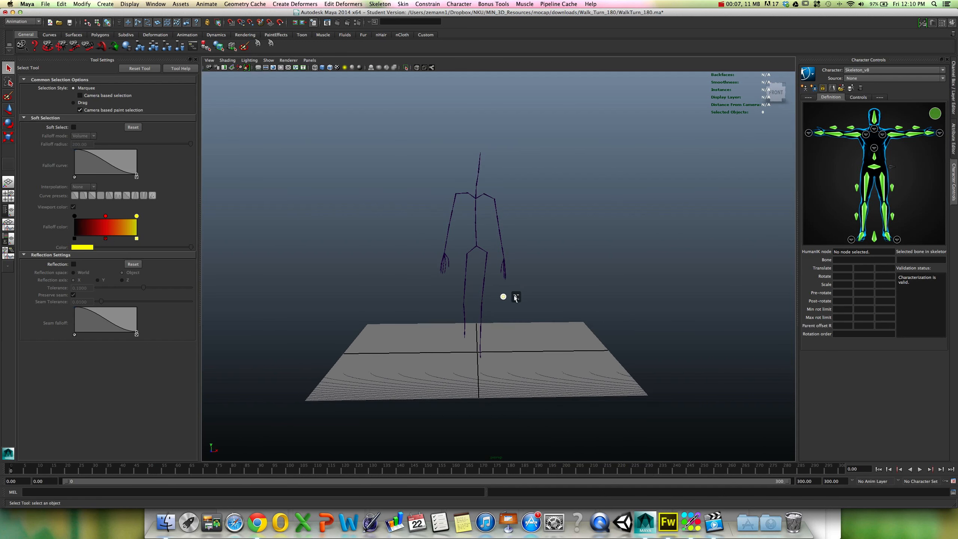
Select the skeleton's Hips joint so that its keyframes show on the timeline.
drag(30, 470, 275, 493)
key(alt+shift+v)
alt+drag(388, 424, 398, 422)
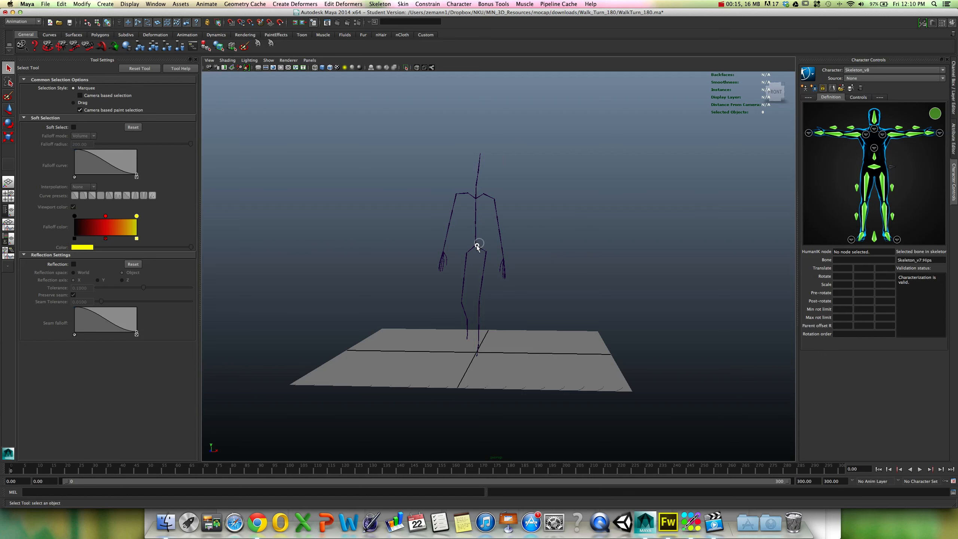
click(477, 245)
alt+drag(476, 244, 448, 277)
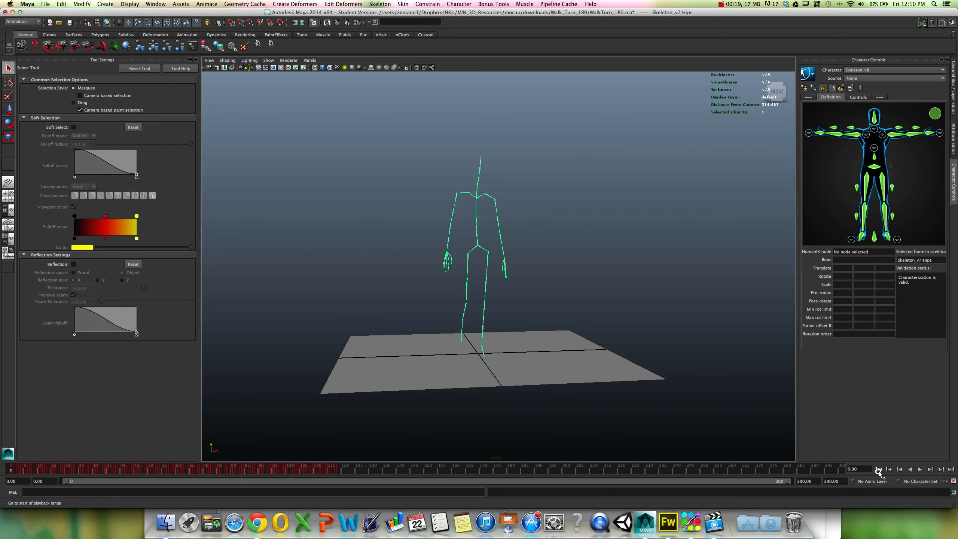
Play and scrub to the last of the keyframes, and set the playback range's end time to 120.
click(919, 469)
drag(45, 473, 341, 479)
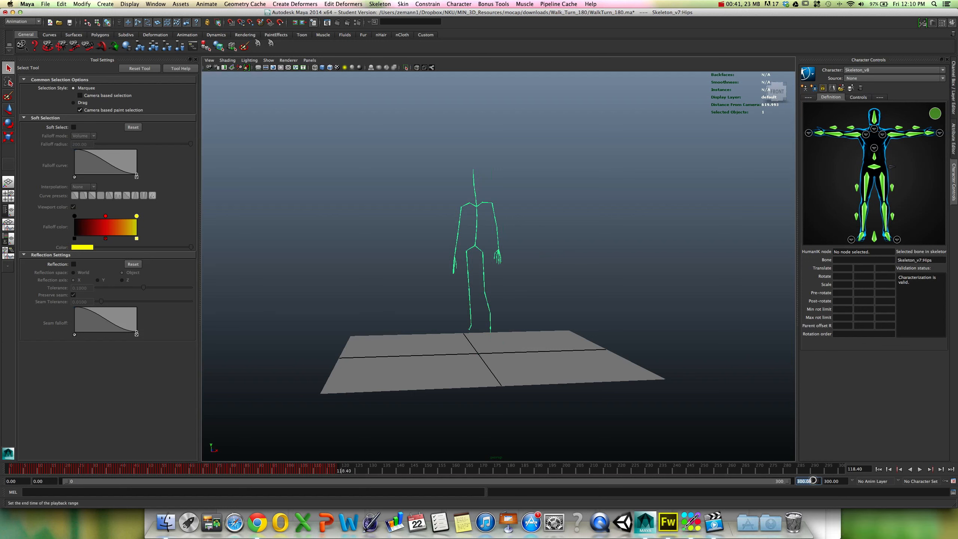
text(120)
key(Return)
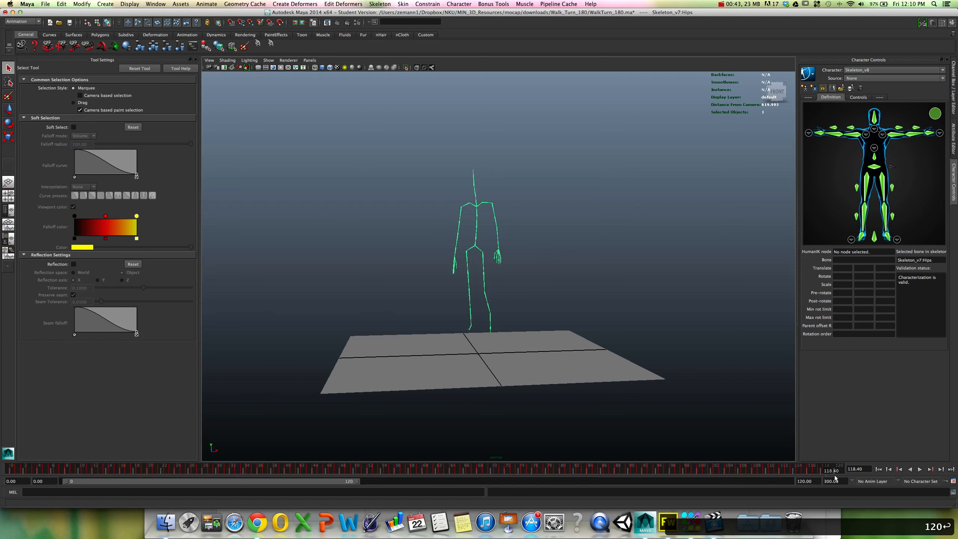
Play the walk over the shortened range and scrub its opening frames from the side.
click(919, 468)
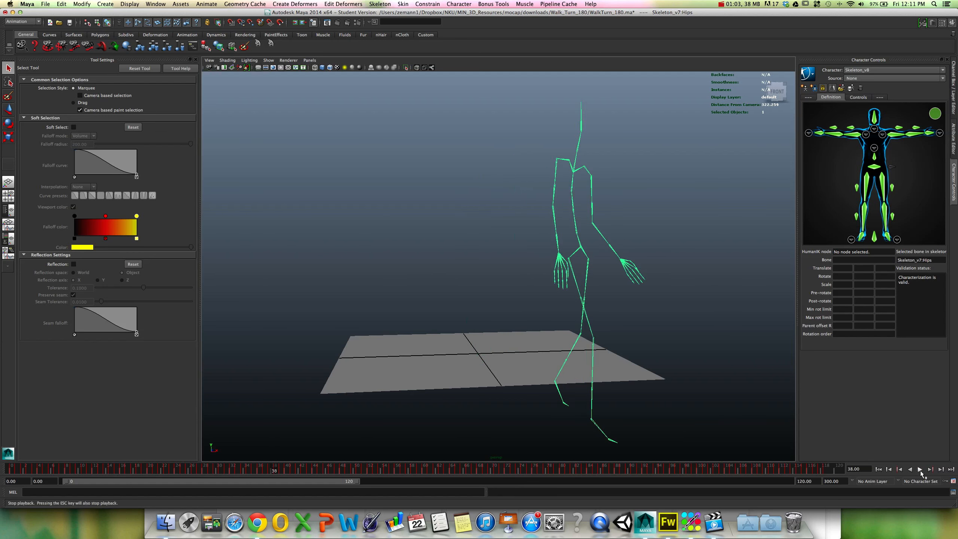
click(23, 469)
mouse_move(23, 472)
mouse_down()
mouse_move(148, 479)
mouse_move(15, 475)
mouse_up()
mouse_move(386, 355)
alt+mouse_down()
mouse_move(453, 339)
mouse_move(481, 353)
mouse_move(388, 352)
alt+mouse_up()
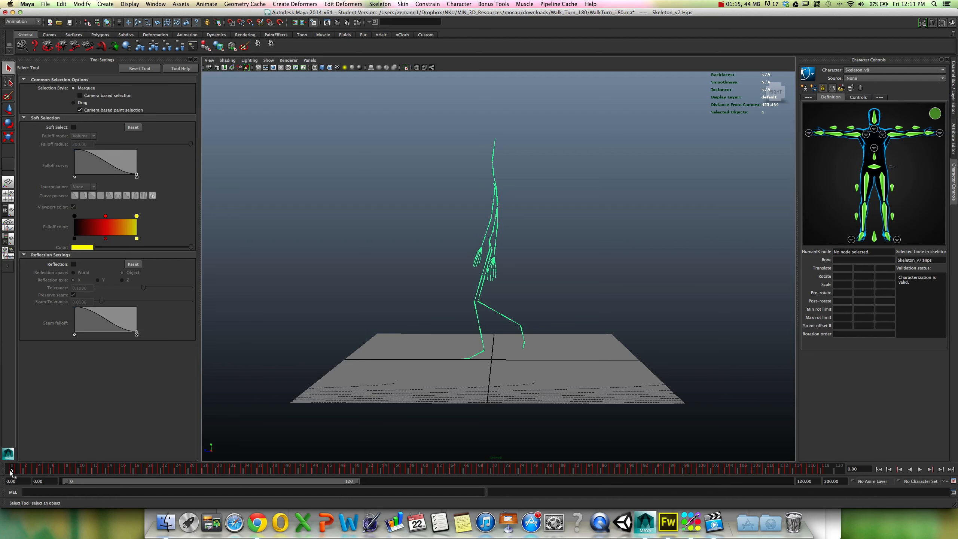
mouse_move(16, 470)
mouse_down()
mouse_move(207, 496)
mouse_move(1, 471)
mouse_up()
alt+drag(399, 425, 527, 400)
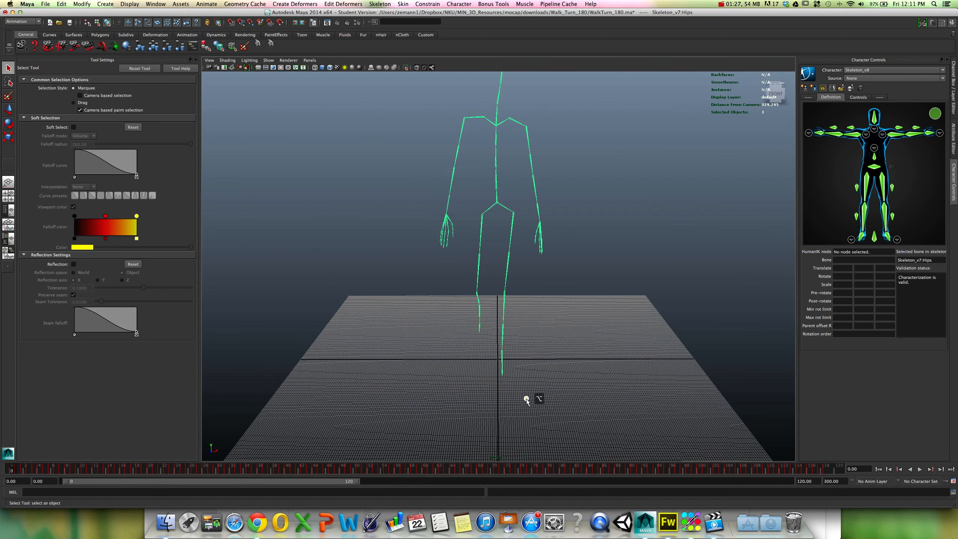
Play the walk from the front, return to the first frame and scrub the opening steps up close.
click(921, 469)
alt+drag(691, 406, 587, 396)
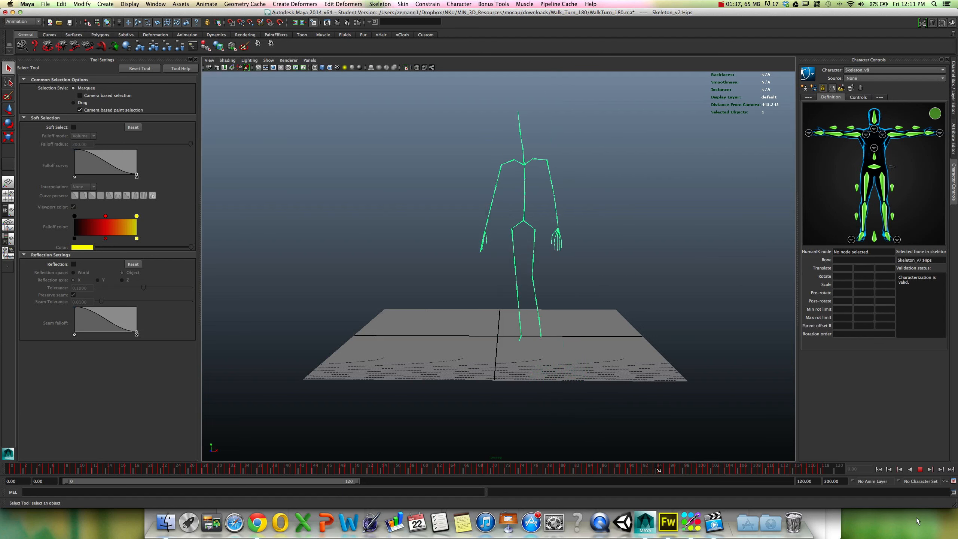
click(920, 469)
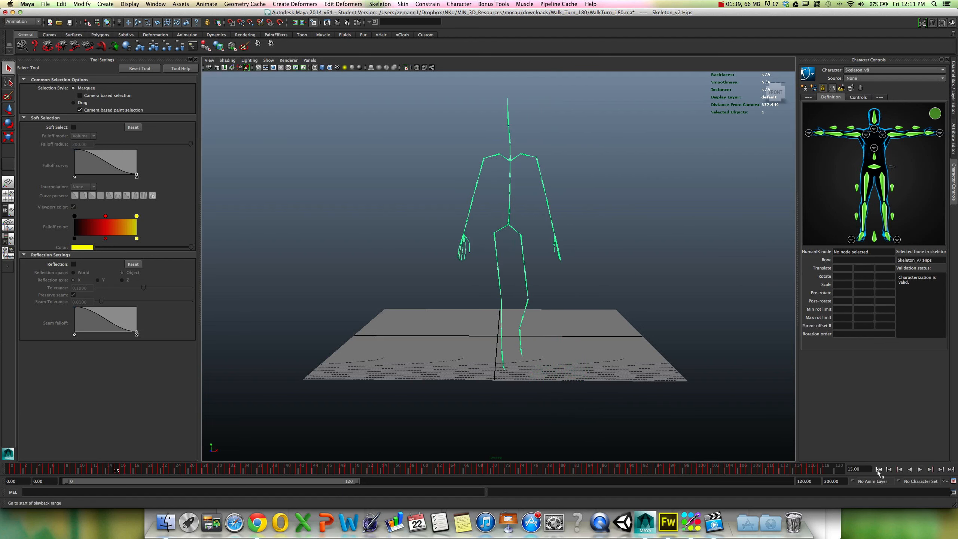
click(878, 469)
alt+drag(532, 365, 529, 366)
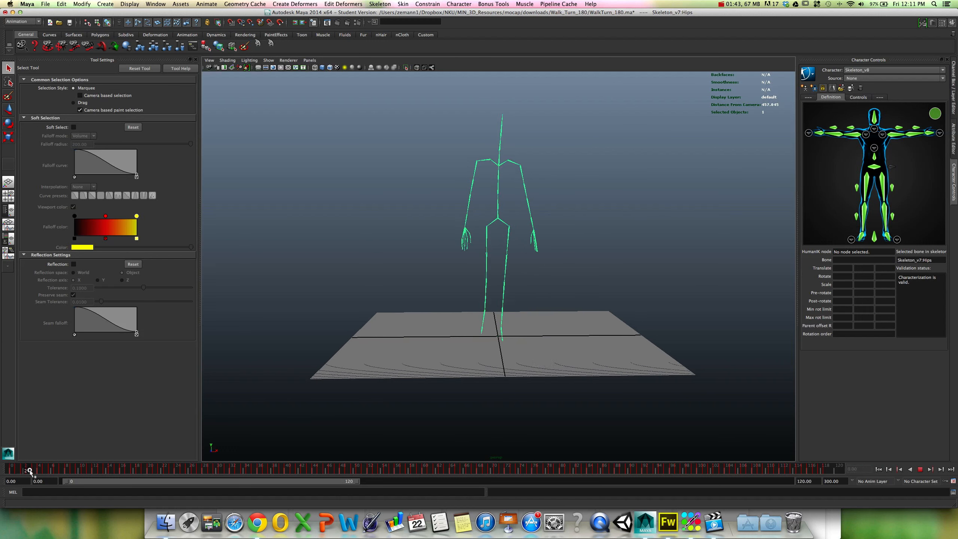
click(46, 472)
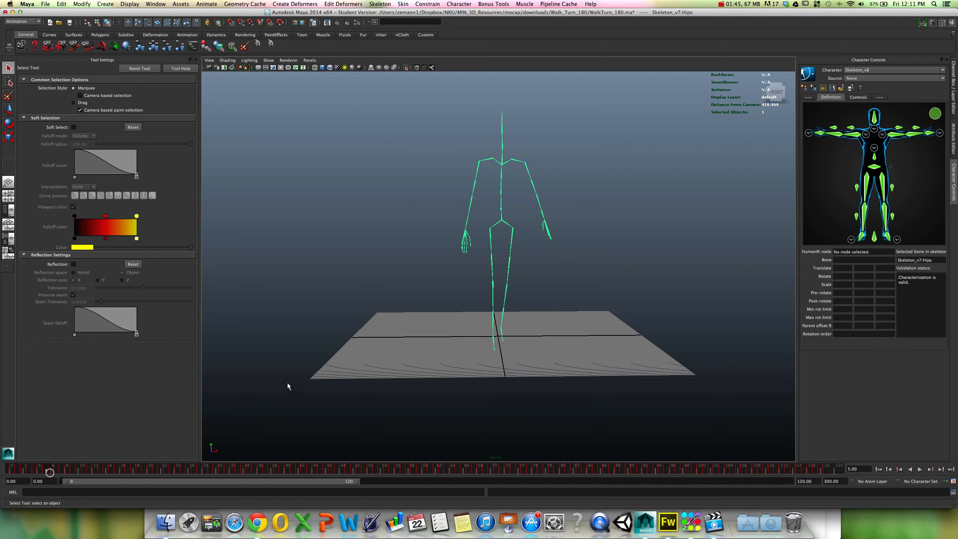
alt+right_drag(286, 387, 402, 404)
drag(63, 469, 1, 469)
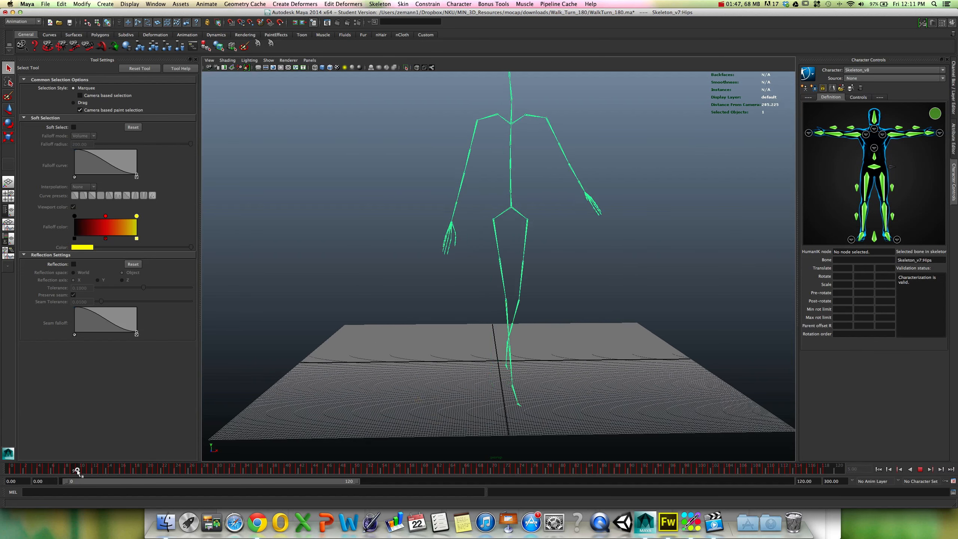
key(alt+v)
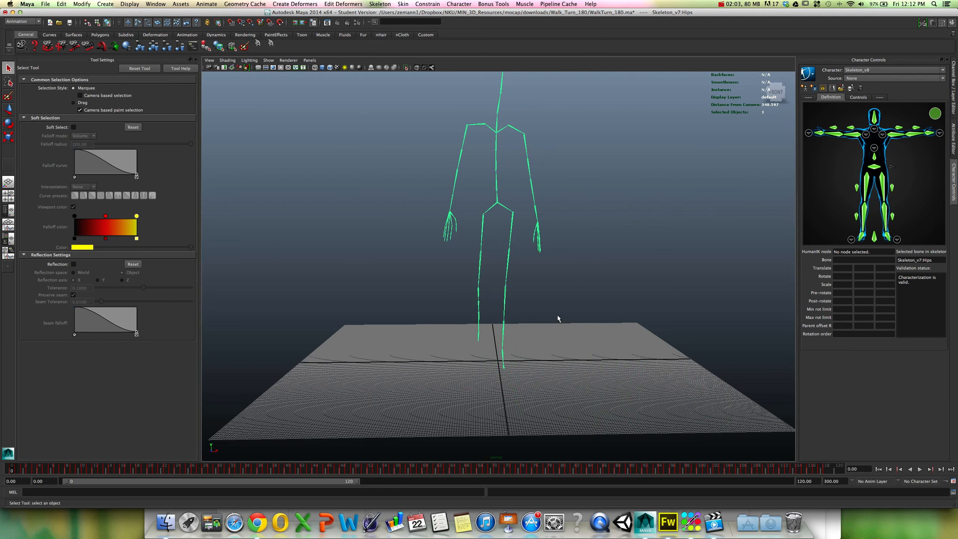
Reselect the Hips joint of the skeleton at the first frame.
alt+drag(558, 318, 532, 319)
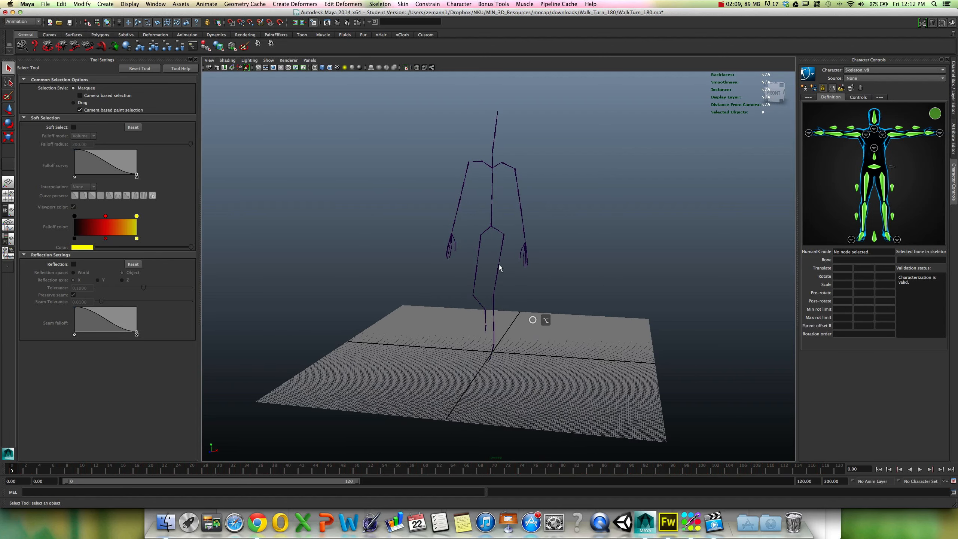
alt+drag(501, 274, 555, 288)
click(492, 229)
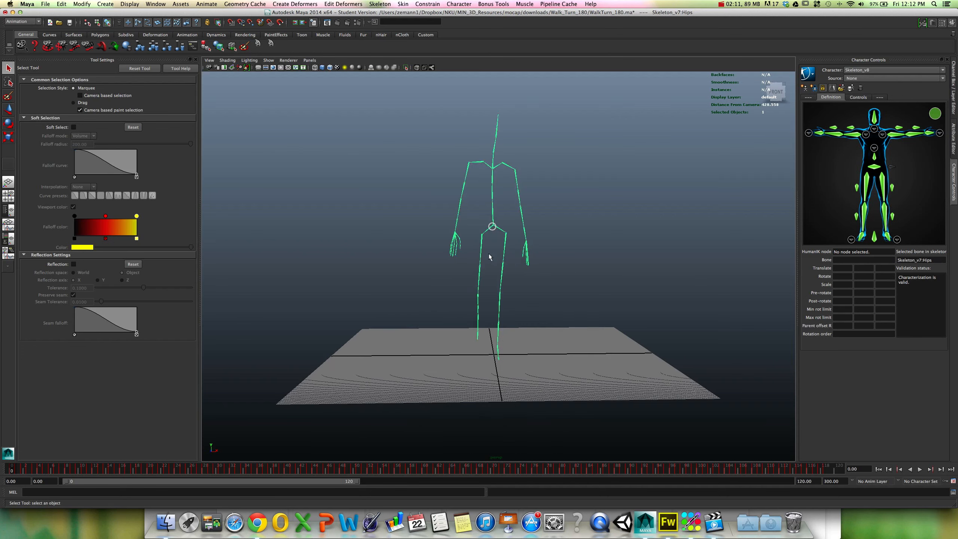
alt+drag(492, 229, 563, 263)
click(488, 259)
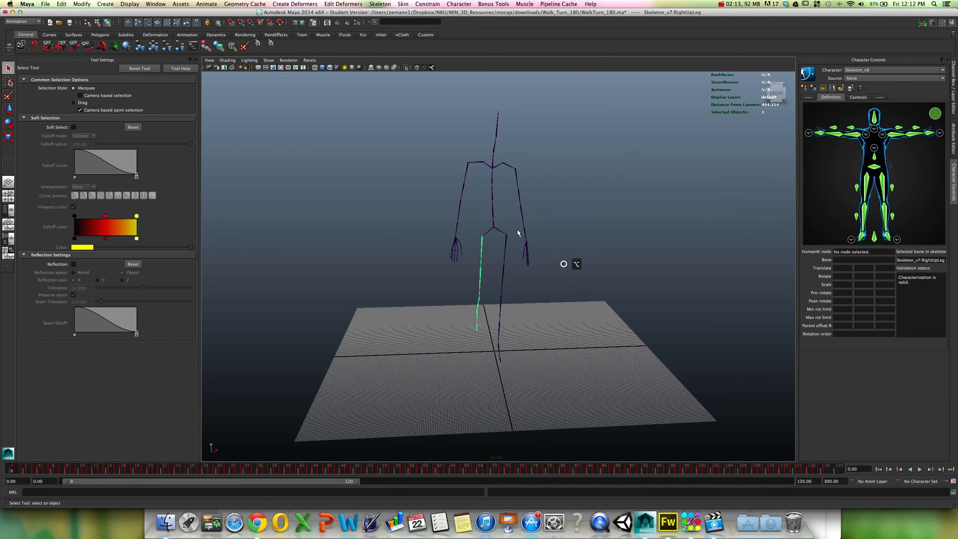
click(492, 229)
alt+drag(492, 229, 512, 255)
Play the walk and scrub around frame 0 in side view to examine the starting leg pose.
key(alt+v)
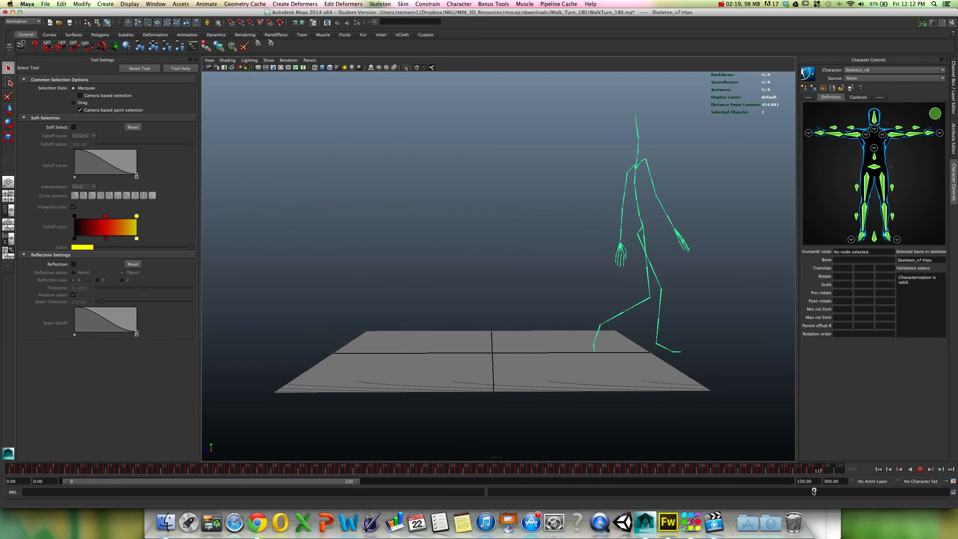
click(11, 467)
mouse_move(472, 425)
alt+mouse_down()
mouse_move(456, 429)
mouse_move(466, 427)
alt+mouse_up()
mouse_move(6, 472)
mouse_down()
mouse_move(66, 469)
mouse_move(5, 470)
mouse_up()
alt+drag(507, 416, 507, 324)
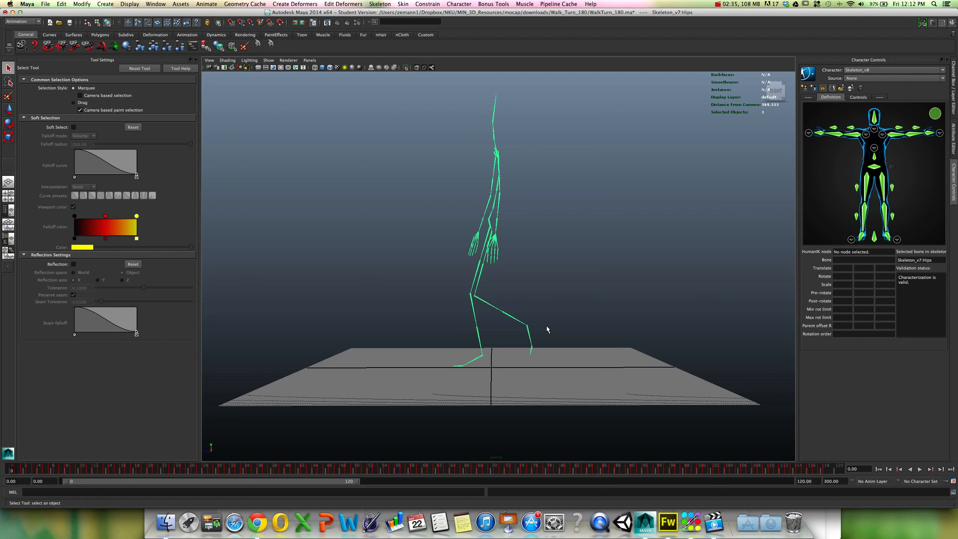
mouse_move(13, 468)
mouse_down()
mouse_move(107, 477)
mouse_move(1, 454)
mouse_up()
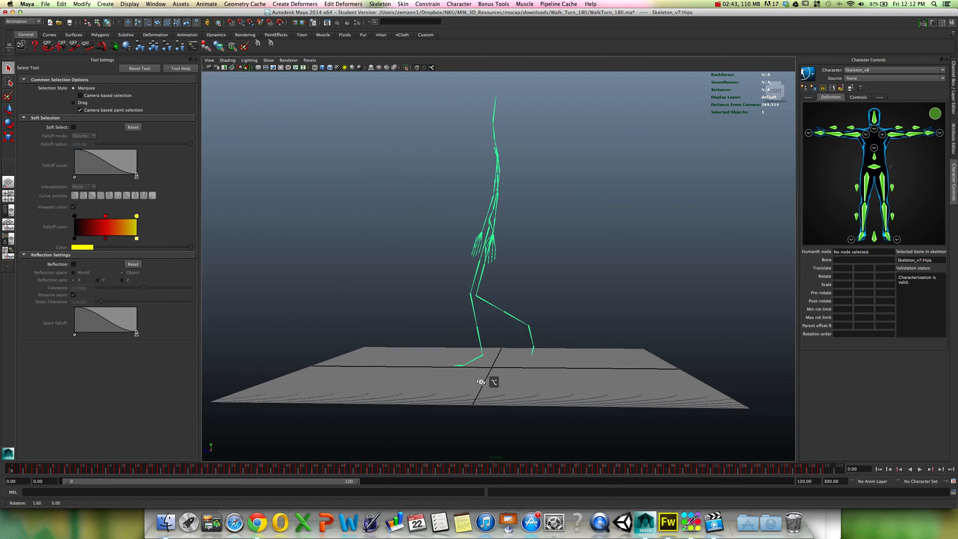
mouse_move(492, 381)
alt+mouse_down()
mouse_move(453, 380)
mouse_move(507, 378)
alt+mouse_up()
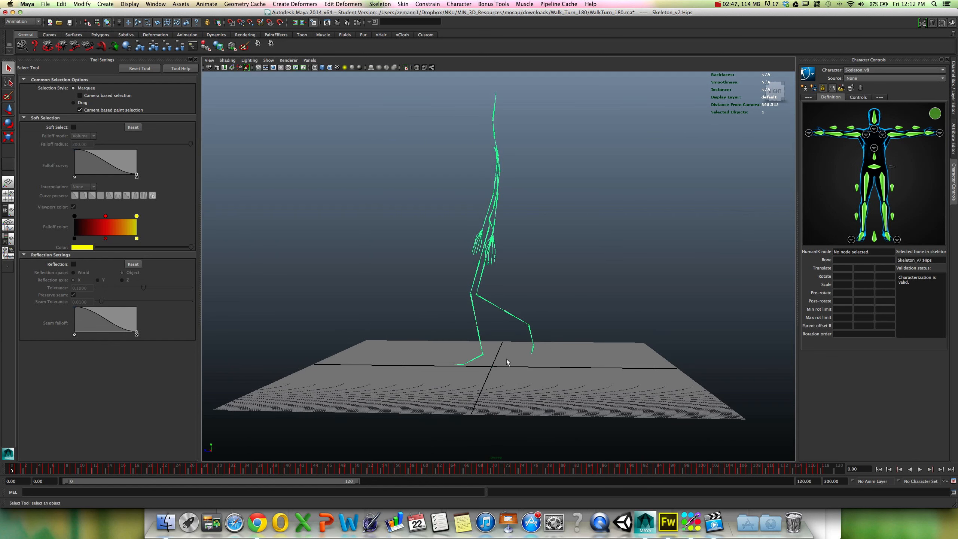
Compare the pose at frame 0 with the one around frame 27 to look for a full walk cycle.
key(alt+v)
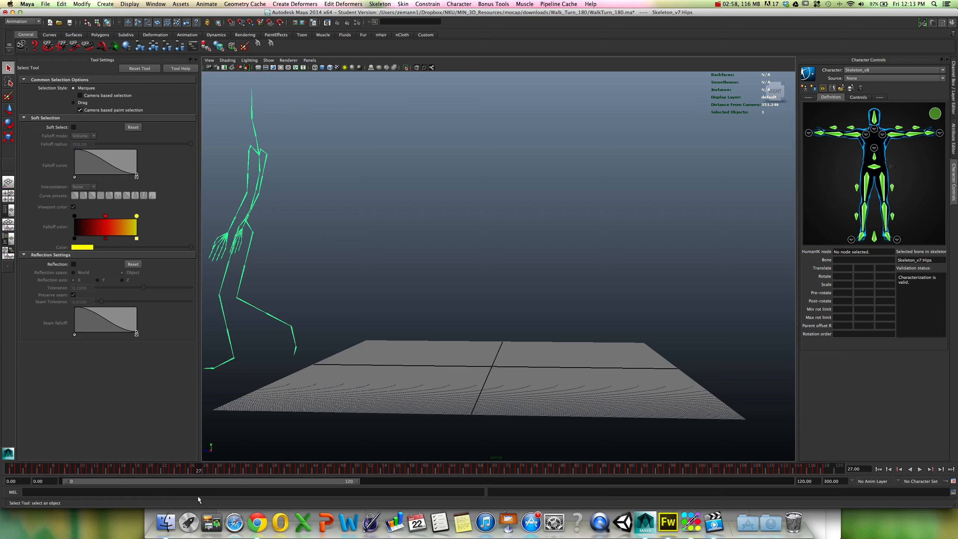
key(alt+v)
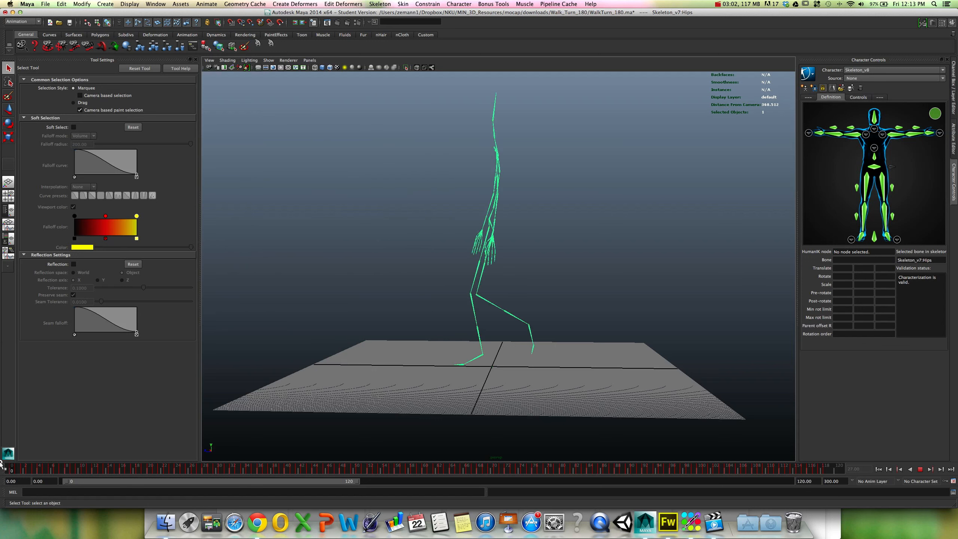
key(alt+v)
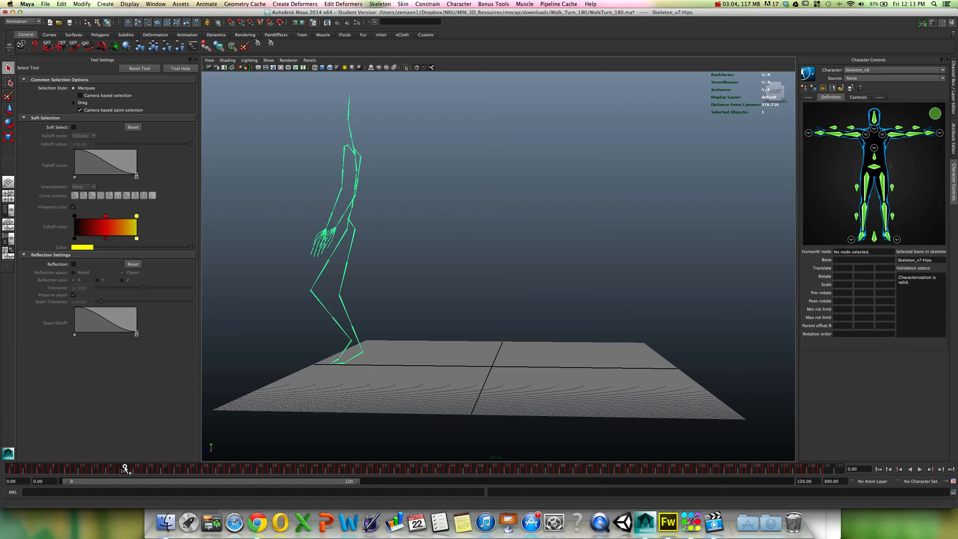
drag(204, 477, 2, 428)
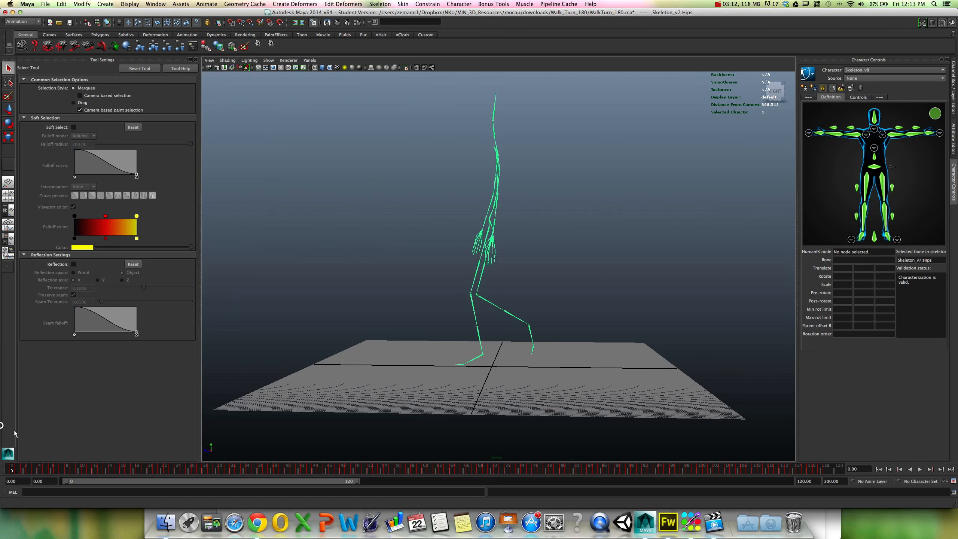
drag(166, 470, 198, 480)
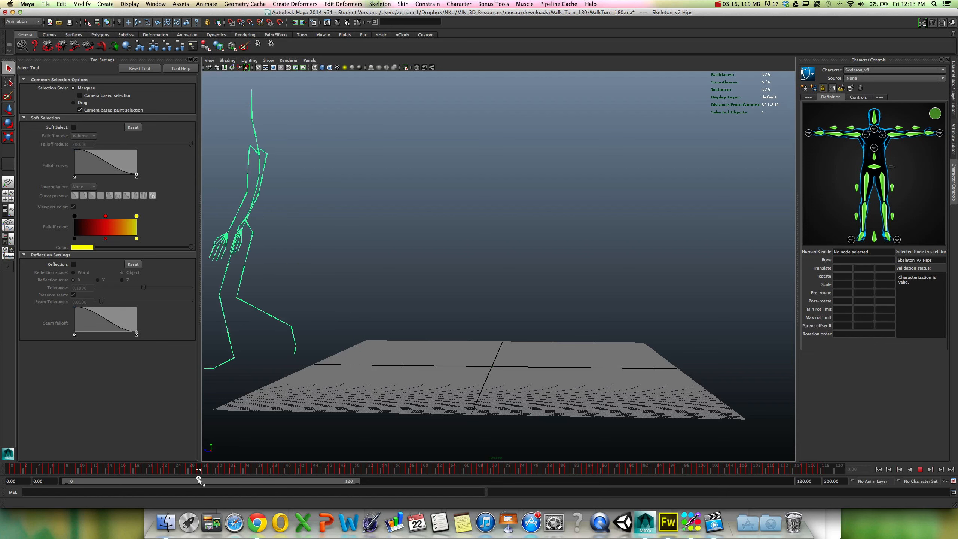
alt+middle_drag(427, 382, 500, 396)
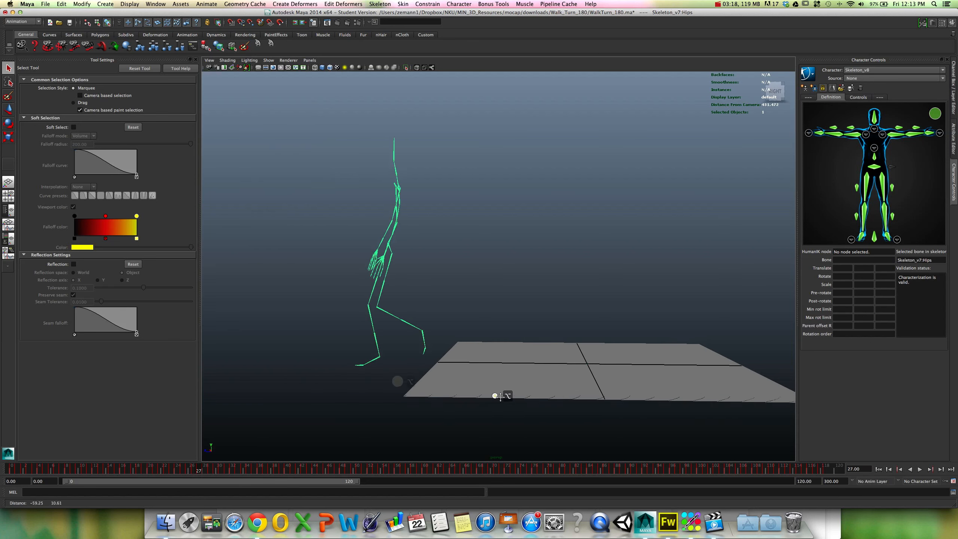
alt+drag(500, 396, 496, 402)
alt+drag(451, 358, 559, 350)
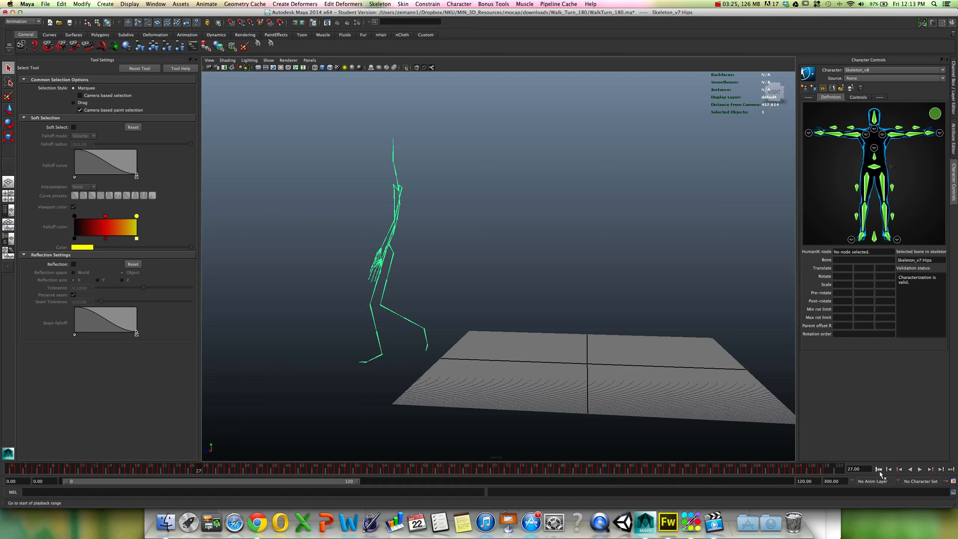
Compare the start pose with frames 26, 27 and 28 from several angles to find the matching loop frame.
key(alt+shift+v)
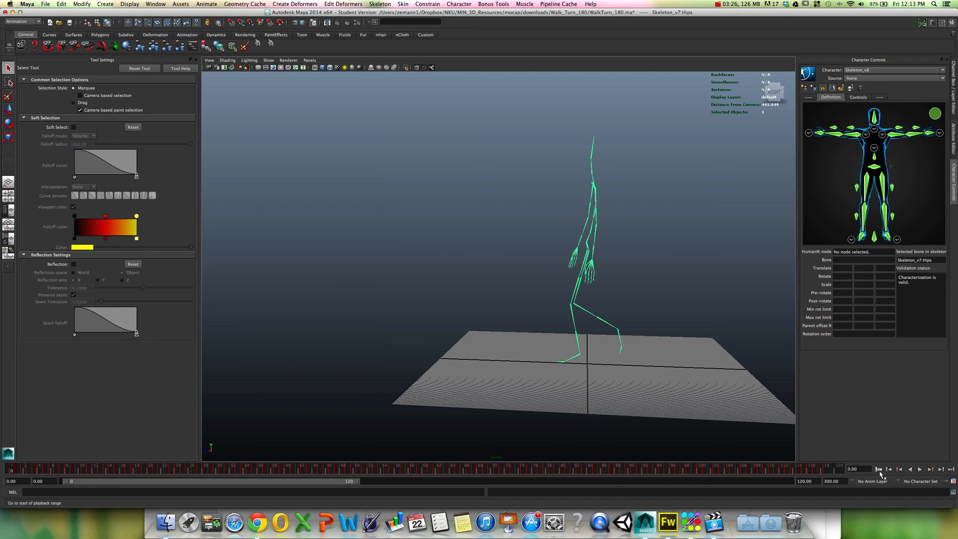
click(857, 469)
text(26)
key(Return)
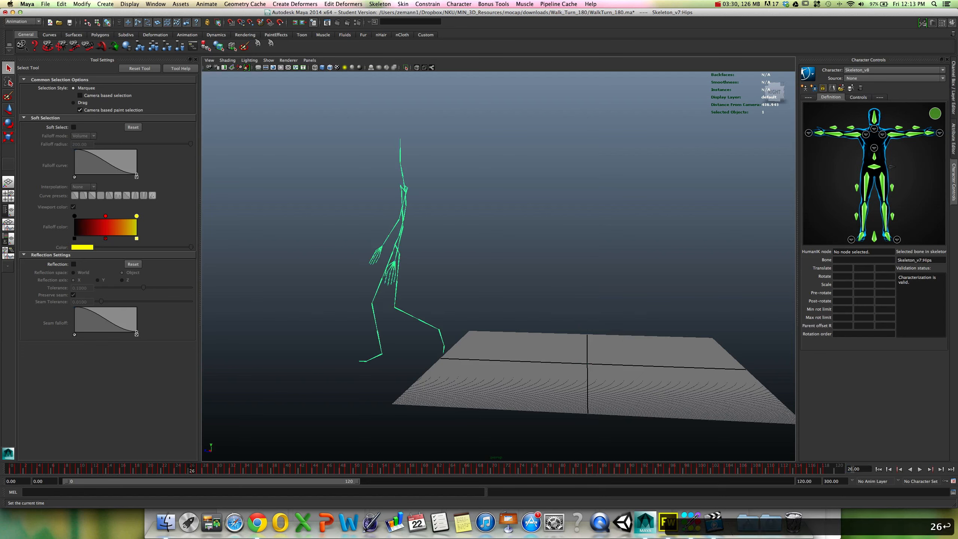
alt+drag(520, 424, 475, 392)
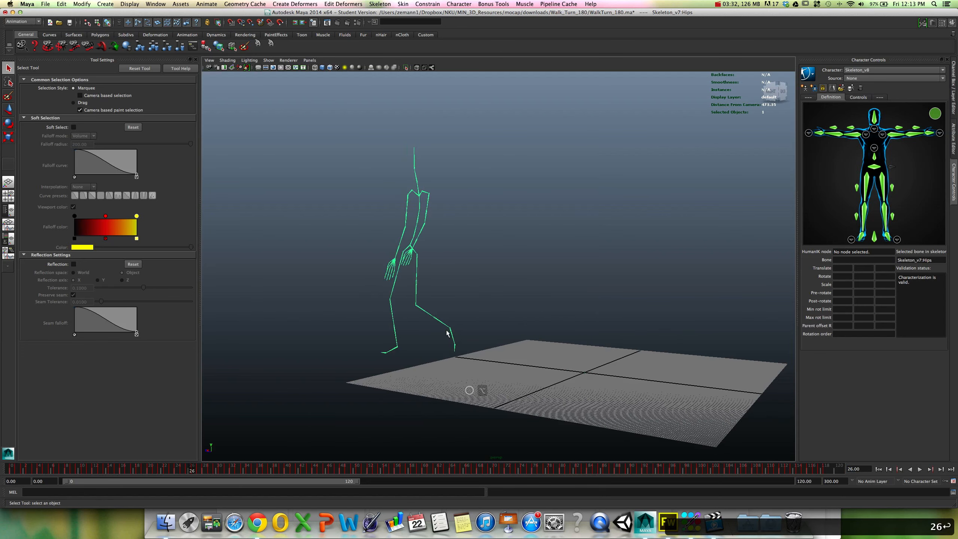
drag(194, 471, 204, 471)
alt+drag(414, 405, 450, 397)
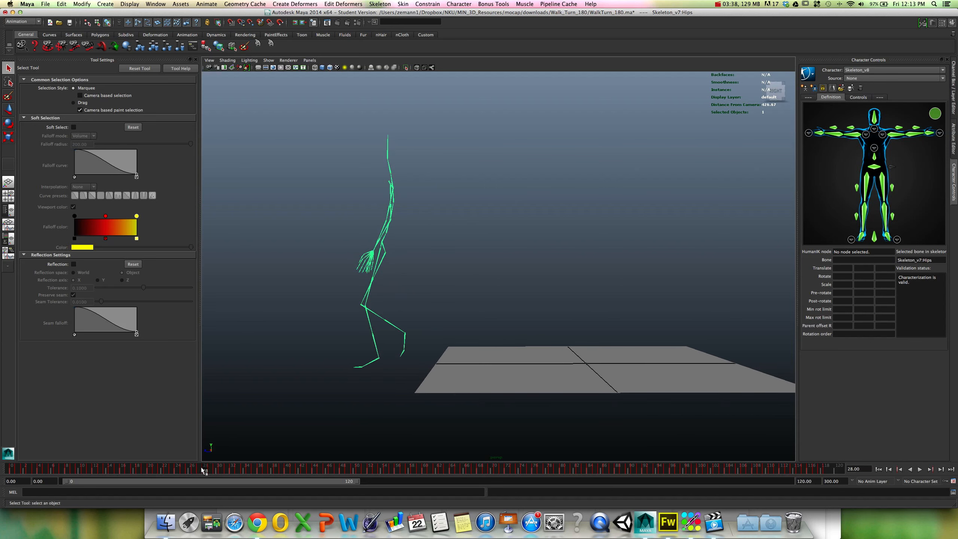
drag(204, 471, 196, 471)
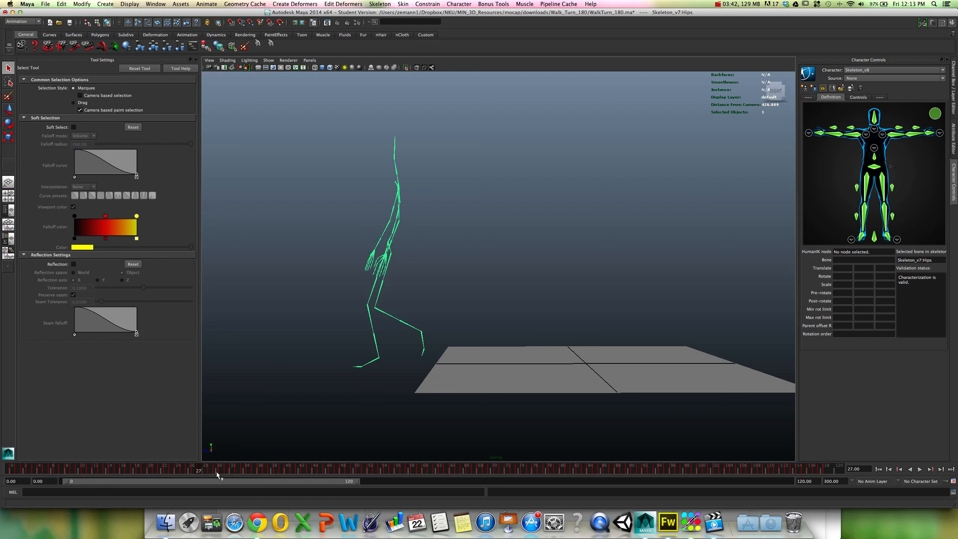
Set the current time to frame 27 and show the hips' animation curves in the Graph Editor below the perspective view.
drag(201, 473, 12, 472)
click(194, 471)
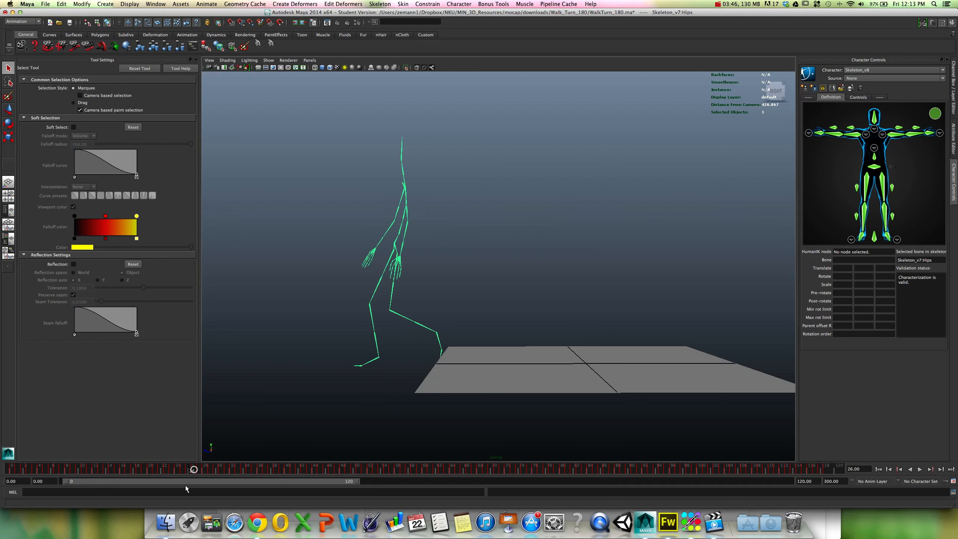
click(199, 471)
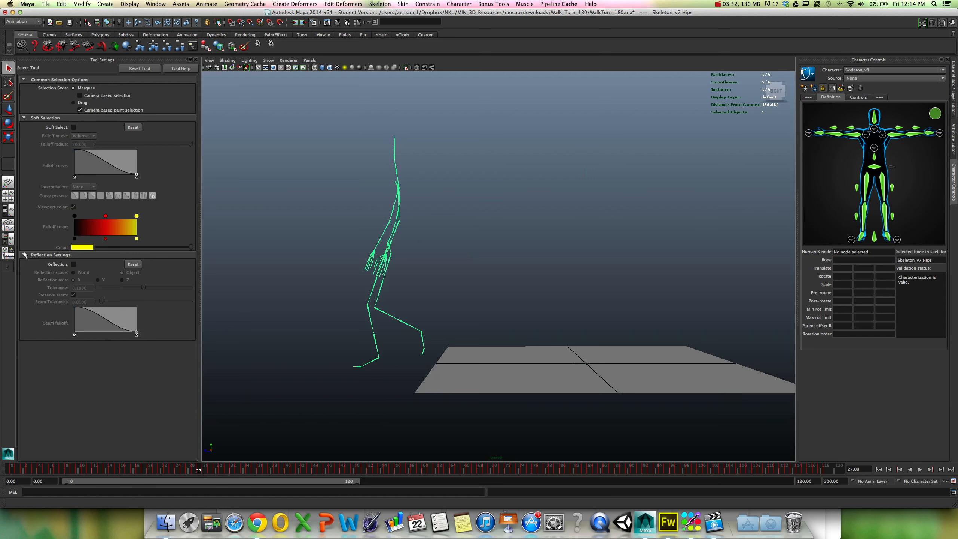
click(9, 227)
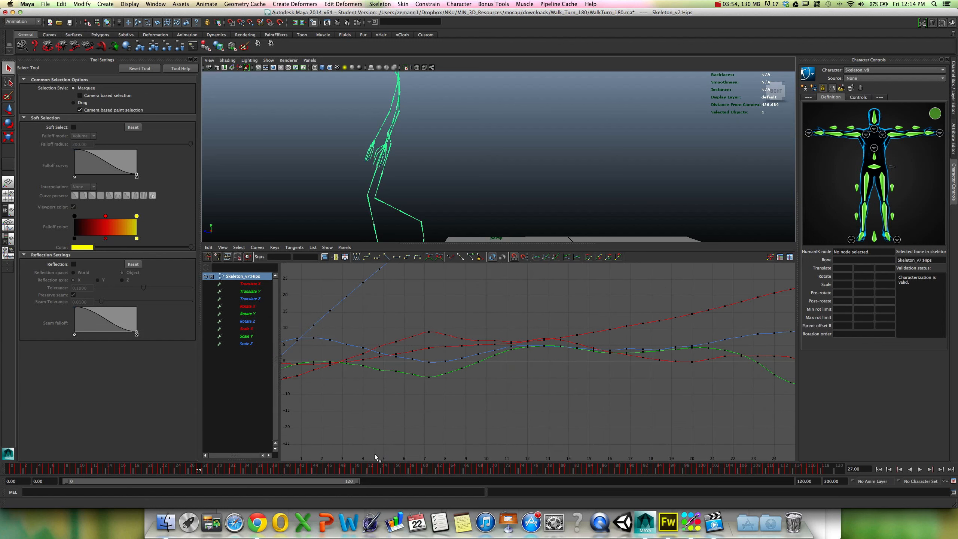
Select the hips' entire joint hierarchy with the MEL command select -hi and keep the hips as the active joint.
key(a)
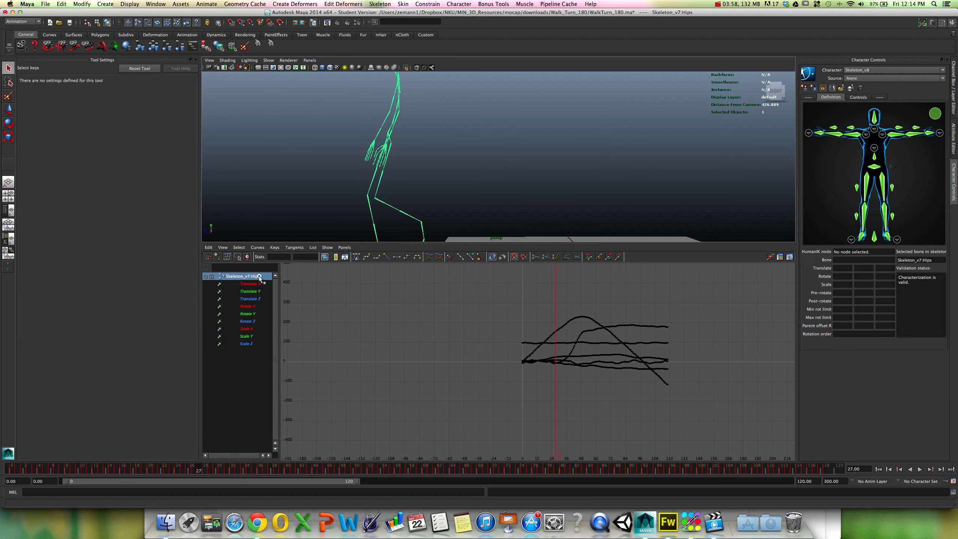
alt+middle_drag(454, 206, 474, 199)
alt+right_drag(475, 198, 449, 198)
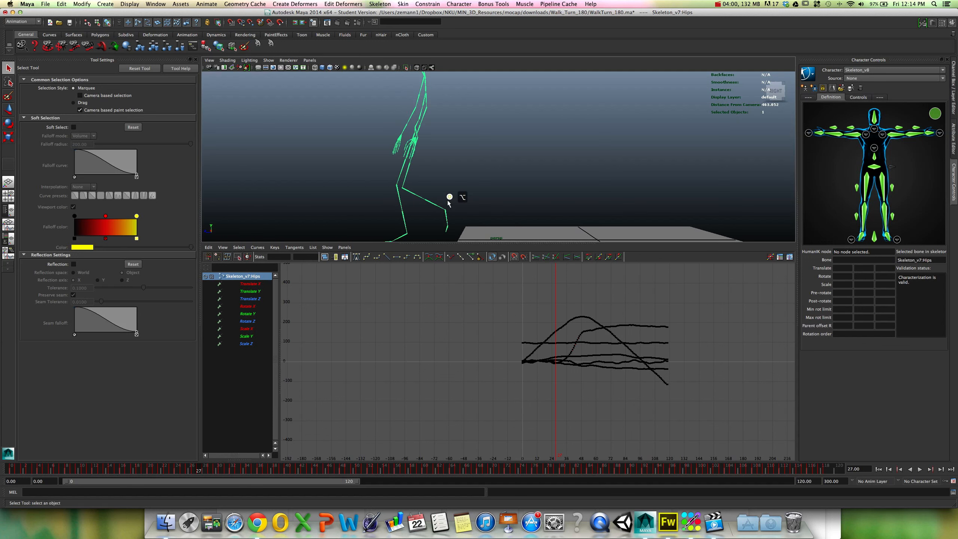
click(348, 493)
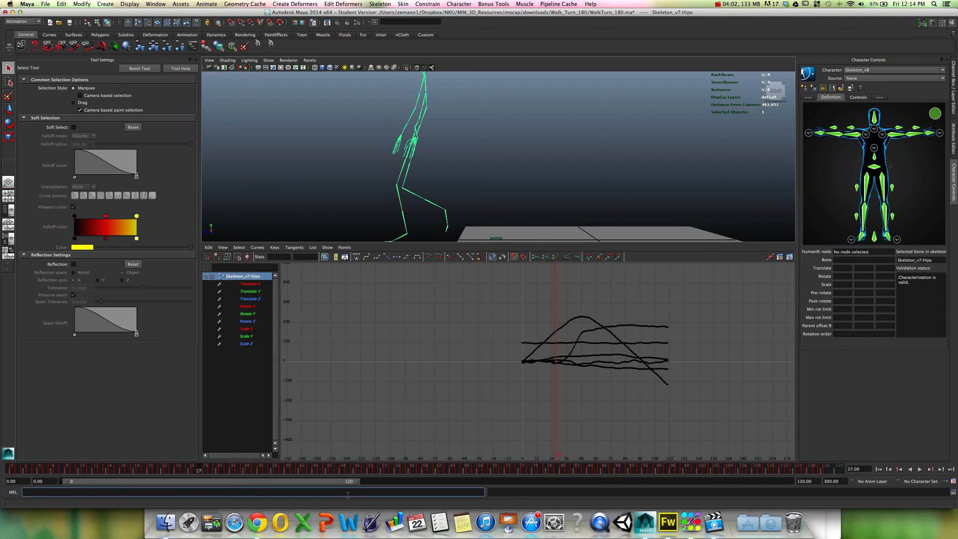
text(selec)
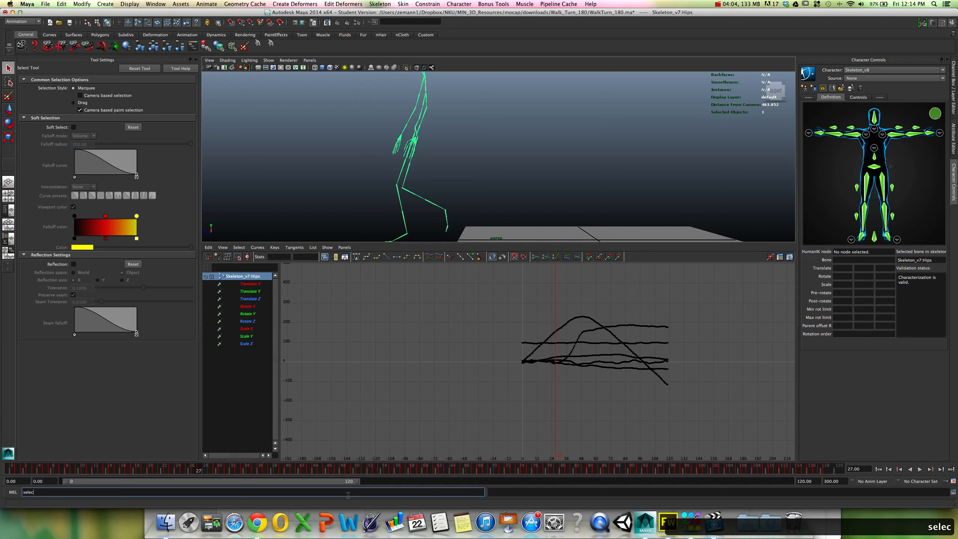
text(t -hi)
key(Return)
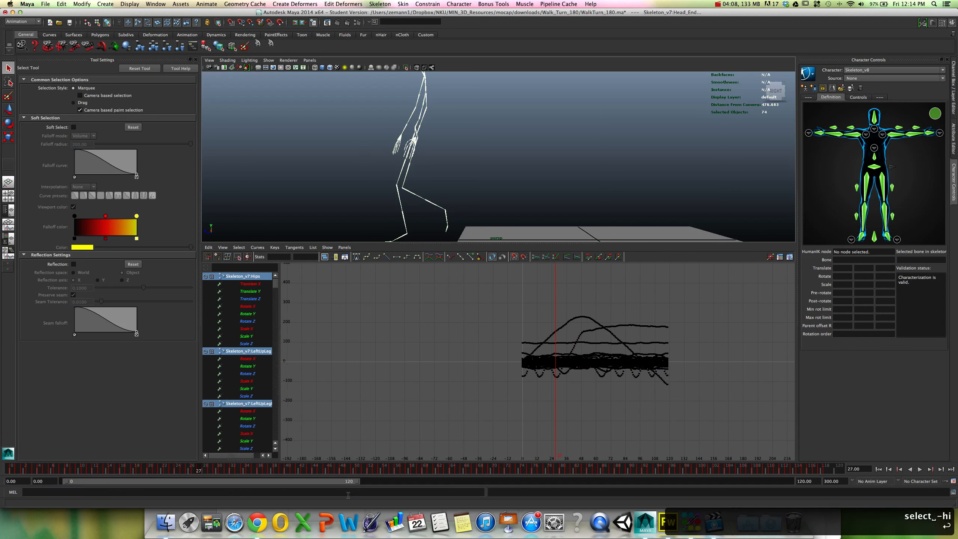
alt+drag(439, 187, 527, 190)
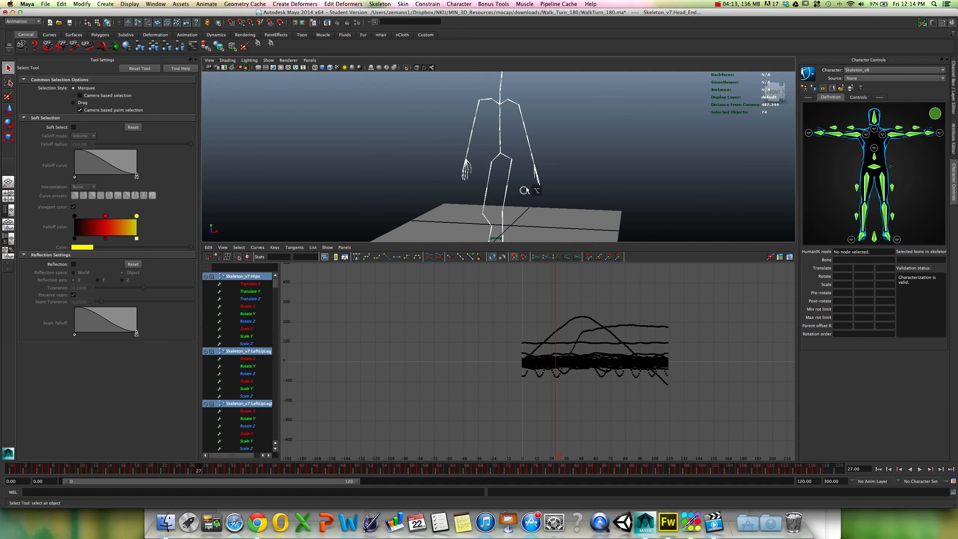
click(498, 155)
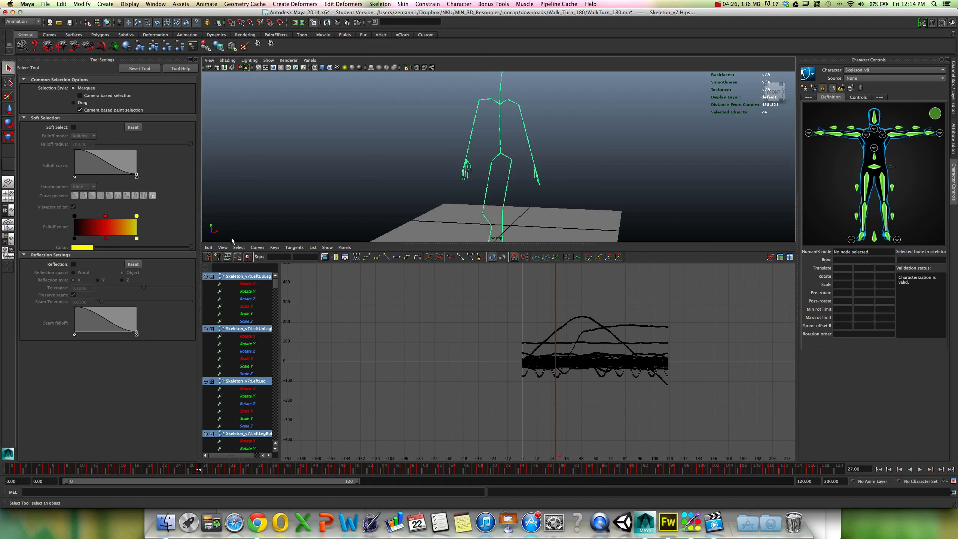
Delete the whole hierarchy's keys from frame 28 to 120 using the Delete Keys options with a Start/End range.
click(208, 247)
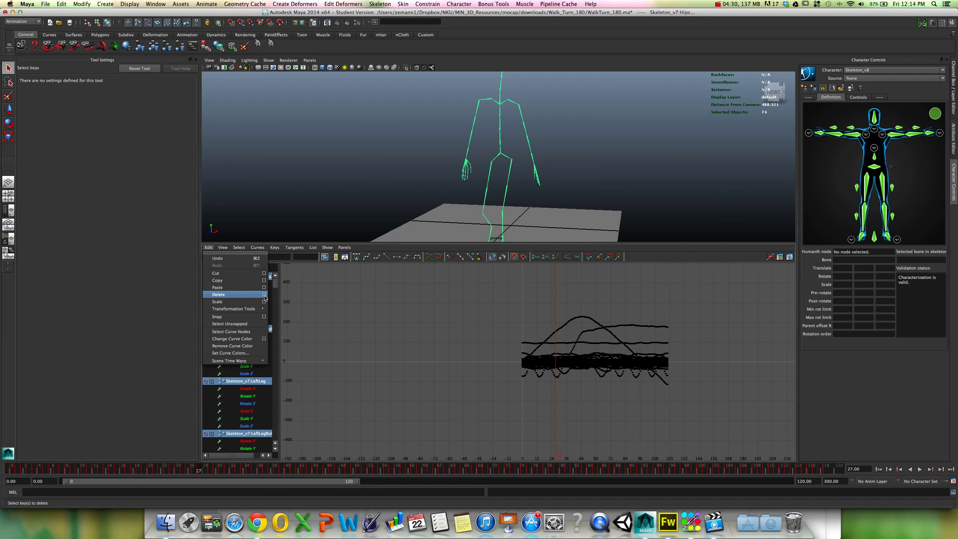
click(264, 294)
drag(403, 47, 395, 48)
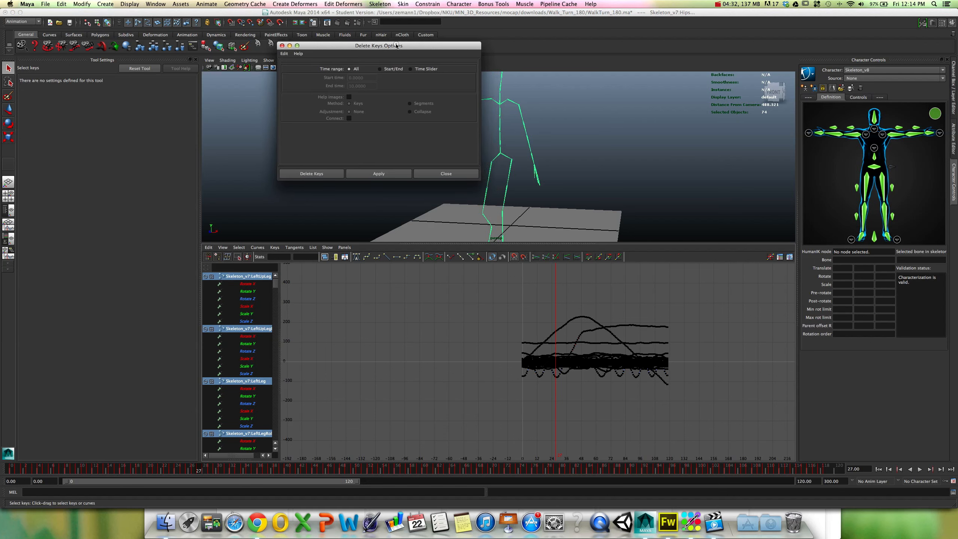
click(413, 69)
click(379, 69)
double_click(375, 77)
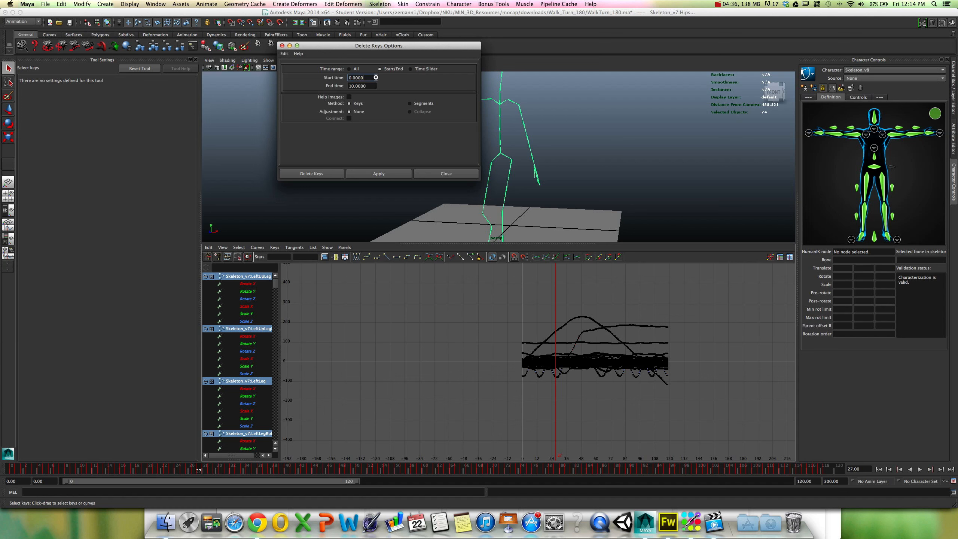
text(28)
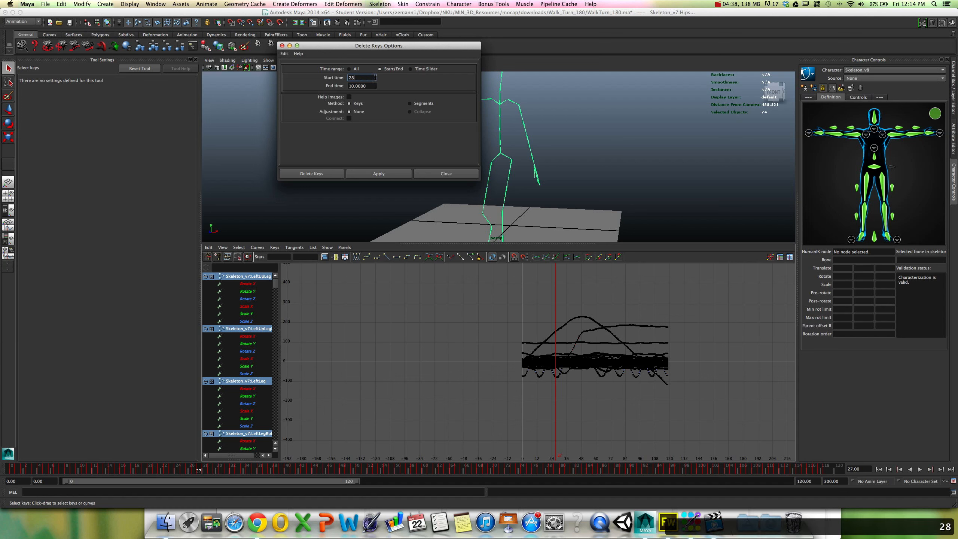
key(Tab)
text(120)
click(317, 173)
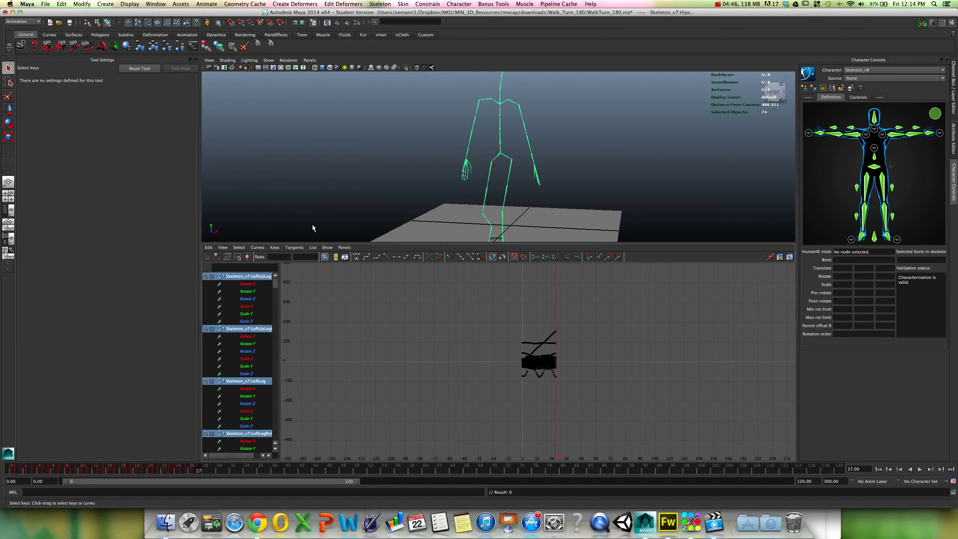
Scrub the trimmed walk back to frame 0 to check the remaining animation.
click(53, 471)
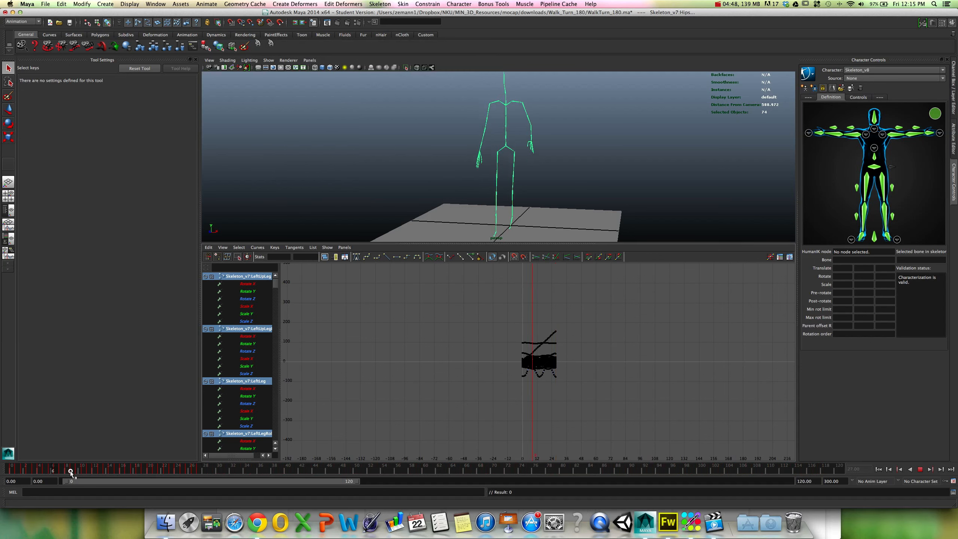
drag(70, 472, 3, 461)
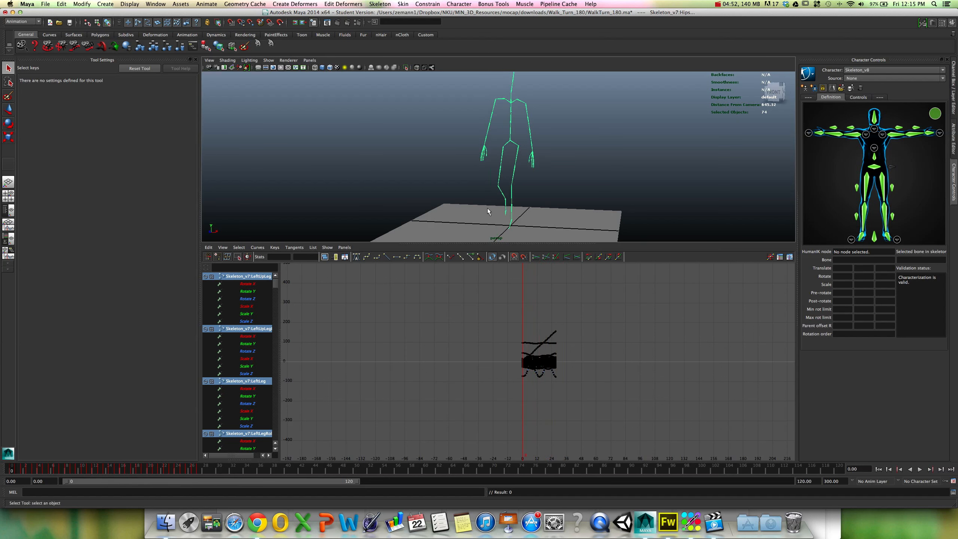
alt+drag(487, 211, 549, 193)
Clear the joint selection, enlarge the perspective view and select only the hips.
click(518, 190)
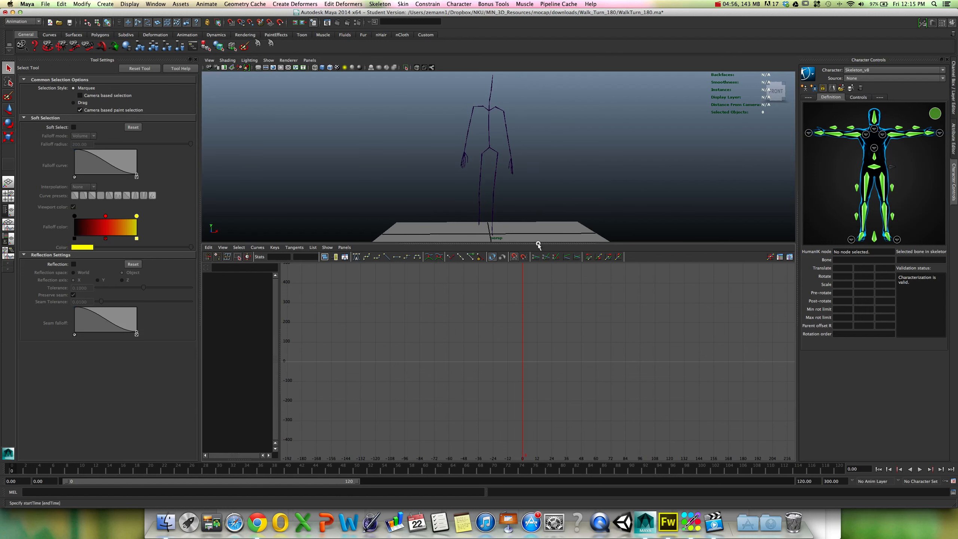
drag(537, 243, 499, 233)
click(536, 153)
Scrub and play the trimmed walk from the front to examine how the character travels from frame 0.
alt+drag(506, 195, 530, 195)
drag(18, 470, 19, 470)
key(alt+v)
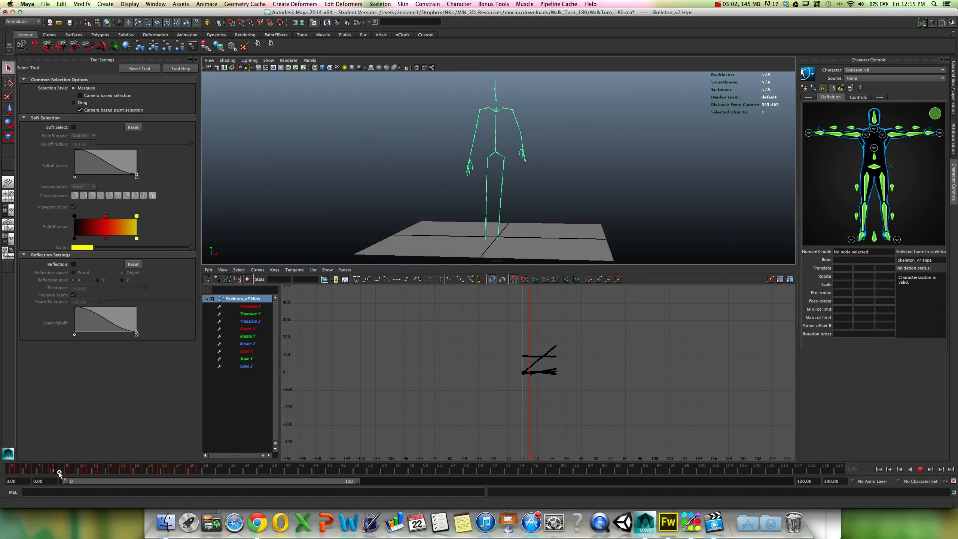
drag(212, 481, 1, 455)
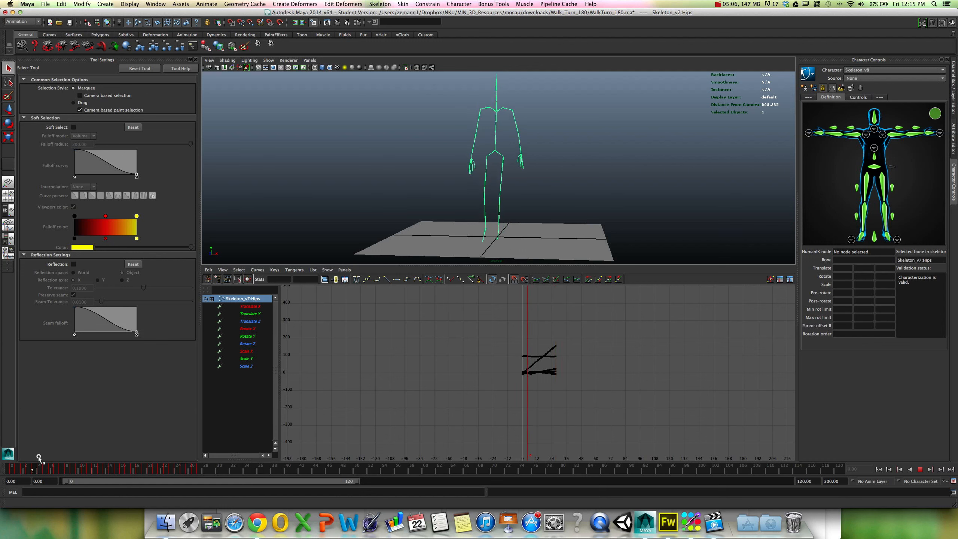
drag(75, 461, 3, 430)
Examine the frame 0 leg pose against the ground plane from the side and scrub the walk's forward movement.
alt+drag(508, 205, 374, 195)
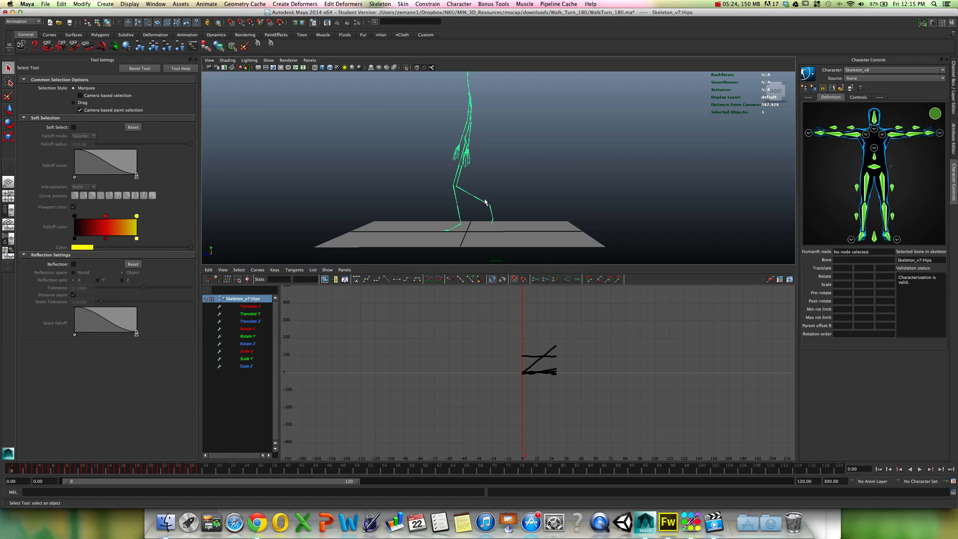
alt+drag(511, 194, 484, 208)
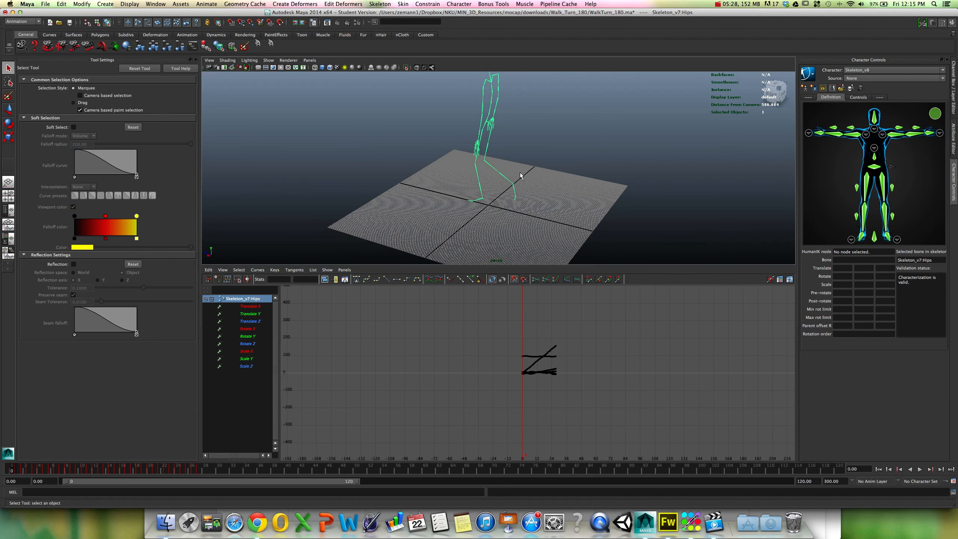
alt+drag(563, 237, 592, 216)
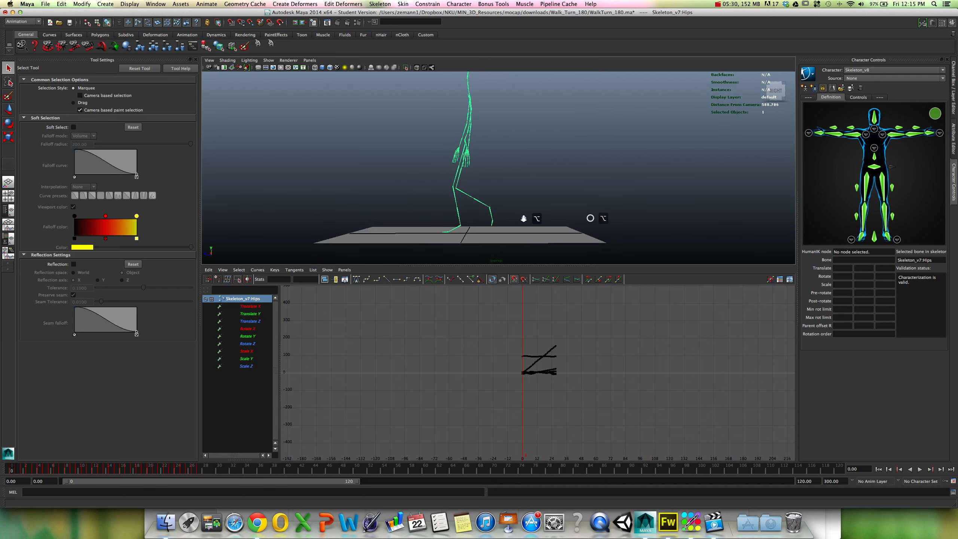
alt+drag(527, 216, 545, 221)
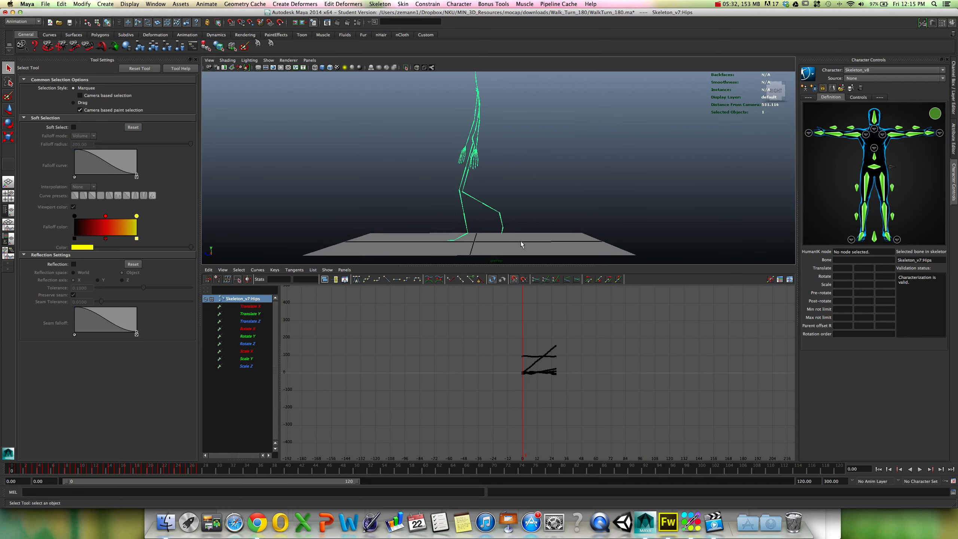
key(alt+v)
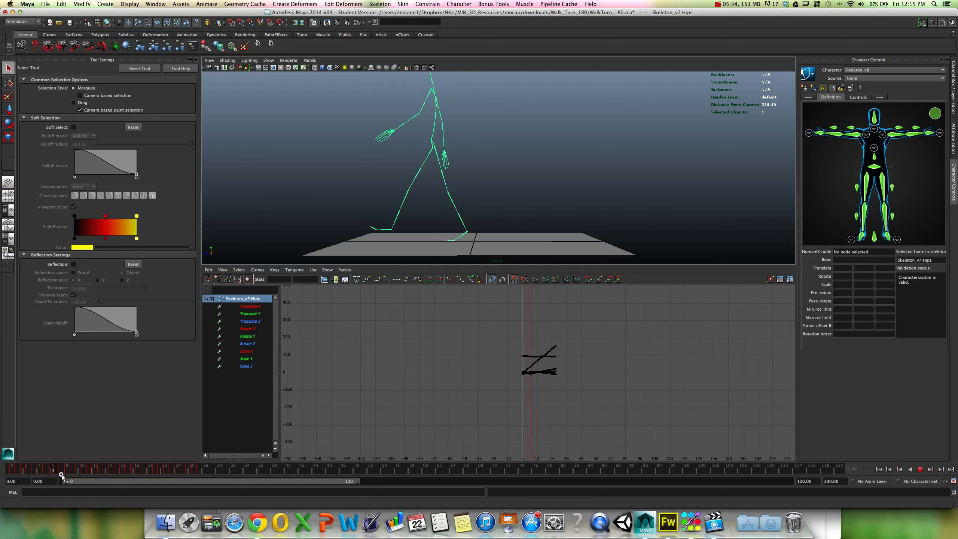
drag(66, 478, 2, 446)
alt+drag(494, 212, 607, 214)
Reselect the hips and frame all their translate, rotate and scale curves in the Graph Editor.
click(445, 155)
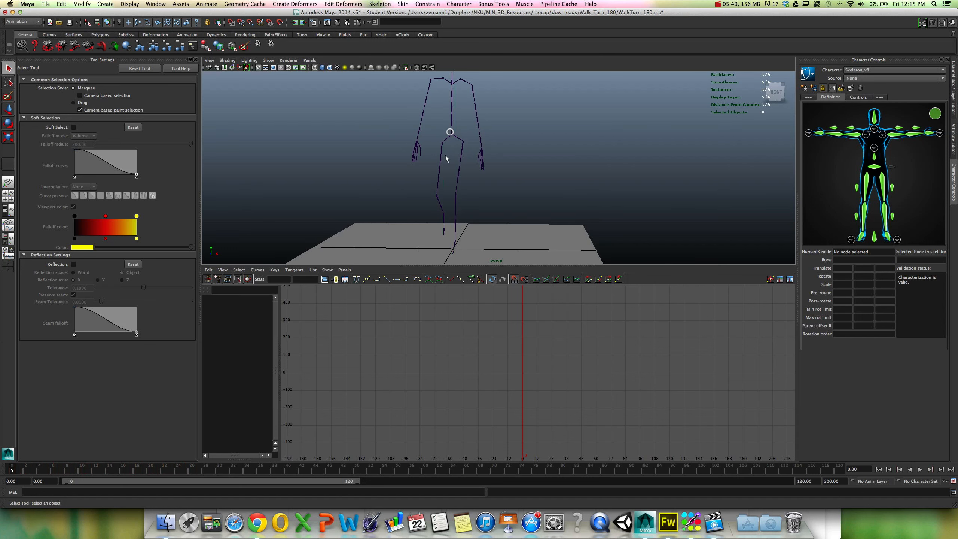
click(451, 134)
drag(264, 306, 247, 374)
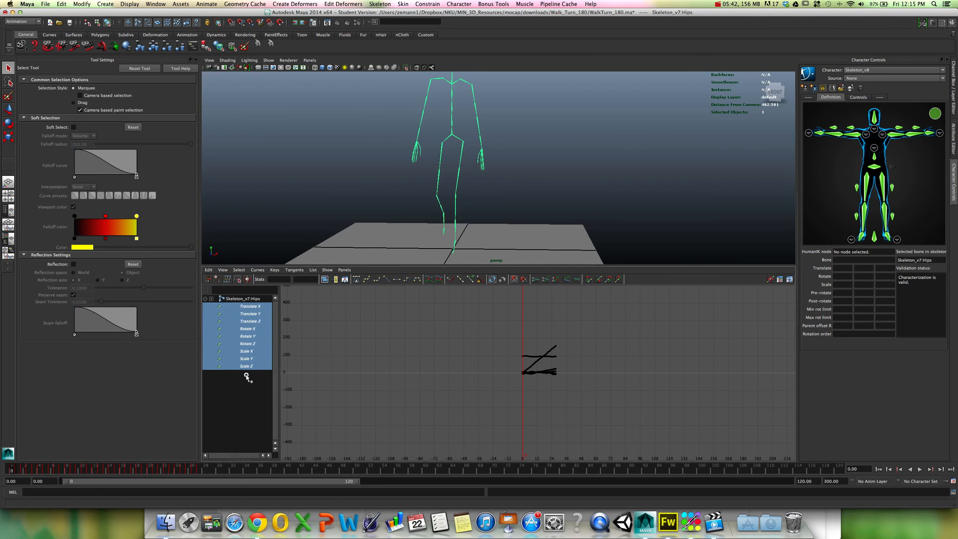
key(f)
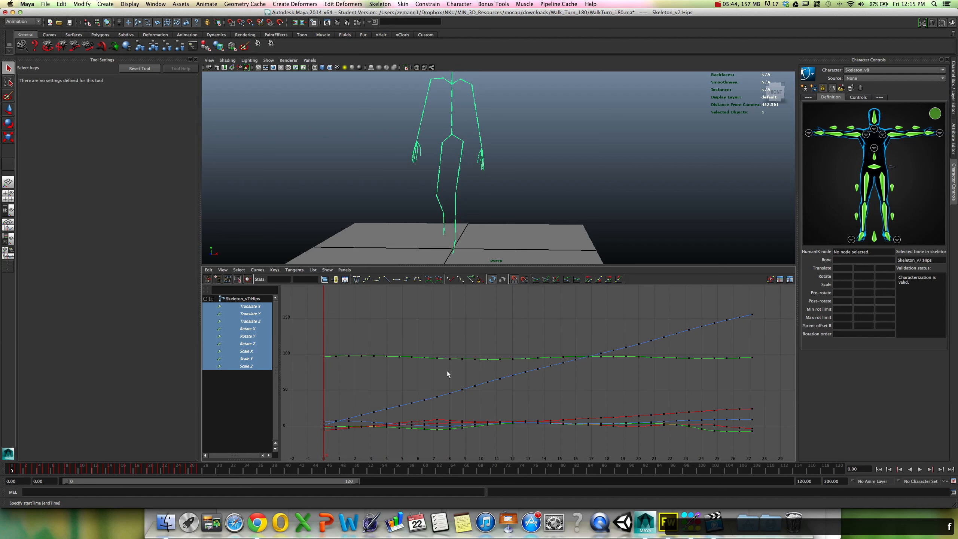
Isolate and frame the hips' Scale X, Translate X and Translate Z curves one after another to examine their shapes.
click(259, 352)
key(f)
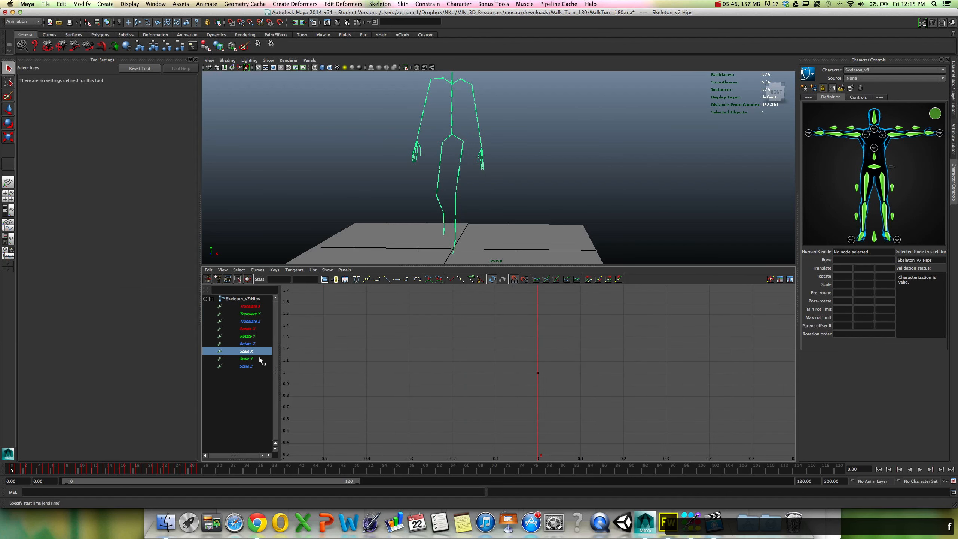
click(264, 306)
key(f)
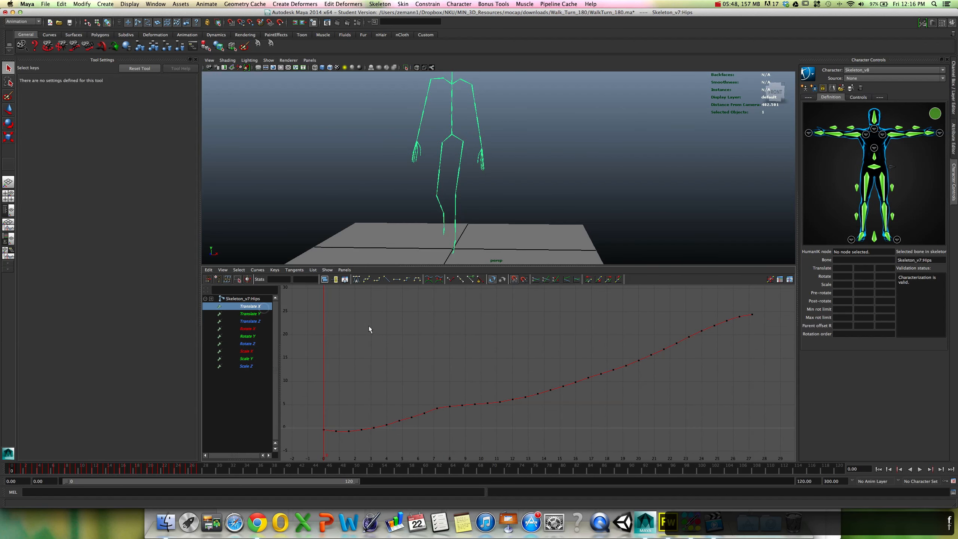
scroll(446, 359, down, 4)
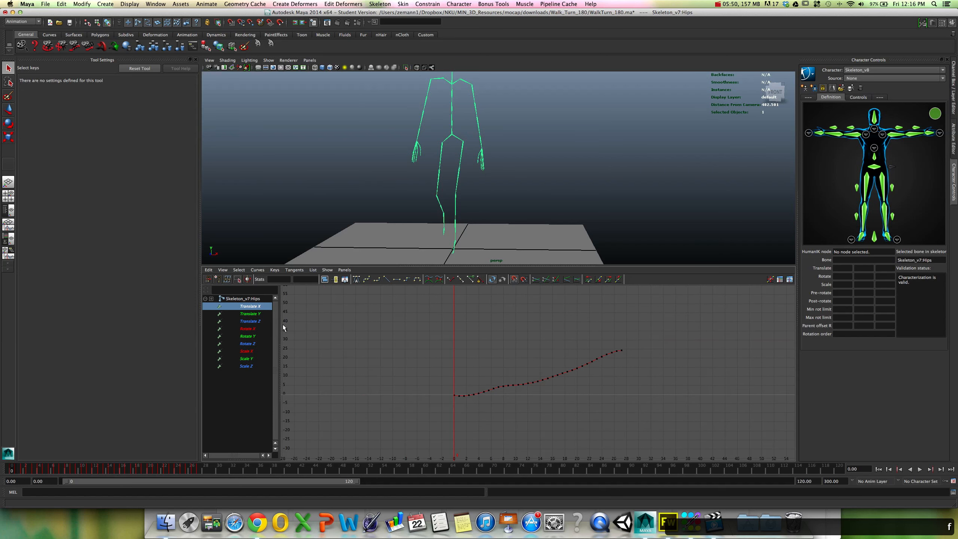
click(260, 321)
alt+right_drag(548, 360, 493, 353)
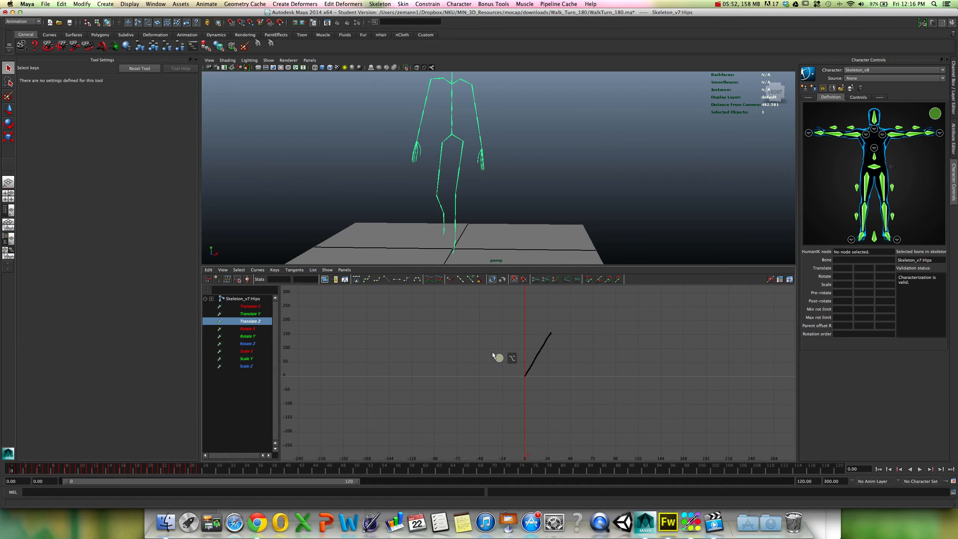
key(f)
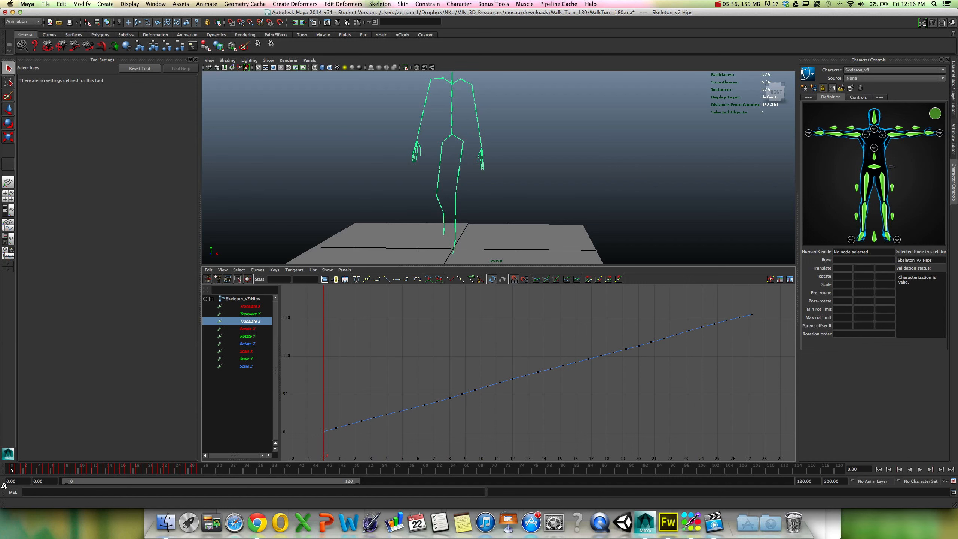
Scrub the walk and select the Translate Z keys to compare that curve with the hips' forward travel.
drag(21, 469, 60, 475)
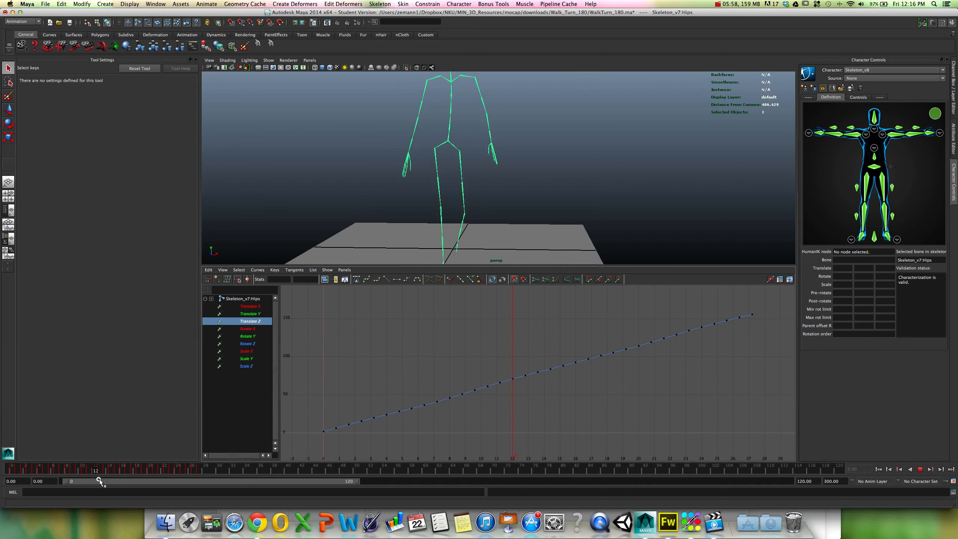
drag(206, 495, 2, 468)
alt+right_drag(522, 400, 472, 396)
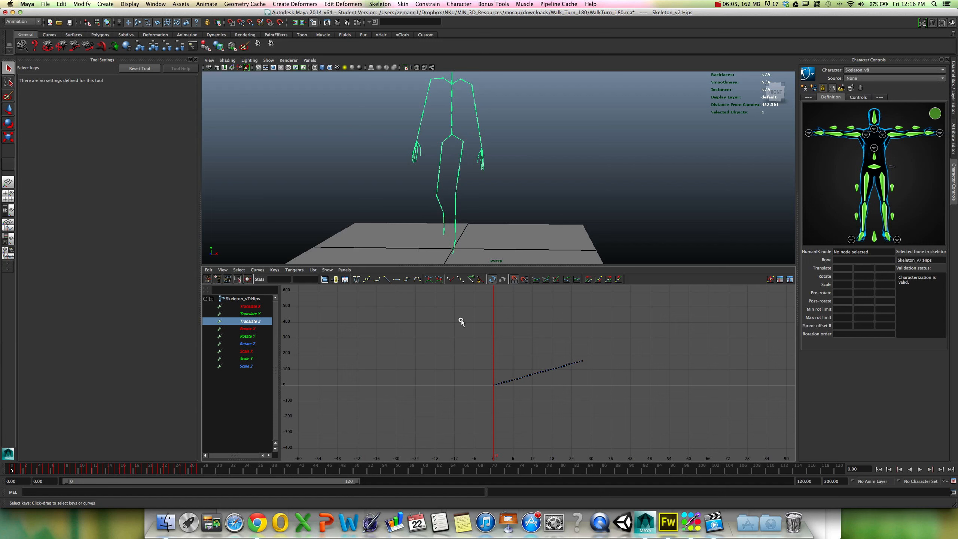
drag(459, 320, 603, 403)
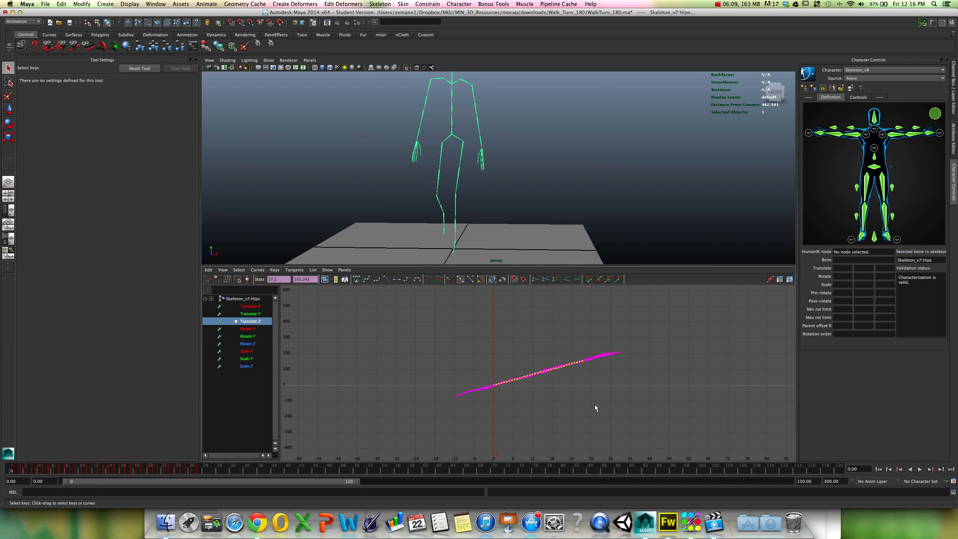
click(581, 403)
drag(30, 471, 1, 470)
Try deleting all of the hips' Translate Z keys and undo the deletion.
drag(443, 324, 608, 421)
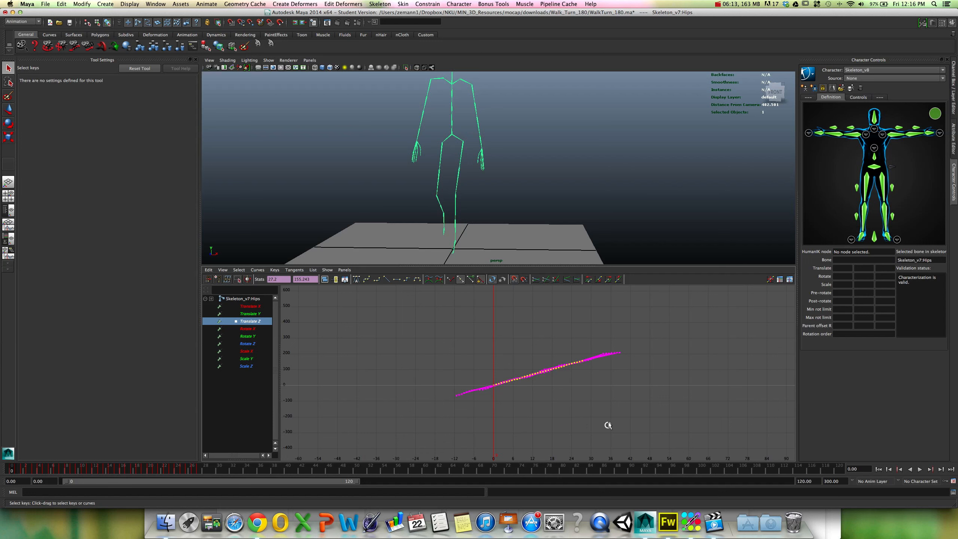
key(BackSpace)
key(z)
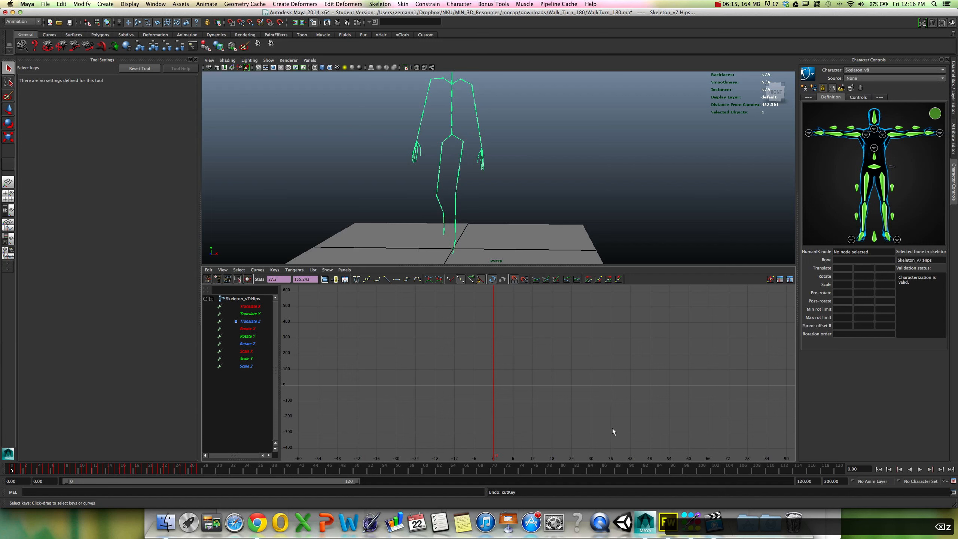
Delete all of the hips' Translate Z keys using Delete Keys with the time range set to All.
click(258, 321)
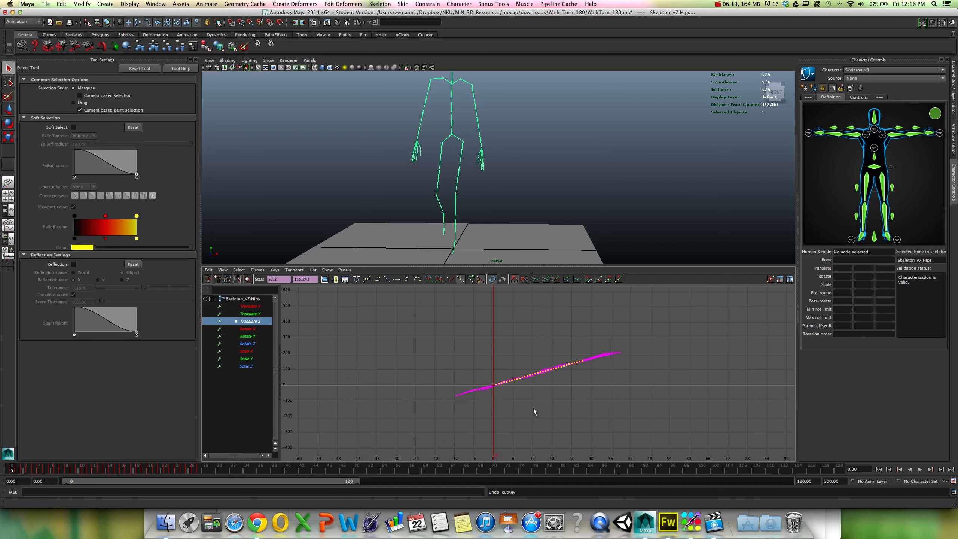
click(420, 340)
drag(524, 348, 538, 374)
drag(492, 348, 559, 407)
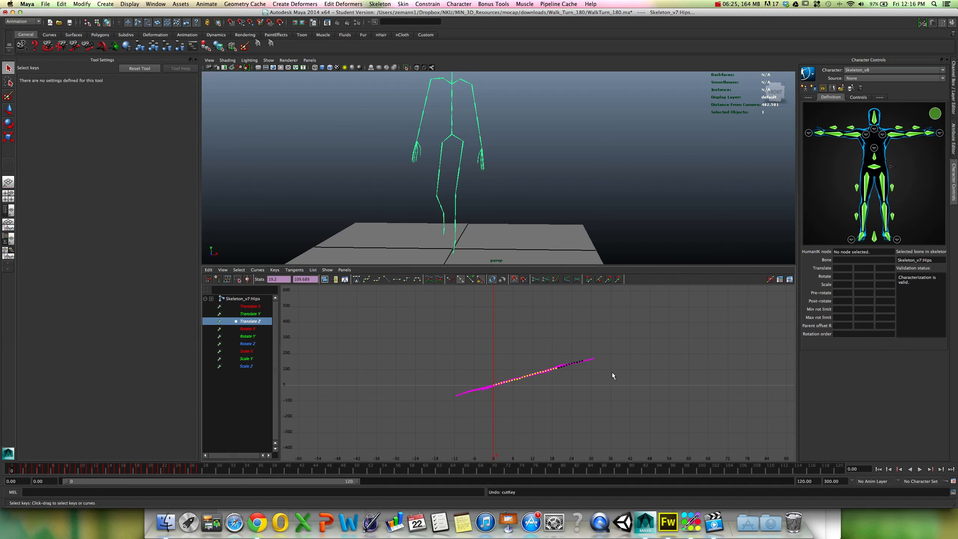
drag(594, 347, 422, 406)
click(466, 343)
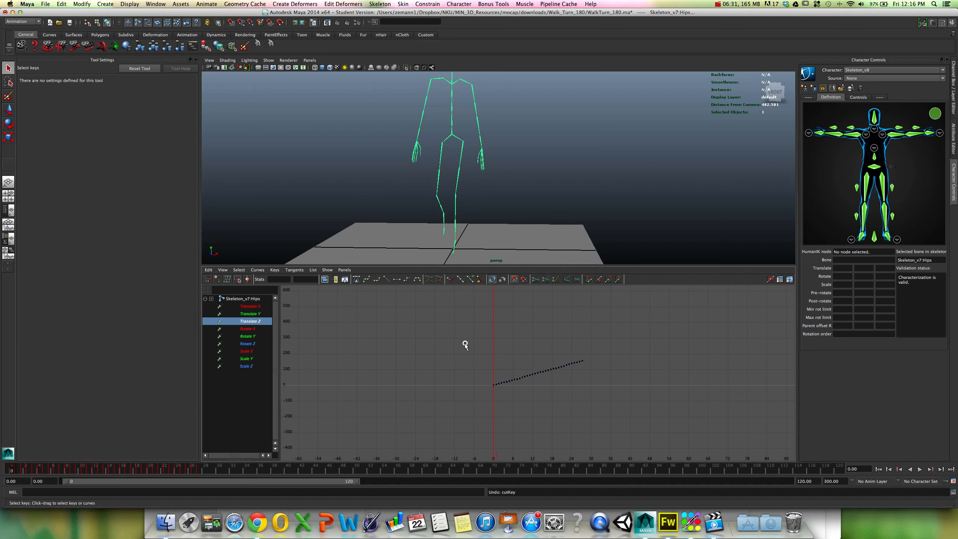
click(208, 270)
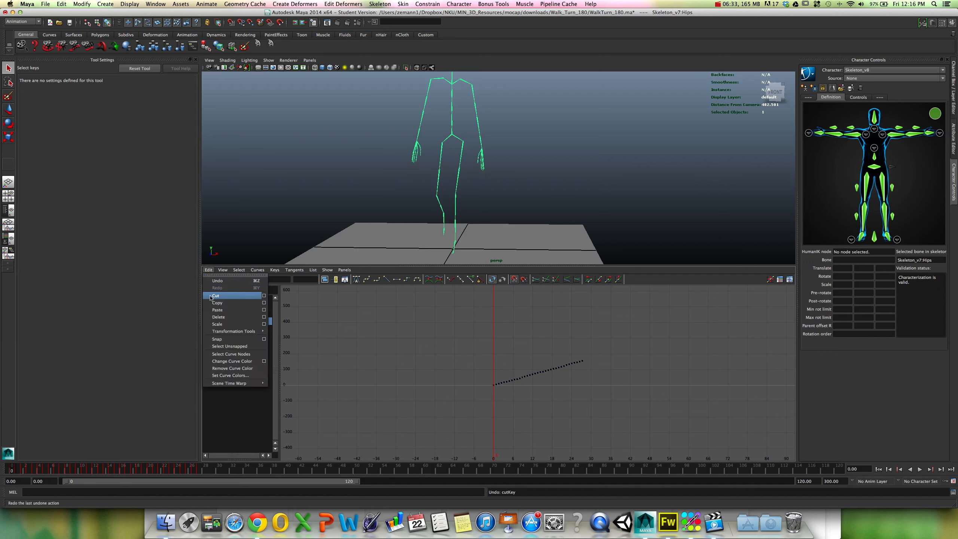
click(264, 316)
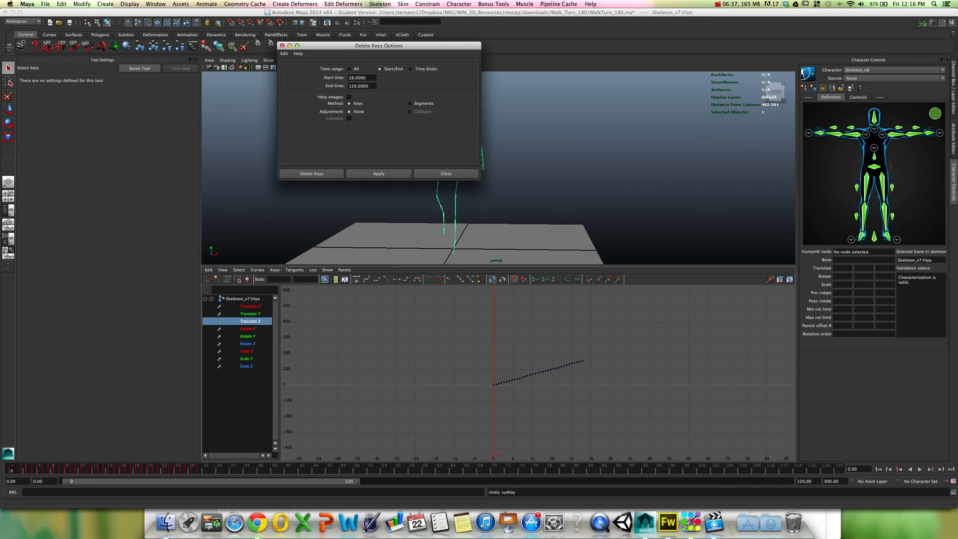
click(355, 70)
click(379, 174)
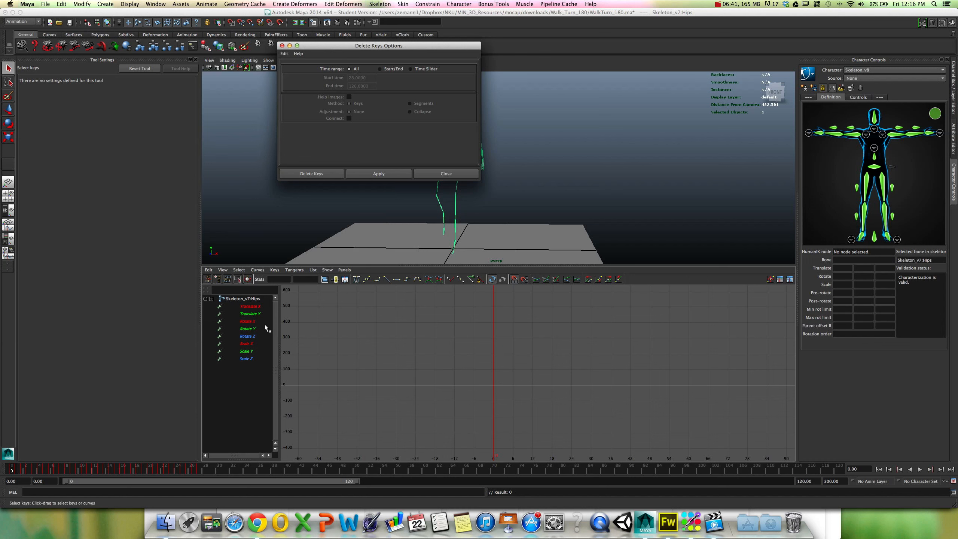
Examine the hips' Translate X keys, then frame and inspect all the remaining hips curves together.
click(258, 307)
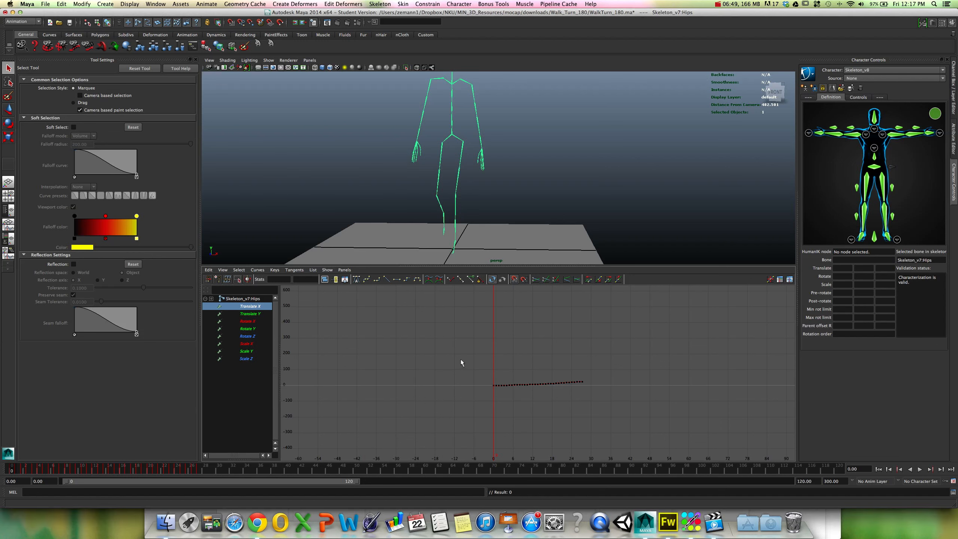
drag(474, 364, 523, 403)
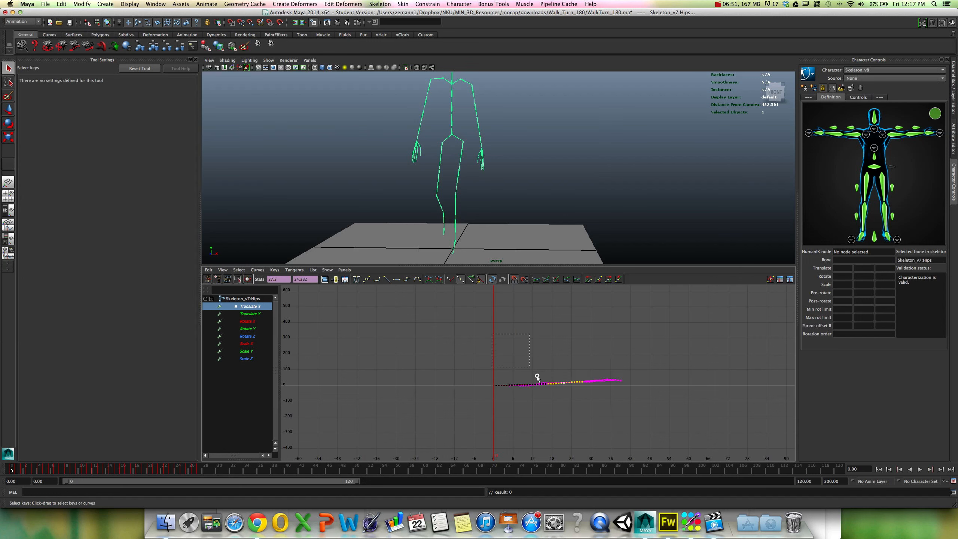
drag(435, 323, 603, 428)
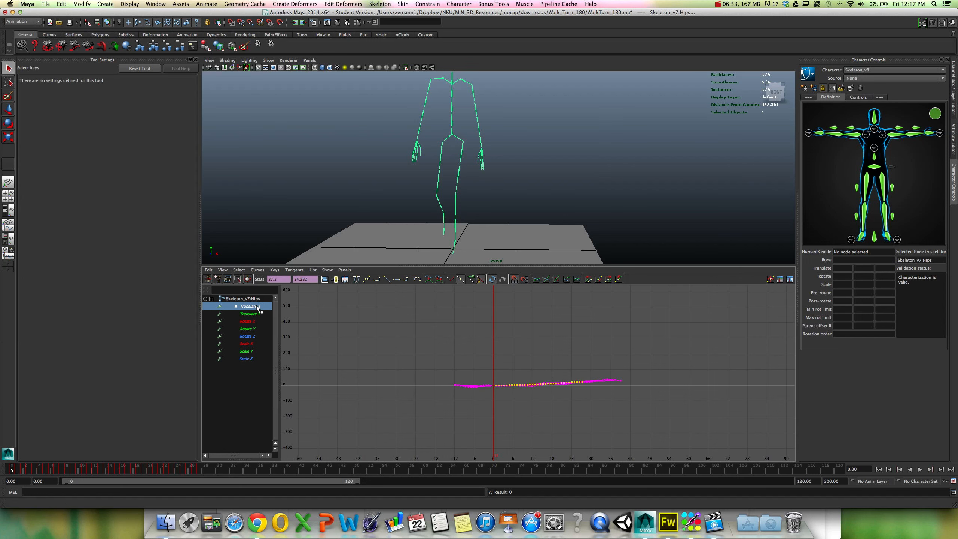
drag(259, 308, 263, 367)
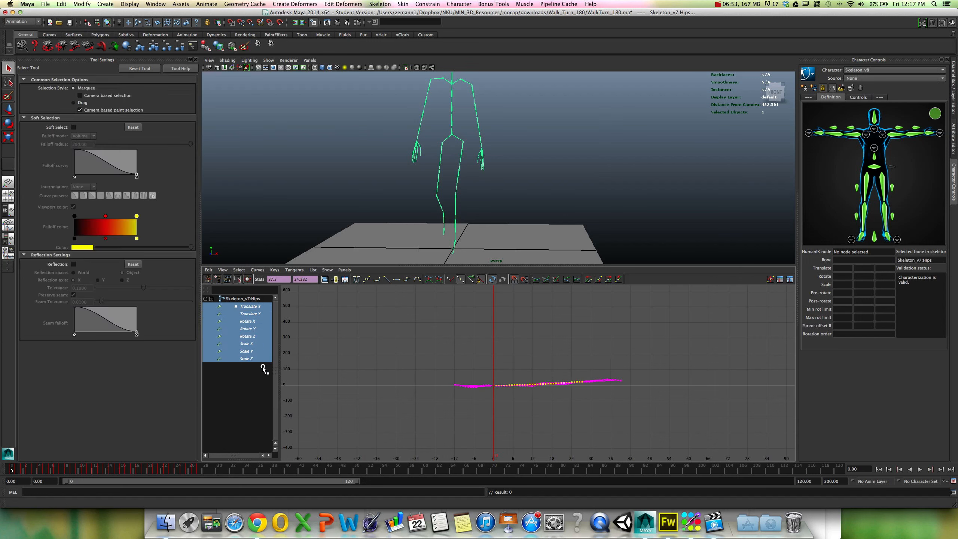
click(573, 342)
key(f)
drag(377, 307, 627, 425)
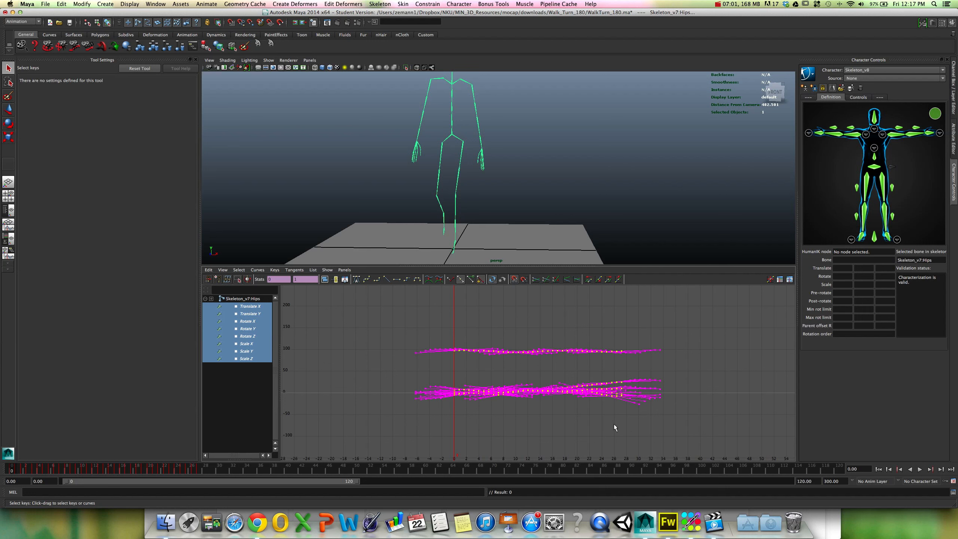
click(613, 423)
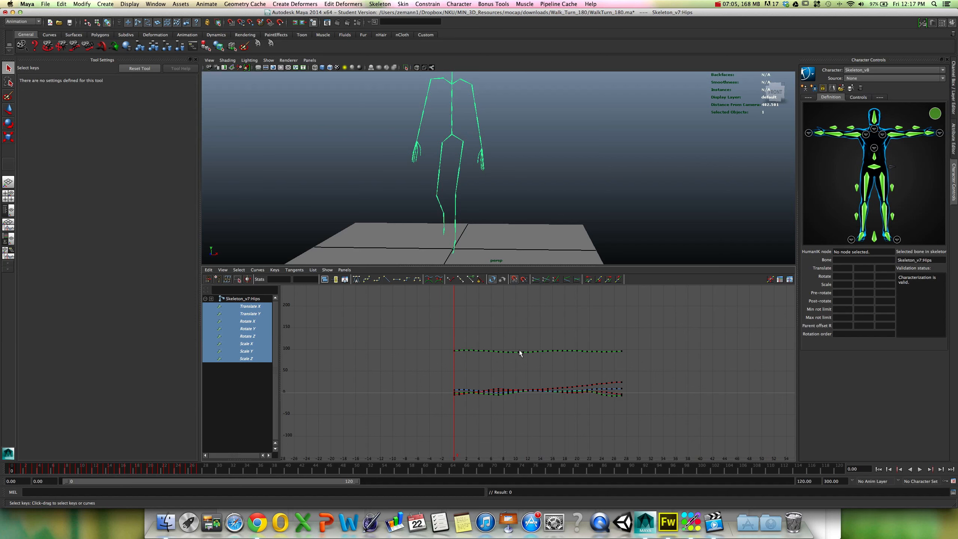
Play the walk from frame 0 in a side view to check the hips' forward travel.
drag(13, 471, 2, 449)
alt+drag(424, 189, 387, 184)
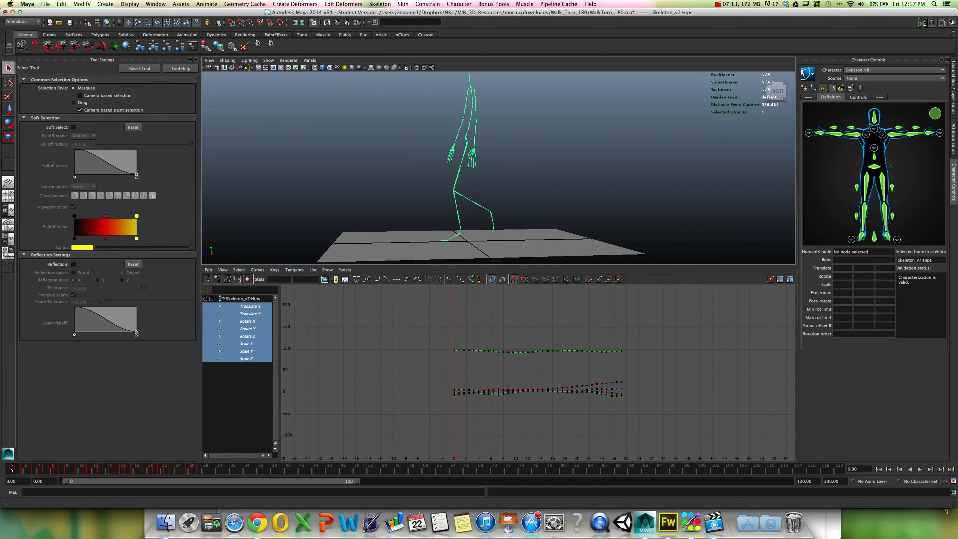
click(919, 469)
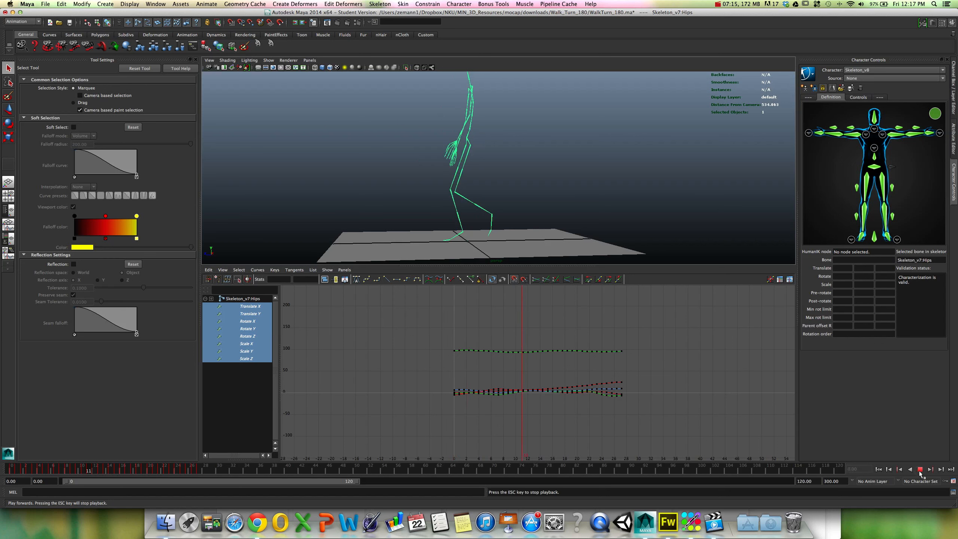
click(920, 469)
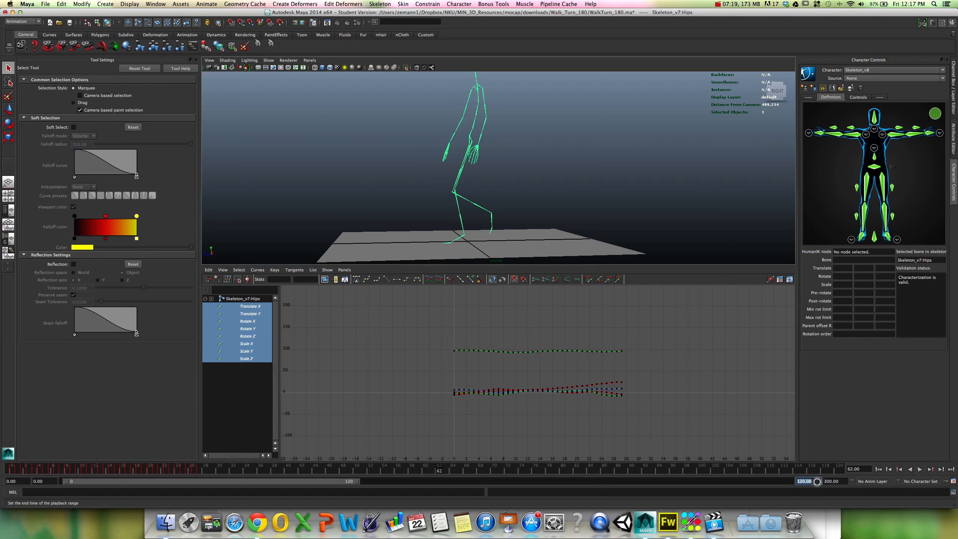
Set the end of the playback range to frame 27 and play the walk as a loop.
text(28)
key(Return)
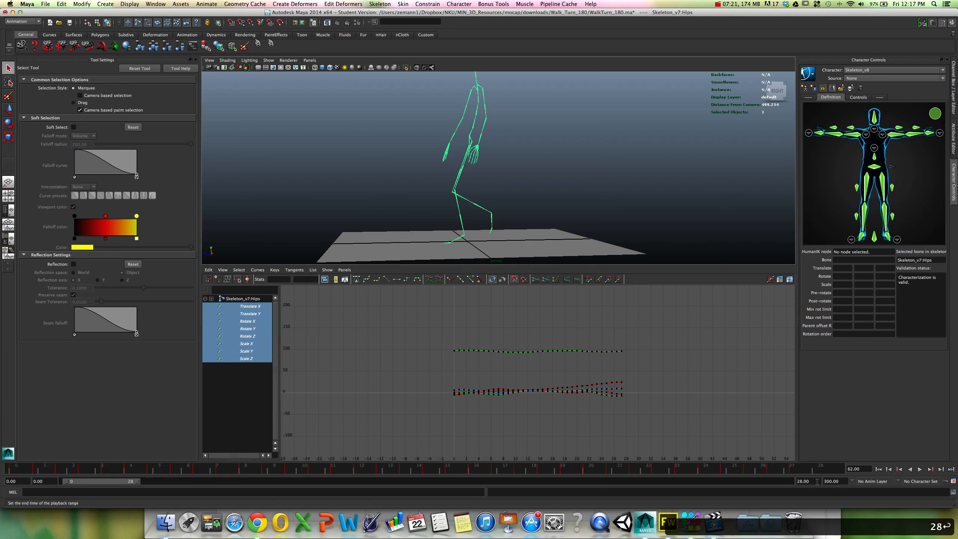
text(27)
key(Return)
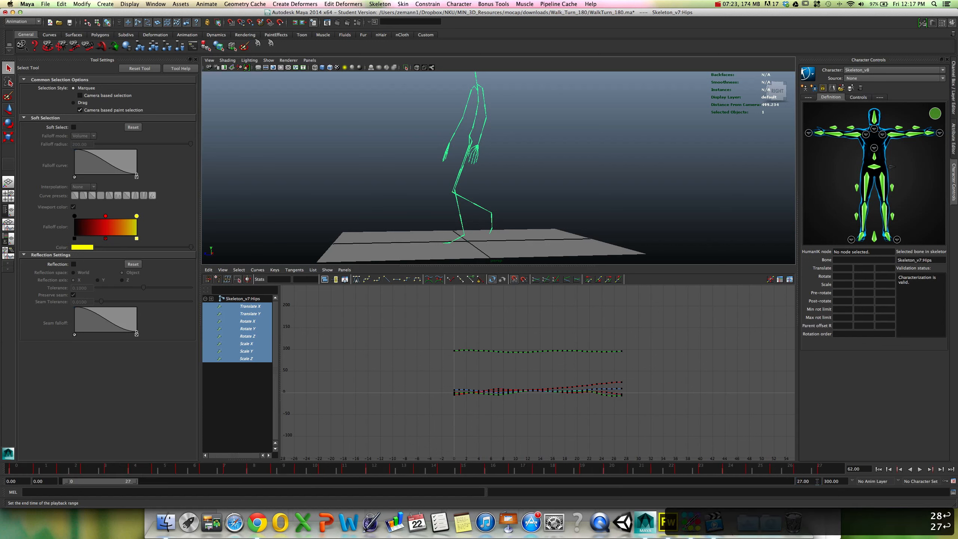
click(920, 469)
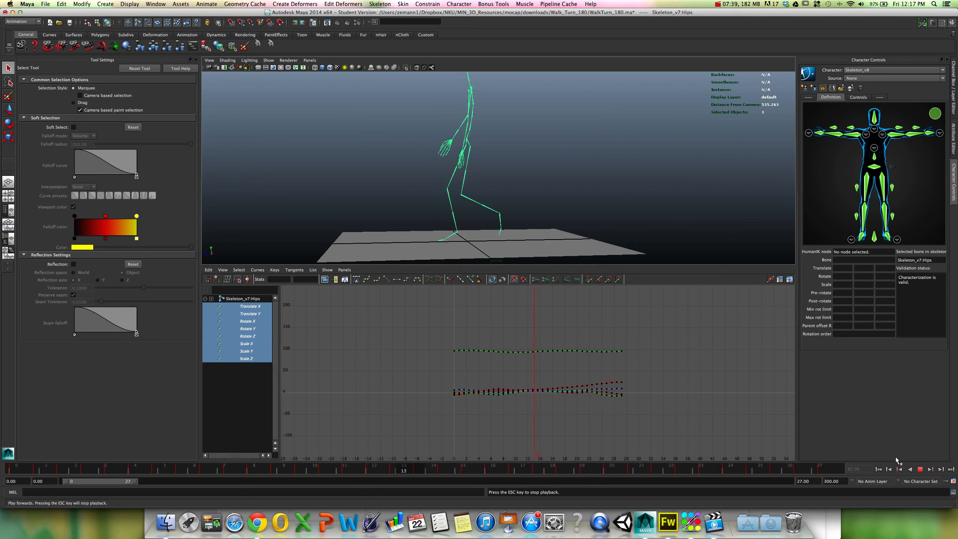
click(920, 469)
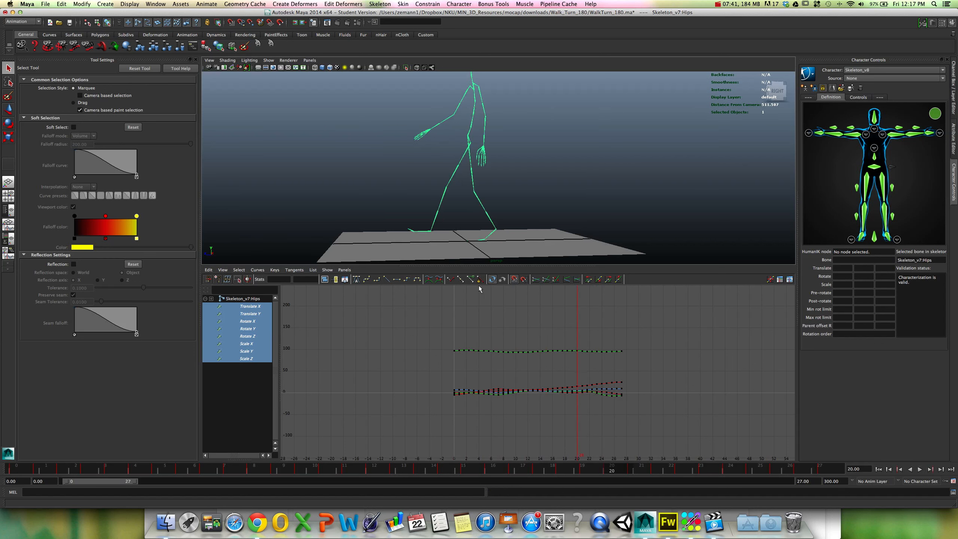
Play the loop from frame 0 in a front view to check the hips for sideways drift.
alt+drag(445, 239, 522, 241)
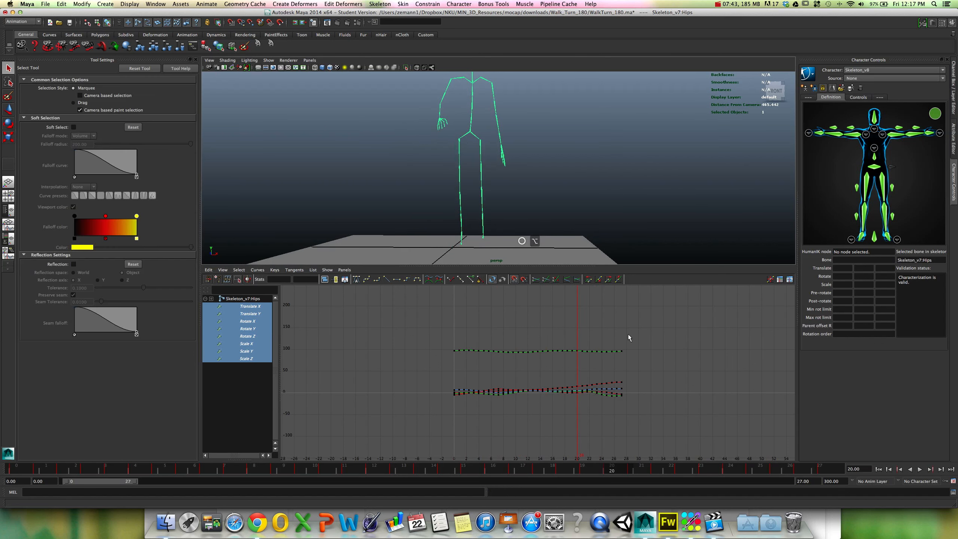
click(877, 470)
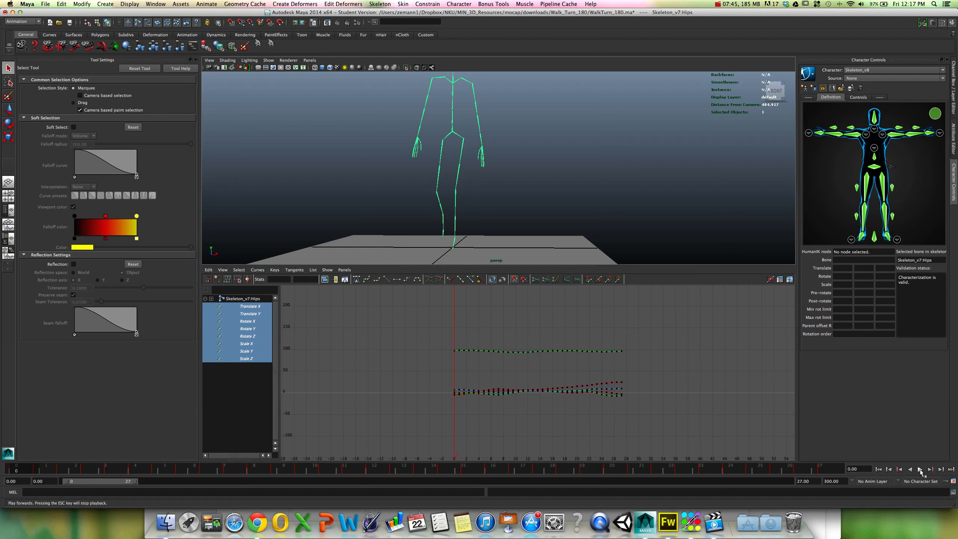
click(919, 470)
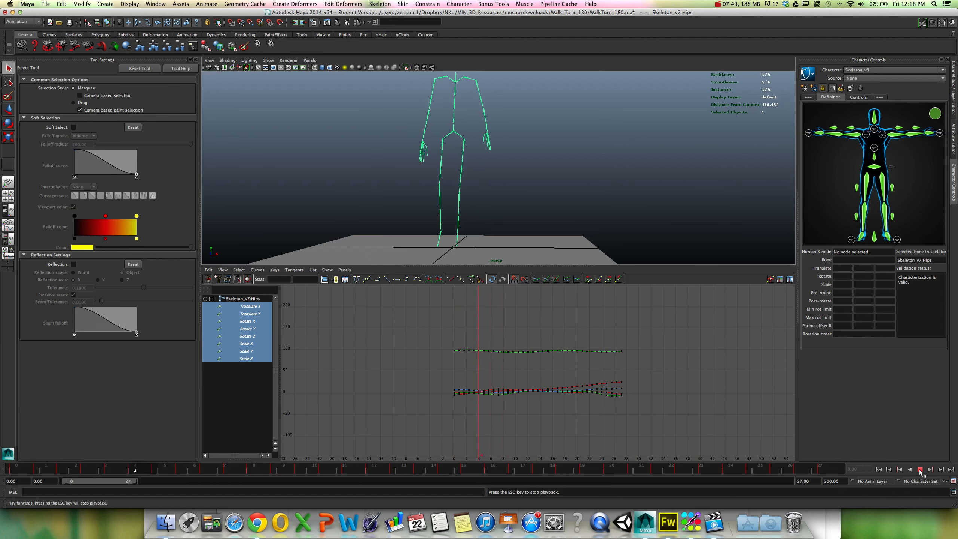
click(920, 470)
click(878, 469)
alt+drag(467, 257, 466, 238)
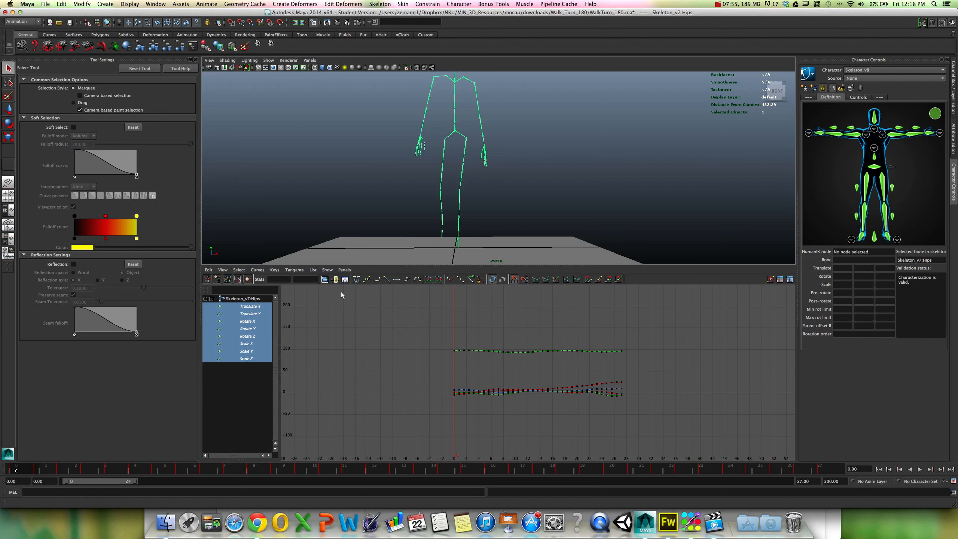
Isolate and frame the hips' Translate X curve and compare it with the walk during playback.
click(257, 307)
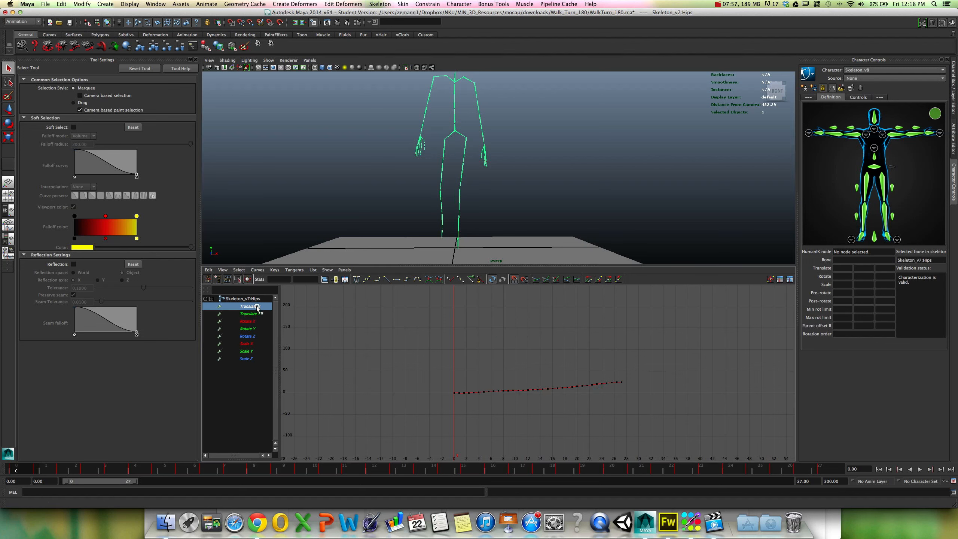
key(f)
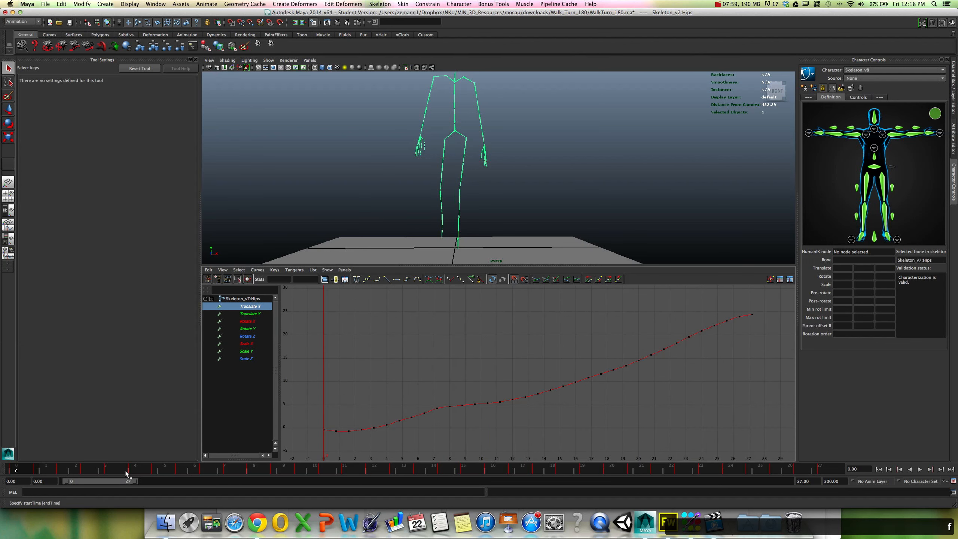
click(107, 472)
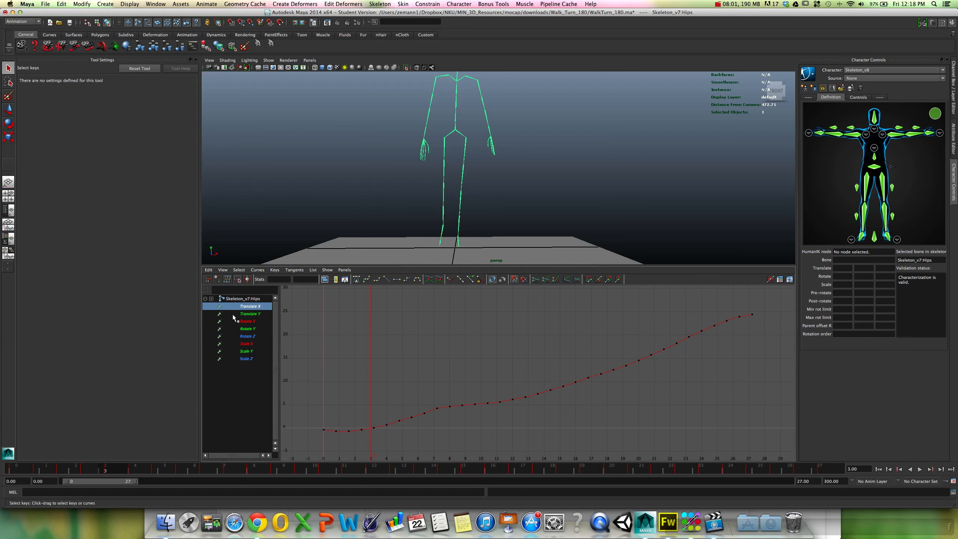
click(247, 307)
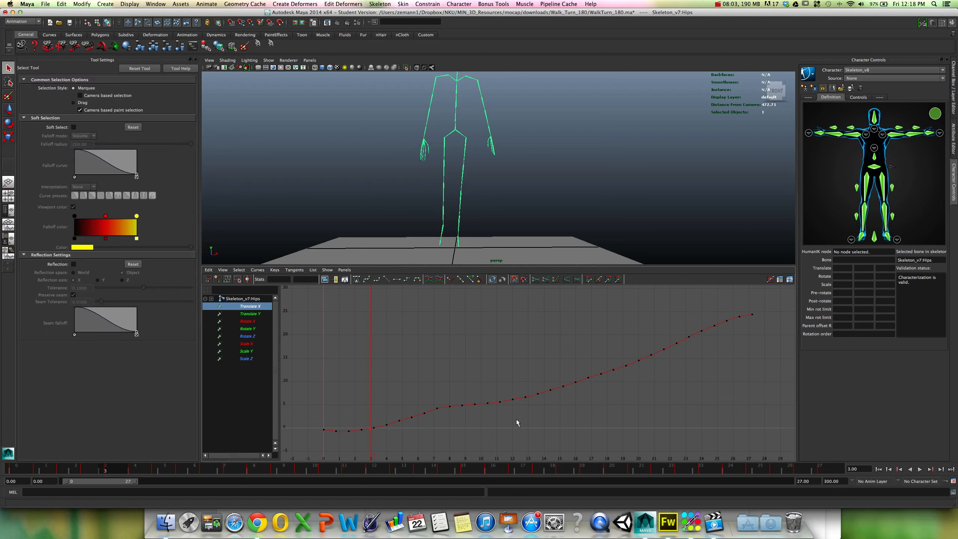
key(alt+v)
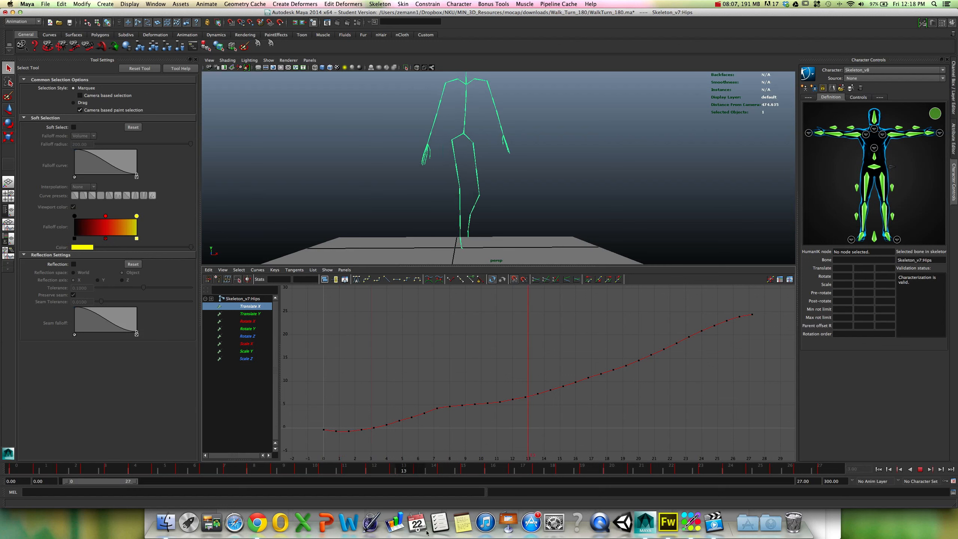
drag(151, 468, 0, 429)
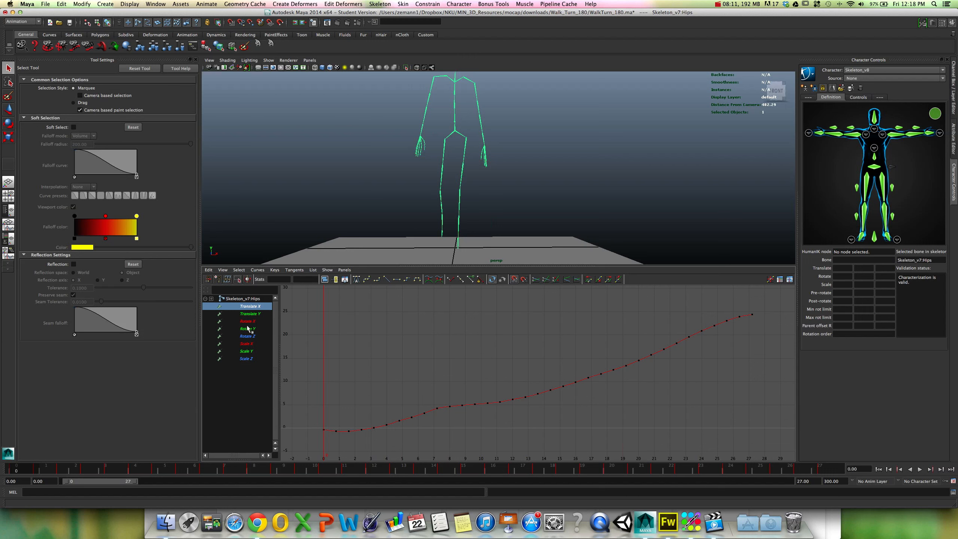
Try deleting all of the hips' Translate X keys, play the loop, and undo the deletion.
click(208, 270)
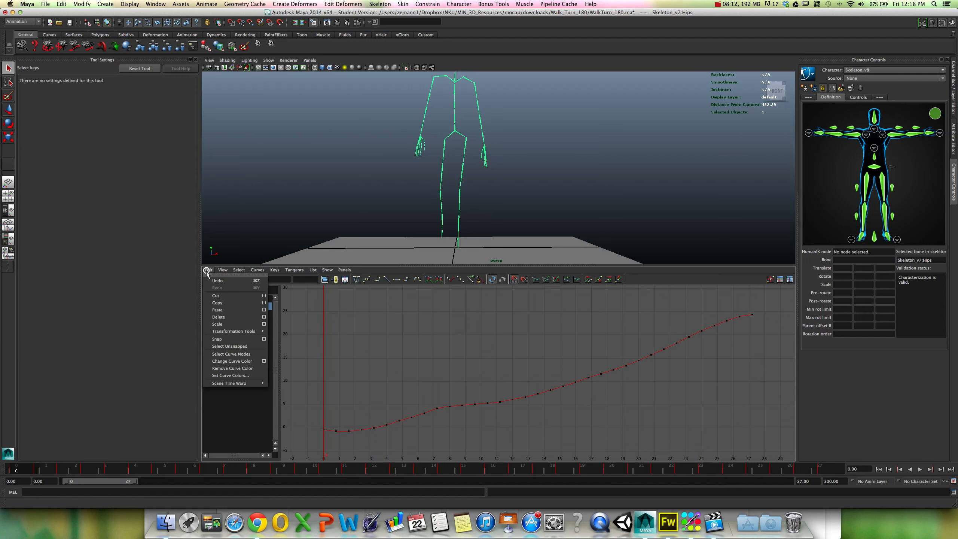
click(223, 318)
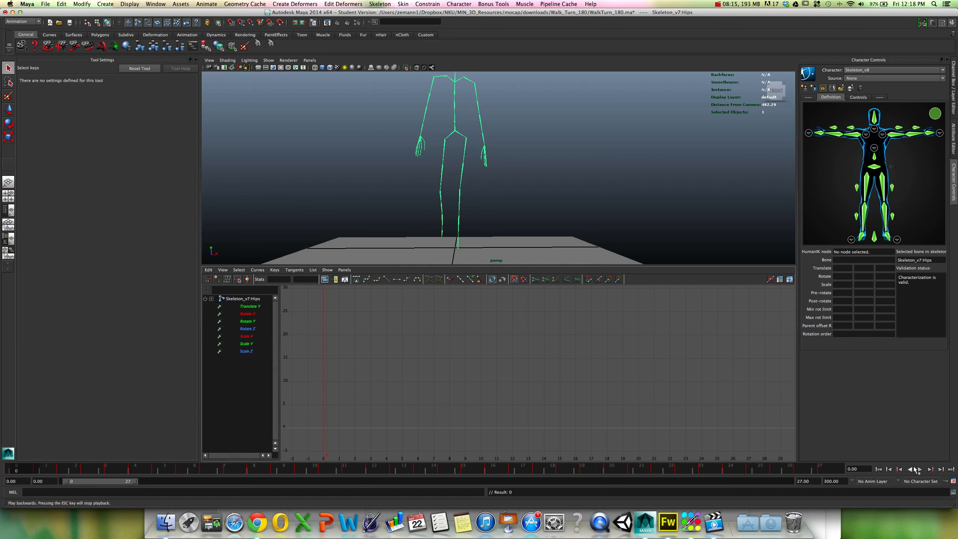
click(919, 469)
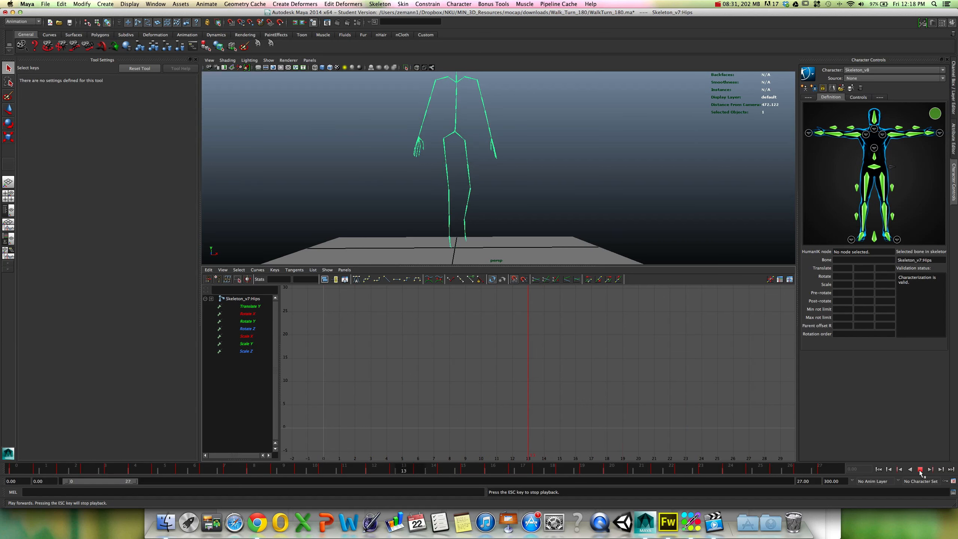
click(920, 469)
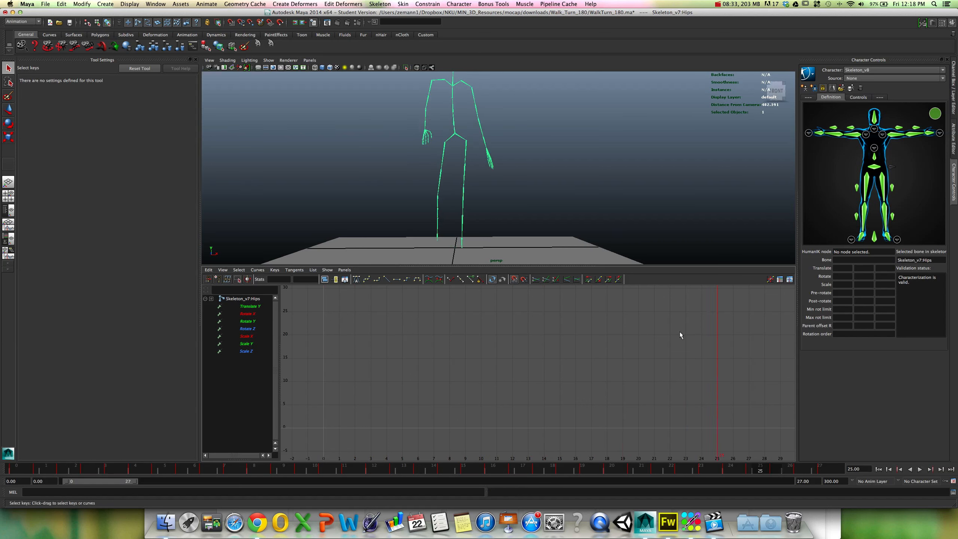
key(z)
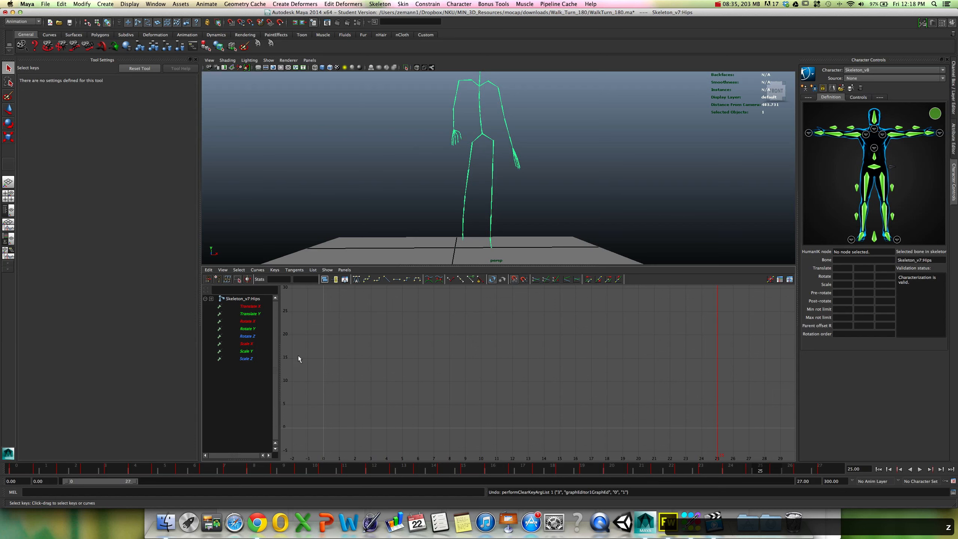
Isolate the hips' Translate X curve and play the loop from frame 0 to review the sideways drift.
click(251, 306)
key(f)
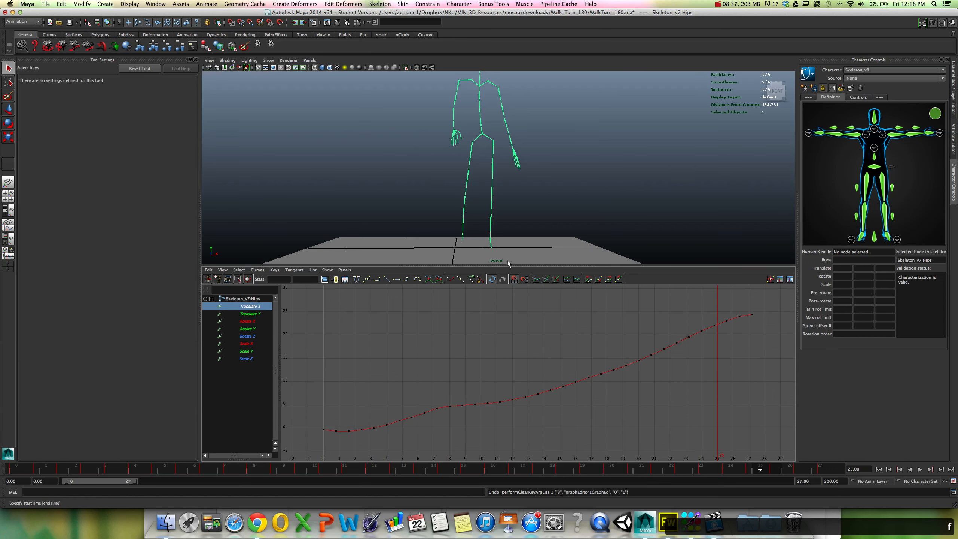
click(882, 469)
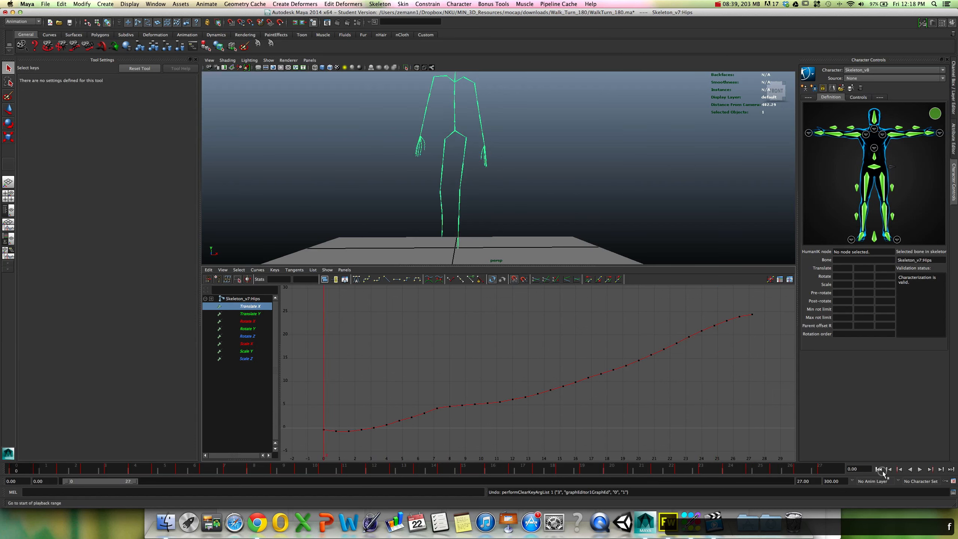
alt+drag(488, 236, 493, 234)
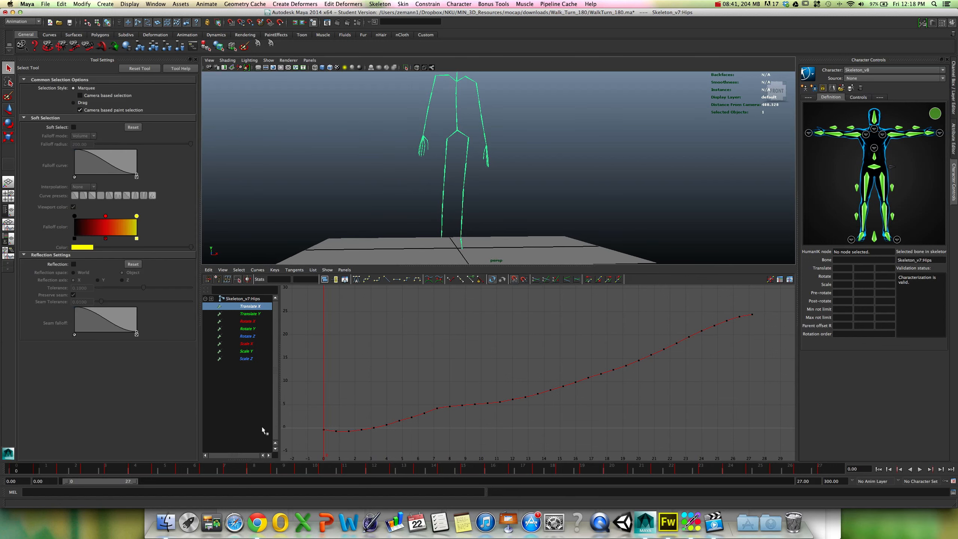
key(alt+v)
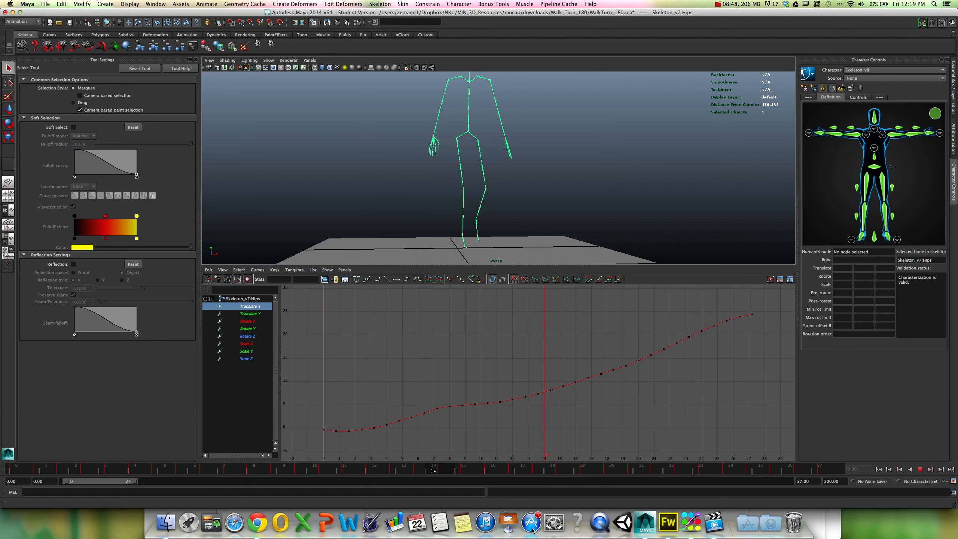
key(Escape)
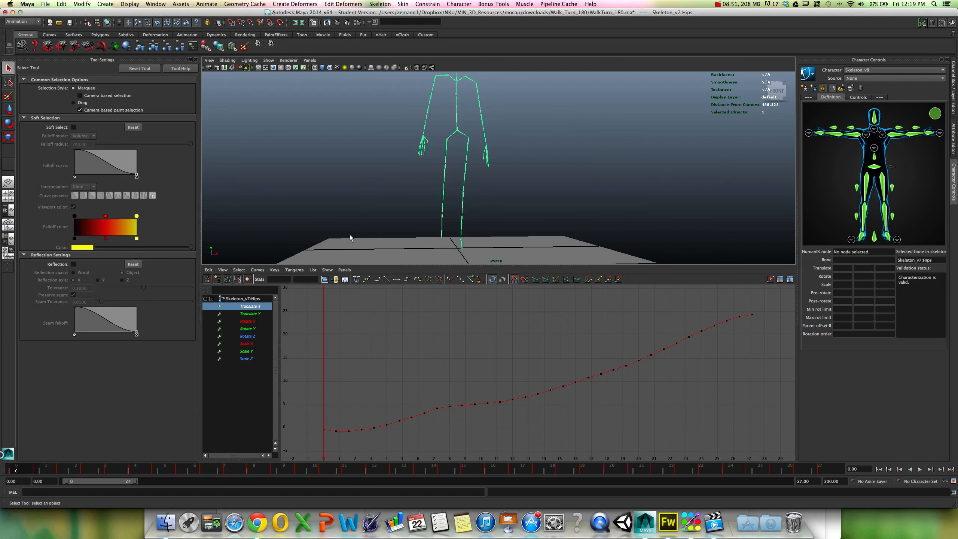
Delete the hips' entire Translate X curve.
alt+drag(400, 219, 417, 218)
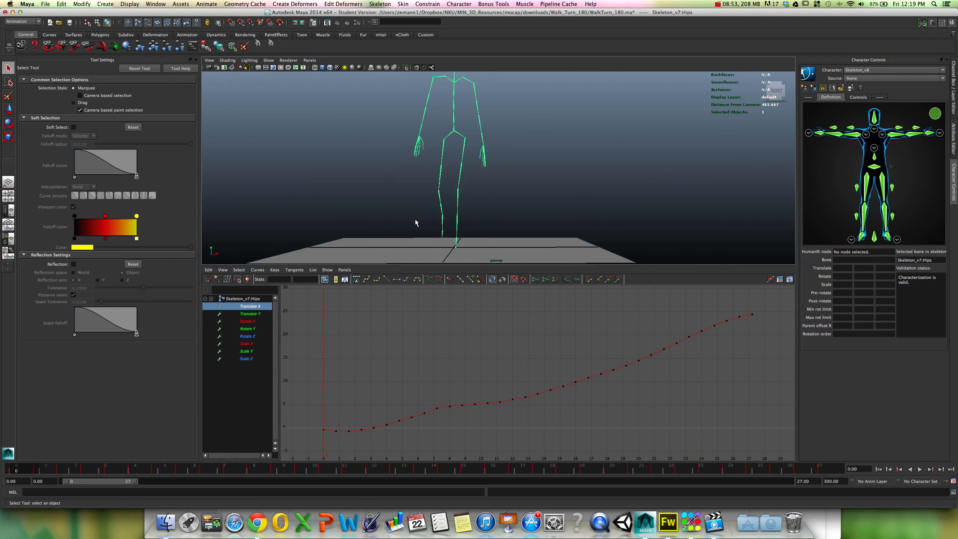
key(shift+z)
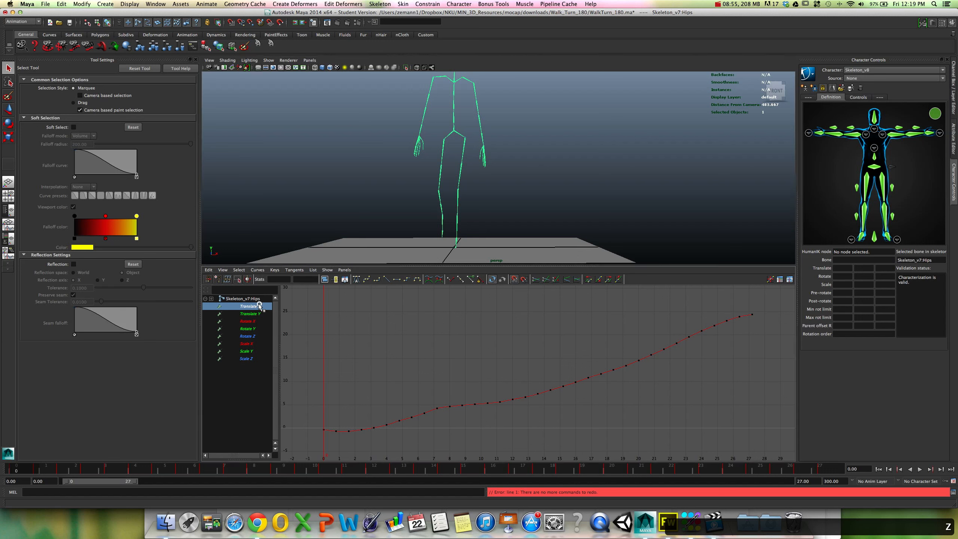
click(208, 269)
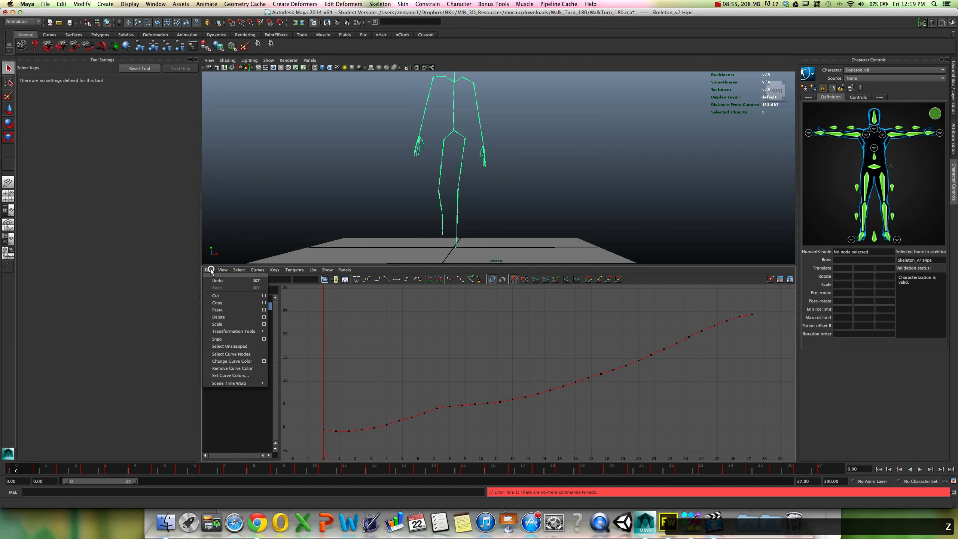
click(225, 316)
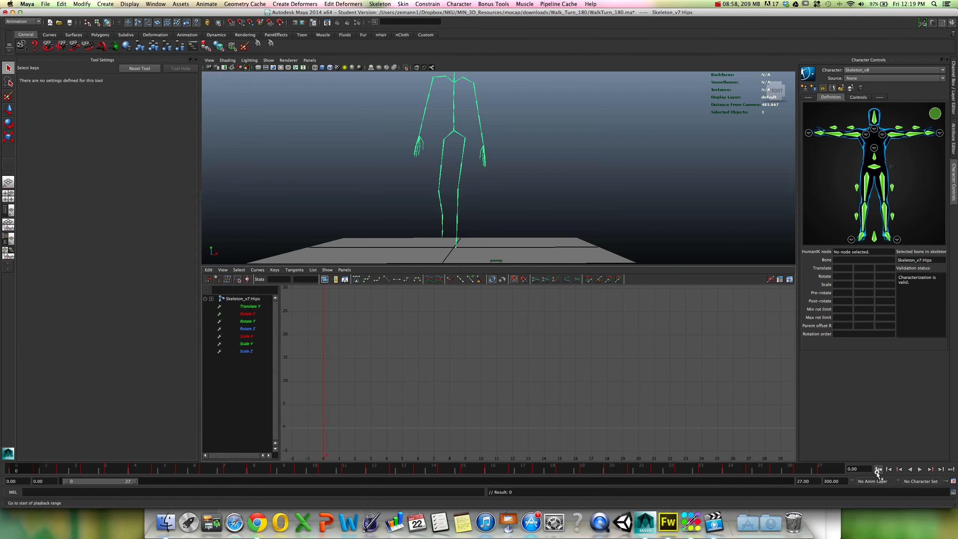
Play the loop from frame 0 in front and side views to check the walk without sideways hip travel.
click(921, 469)
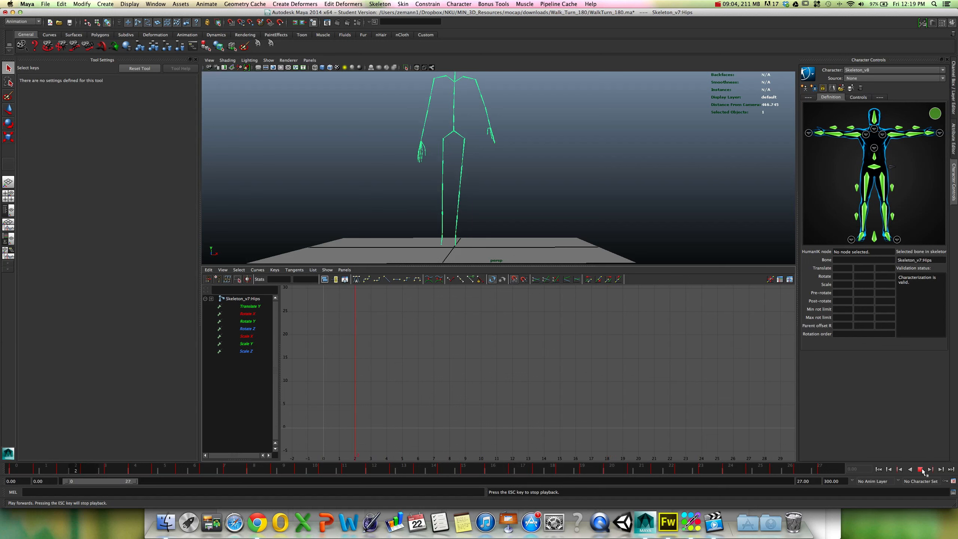
click(921, 469)
click(880, 470)
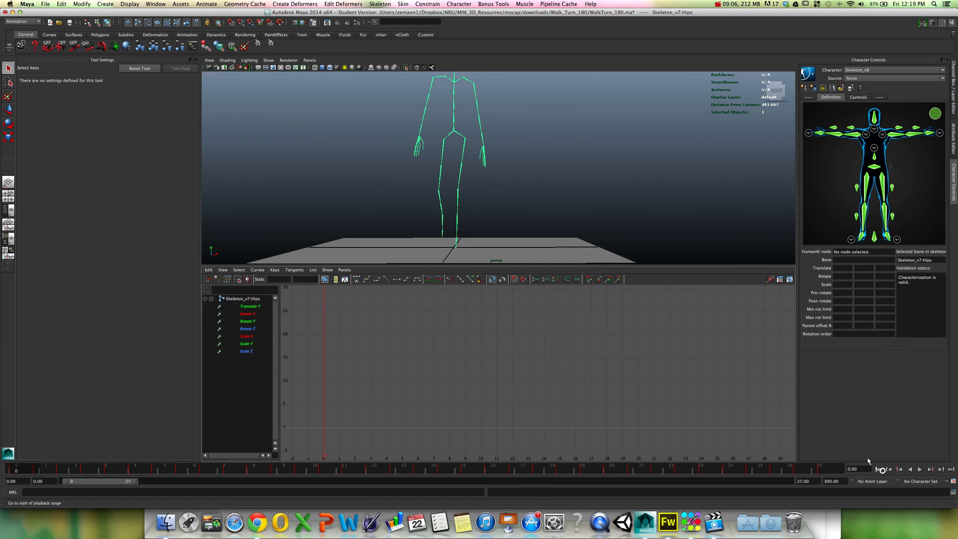
alt+middle_drag(599, 256, 553, 206)
alt+drag(554, 206, 517, 182)
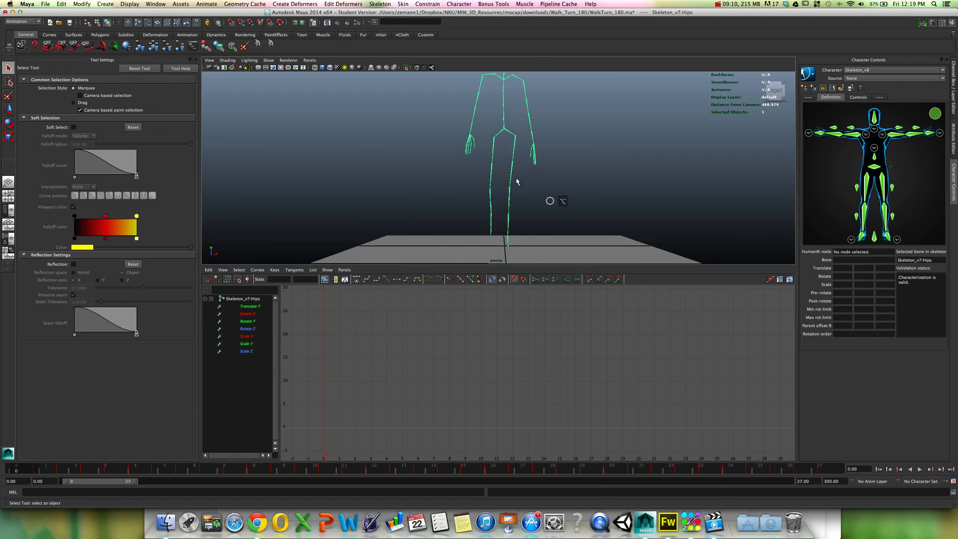
alt+drag(590, 171, 540, 189)
click(920, 469)
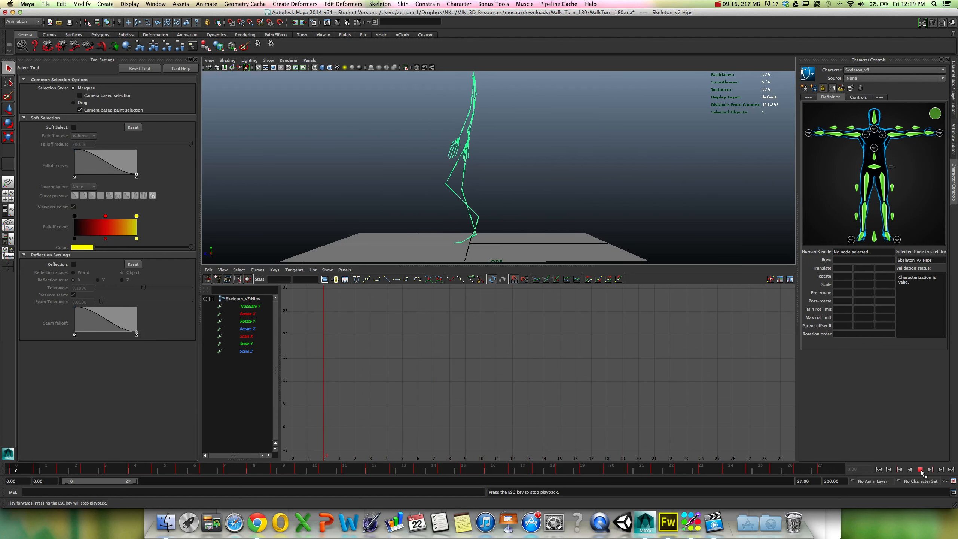
key(Escape)
Select the right upper leg and inspect its Rotate X and Rotate Y curves individually.
alt+drag(553, 188, 532, 218)
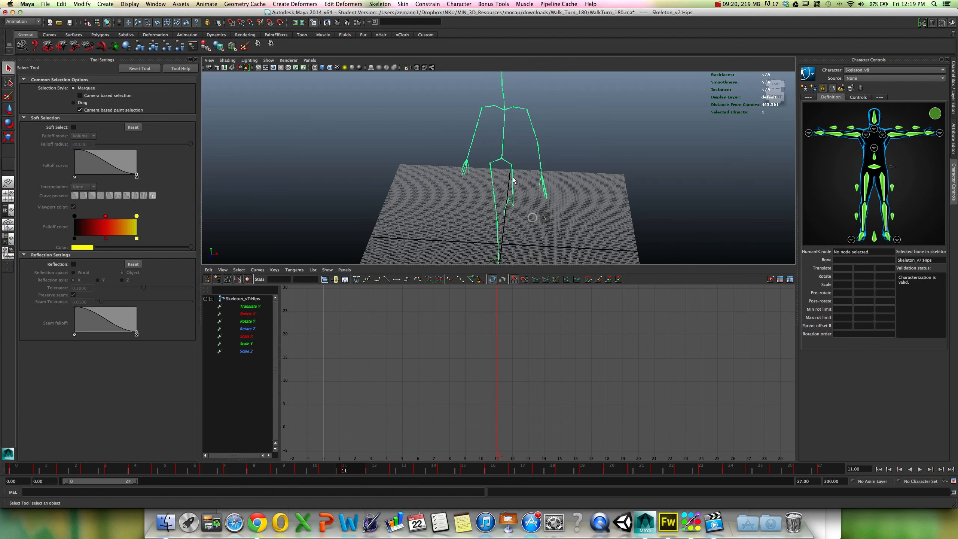
click(493, 176)
click(492, 177)
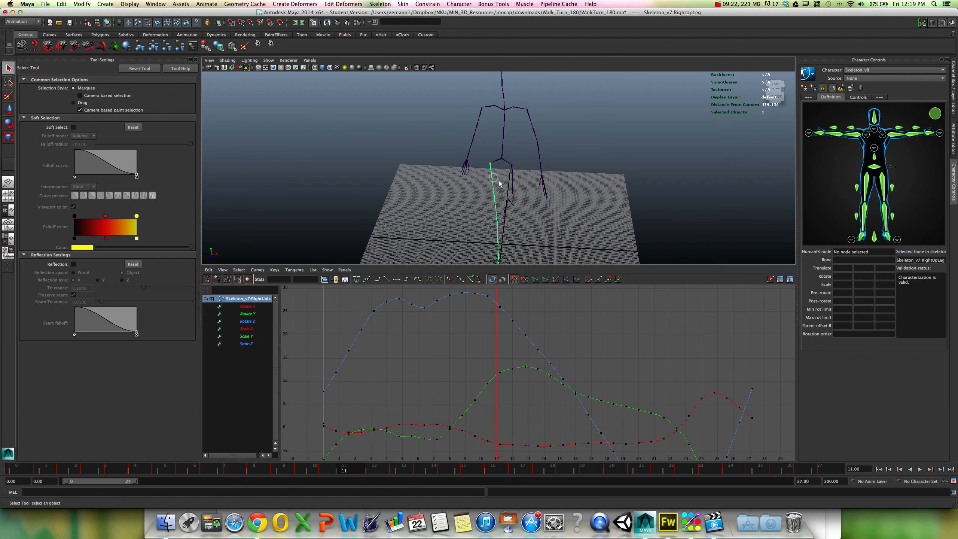
key(f)
alt+right_drag(540, 364, 558, 373)
click(248, 306)
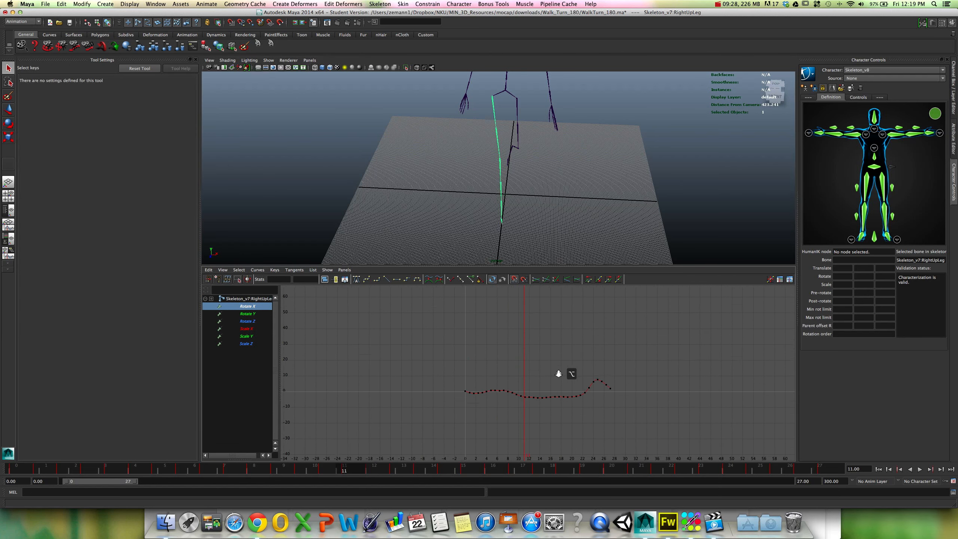
click(248, 314)
click(252, 306)
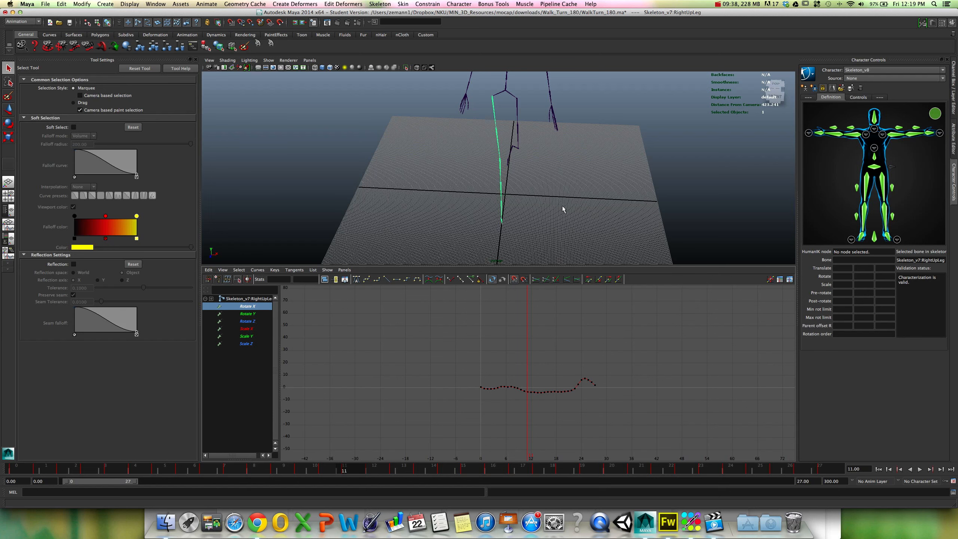
Examine the right upper leg's Rotate X keys against the leg's pose from several angles.
alt+drag(562, 209, 542, 212)
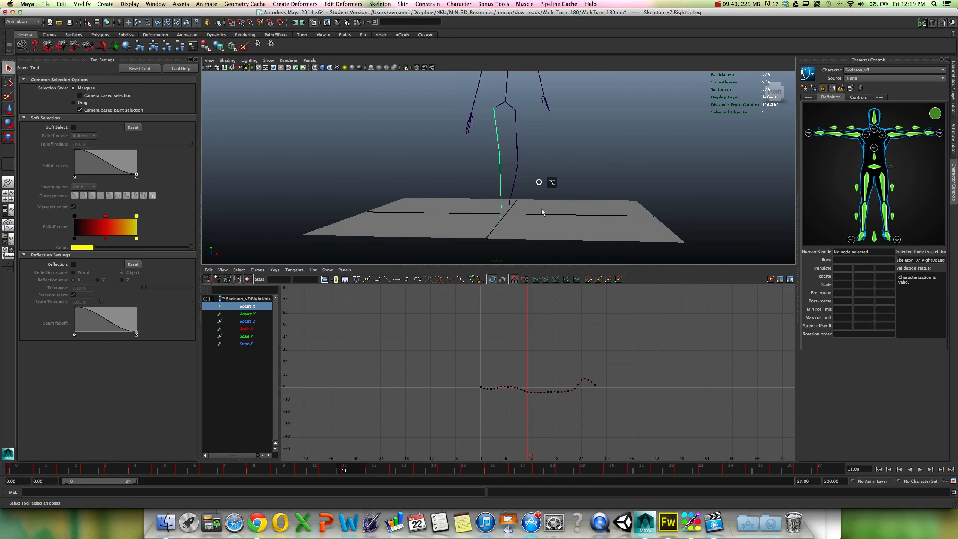
drag(472, 349, 643, 396)
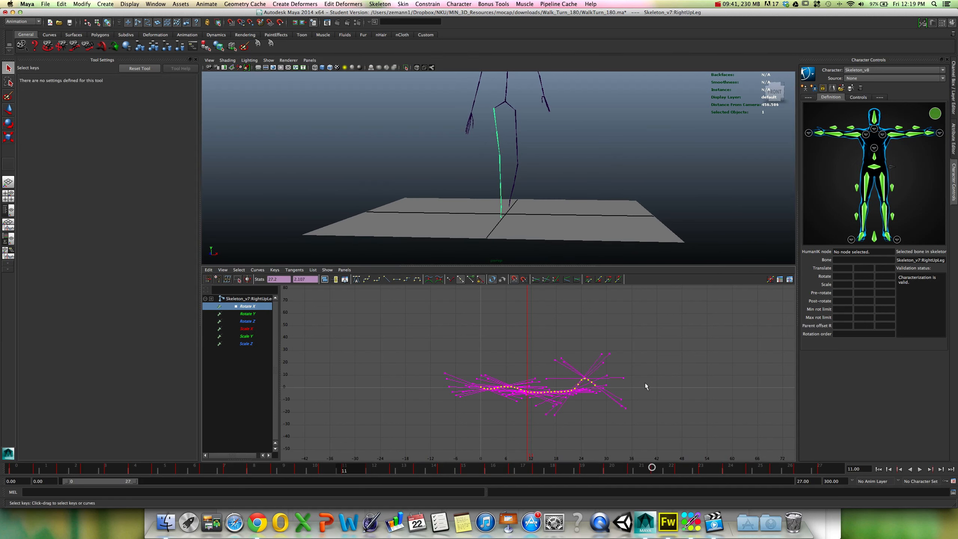
click(537, 353)
mouse_move(490, 170)
alt+mouse_down()
mouse_move(485, 152)
mouse_move(483, 167)
alt+mouse_up()
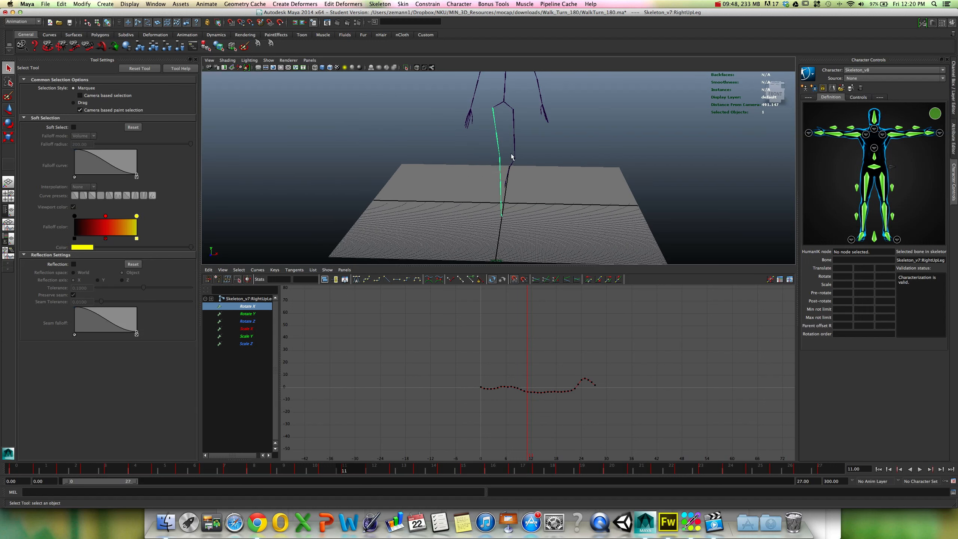
alt+drag(511, 156, 472, 168)
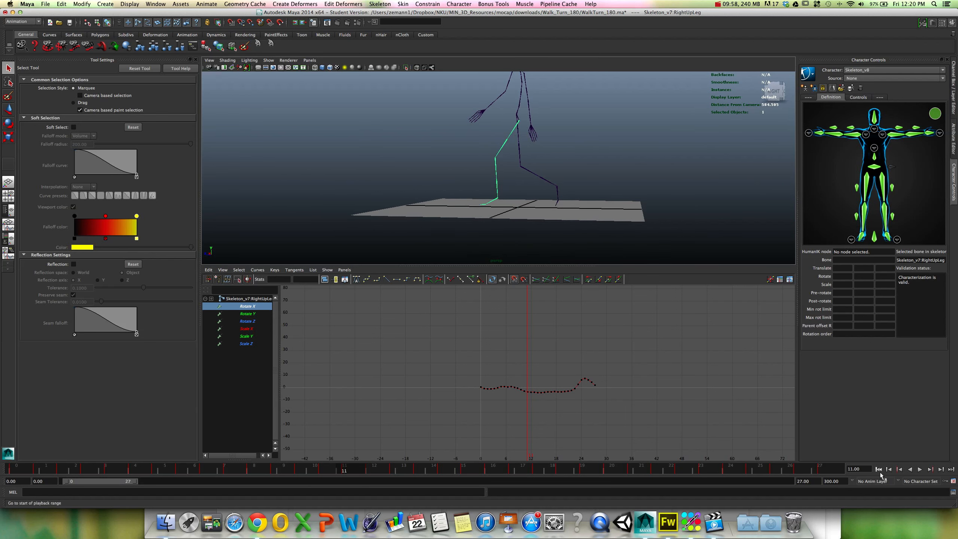
Return to frame 0 and select both upper legs together to compare their rotation curves.
click(878, 469)
mouse_move(540, 148)
alt+mouse_down()
mouse_move(625, 157)
mouse_move(529, 137)
alt+mouse_up()
alt+right_drag(529, 137, 539, 141)
click(556, 165)
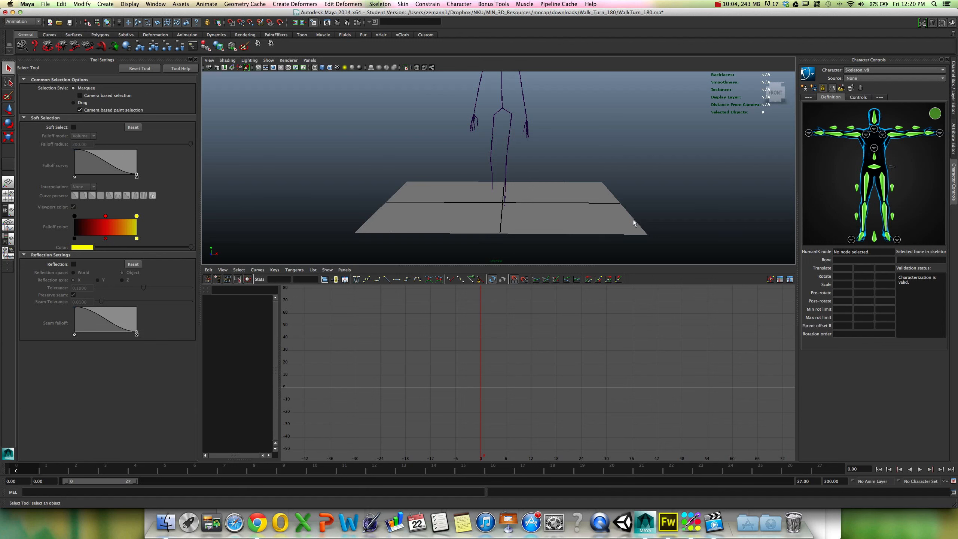
alt+right_drag(584, 190, 535, 203)
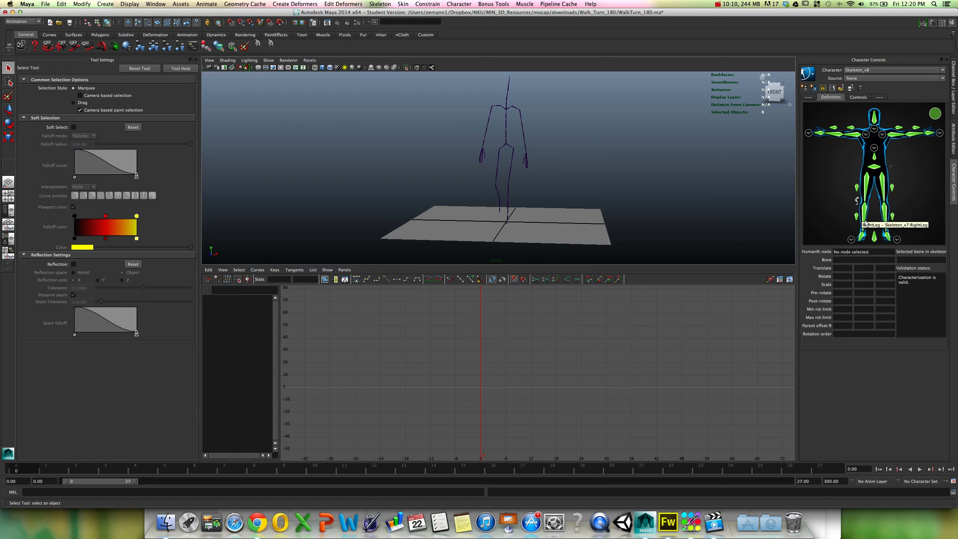
click(501, 165)
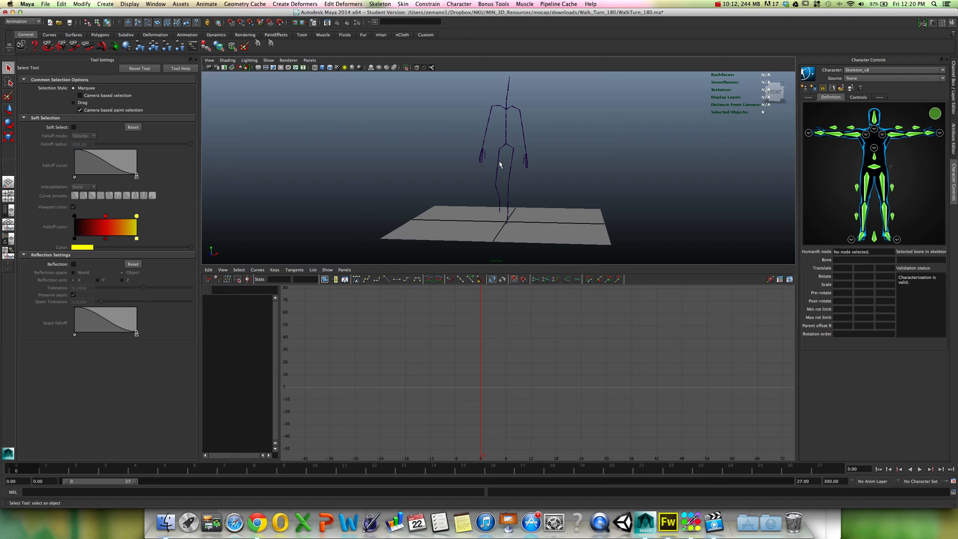
shift+click(521, 171)
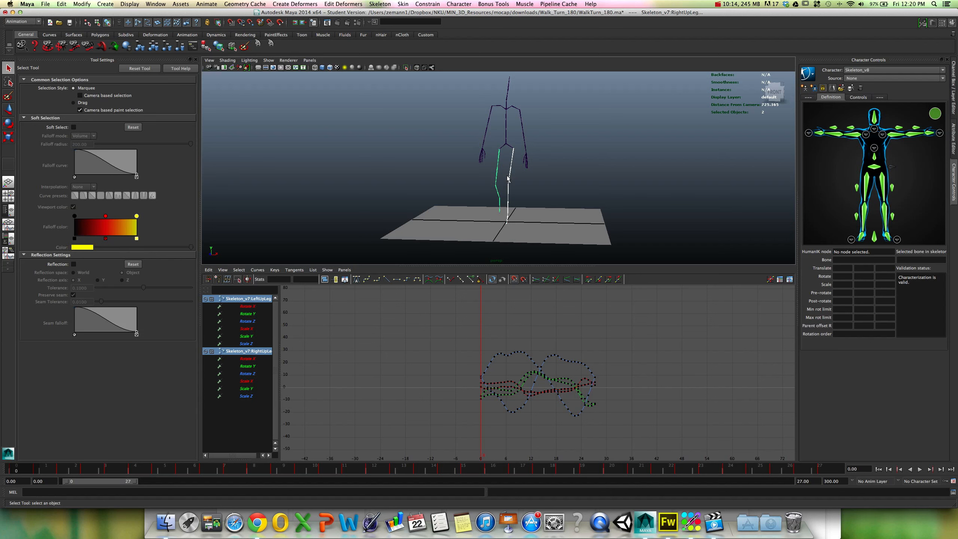
Select only the left upper leg and examine its rotation curves alongside the skeleton's pose.
alt+drag(526, 180, 549, 186)
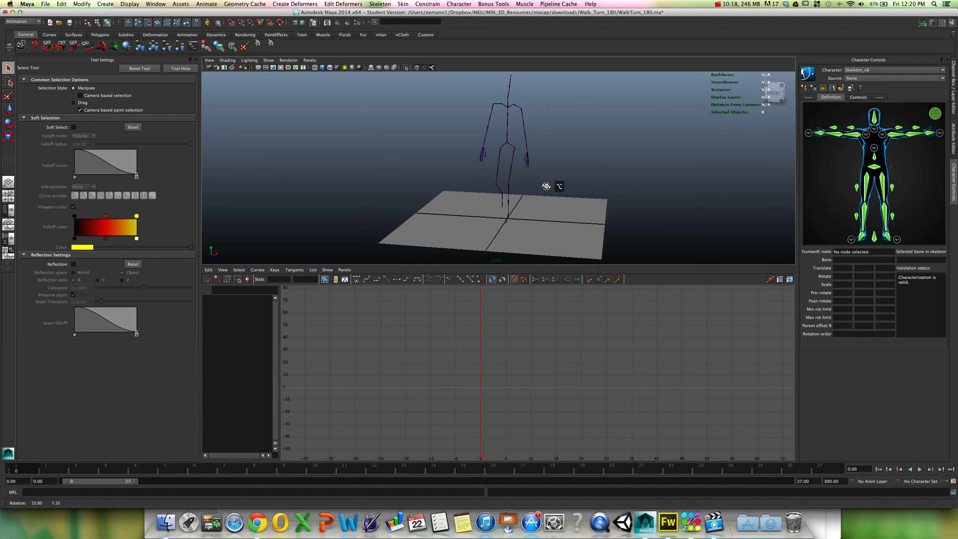
click(510, 180)
alt+right_drag(550, 187, 560, 185)
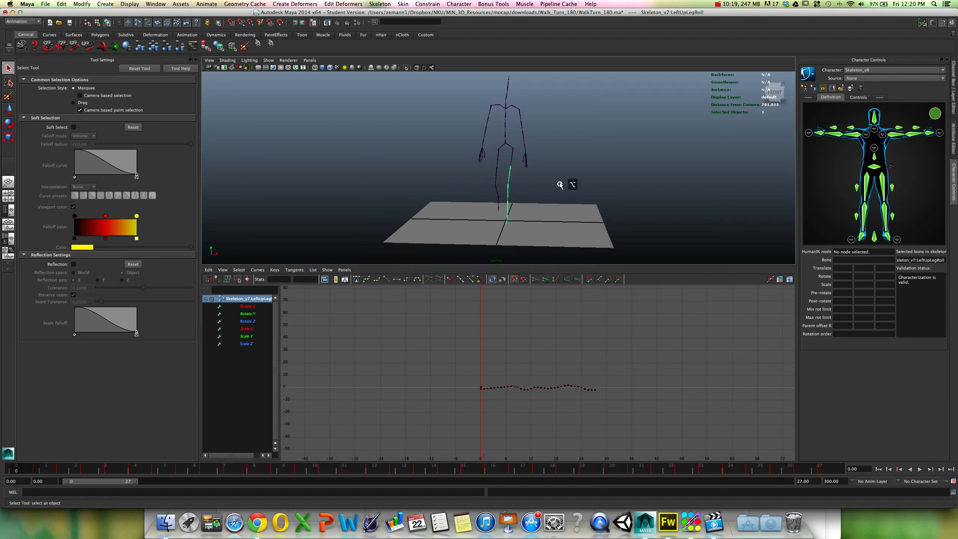
click(511, 163)
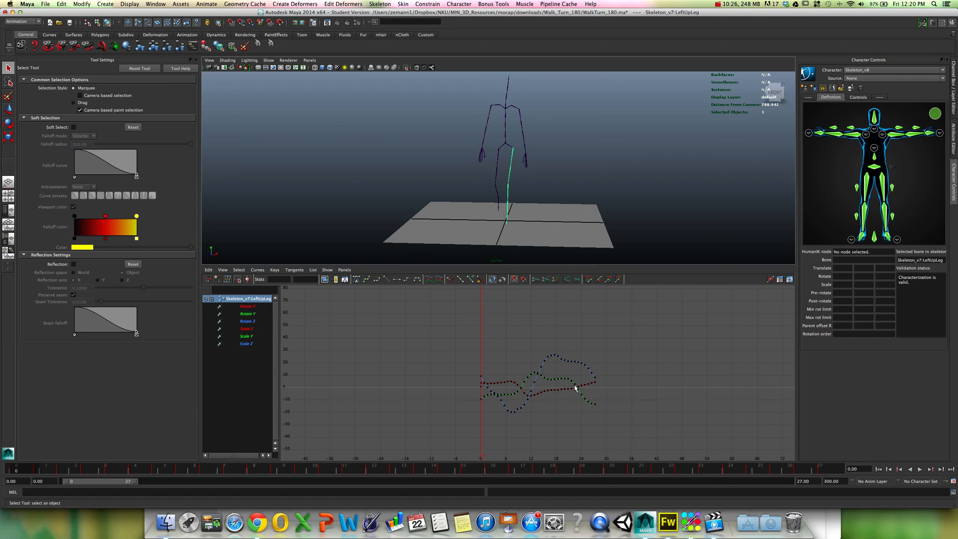
alt+drag(587, 180, 584, 181)
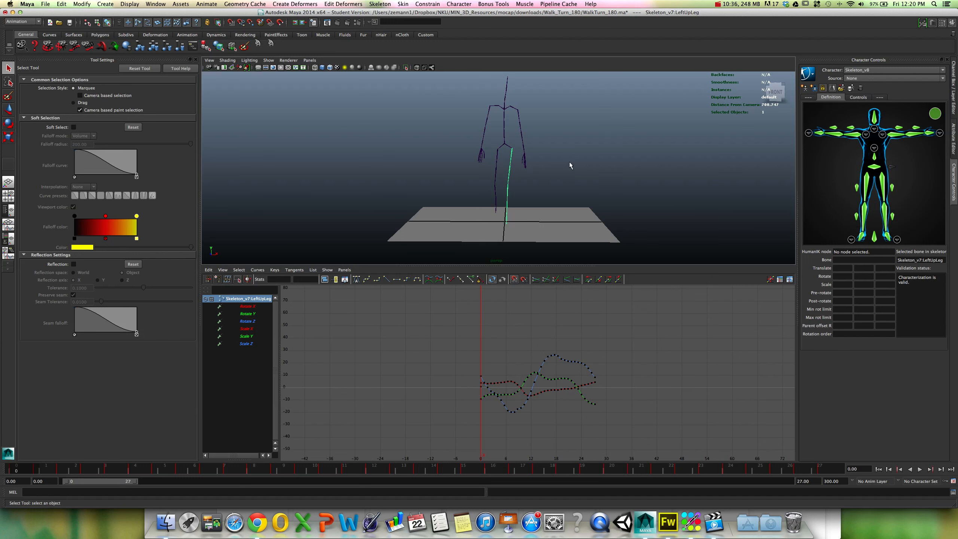
alt+drag(570, 165, 613, 168)
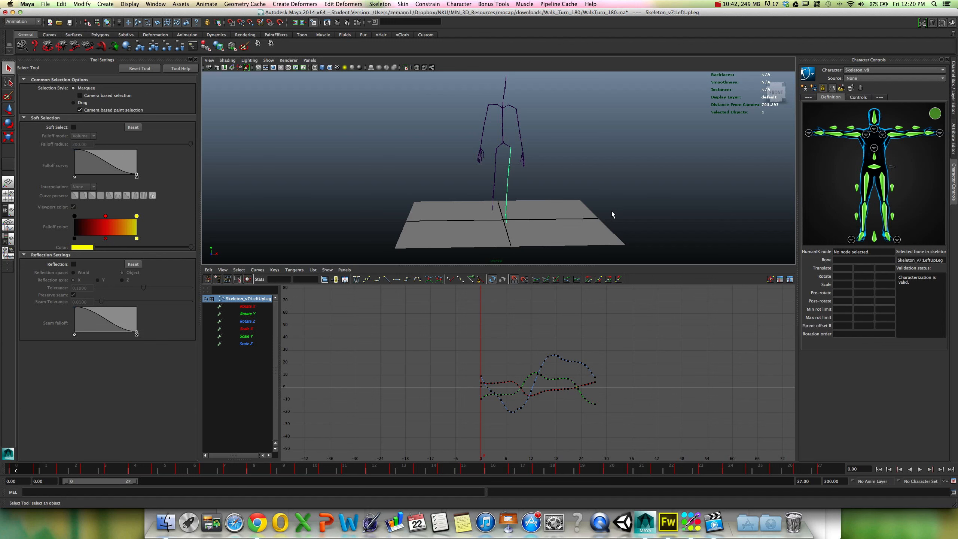
alt+drag(617, 216, 614, 211)
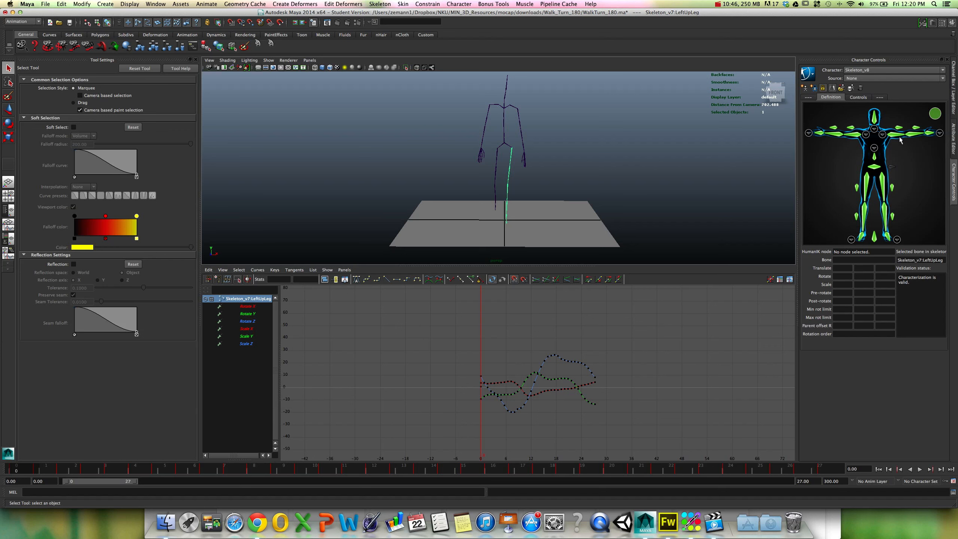
Bake Skeleton_v8's animation to a control rig, using the Time Slider as the time range.
click(829, 138)
click(619, 138)
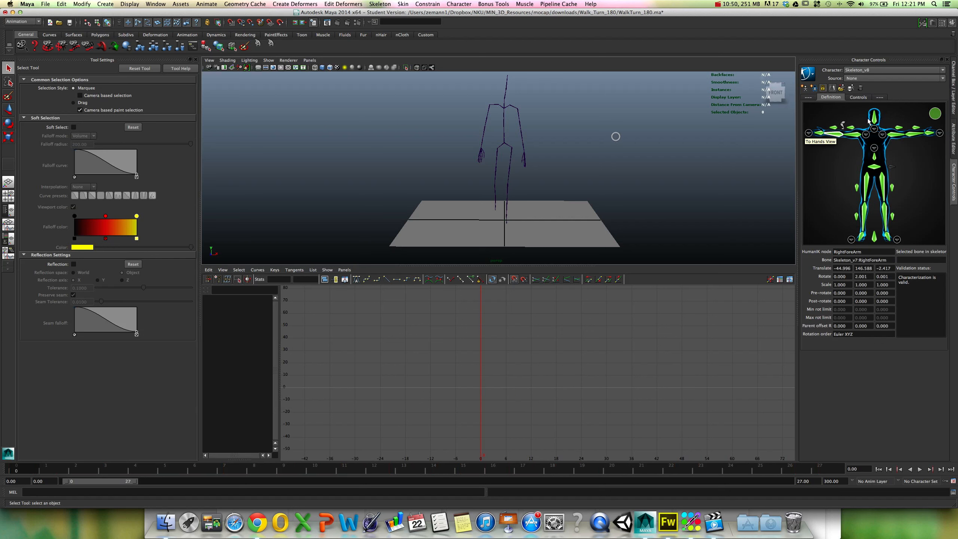
click(854, 80)
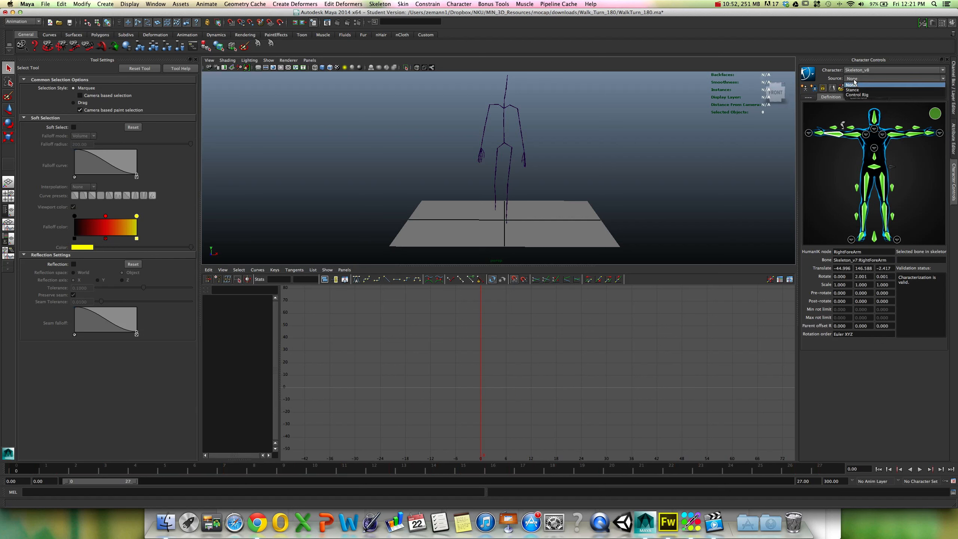
click(853, 85)
click(807, 74)
mouse_move(819, 104)
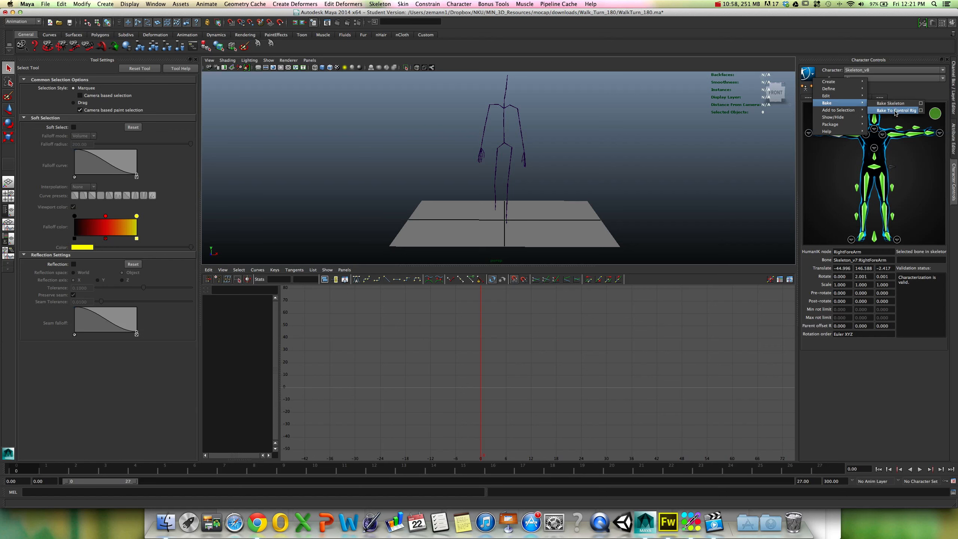
click(919, 110)
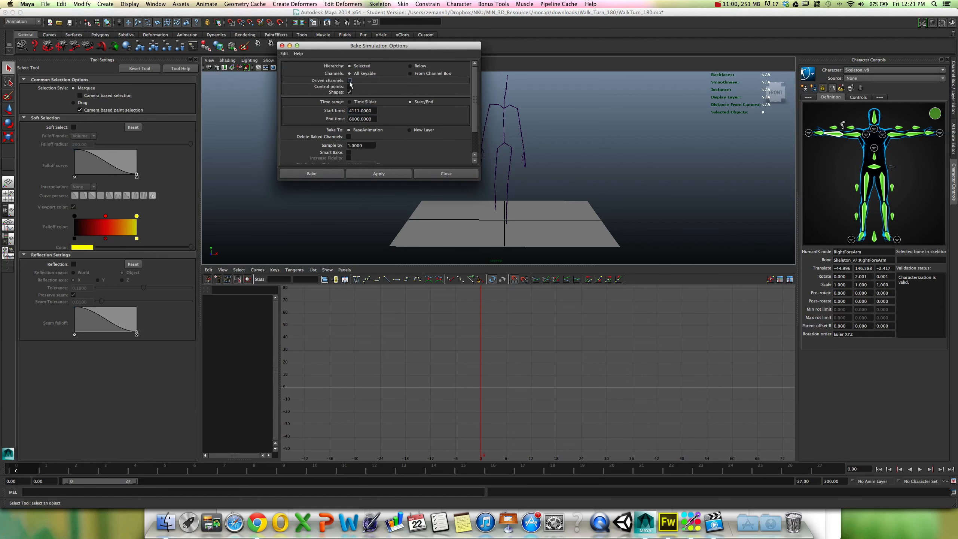
click(350, 102)
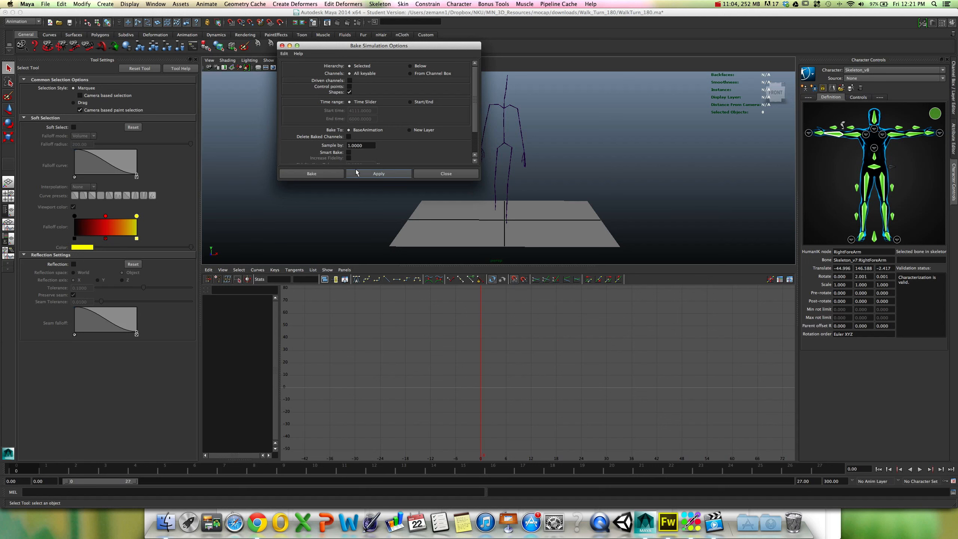
click(320, 176)
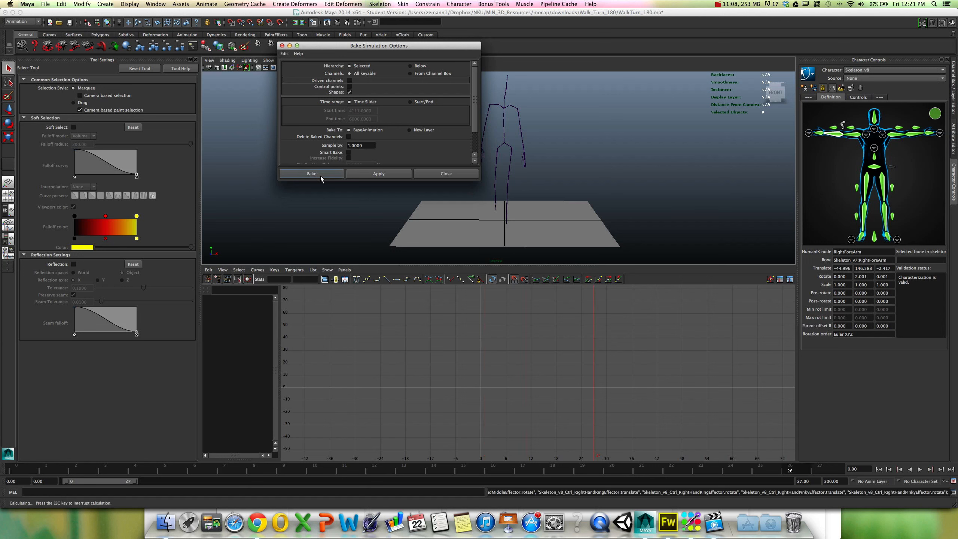
double_click(456, 174)
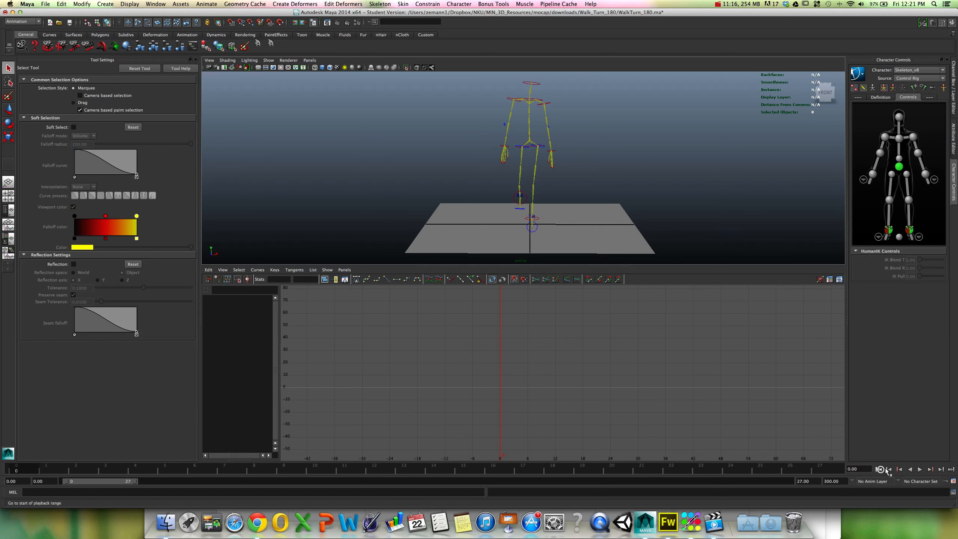
Play the baked walk on the control rig in an enlarged perspective view and return to frame 0.
click(919, 469)
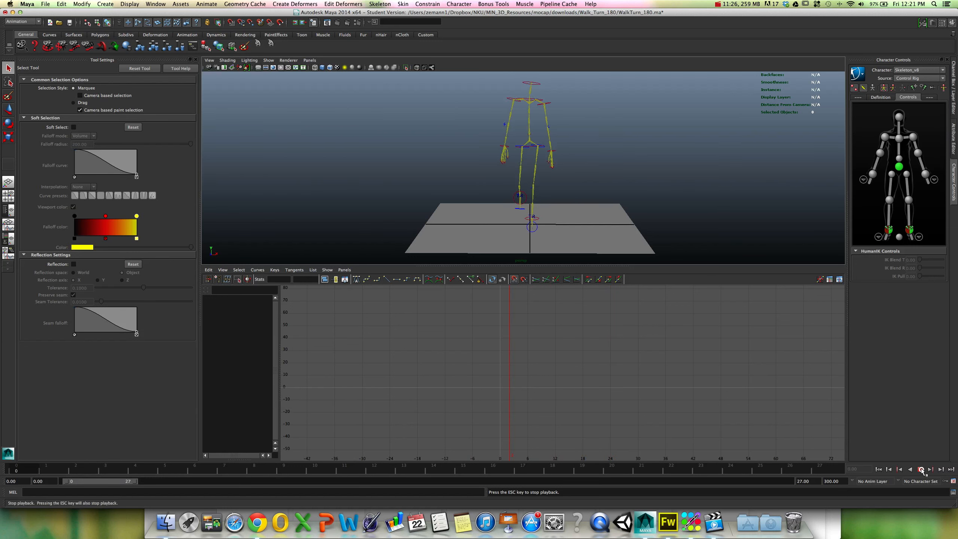
click(921, 470)
key(space)
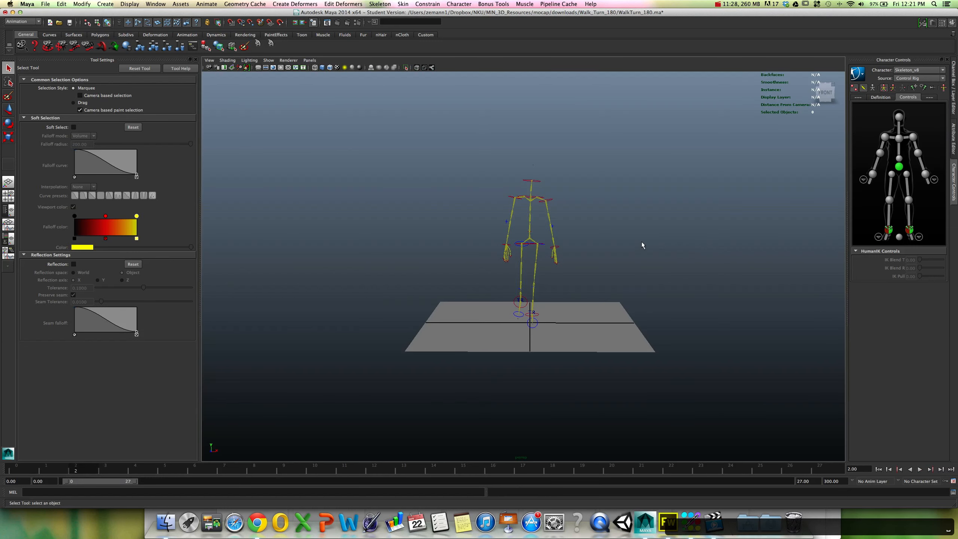
mouse_move(666, 306)
alt+mouse_down()
mouse_move(624, 302)
mouse_move(655, 303)
alt+mouse_up()
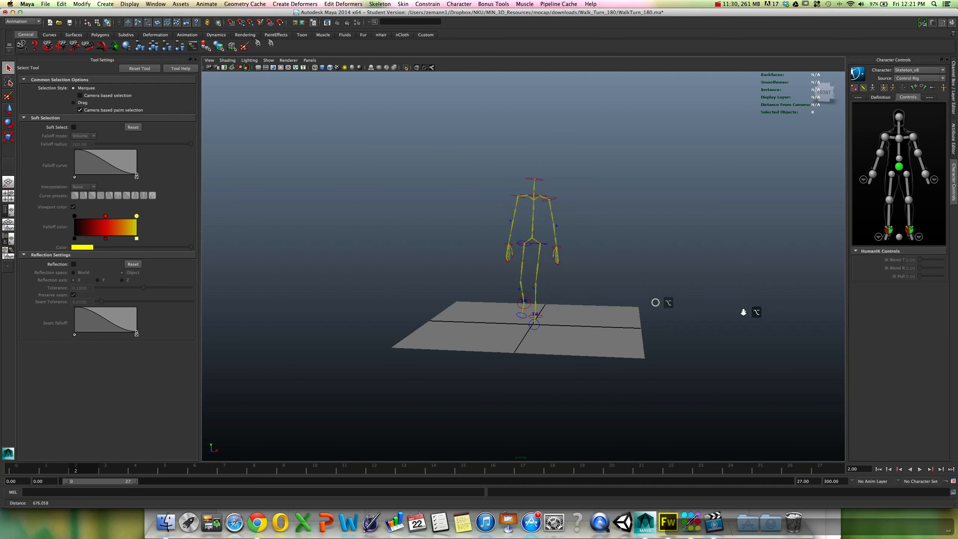
alt+right_drag(743, 312, 765, 317)
click(878, 469)
click(920, 468)
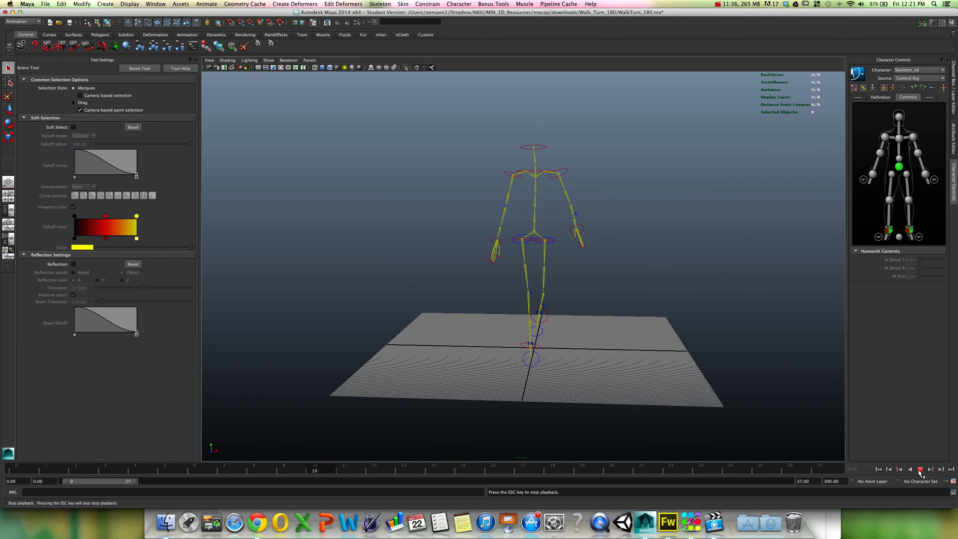
click(920, 470)
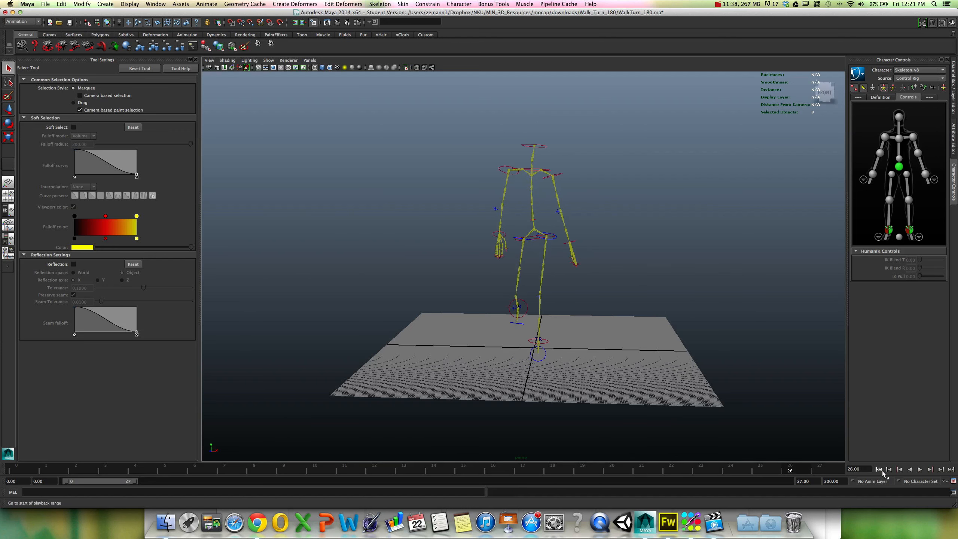
click(878, 469)
Try moving the left and right ankle effectors at frame 0, undoing each move.
mouse_move(641, 351)
alt+mouse_down()
mouse_move(649, 338)
mouse_move(639, 340)
alt+mouse_up()
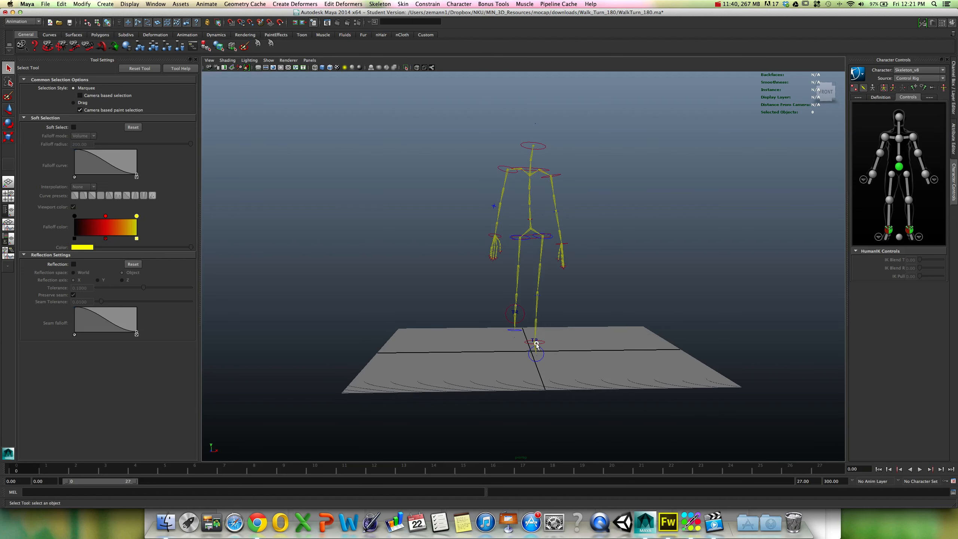
click(540, 344)
key(w)
drag(541, 345, 550, 339)
key(z)
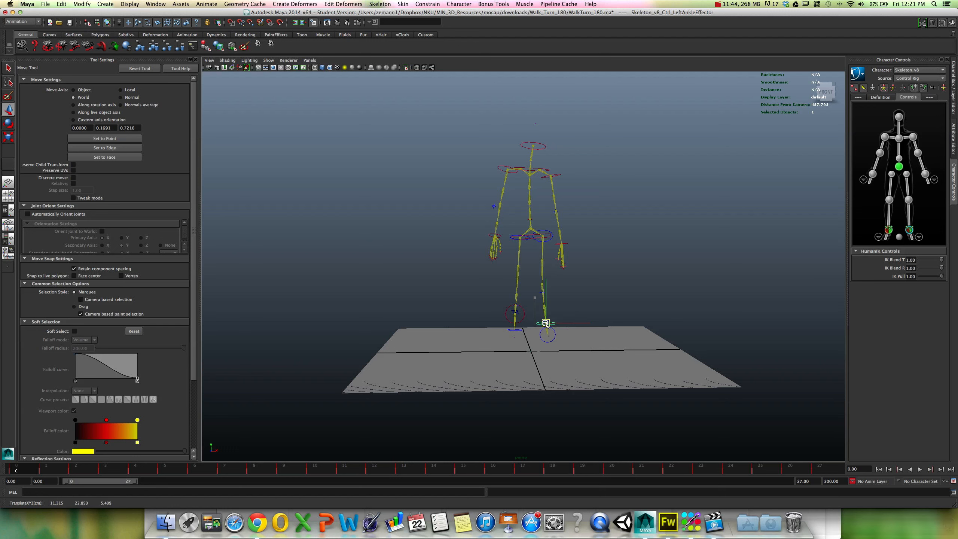
click(523, 317)
mouse_move(512, 314)
mouse_down()
mouse_move(512, 300)
mouse_move(493, 306)
mouse_move(508, 298)
mouse_move(487, 316)
mouse_move(503, 301)
mouse_up()
key(z)
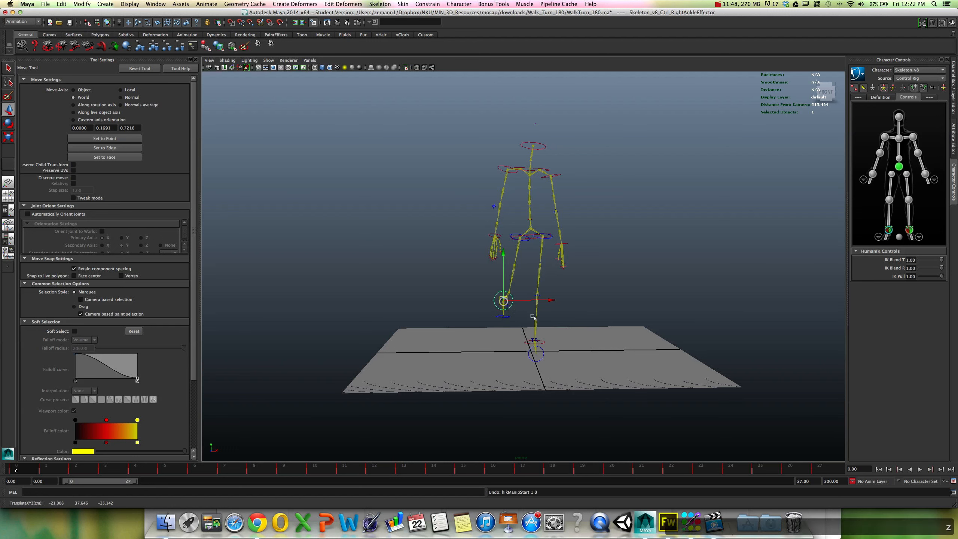
mouse_move(565, 326)
alt+mouse_down()
mouse_move(510, 299)
mouse_move(496, 309)
mouse_move(494, 317)
mouse_move(573, 325)
mouse_move(556, 331)
alt+mouse_up()
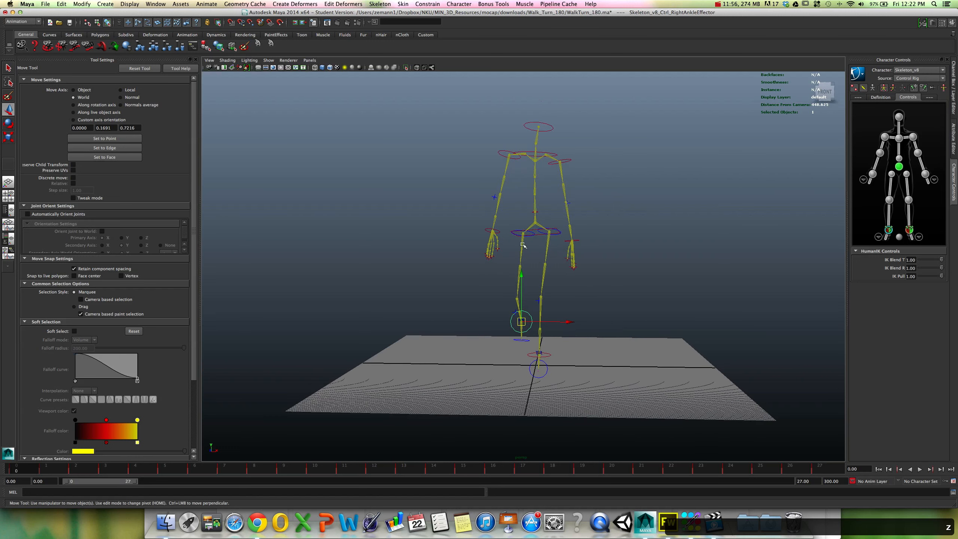
alt+drag(517, 243, 570, 284)
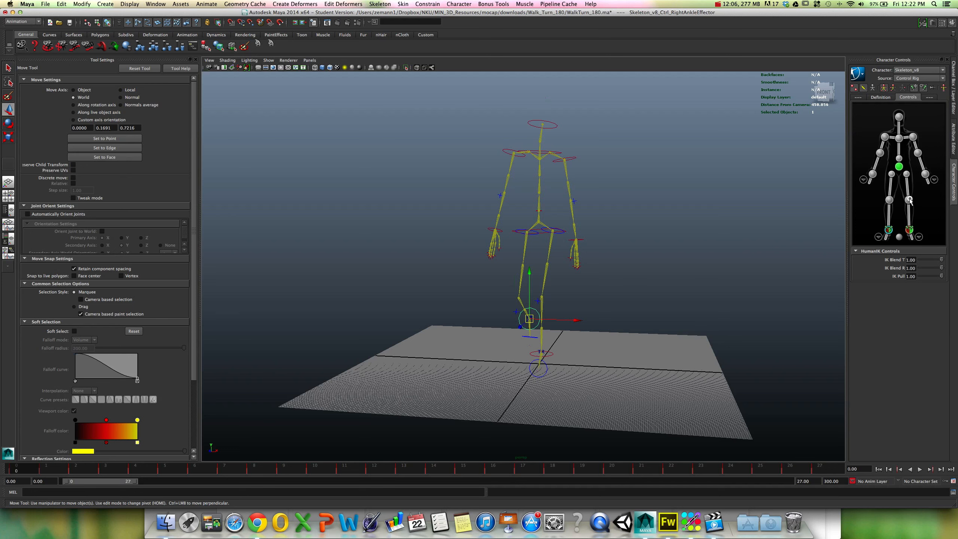
Set the control rig's keying mode to Full Body and select all of its body effectors.
click(909, 127)
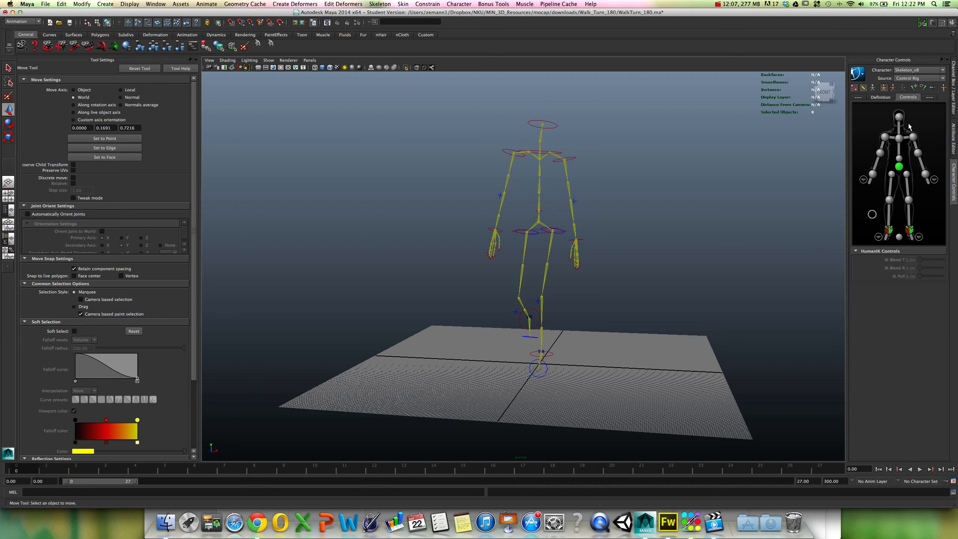
click(885, 89)
alt+drag(753, 321, 759, 321)
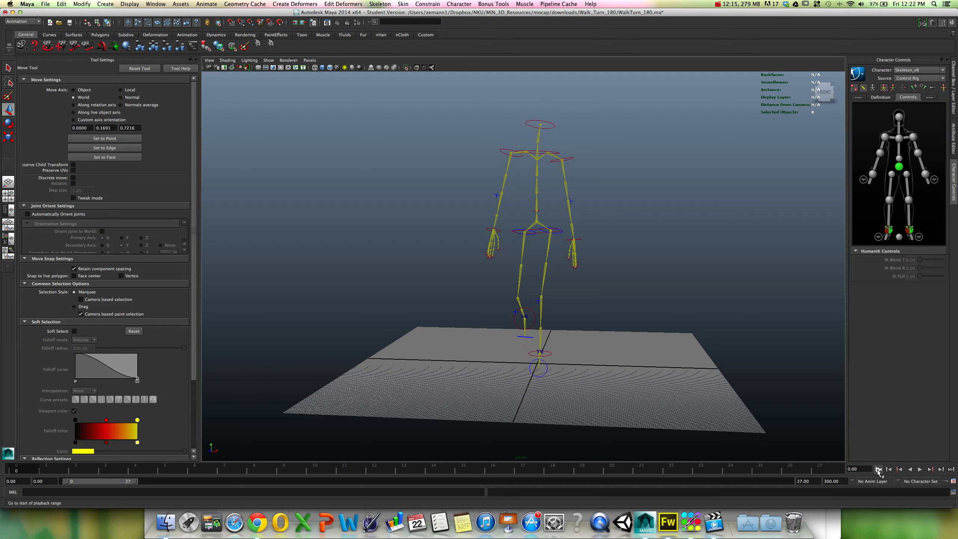
click(872, 214)
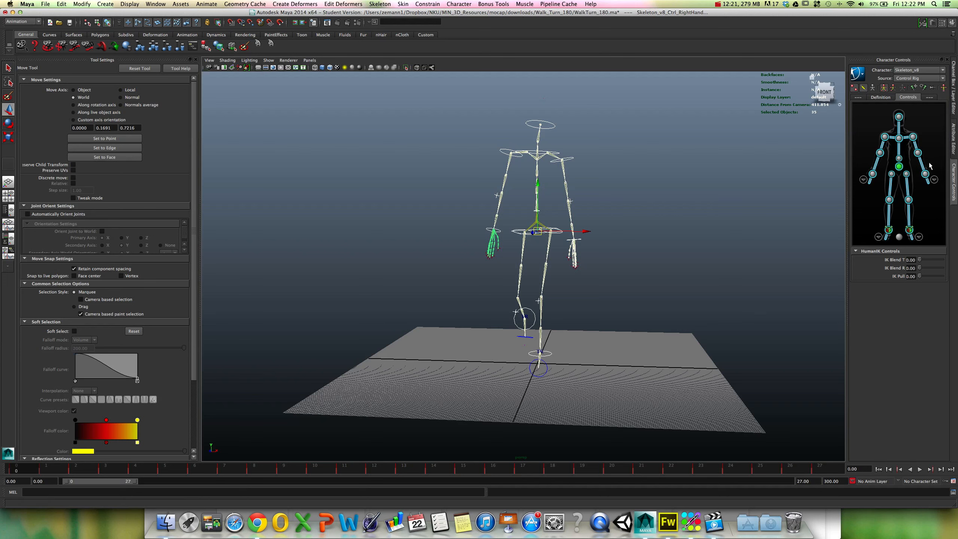
Compare the rig's pose at frames 0 and 27, play the walk, and return to frame 0.
alt+drag(647, 224, 638, 239)
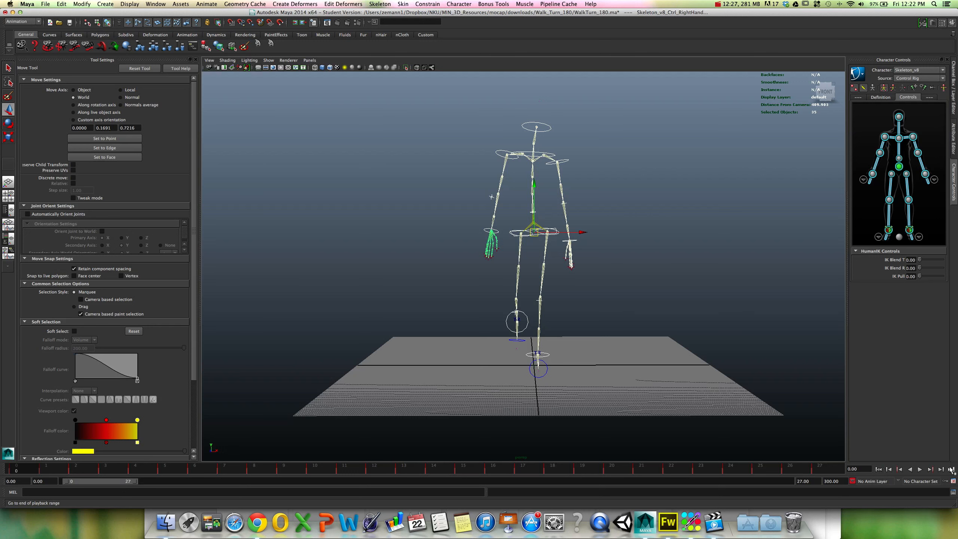
click(950, 469)
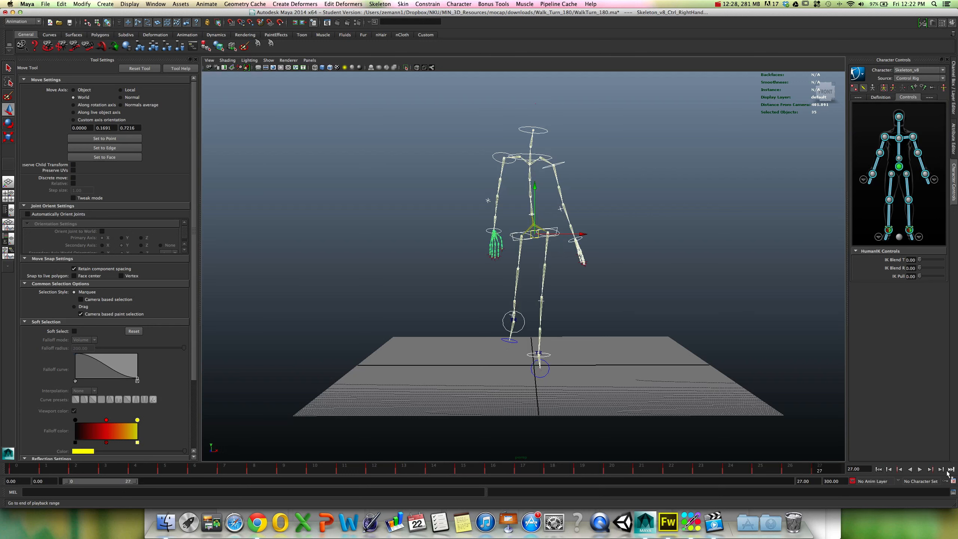
click(878, 469)
click(919, 469)
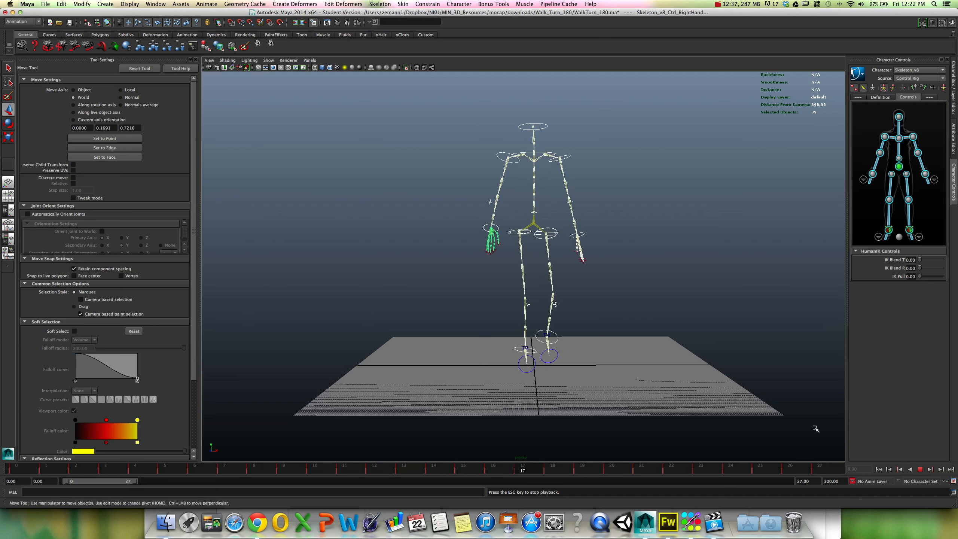
key(Escape)
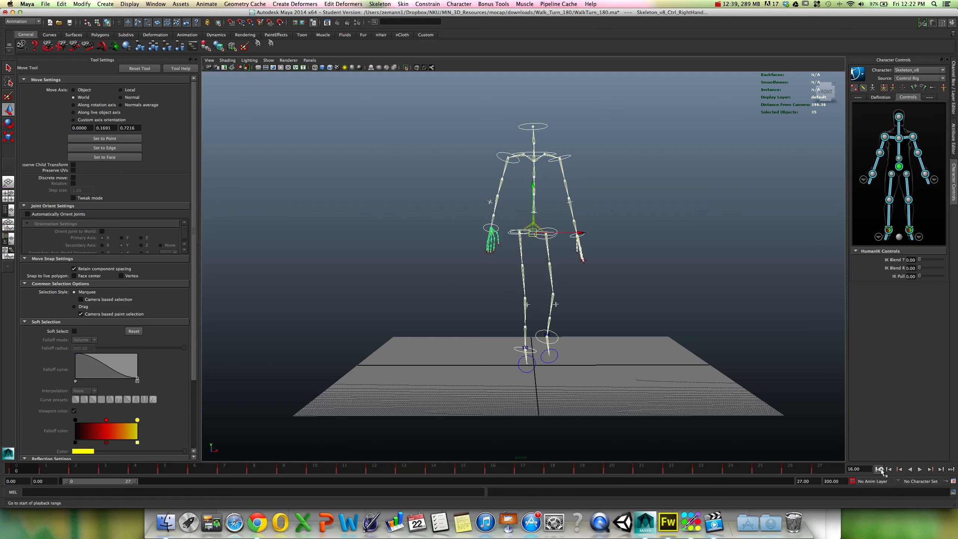
click(880, 469)
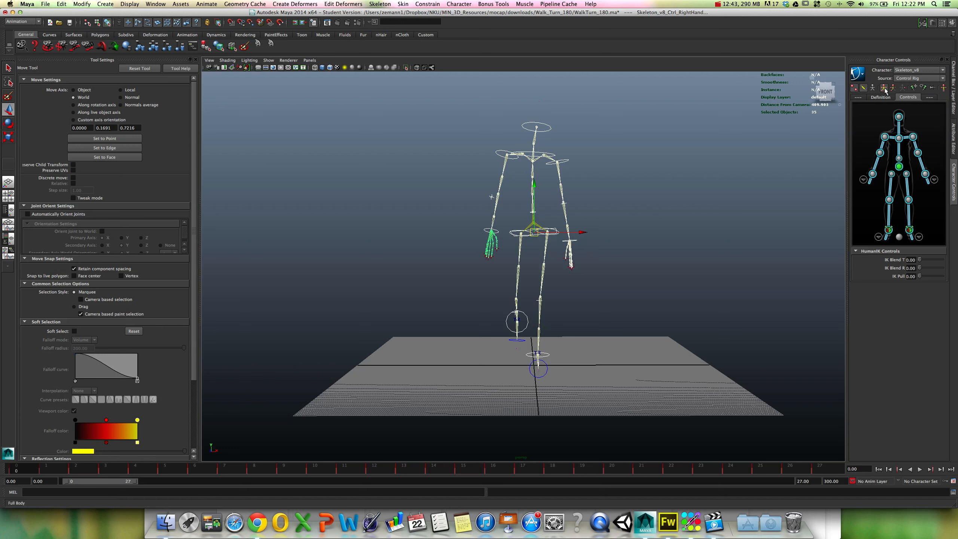
Copy the selected effectors' keys at frame 0 and paste them at frame 27.
right_click(30, 467)
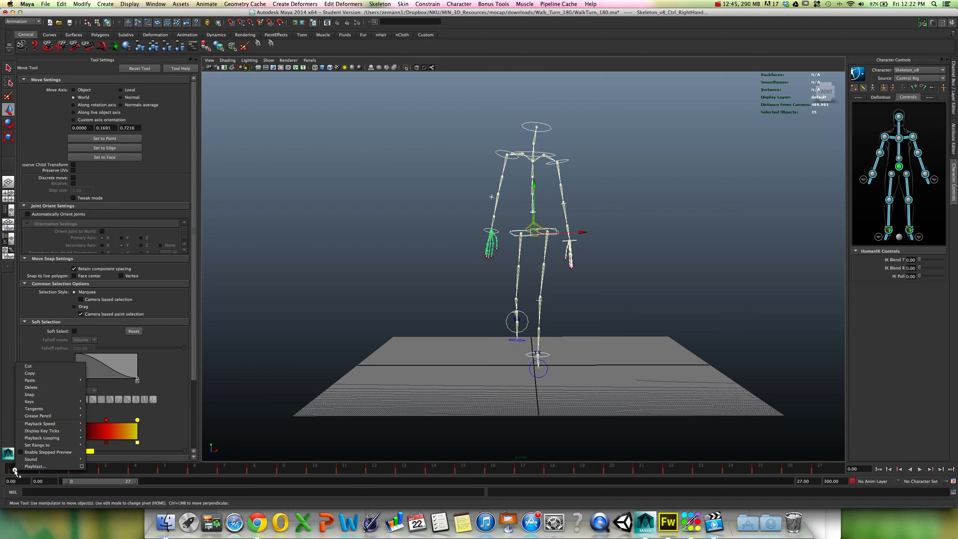
click(44, 373)
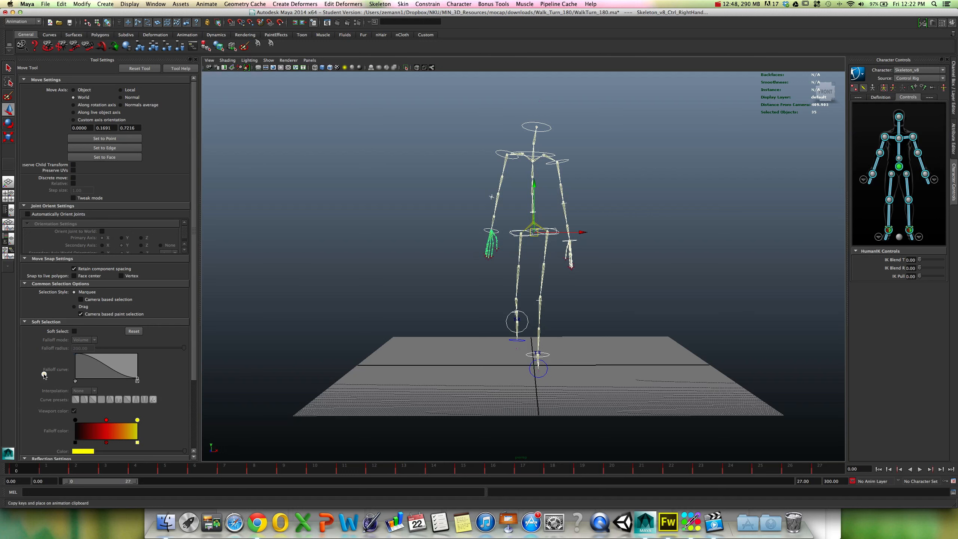
click(44, 469)
click(819, 468)
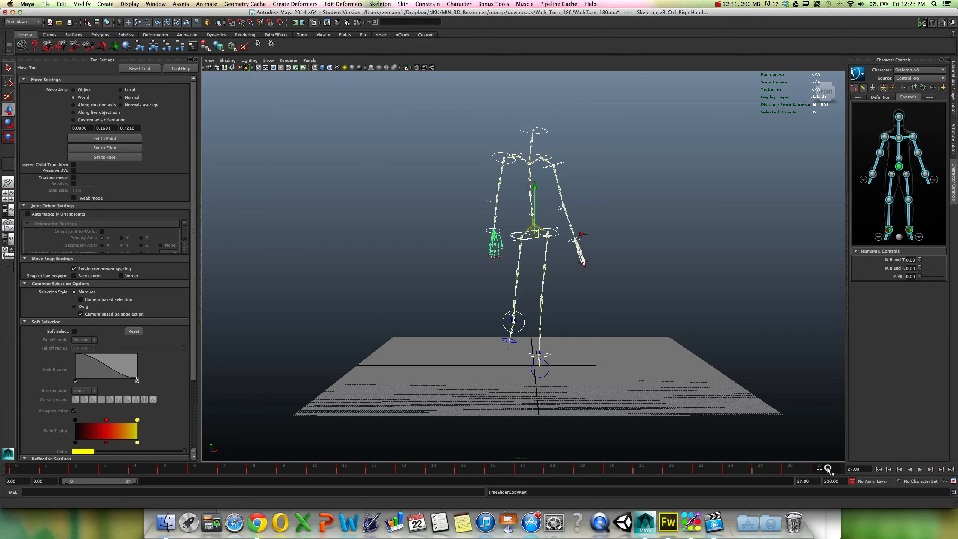
right_click(828, 468)
mouse_move(856, 377)
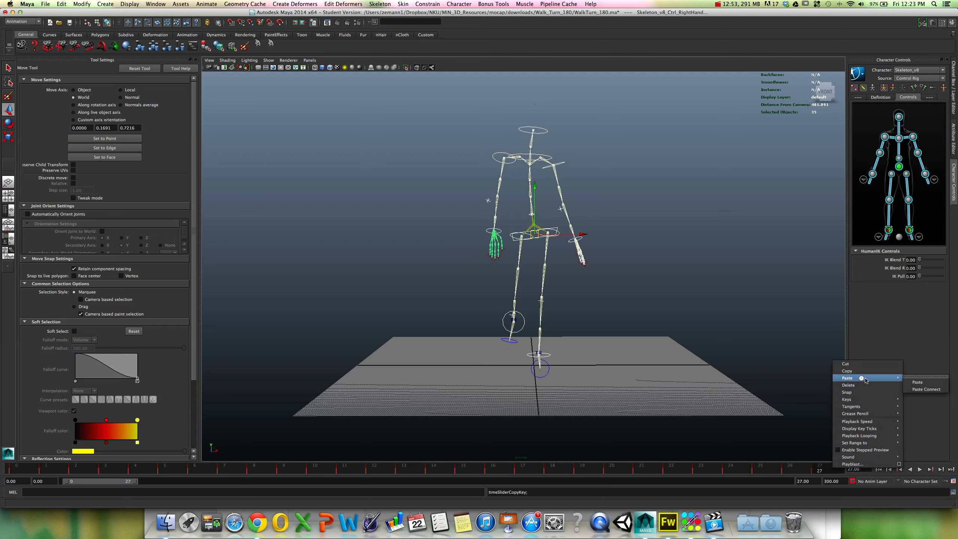
click(911, 379)
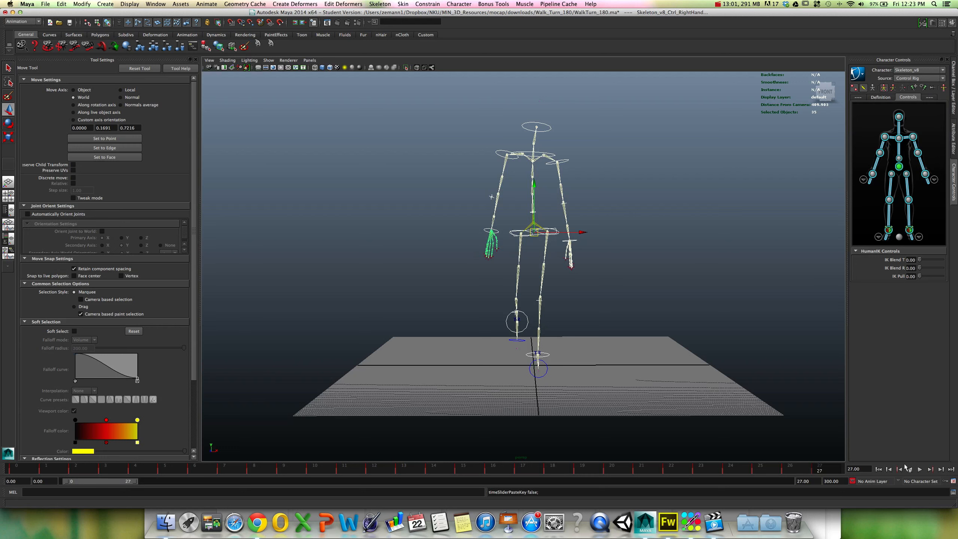
Compare the poses at frames 26 and 27 and play the walk to check the loop transition.
click(798, 471)
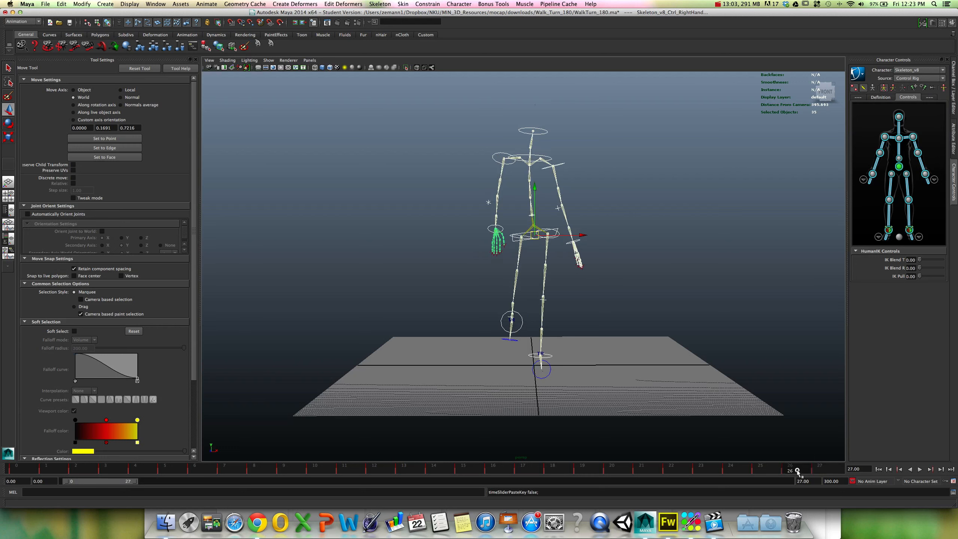
click(828, 468)
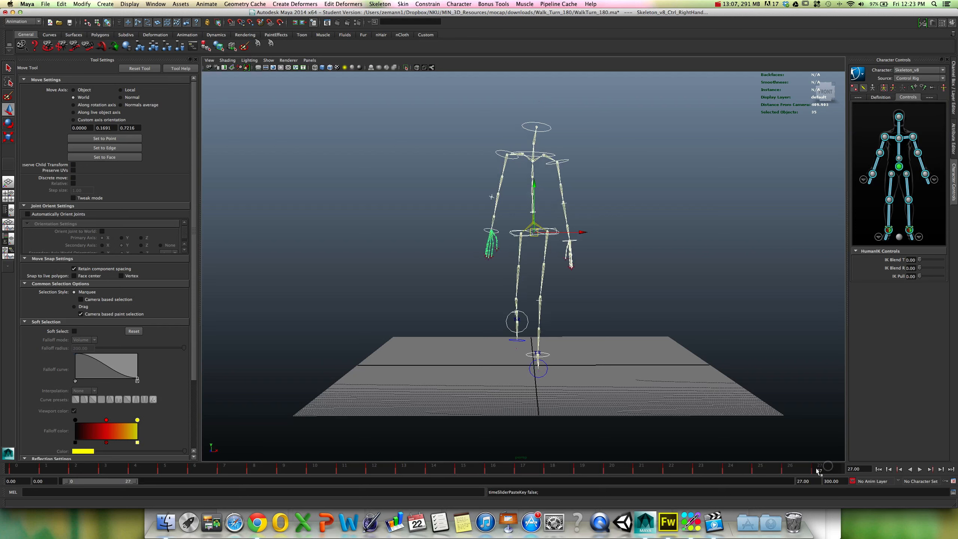
click(920, 468)
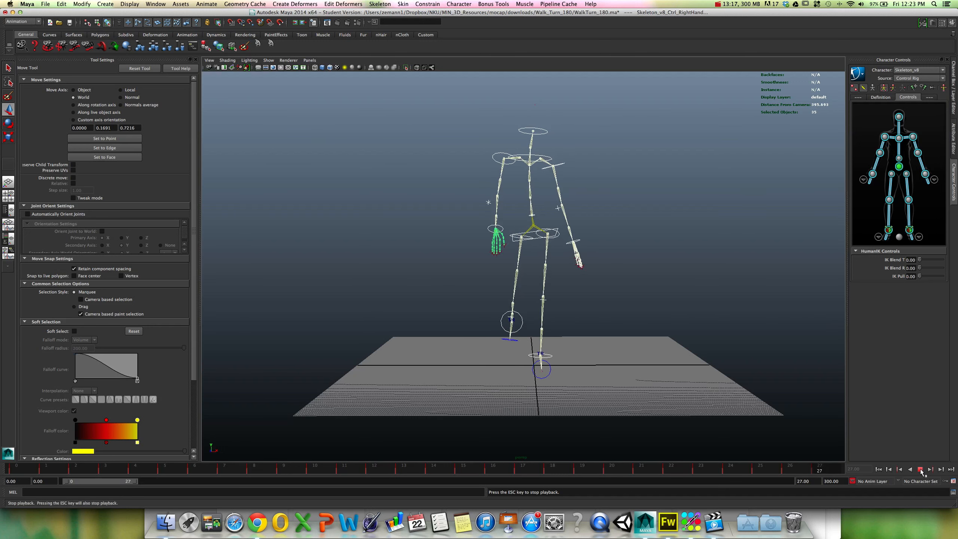
click(920, 469)
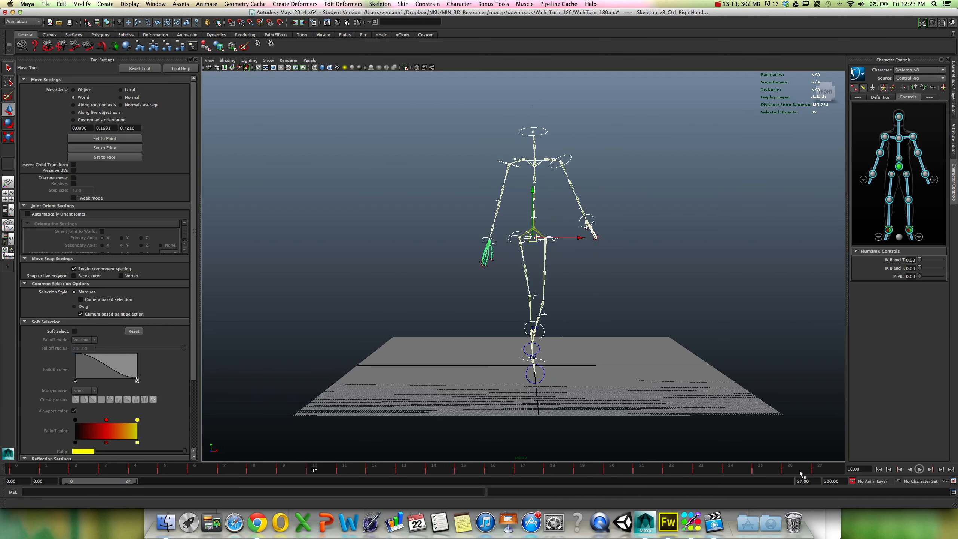
drag(802, 471, 820, 471)
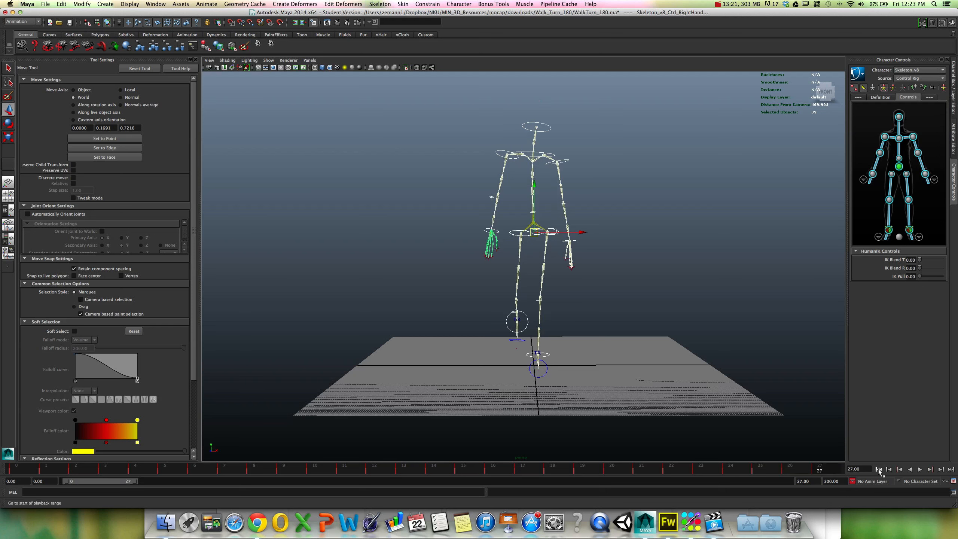
Step repeatedly between frames 25, 26 and 27 to examine how the rig's pose changes at the end of the cycle.
click(797, 471)
click(818, 470)
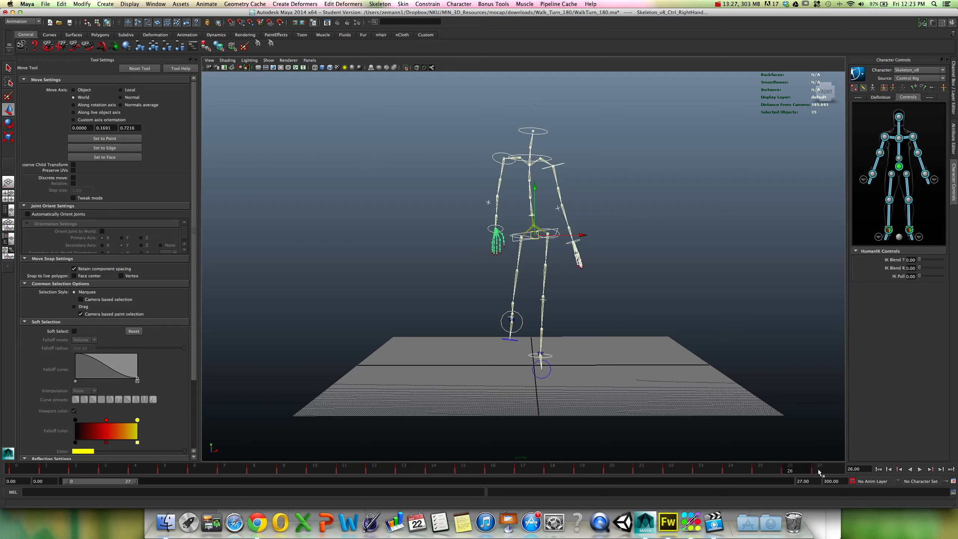
click(797, 471)
click(817, 471)
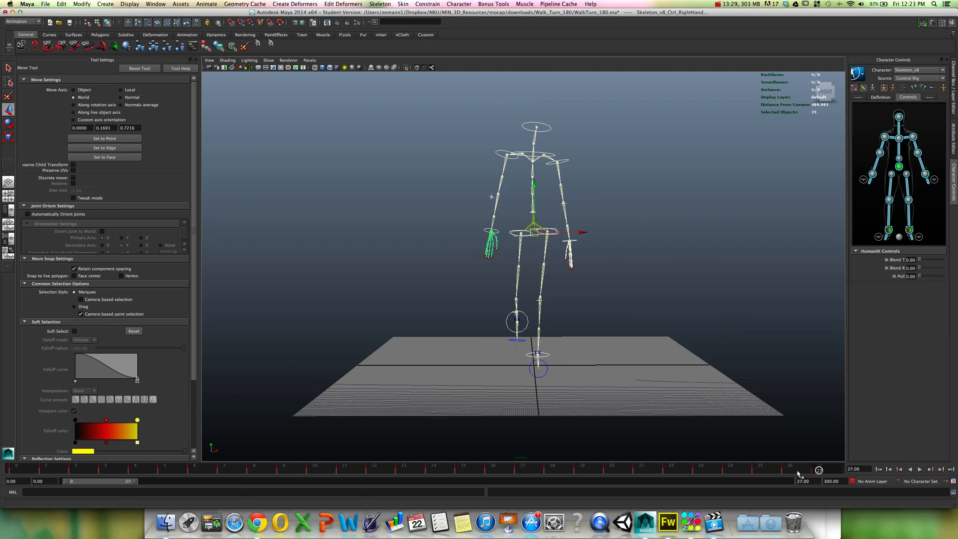
click(796, 470)
click(826, 471)
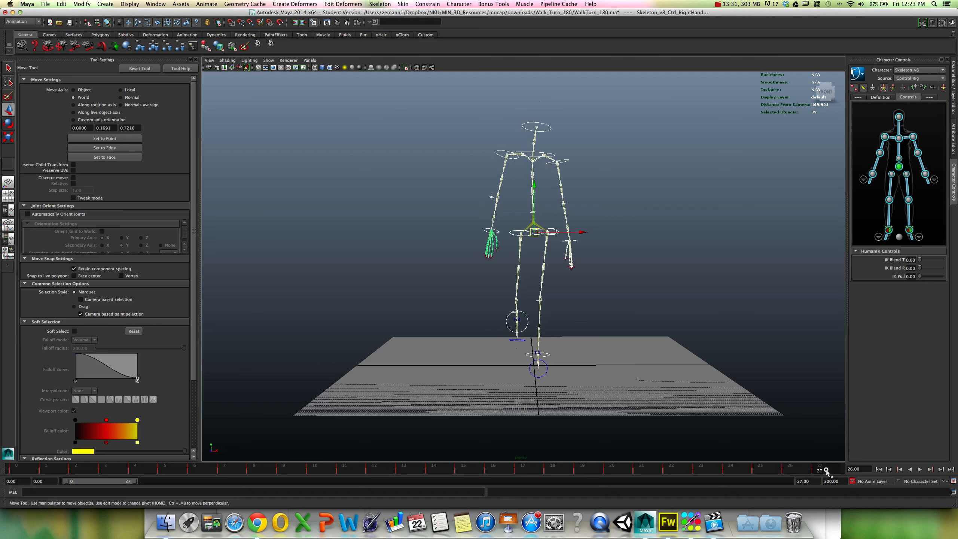
click(790, 470)
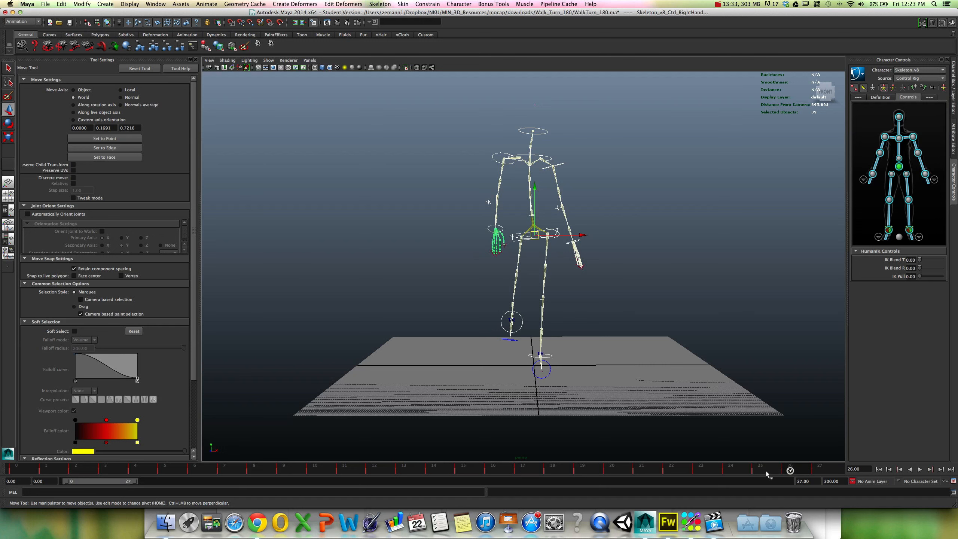
click(761, 471)
click(786, 470)
click(830, 469)
Play the walk in a closer view of the legs, stop playback, and return to frame 0.
alt+drag(620, 309, 626, 306)
alt+right_drag(685, 341, 689, 348)
mouse_move(593, 323)
alt+mouse_down()
mouse_move(622, 321)
mouse_move(590, 318)
alt+mouse_up()
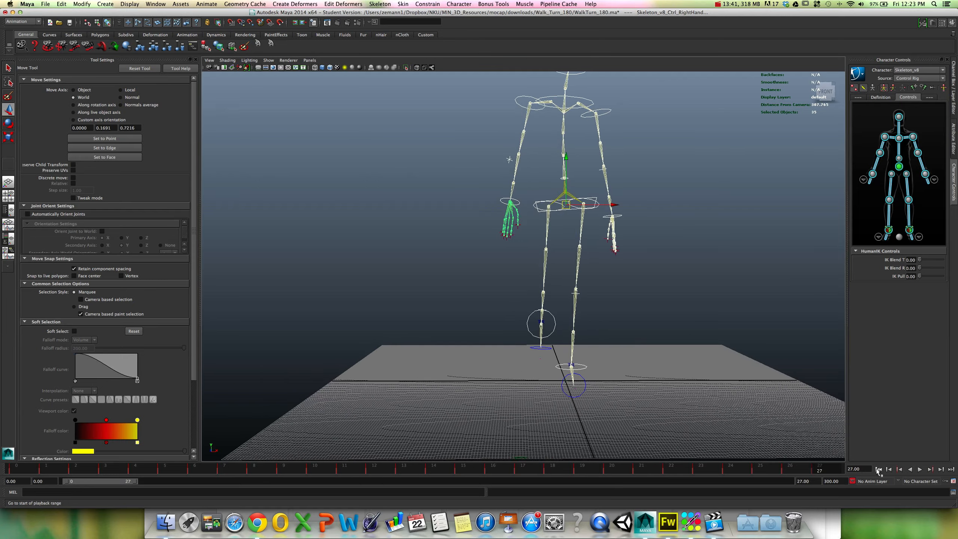
click(879, 469)
click(920, 469)
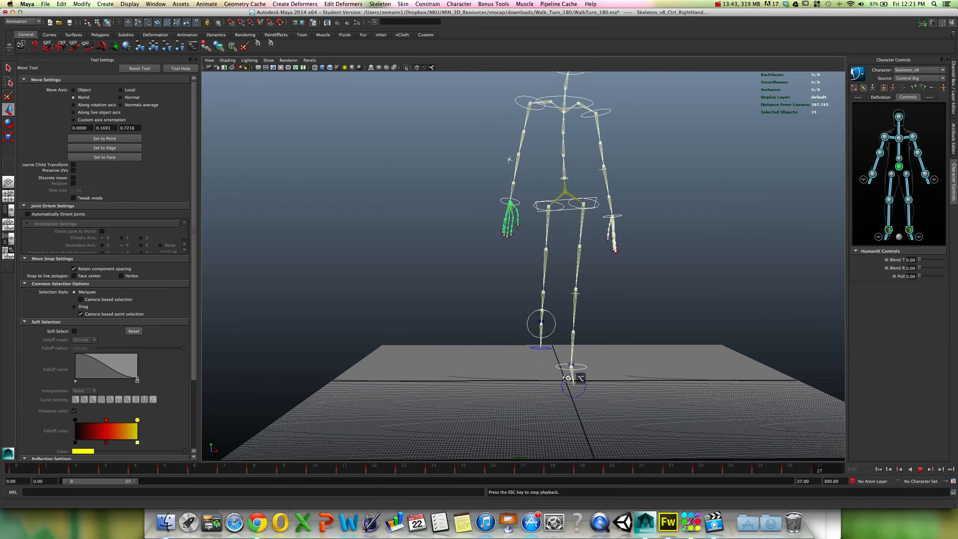
mouse_move(567, 377)
alt+mouse_down()
mouse_move(556, 377)
mouse_move(570, 369)
alt+mouse_up()
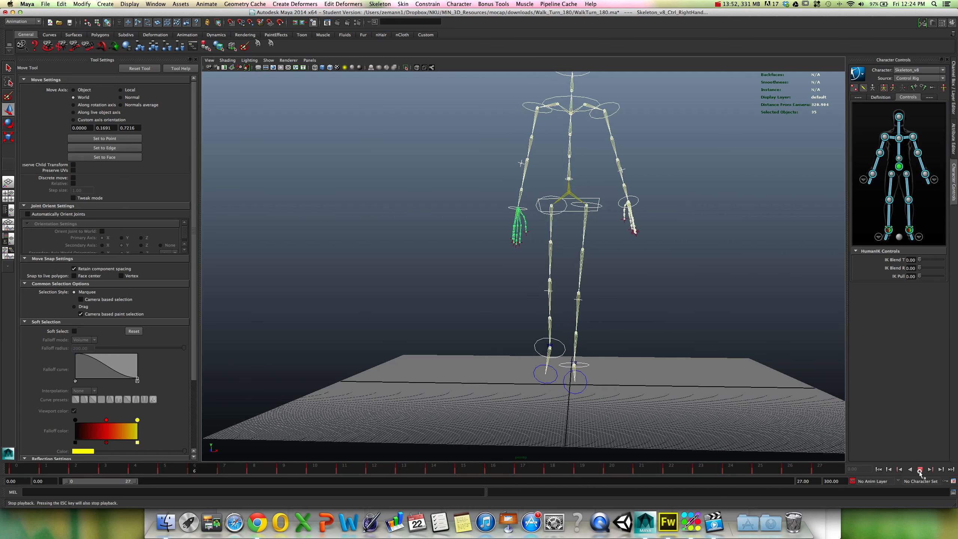
click(920, 469)
click(878, 469)
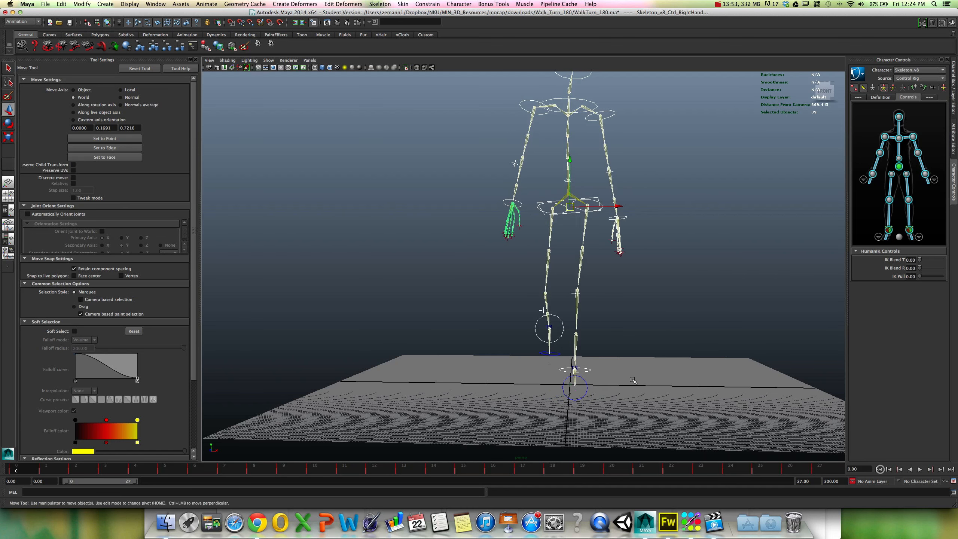
Show the Graph Editor below the viewport, select the right ankle effector, and frame its Translate X curve.
alt+drag(640, 343, 674, 347)
key(space)
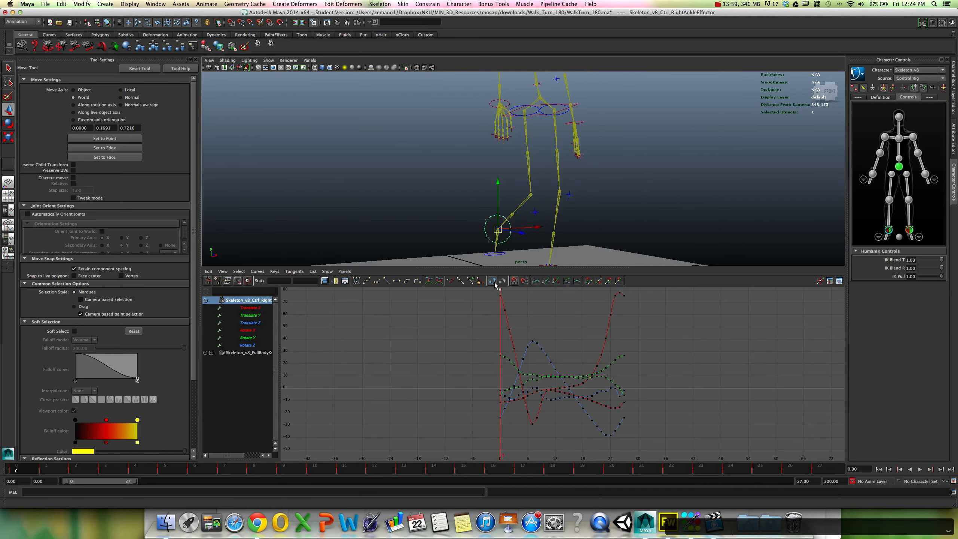
click(259, 308)
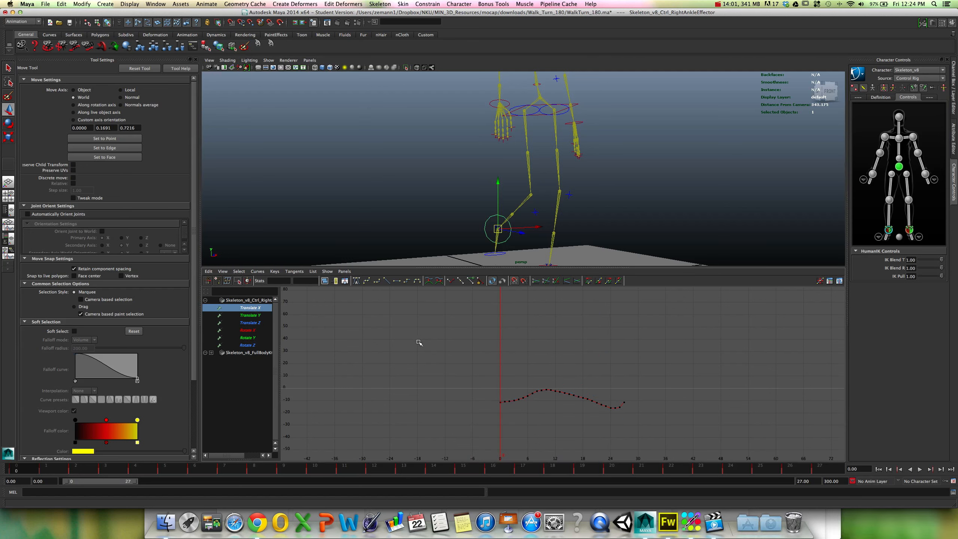
key(f)
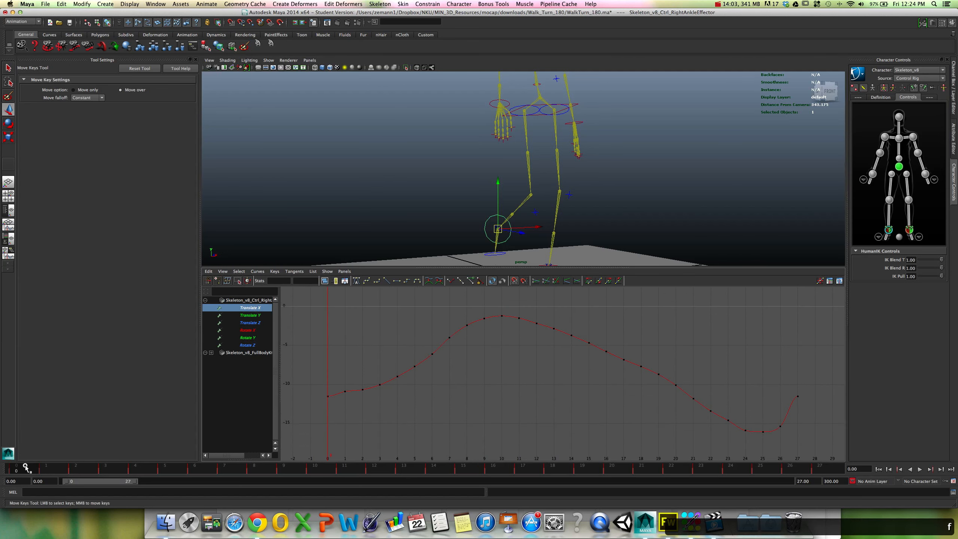
Scrub through frames 0 to 10 and stop at frame 5 to examine the right foot's sideways motion from a low view.
drag(26, 468, 323, 467)
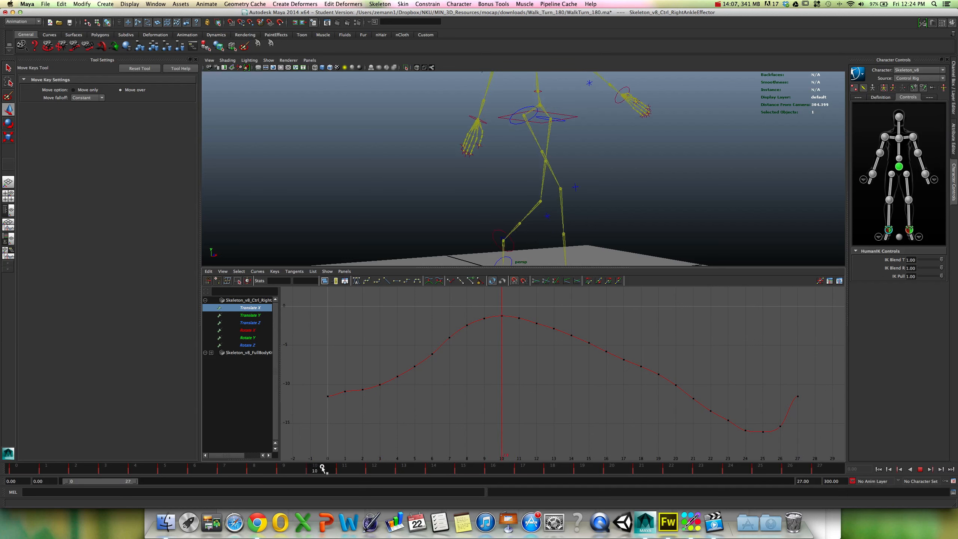
alt+drag(641, 223, 532, 176)
key(w)
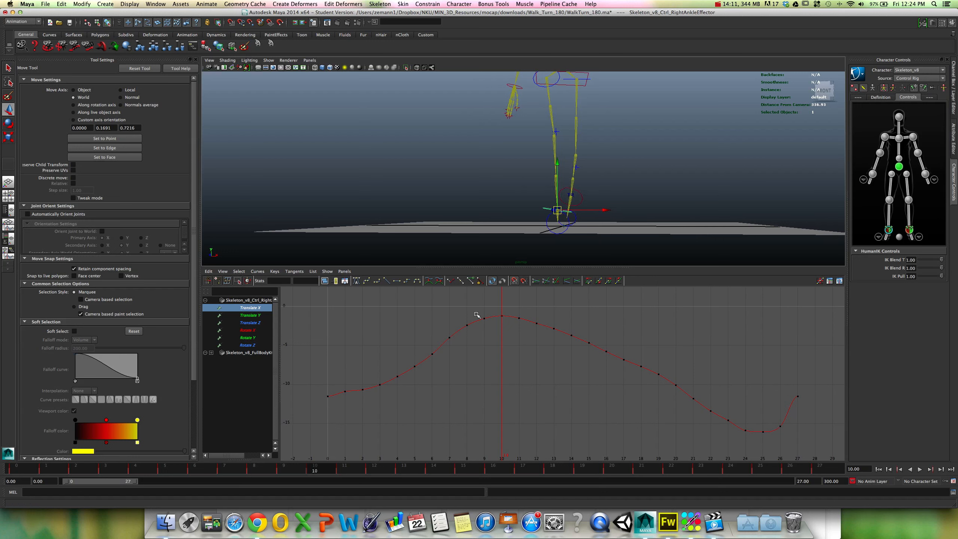
click(341, 468)
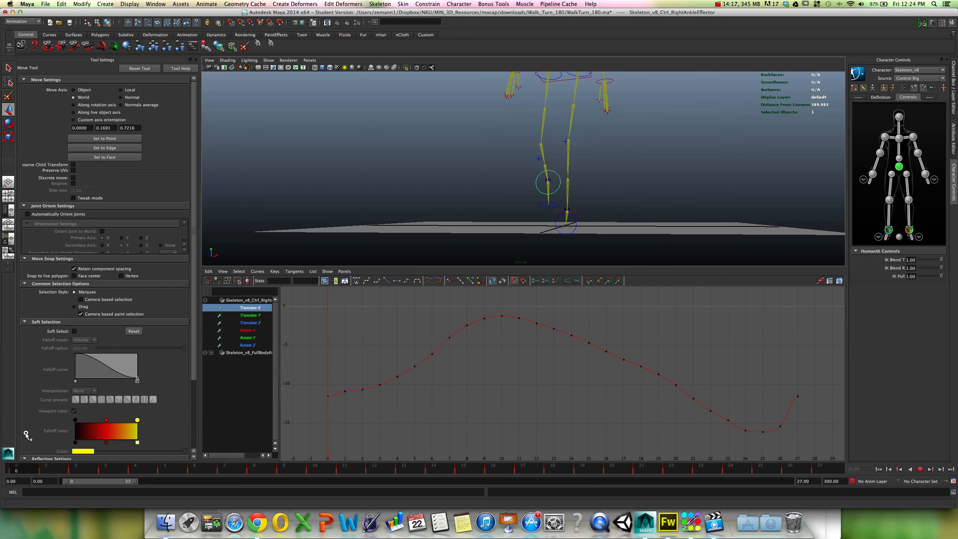
key(Escape)
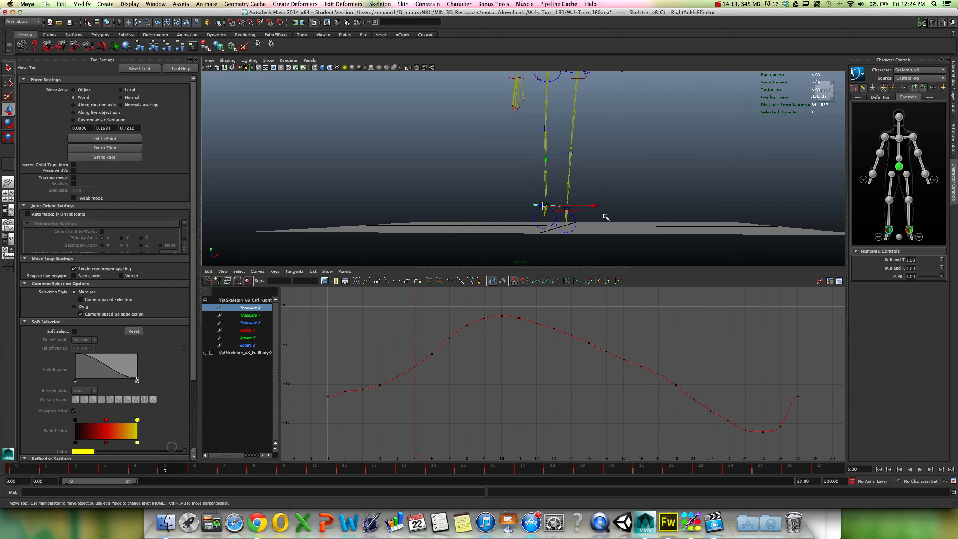
Try moving the right ankle effector outward along X at frame 5 and undo the move.
drag(600, 205, 543, 214)
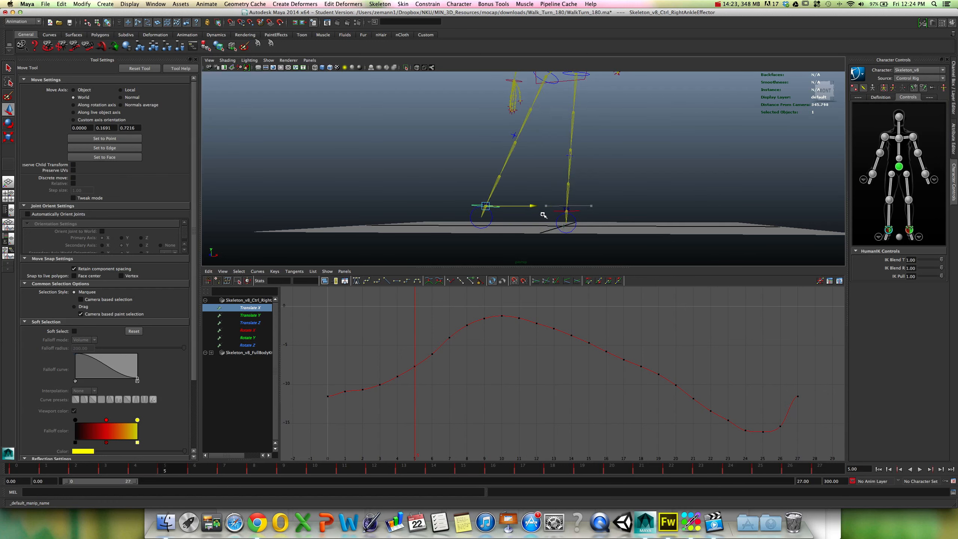
key(z)
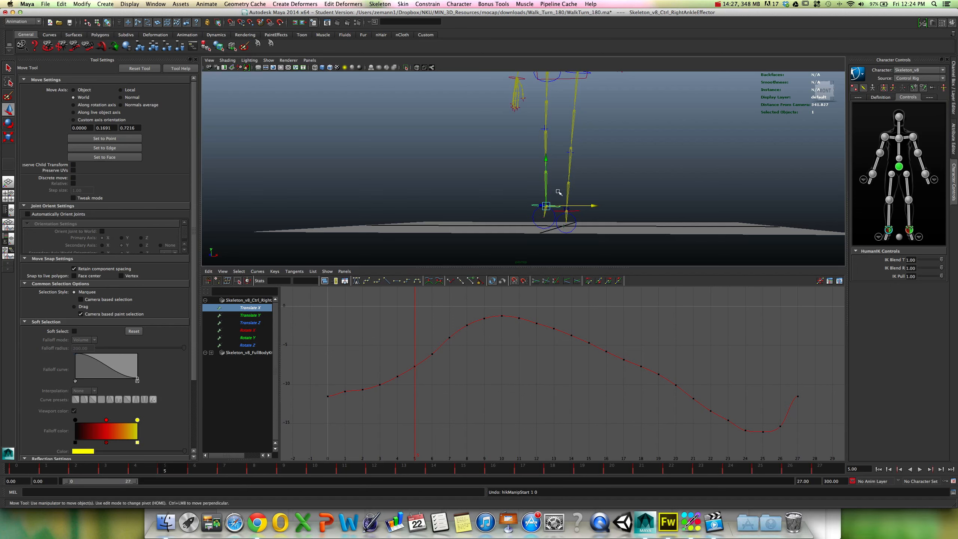
alt+drag(560, 193, 565, 220)
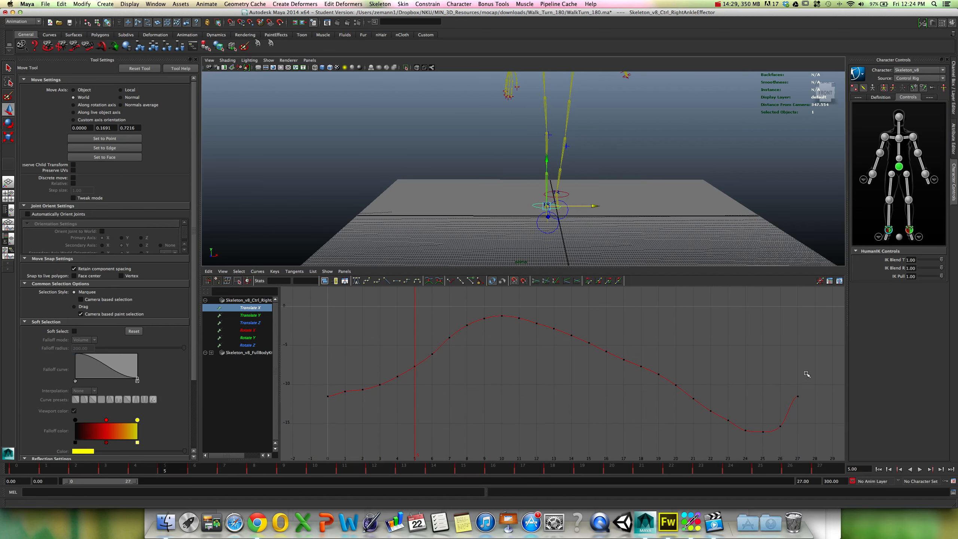
Scrub the walk back to frame 0 while checking the right ankle's position.
drag(809, 376, 723, 441)
click(605, 439)
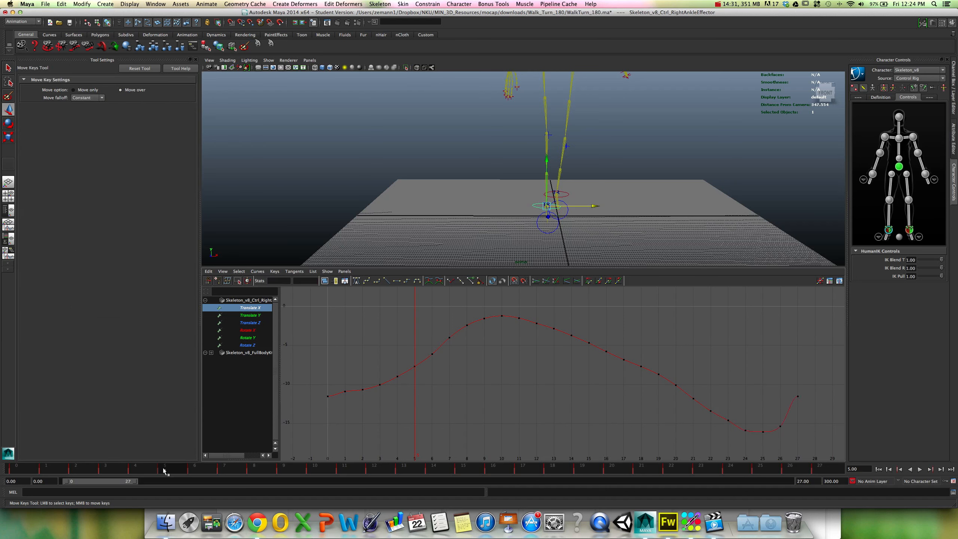
key(alt+v)
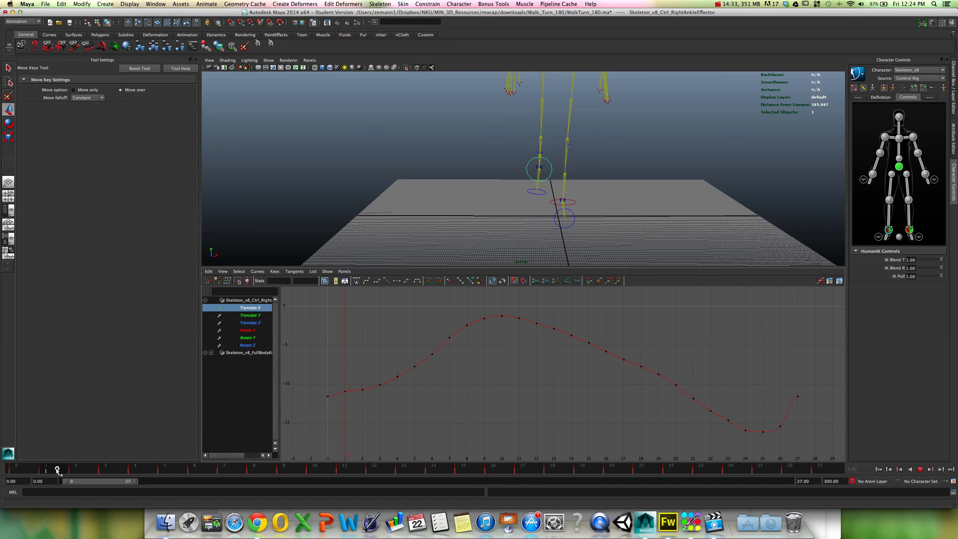
key(alt+v)
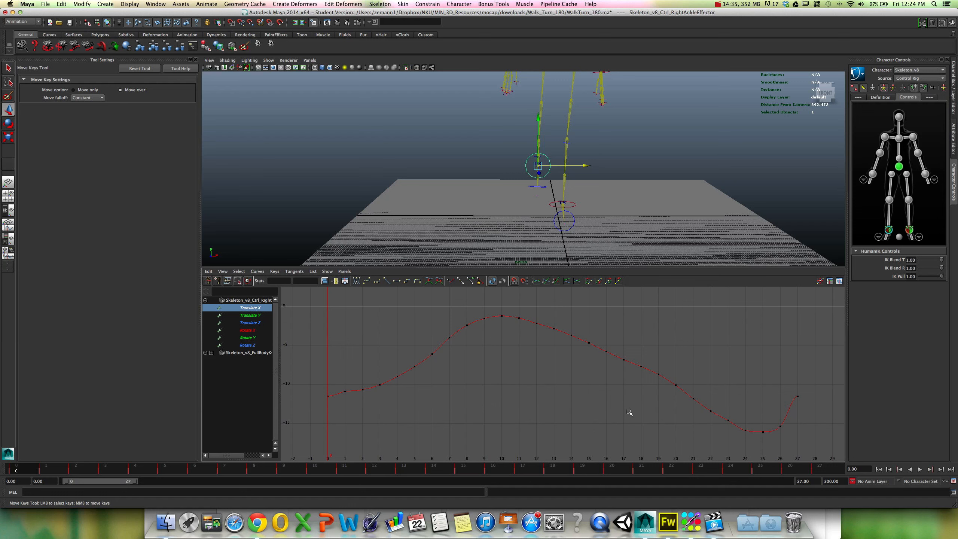
Flatten the right ankle's Translate X curve by scaling all its keys about the frame 0 value, and scrub the walk to check it.
alt+right_drag(628, 412, 454, 392)
drag(392, 329, 728, 443)
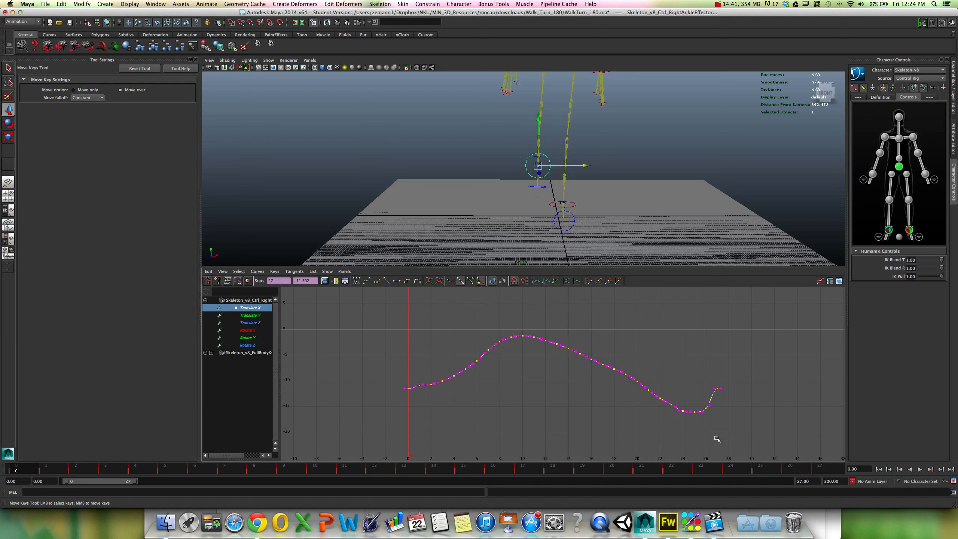
key(r)
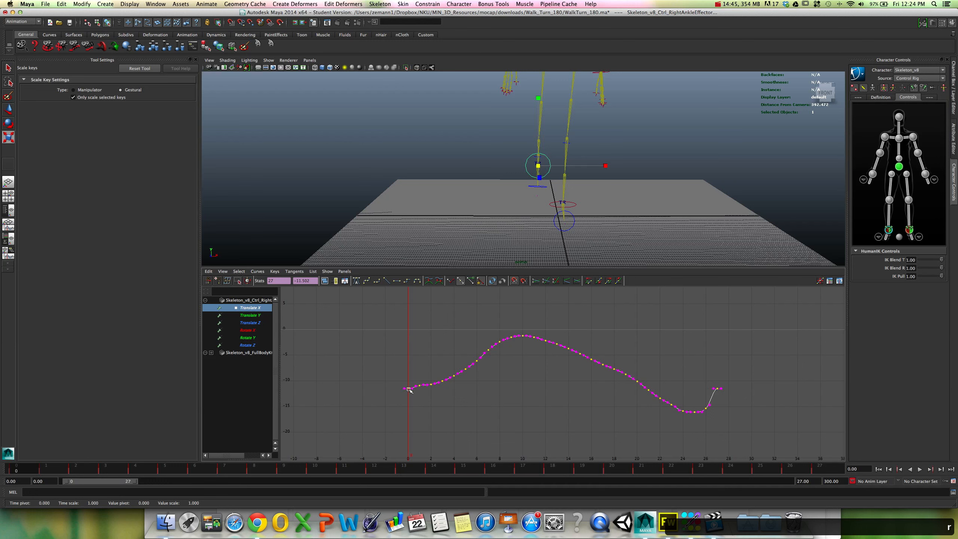
drag(409, 391, 408, 393)
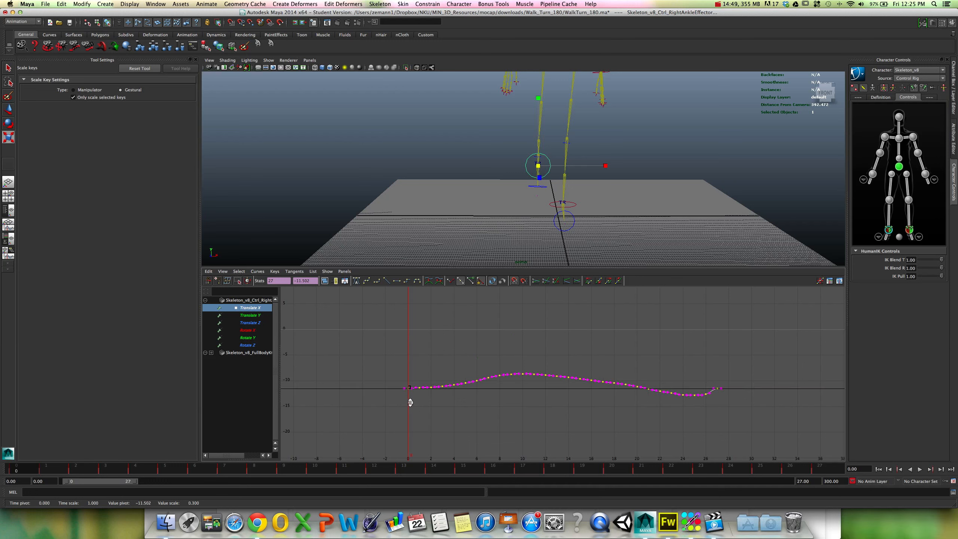
drag(411, 403, 410, 404)
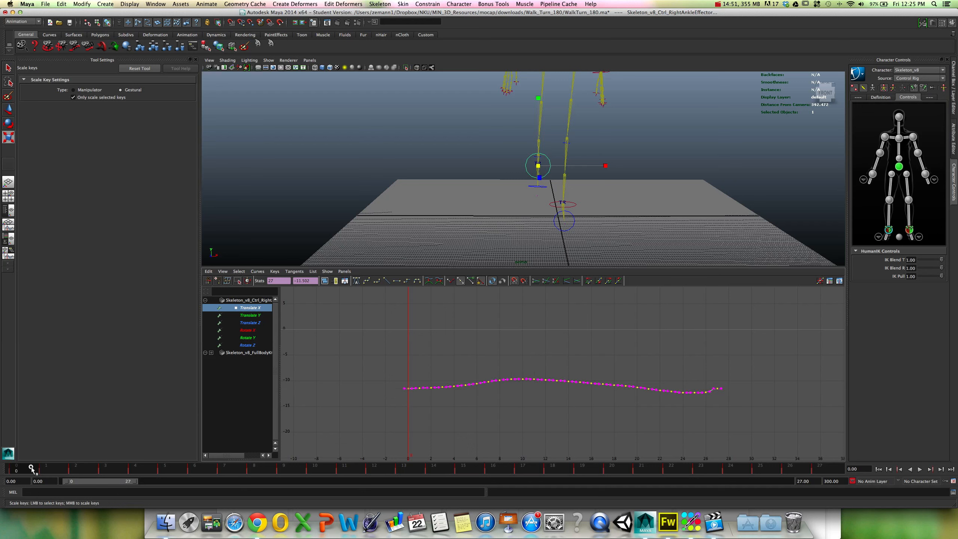
key(alt+v)
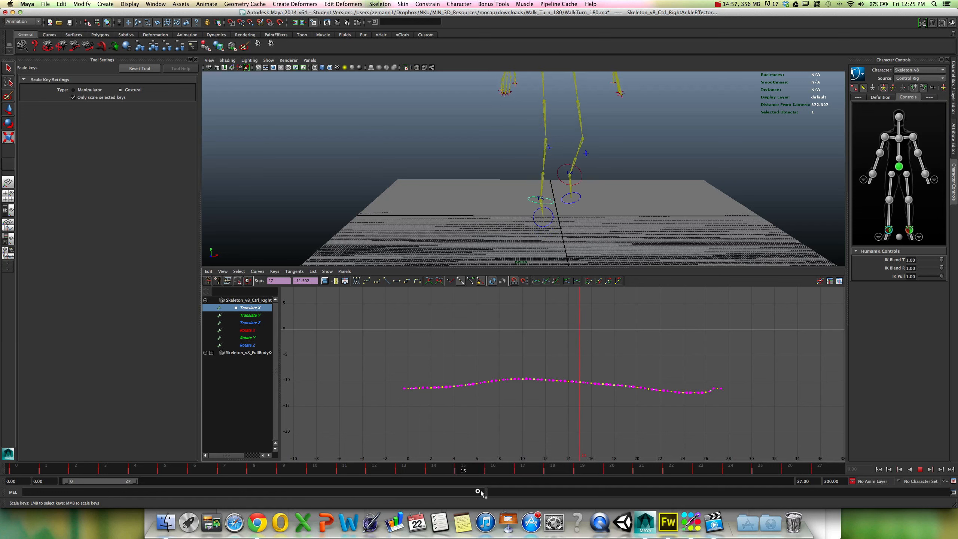
key(alt+v)
key(alt+shift+v)
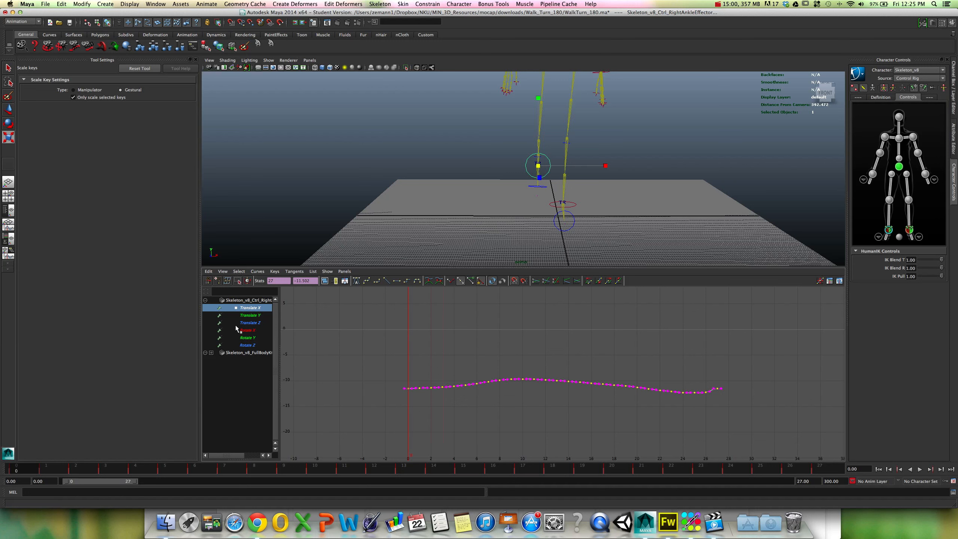
Delete all of the right ankle's Translate X keys and scrub the walk to check the result.
click(210, 271)
click(351, 313)
drag(424, 354, 745, 435)
key(BackSpace)
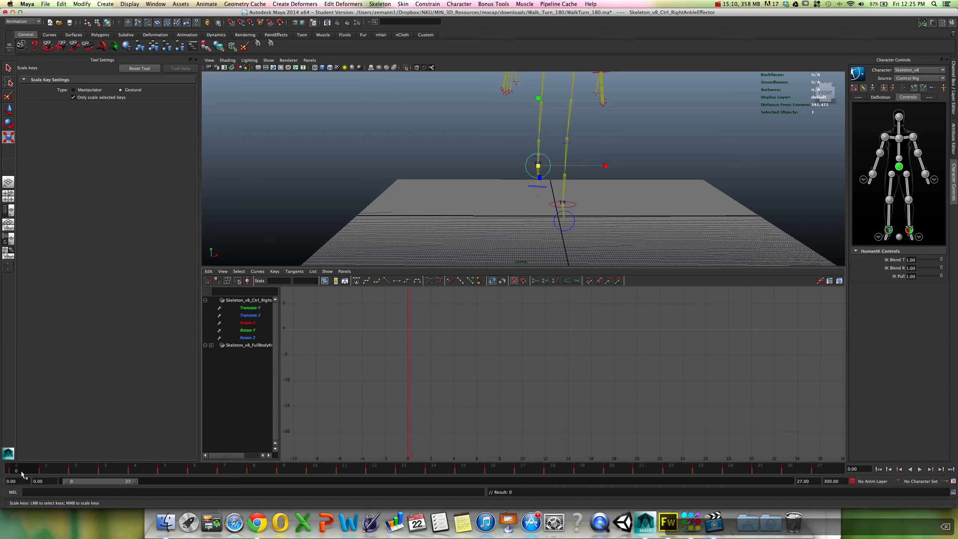
key(alt+v)
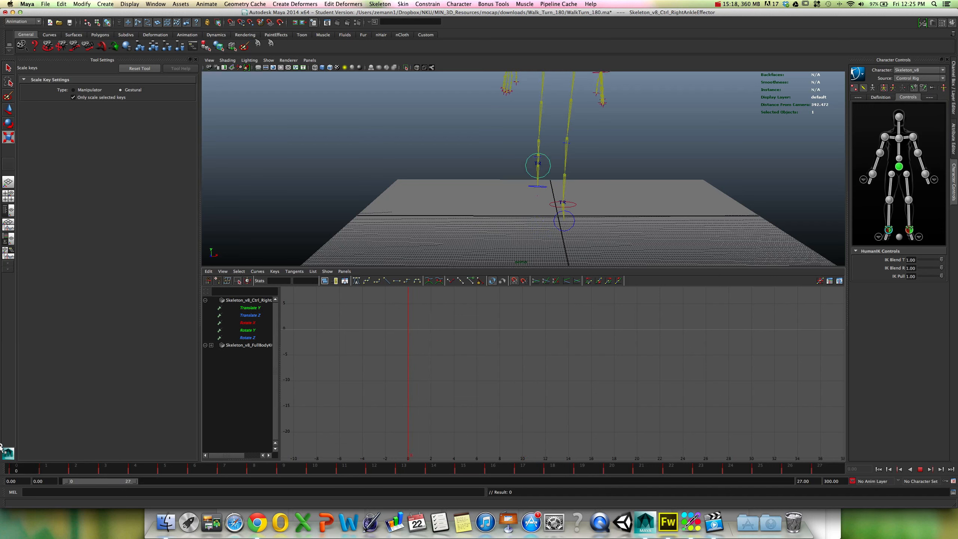
key(Escape)
Select the left ankle effector with the Move tool and frame its Translate X curve in the Graph Editor.
key(r)
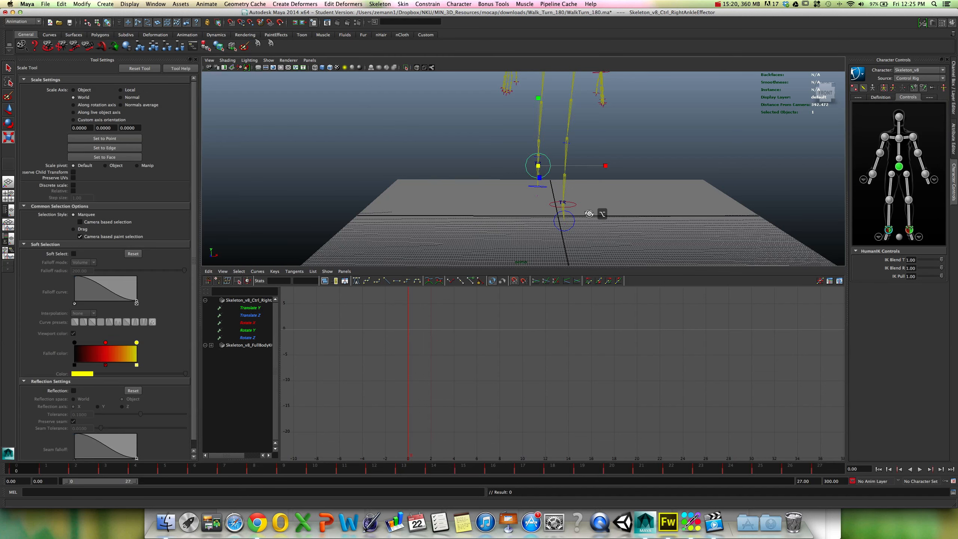
mouse_move(601, 212)
alt+mouse_down()
mouse_move(577, 218)
mouse_move(613, 217)
mouse_move(574, 222)
mouse_move(610, 218)
alt+mouse_up()
click(575, 210)
key(w)
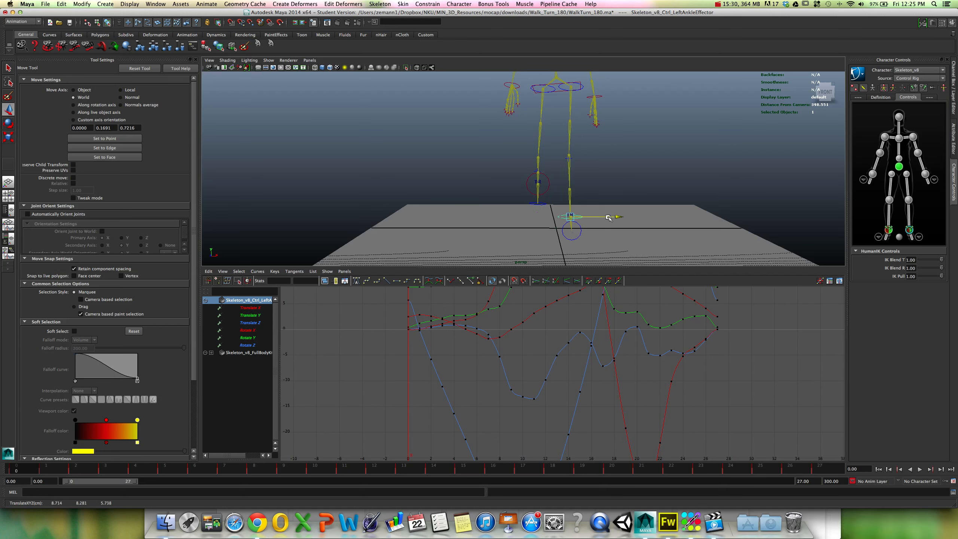
mouse_move(612, 230)
alt+mouse_down()
mouse_move(614, 239)
mouse_move(437, 222)
mouse_move(613, 223)
mouse_move(600, 225)
alt+mouse_up()
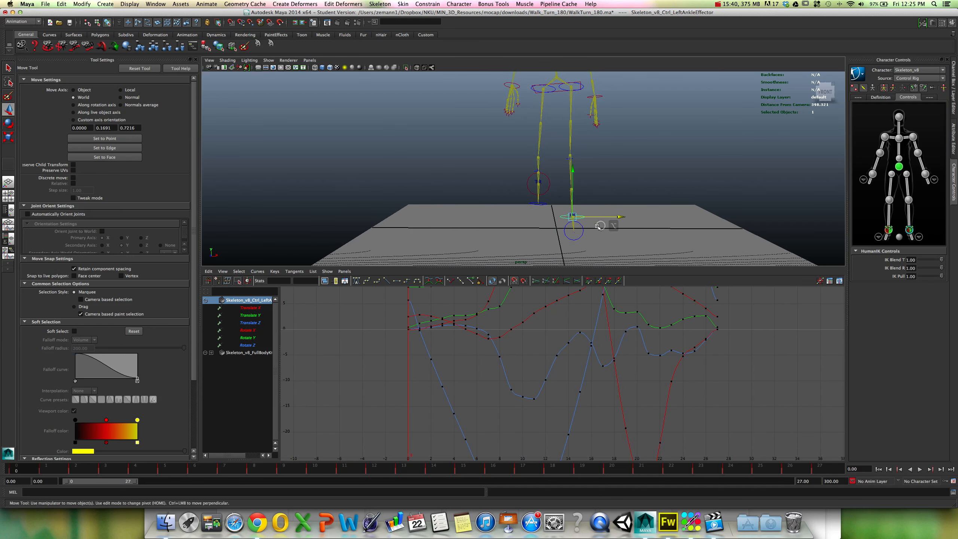
scroll(604, 218, down, 2)
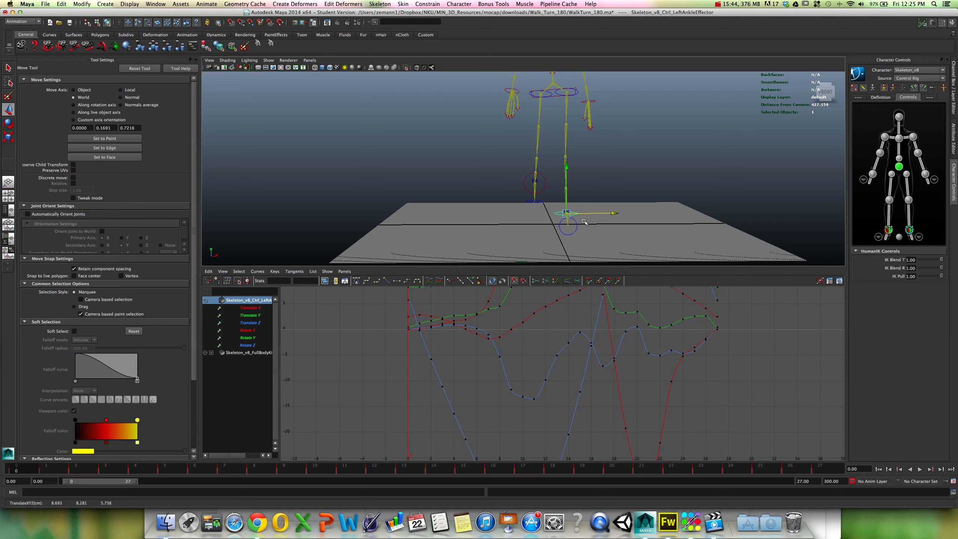
click(243, 307)
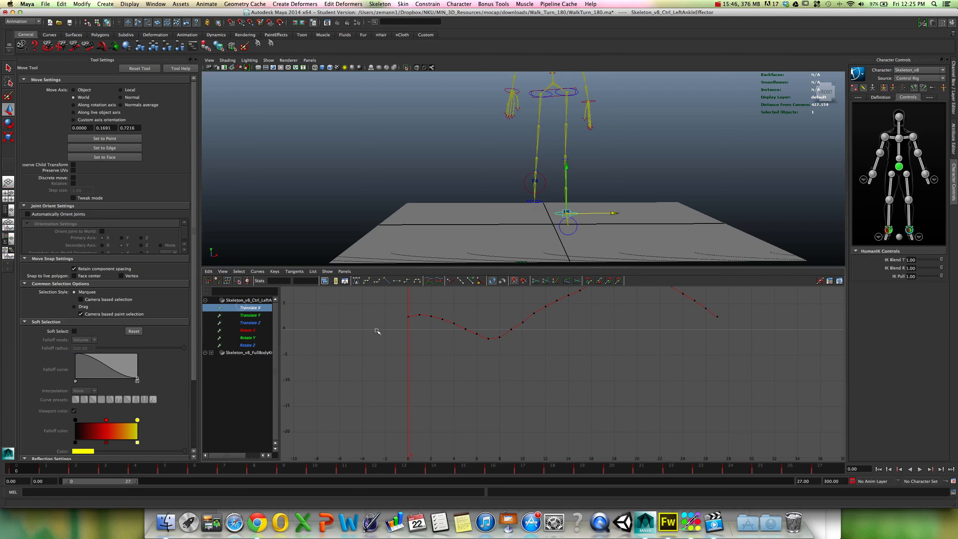
key(f)
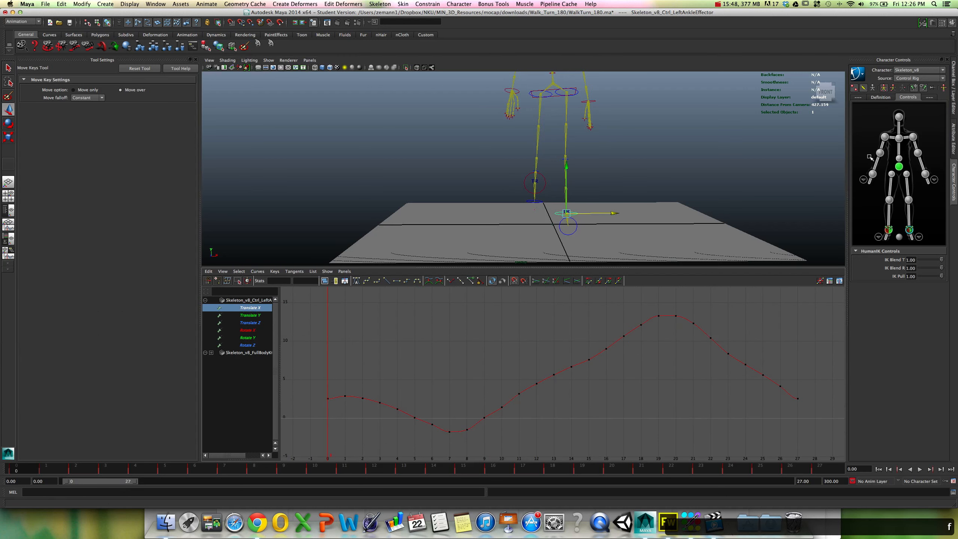
Try setting the left ankle effector's Translate X channel to 9 at frame 0 and check it on the timeline.
click(955, 116)
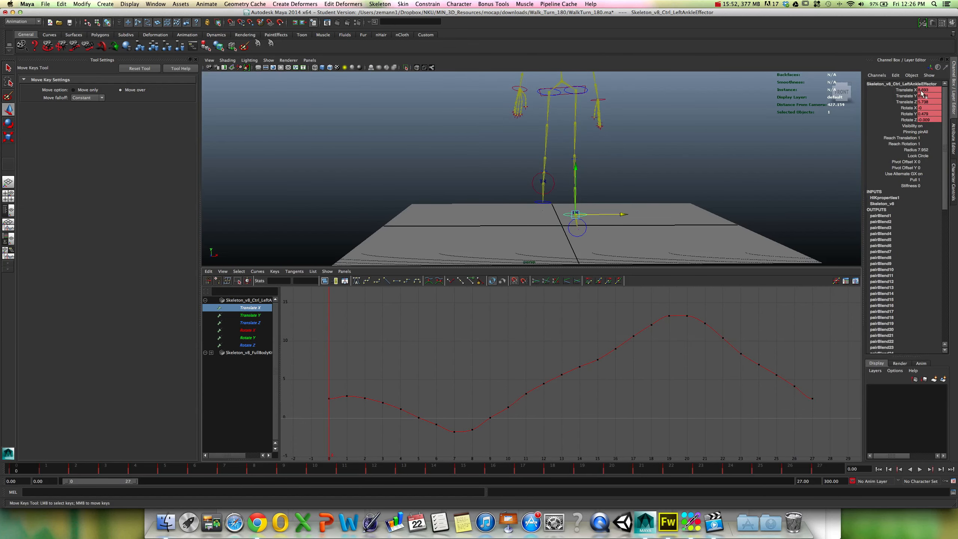
text(9)
key(Return)
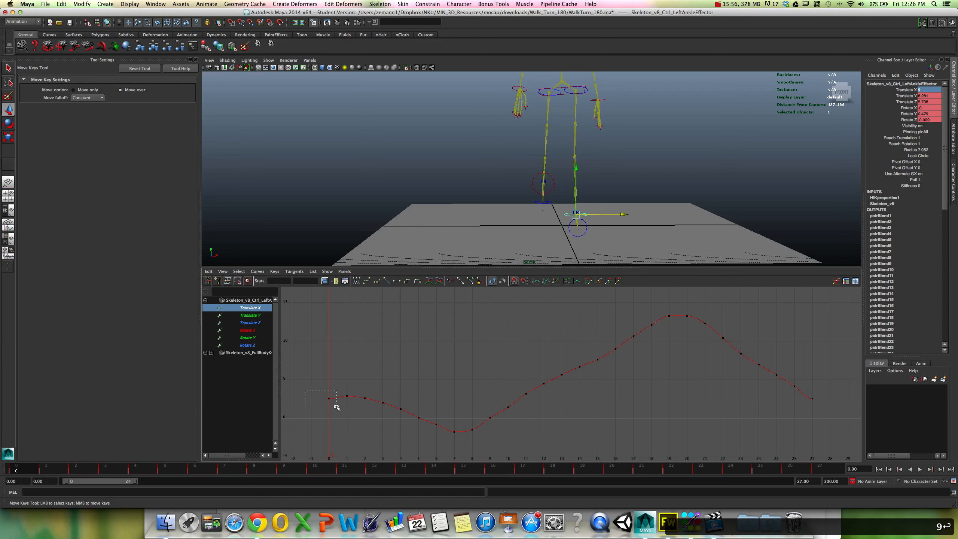
drag(337, 407, 336, 407)
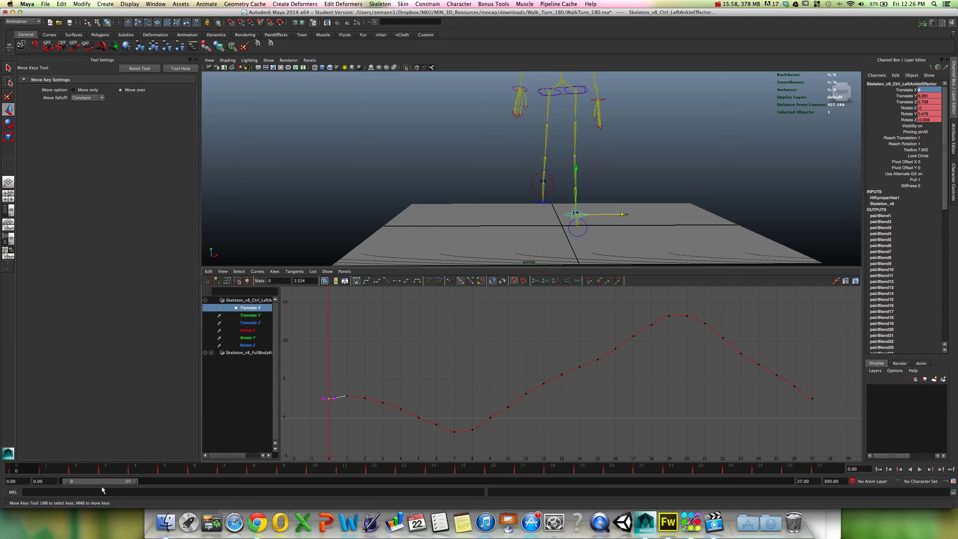
click(23, 468)
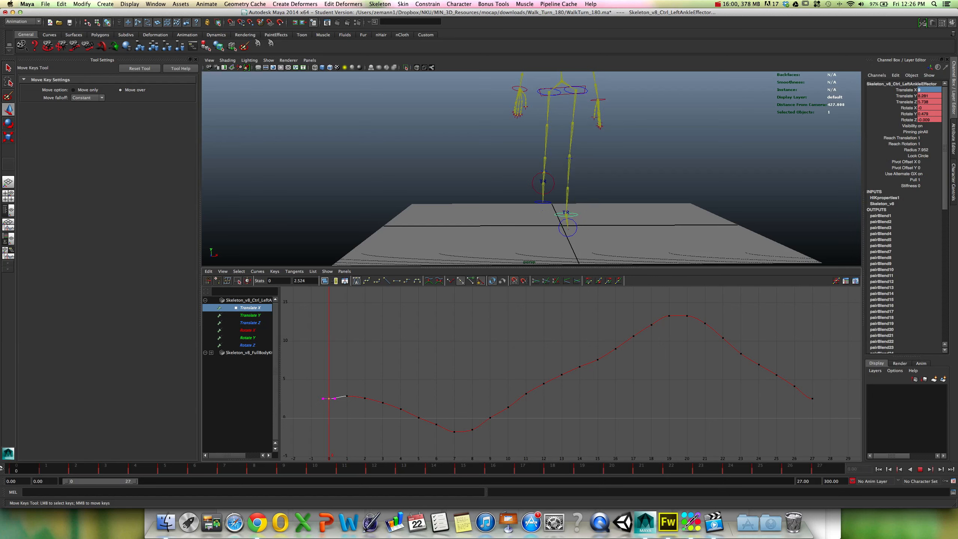
key(w)
super+drag(606, 234, 604, 234)
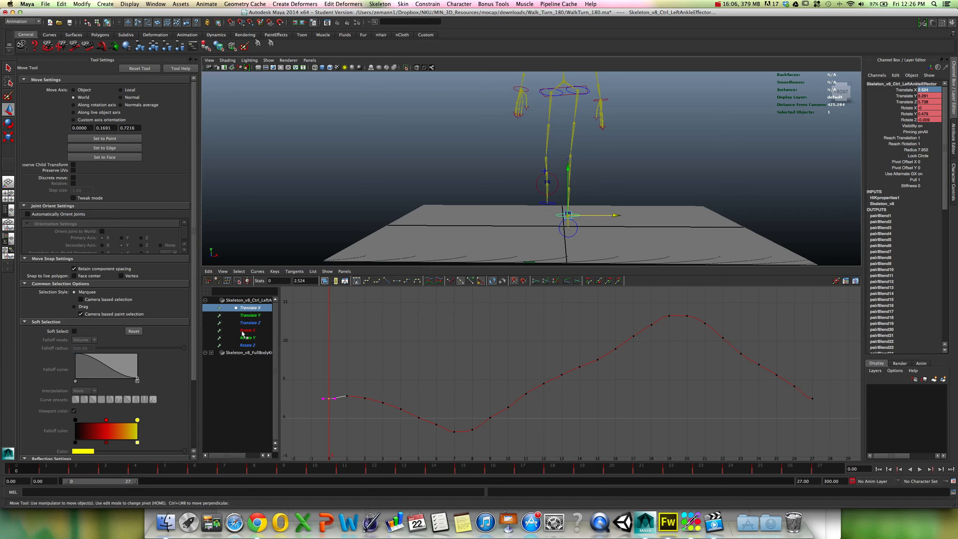
Set the left ankle's frame 0 Translate X key to 9 and delete all the curve's other keys.
drag(313, 384, 330, 406)
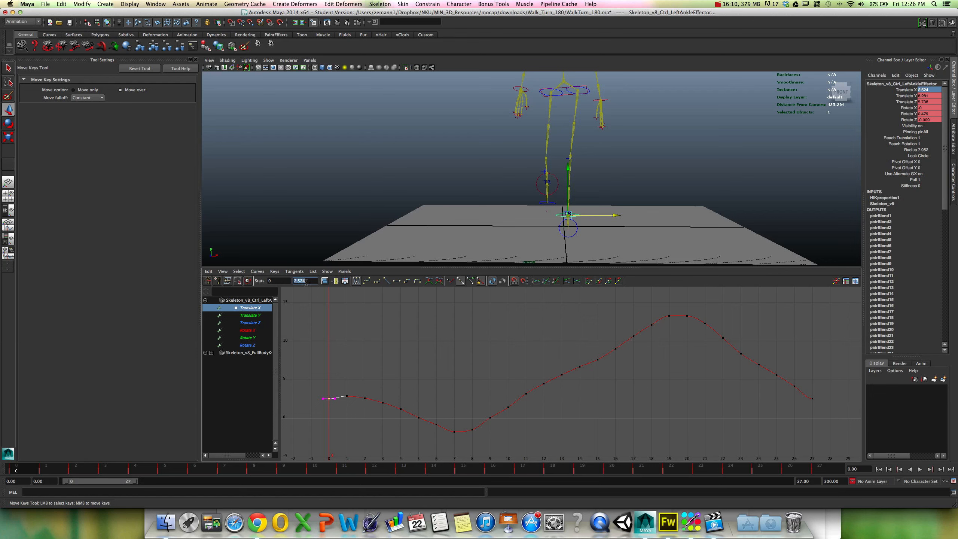
text(9)
key(Return)
scroll(458, 385, down, 3)
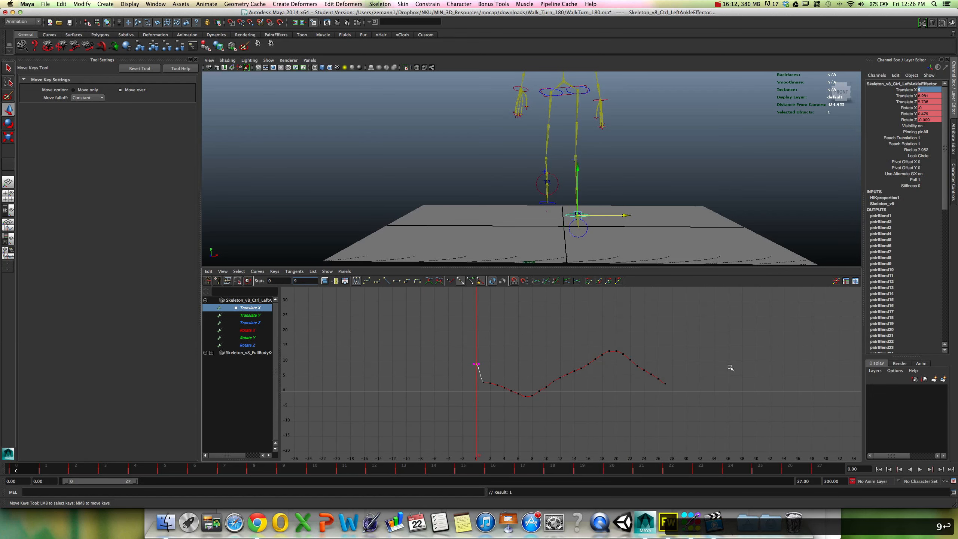
drag(715, 326, 483, 429)
key(BackSpace)
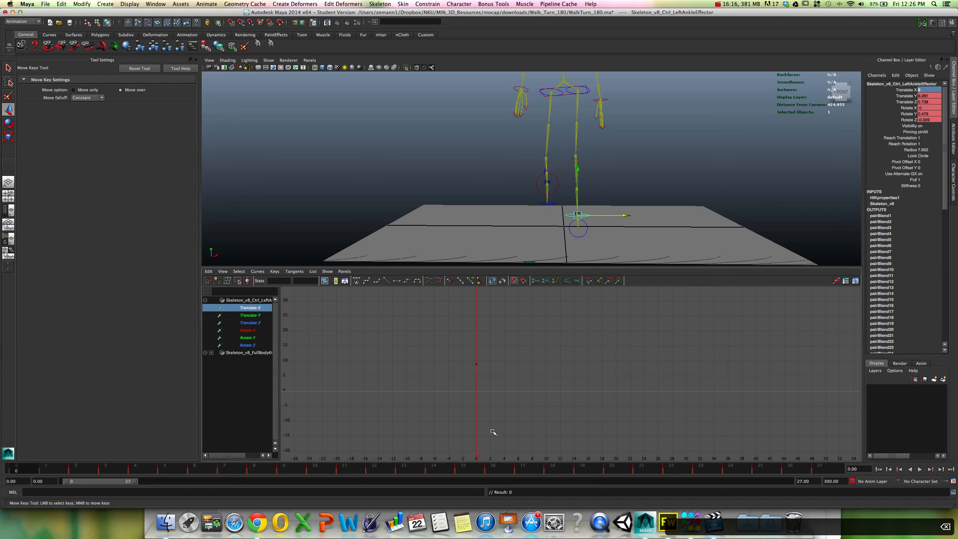
Play the walk, select the left upper leg control and scrub from frame 0 to check the left leg's motion.
key(alt+v)
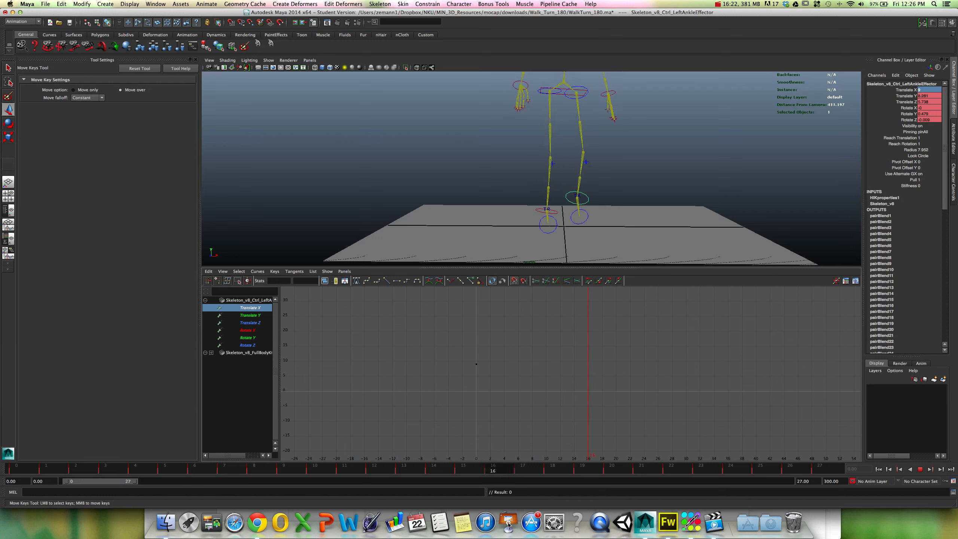
key(alt+v)
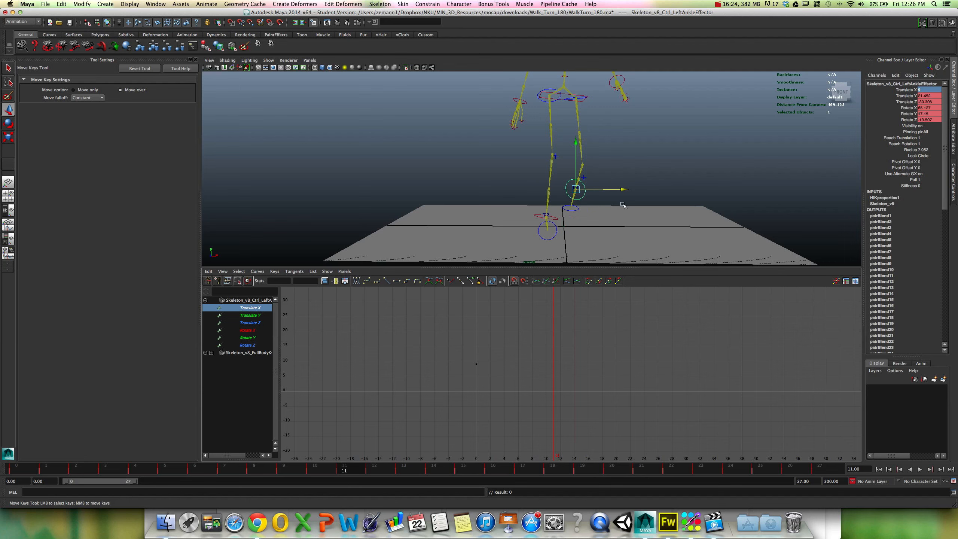
mouse_move(622, 205)
alt+mouse_down()
mouse_move(552, 199)
mouse_move(619, 210)
alt+mouse_up()
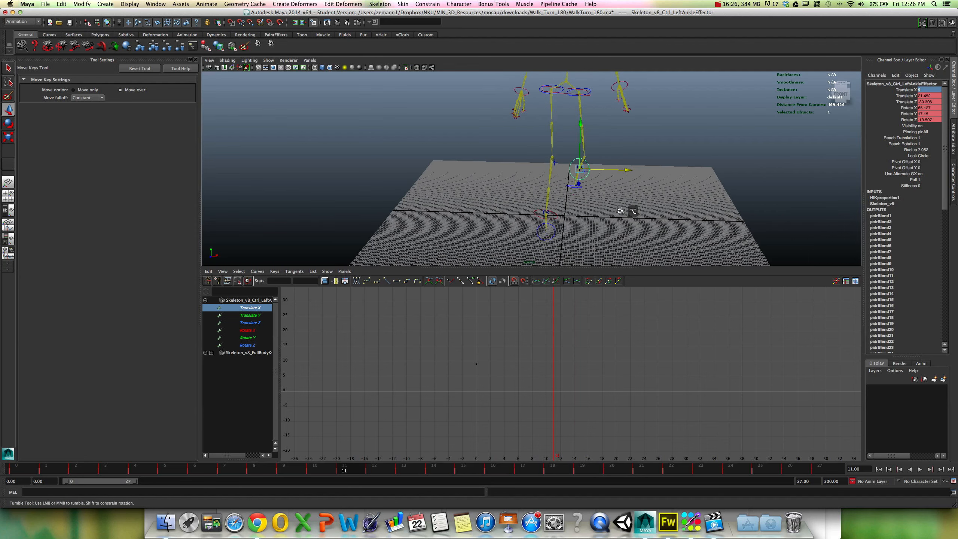
click(582, 124)
alt+drag(610, 167, 632, 150)
click(21, 468)
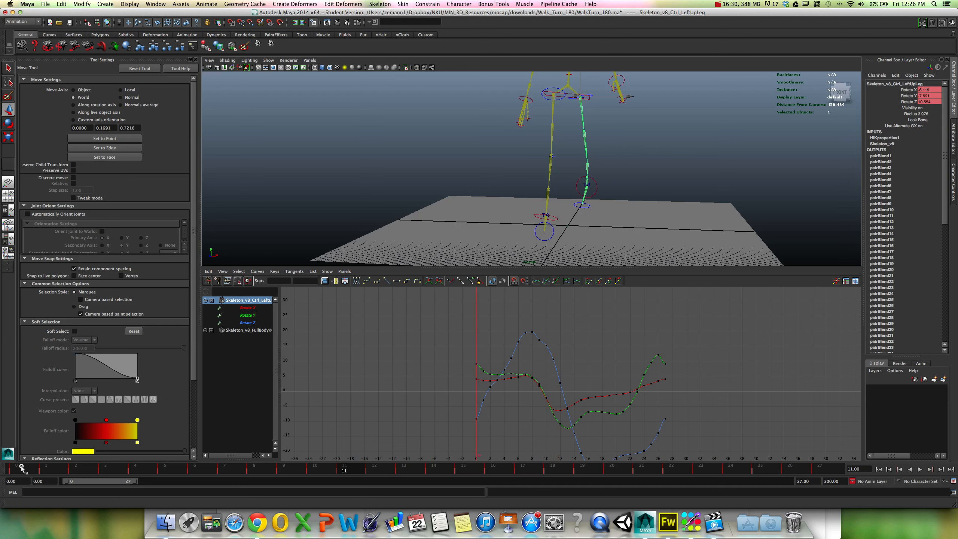
drag(21, 468, 161, 482)
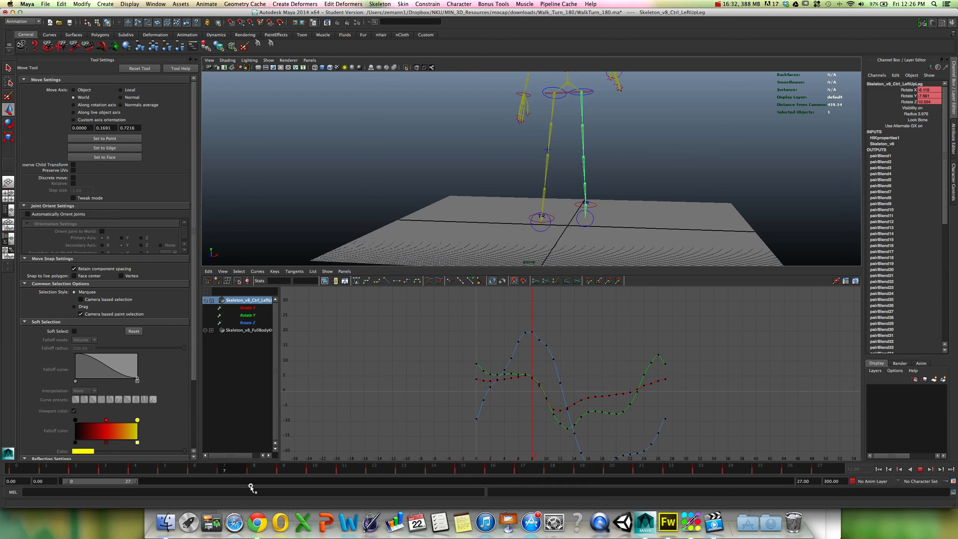
drag(422, 500, 528, 504)
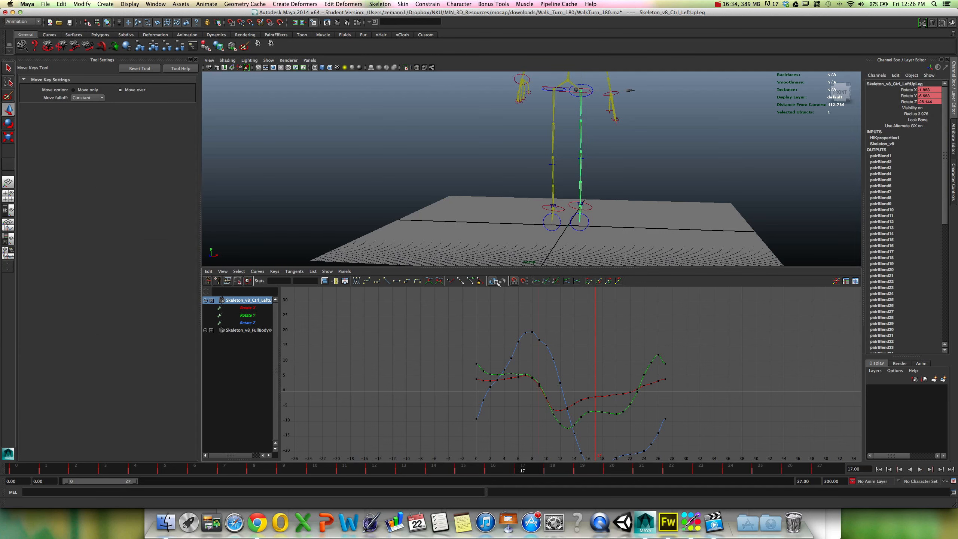
Inspect the left and right ankle effectors' curves, and play the walk from frame 0 to check the feet.
alt+drag(531, 200, 583, 194)
click(584, 208)
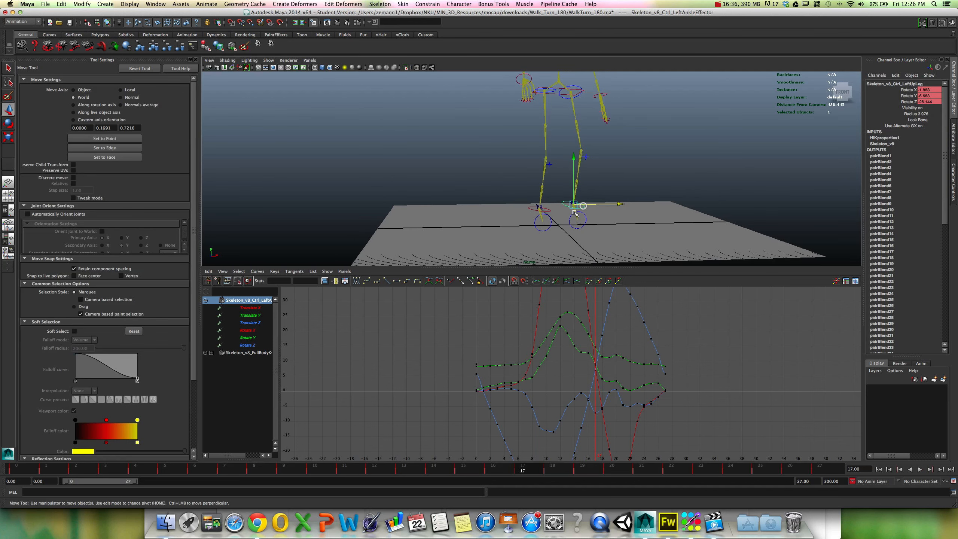
click(532, 210)
alt+drag(652, 221, 637, 219)
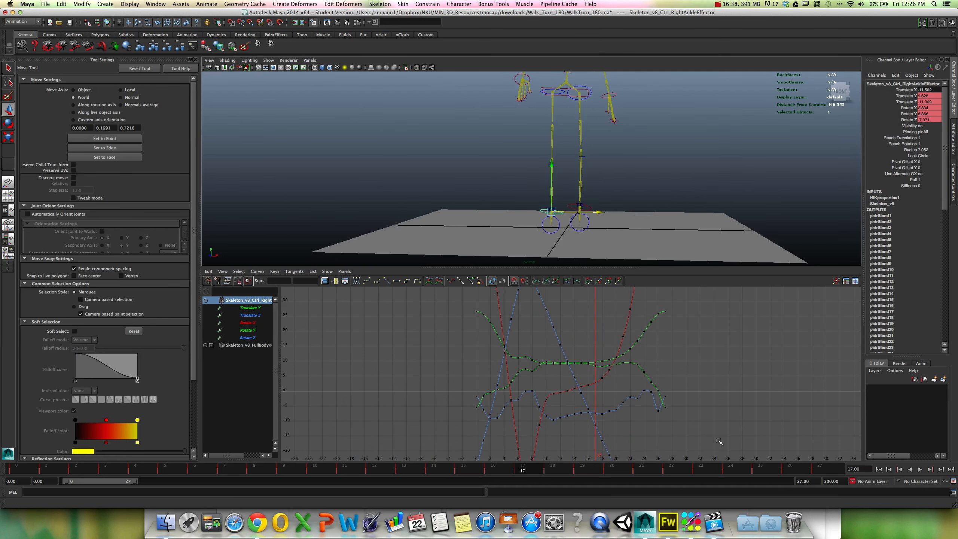
click(878, 469)
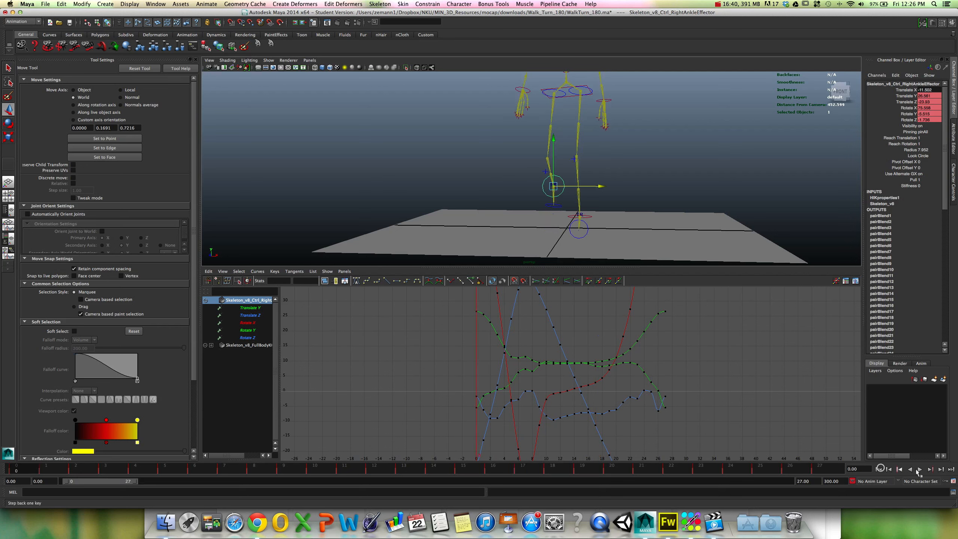
click(919, 469)
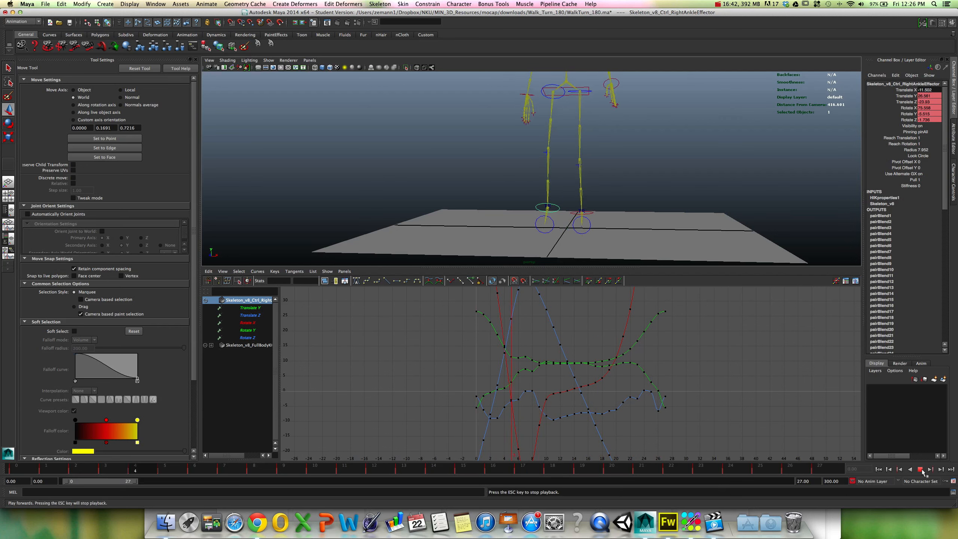
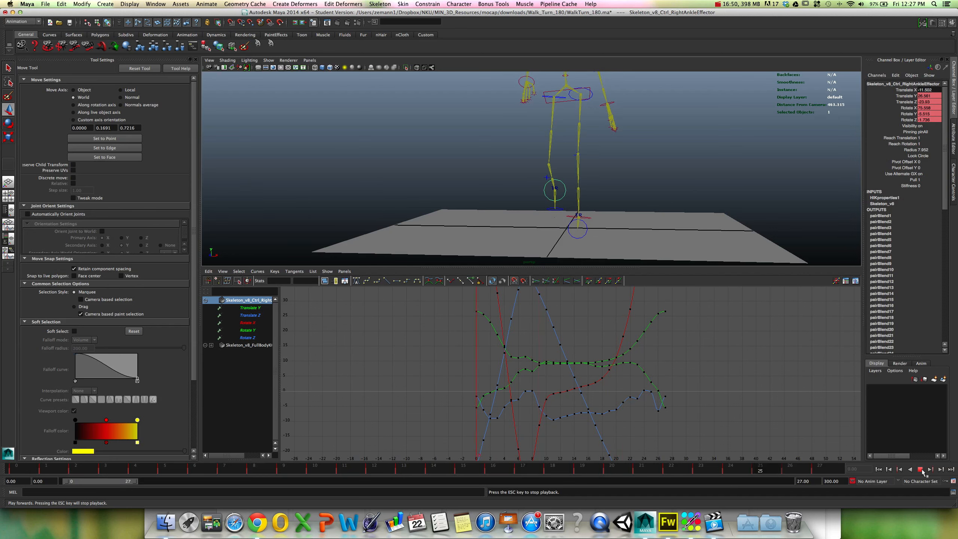
click(921, 469)
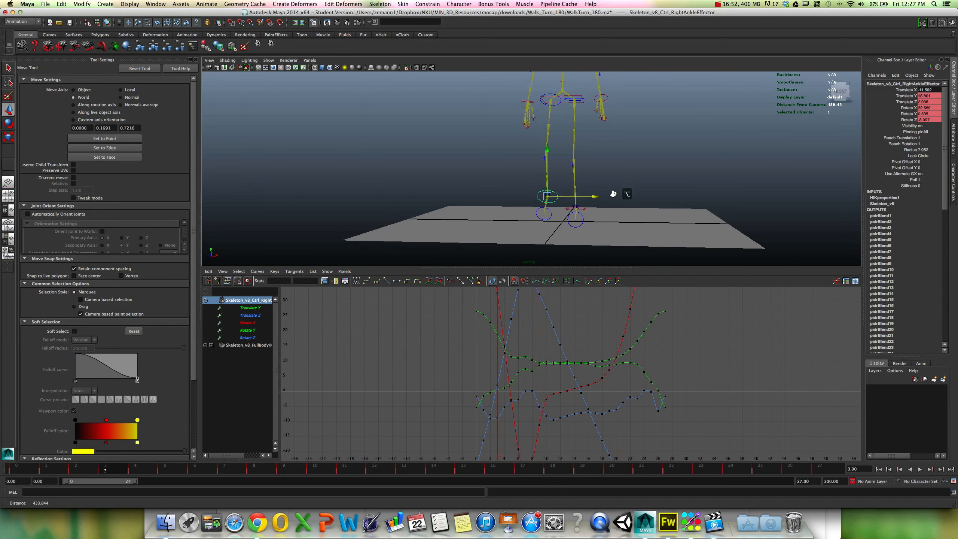
Select the left upper leg control with the Select tool and review the whole-body walk by scrubbing and playing it from frame 0.
alt+drag(616, 194, 602, 163)
key(q)
click(576, 176)
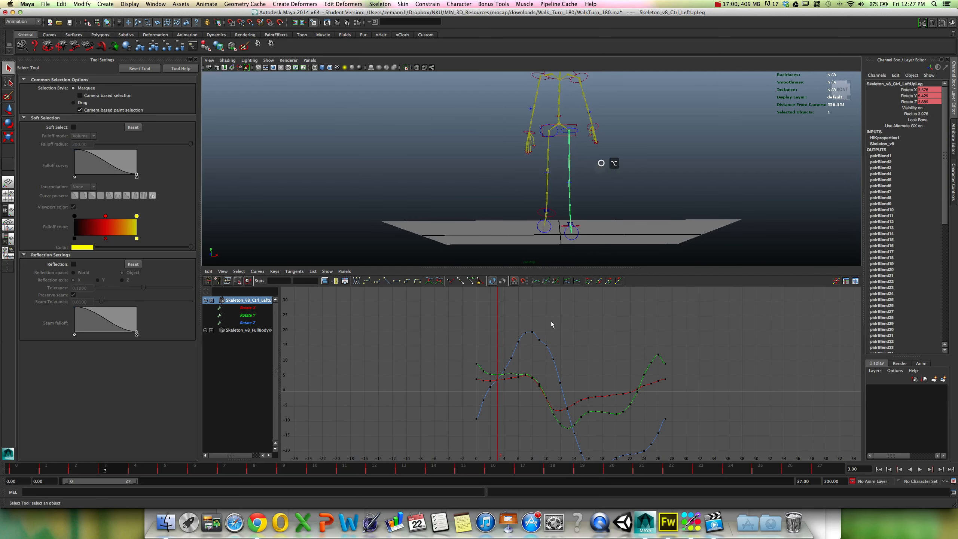
key(alt+v)
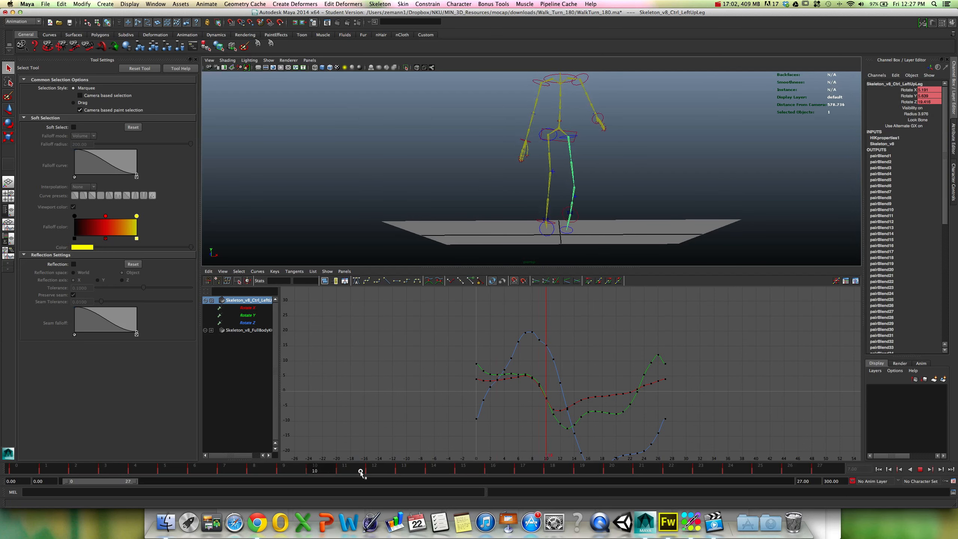
click(730, 473)
alt+drag(546, 177, 507, 199)
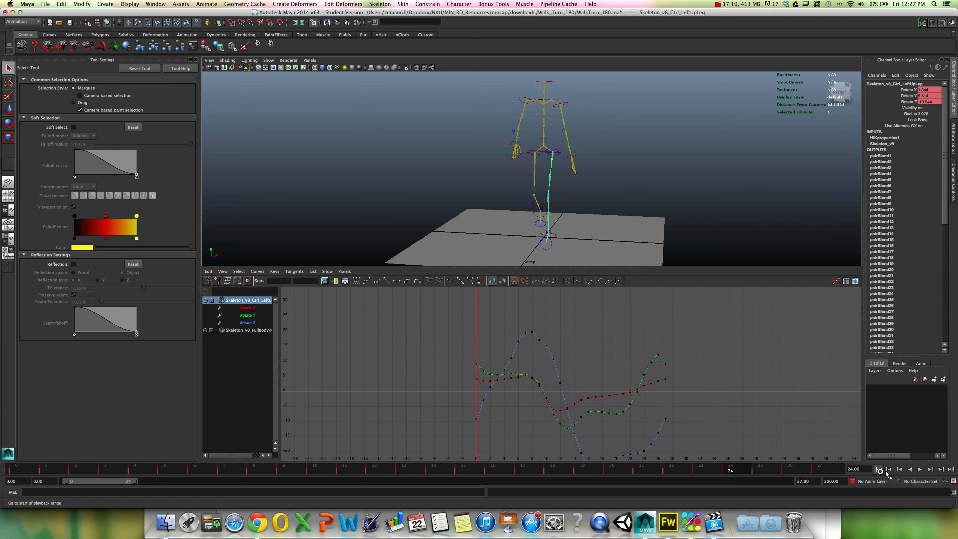
click(921, 469)
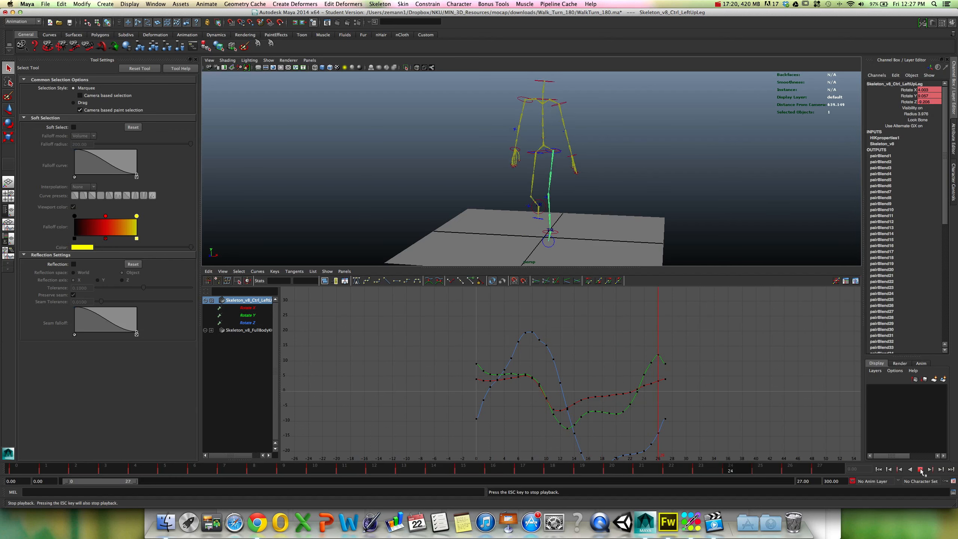
click(920, 469)
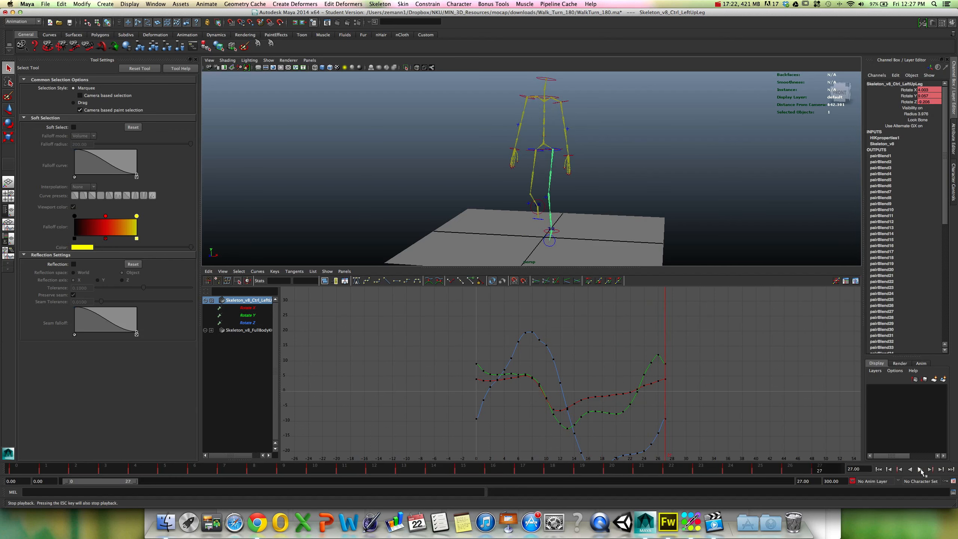
Play back the walk animation and view the skeleton from another angle.
click(920, 469)
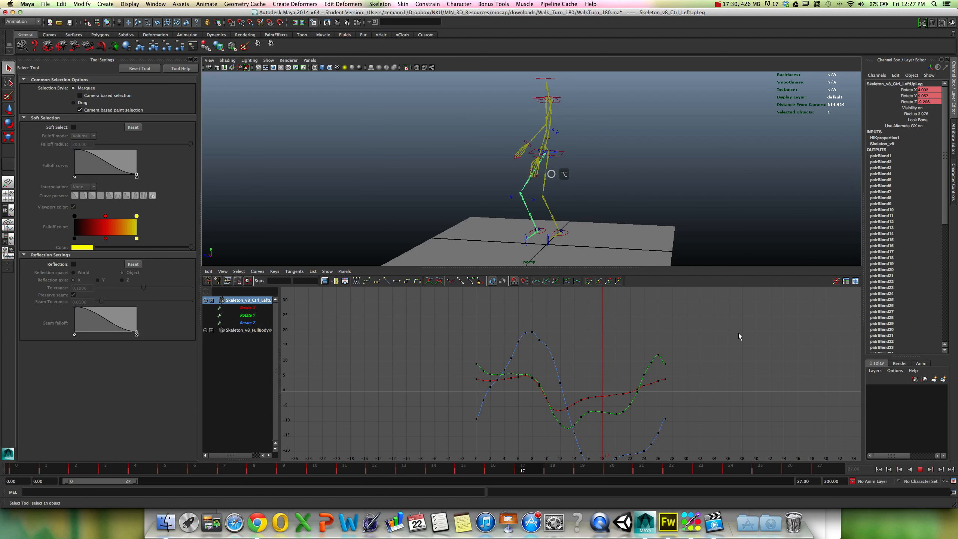
key(alt+v)
alt+drag(558, 227, 589, 162)
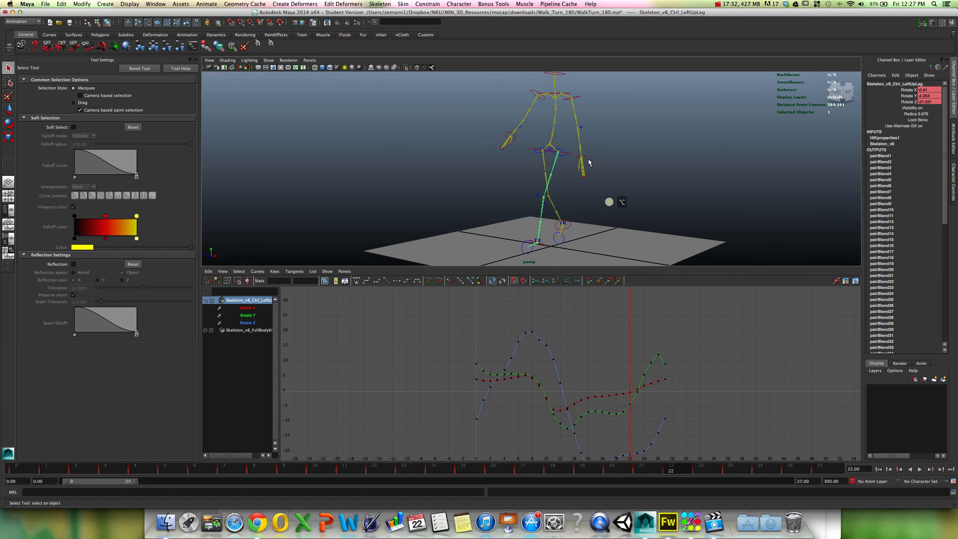
Select the left wrist effector and isolate its rotation curves followed by its translation curves in the graph.
click(583, 156)
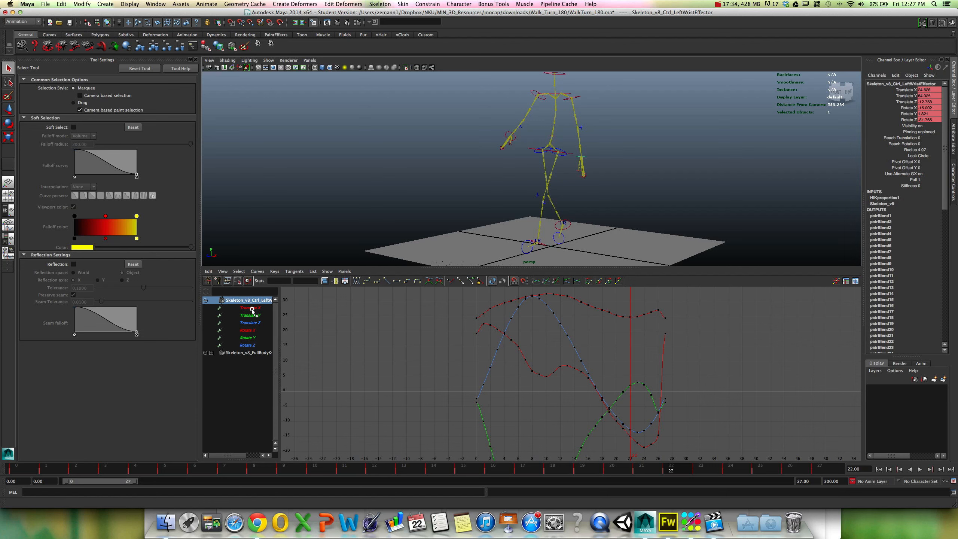
drag(251, 310, 251, 346)
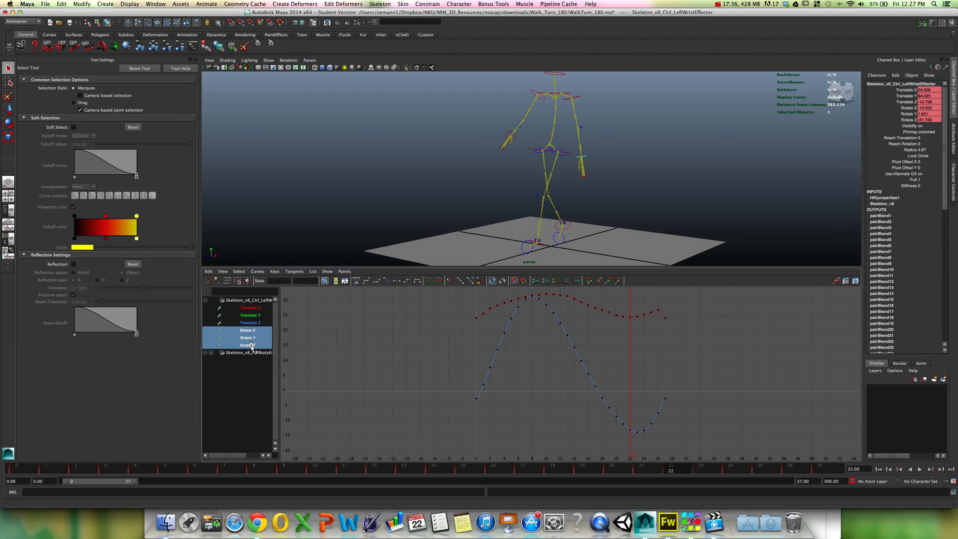
key(f)
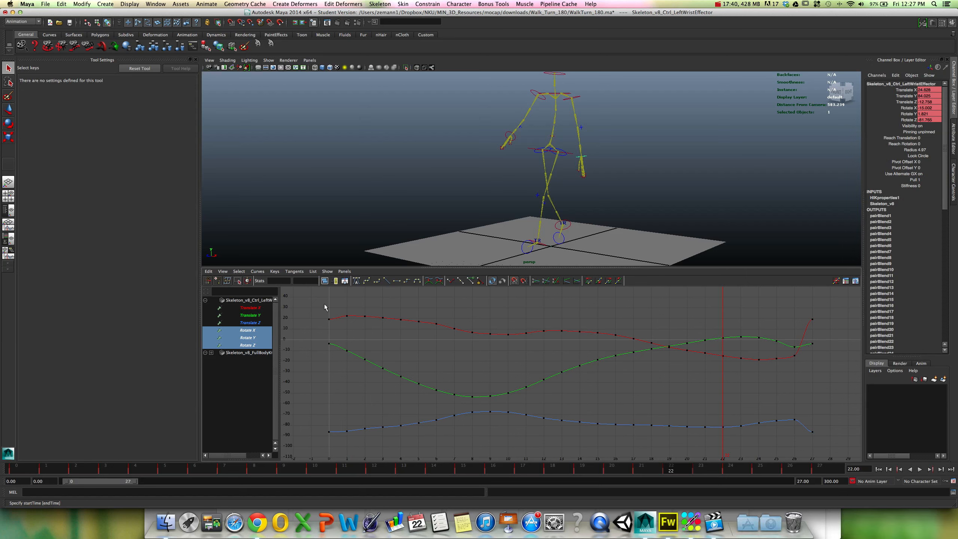
drag(253, 309, 252, 322)
key(f)
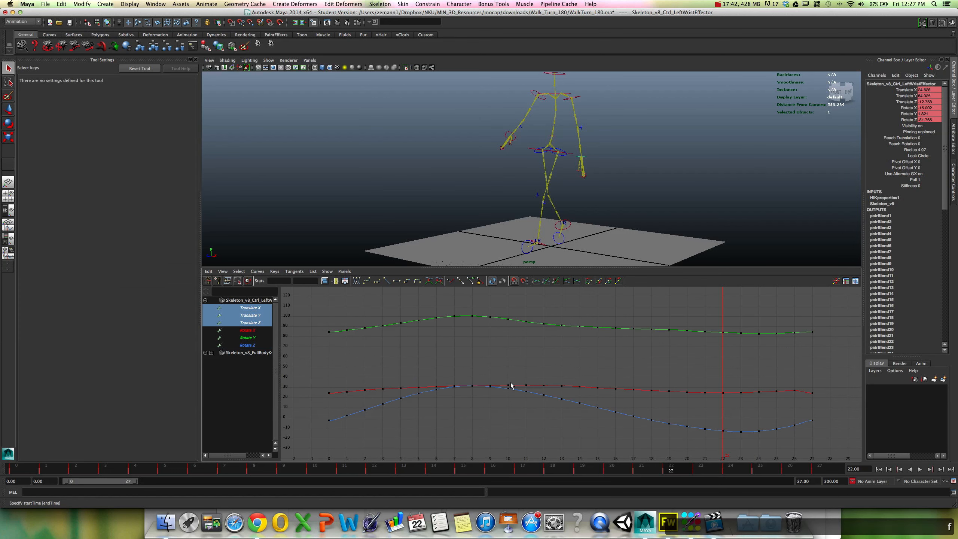
Play the walk loop and examine the left wrist's motion up close.
key(alt+v)
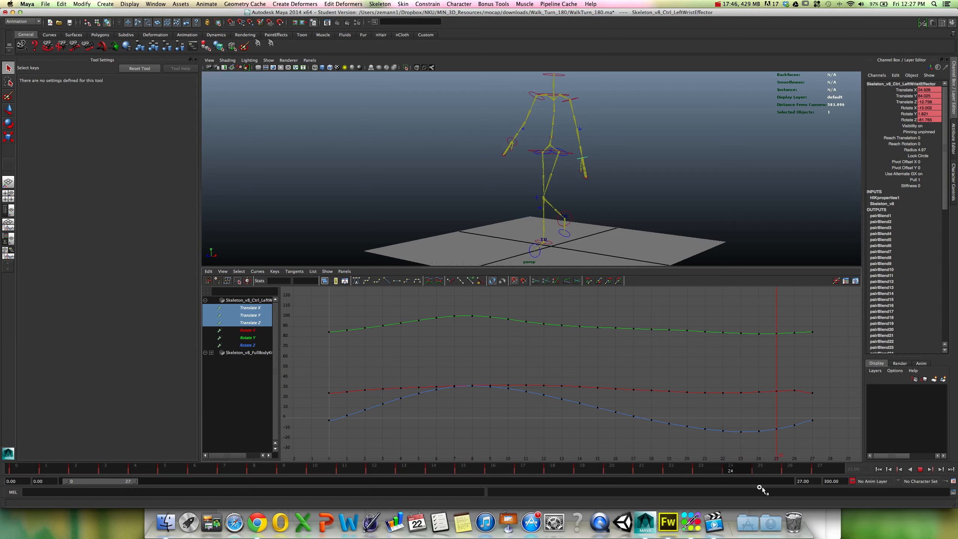
key(alt+v)
alt+drag(641, 186, 599, 182)
alt+right_drag(599, 182, 695, 209)
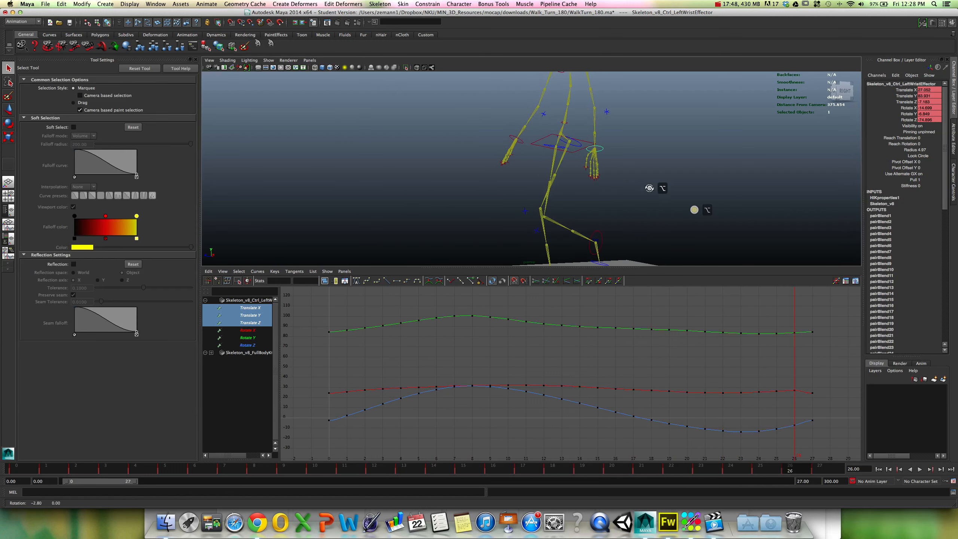
alt+drag(649, 188, 678, 191)
alt+drag(638, 156, 628, 150)
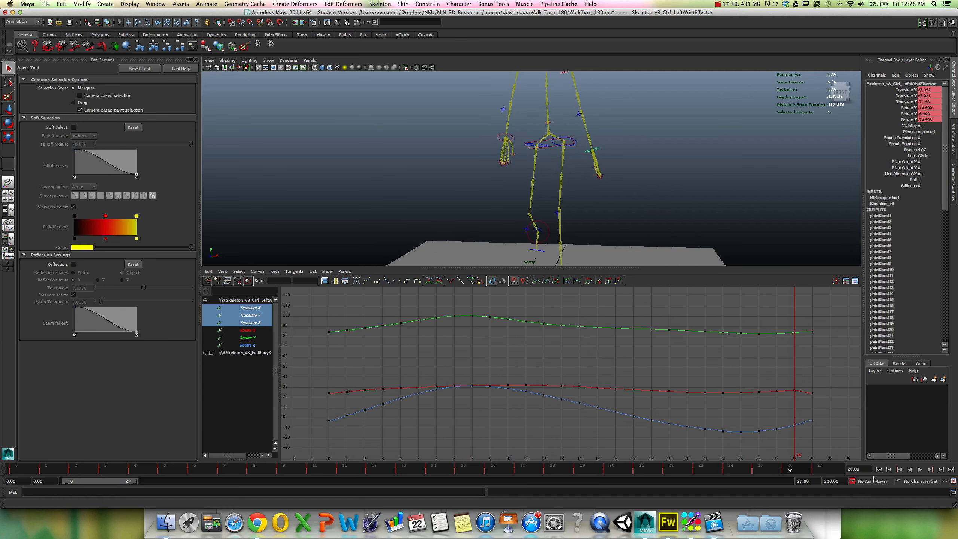
click(919, 470)
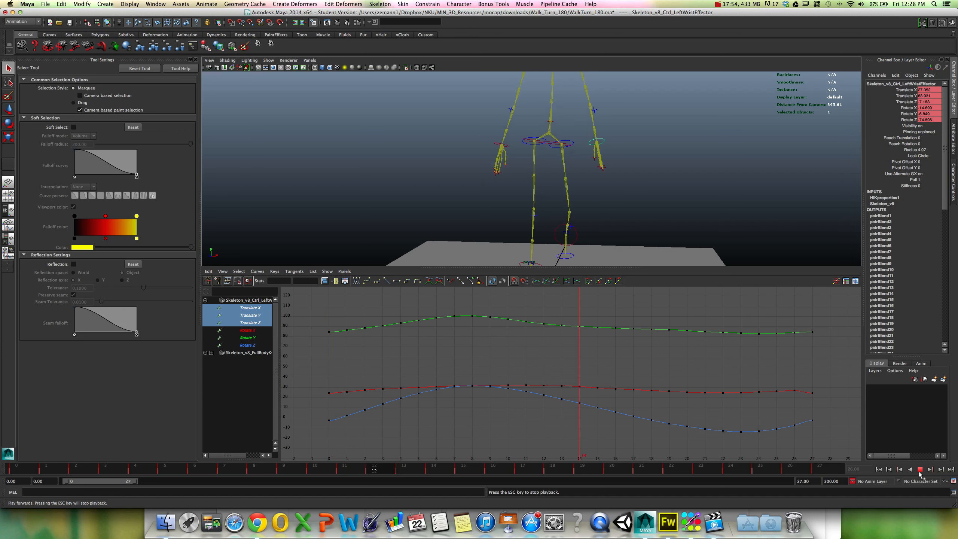
click(920, 469)
Scrub between the last frames, 26 and 27, and the start to compare the left wrist's pose.
mouse_move(799, 471)
mouse_down()
mouse_move(820, 472)
mouse_move(758, 472)
mouse_move(820, 470)
mouse_move(806, 470)
mouse_up()
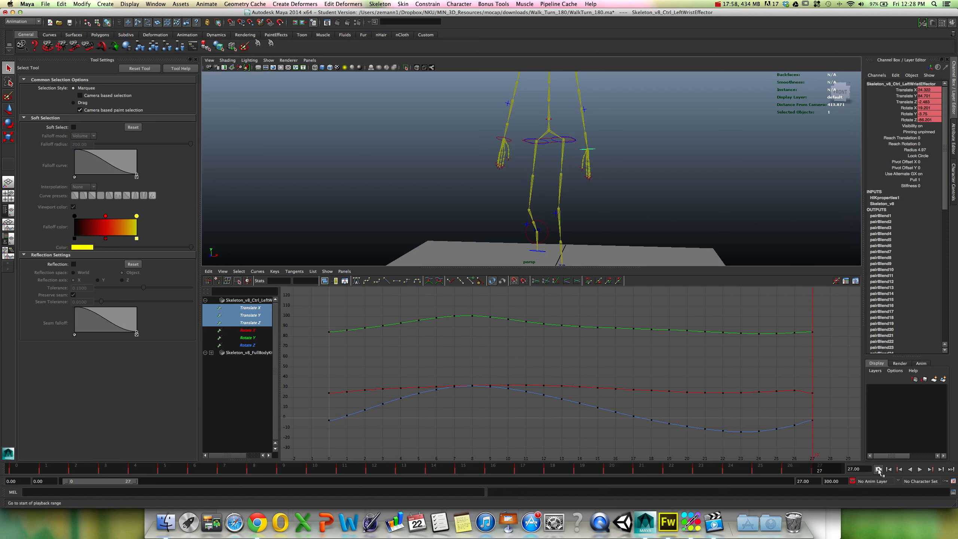
click(878, 470)
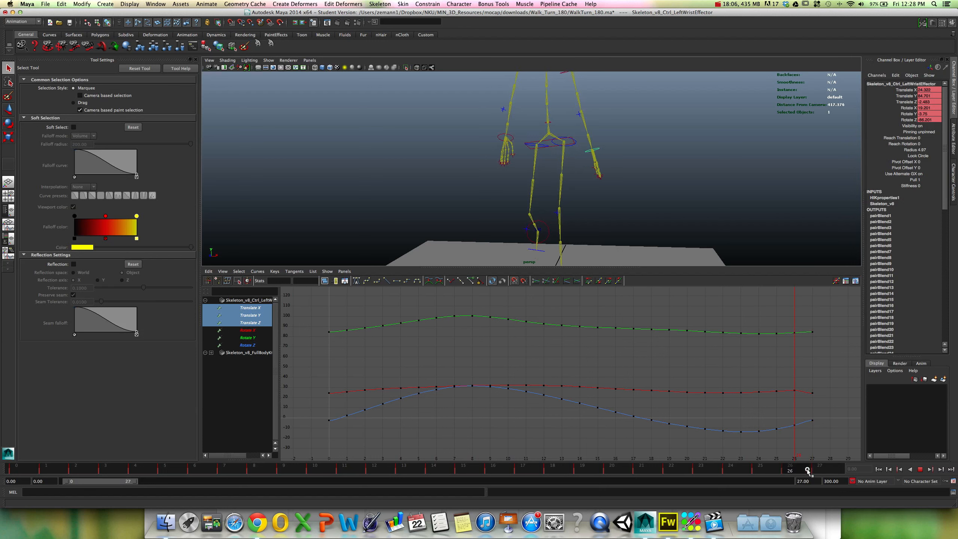
alt+drag(573, 217, 610, 251)
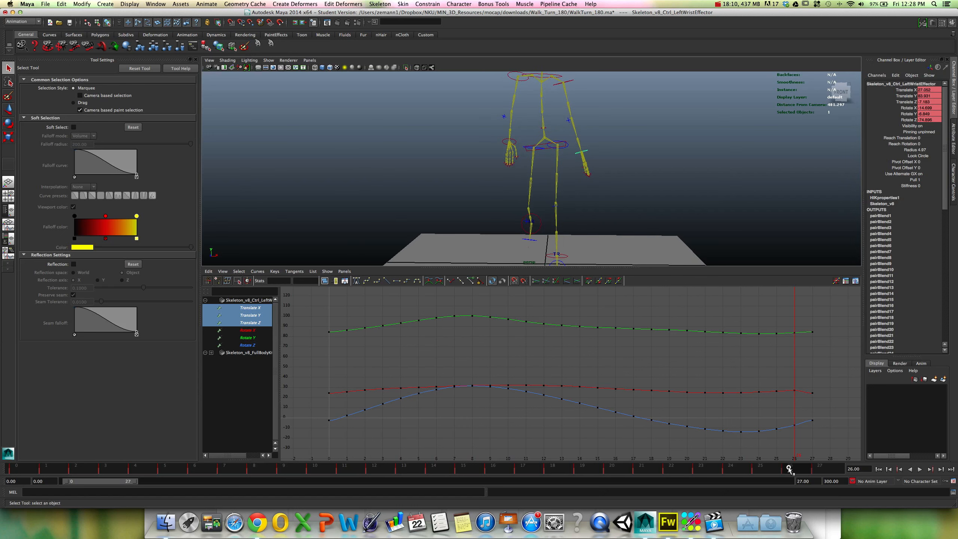
drag(806, 470, 806, 470)
alt+drag(627, 120, 633, 168)
Activate the Move tool and isolate the wrist's Translate X curve around frames 26 and 27 for inspection.
key(w)
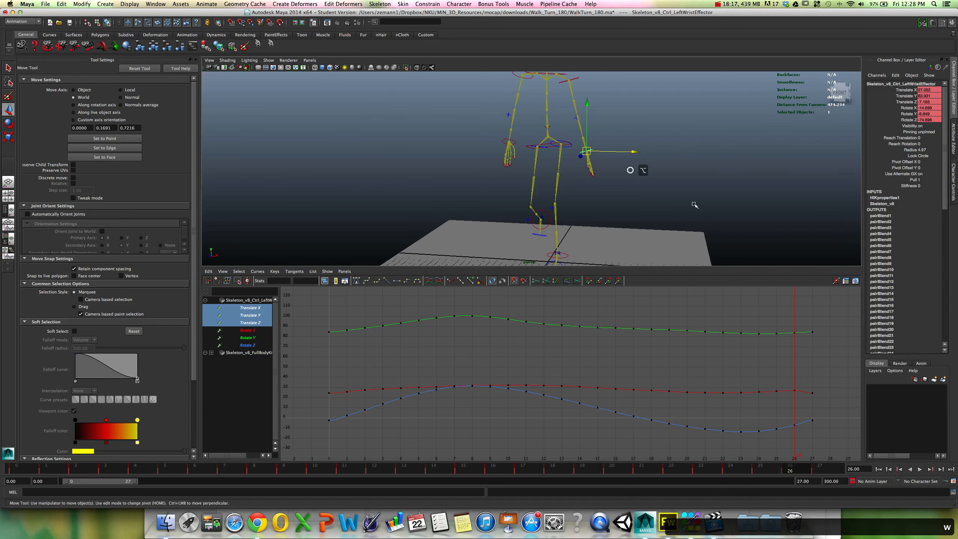
drag(826, 377, 793, 434)
key(w)
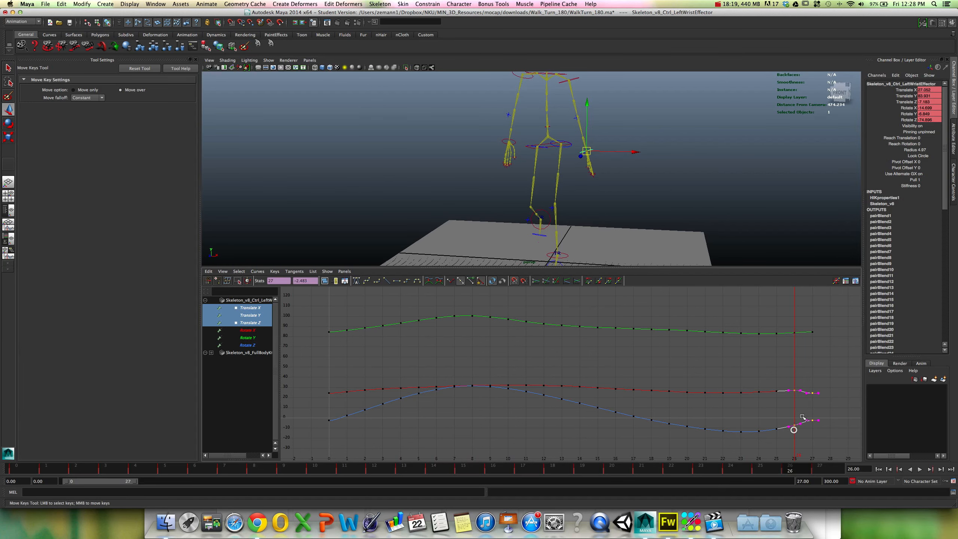
key(f)
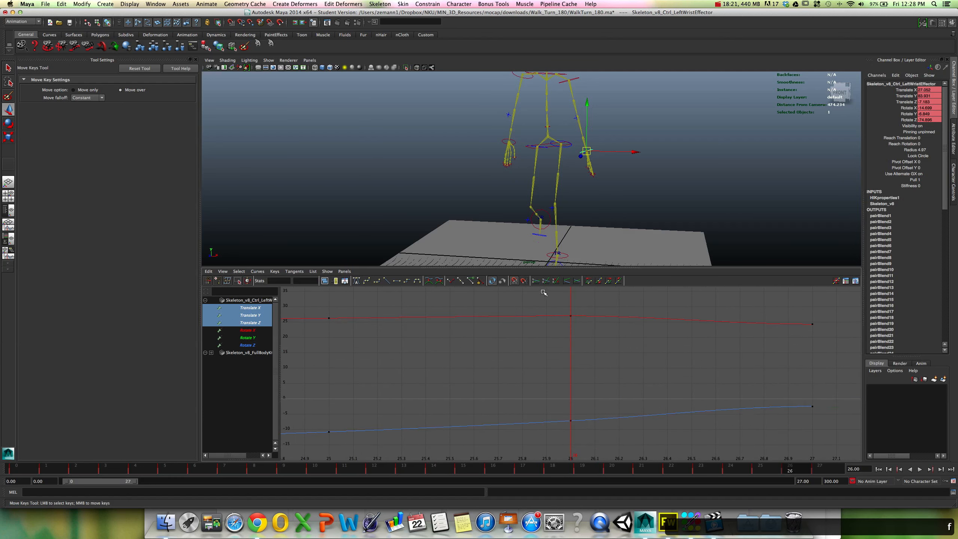
drag(543, 292, 837, 355)
key(f)
click(753, 370)
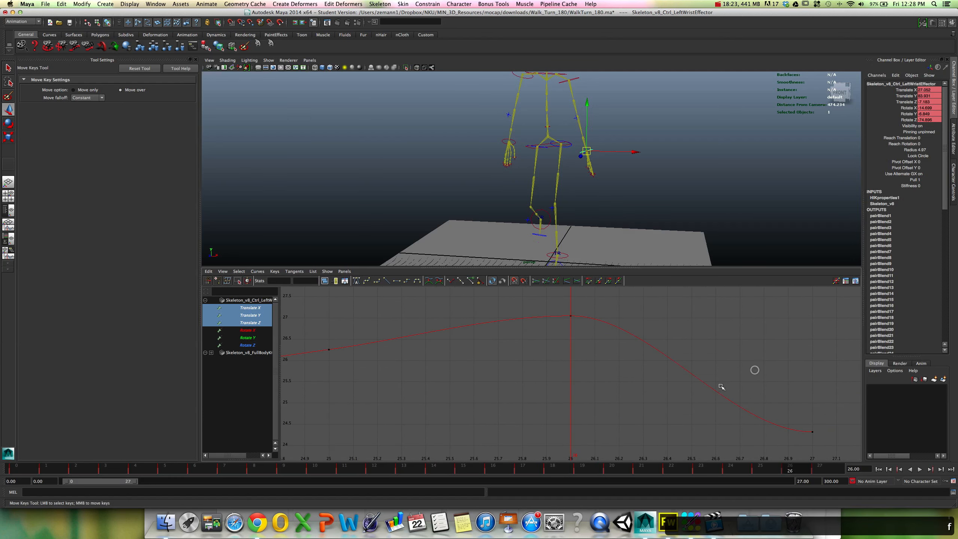
scroll(742, 356, down, 5)
scroll(743, 356, down, 4)
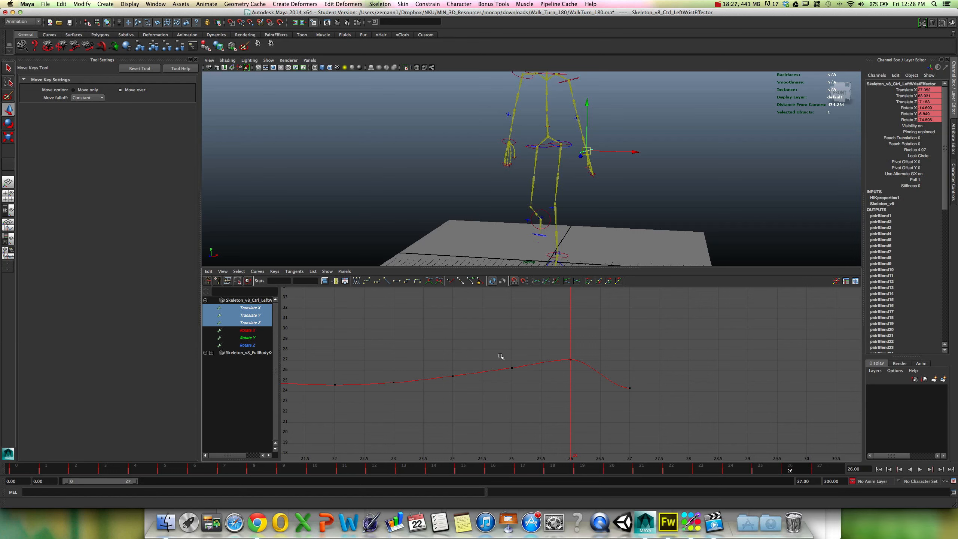
Inspect the wrist's Translate X keys at frames 25, 26 and 27 against the animation playback.
drag(500, 357, 529, 384)
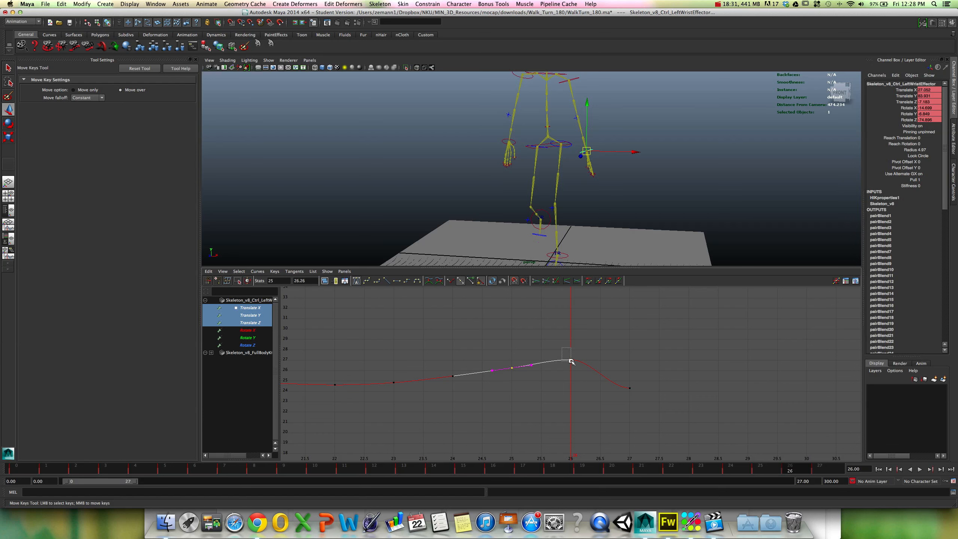
drag(571, 362, 572, 362)
key(alt+v)
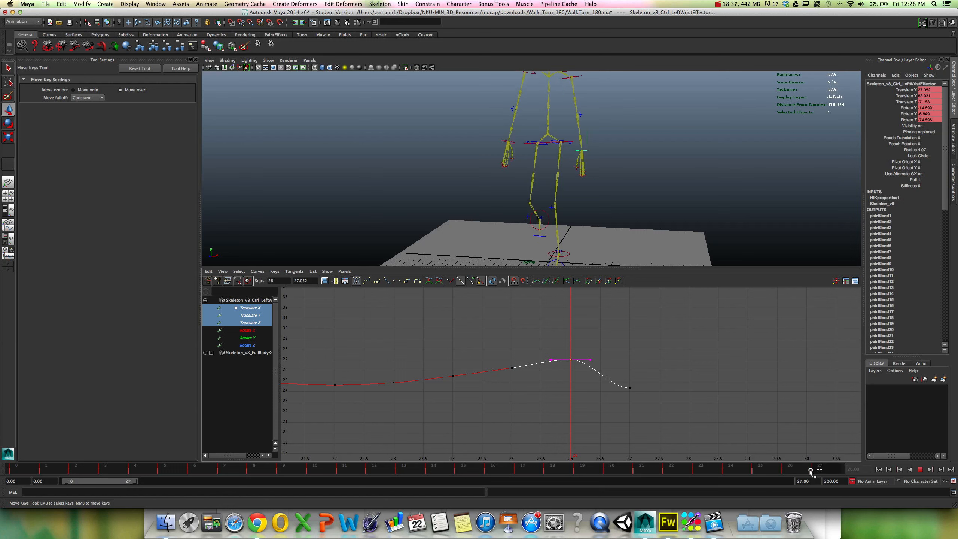
key(alt+v)
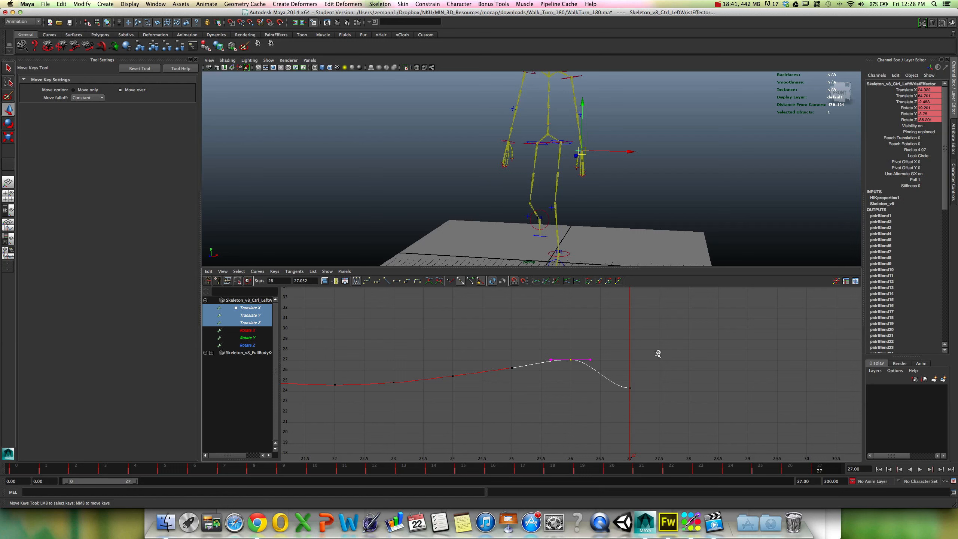
drag(657, 354, 617, 399)
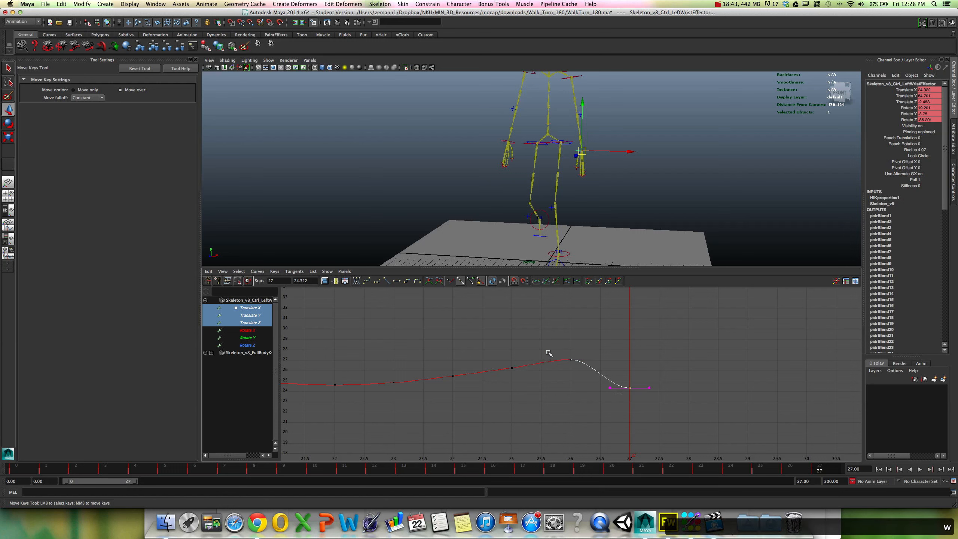
Lower the wrist's Translate X key at frame 26 to about 25.93 and scrub the last frames.
click(575, 369)
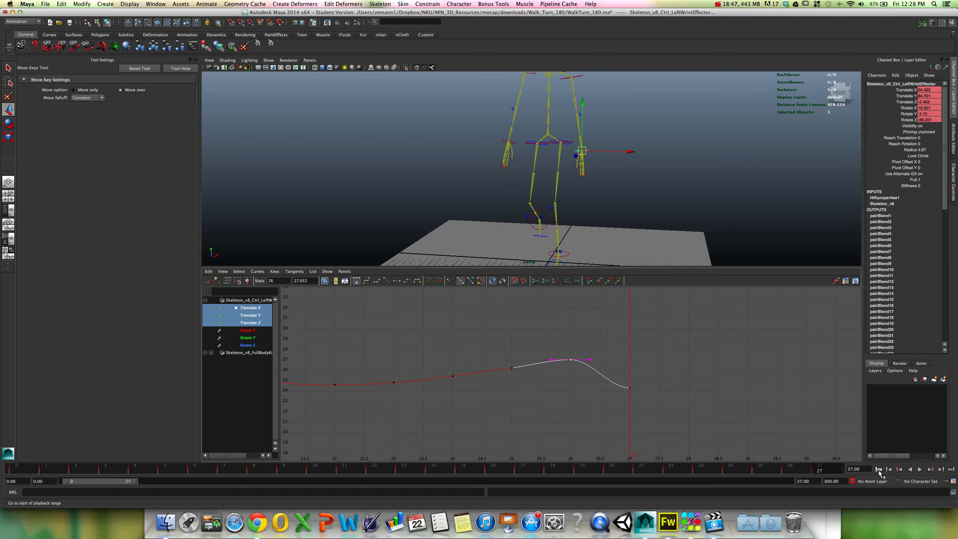
click(787, 468)
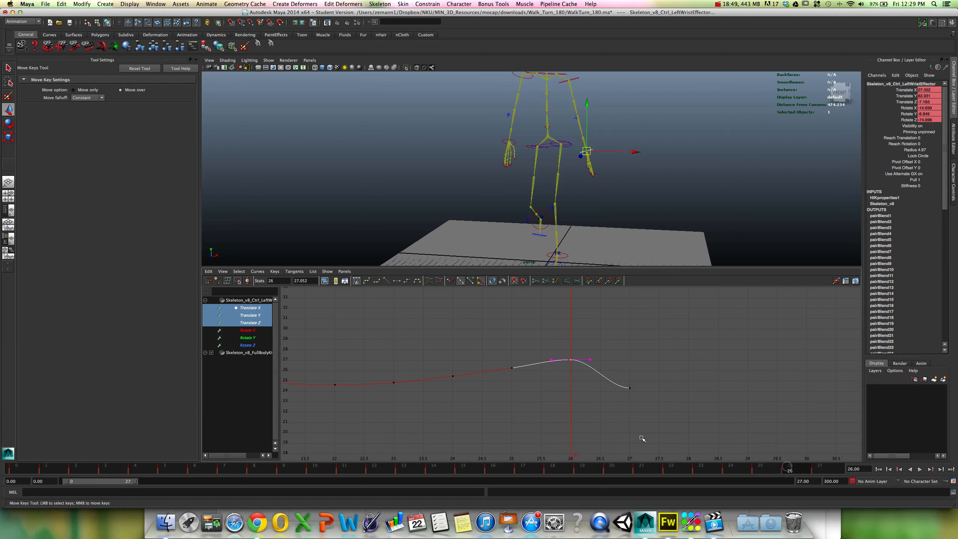
alt+drag(524, 222, 546, 216)
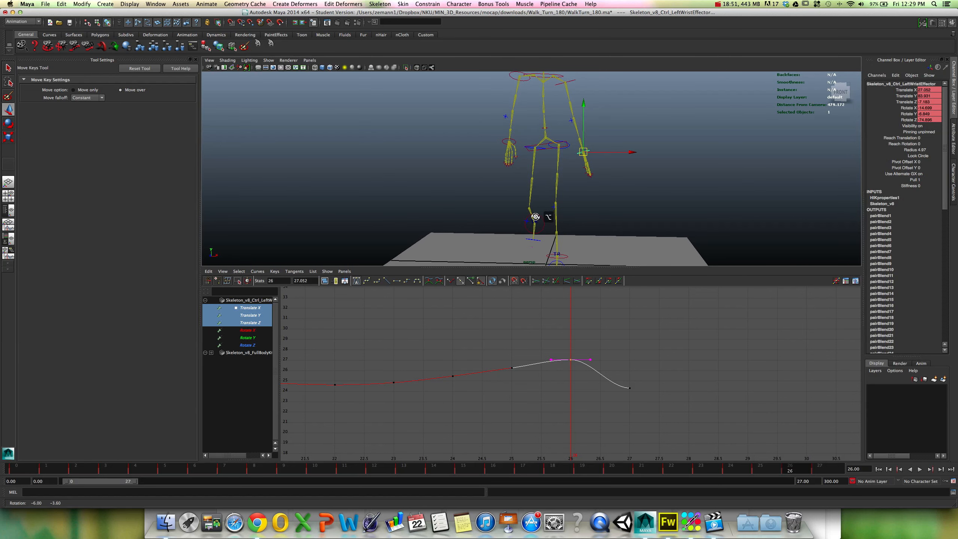
middle_click(570, 339)
shift+middle_drag(570, 339, 585, 348)
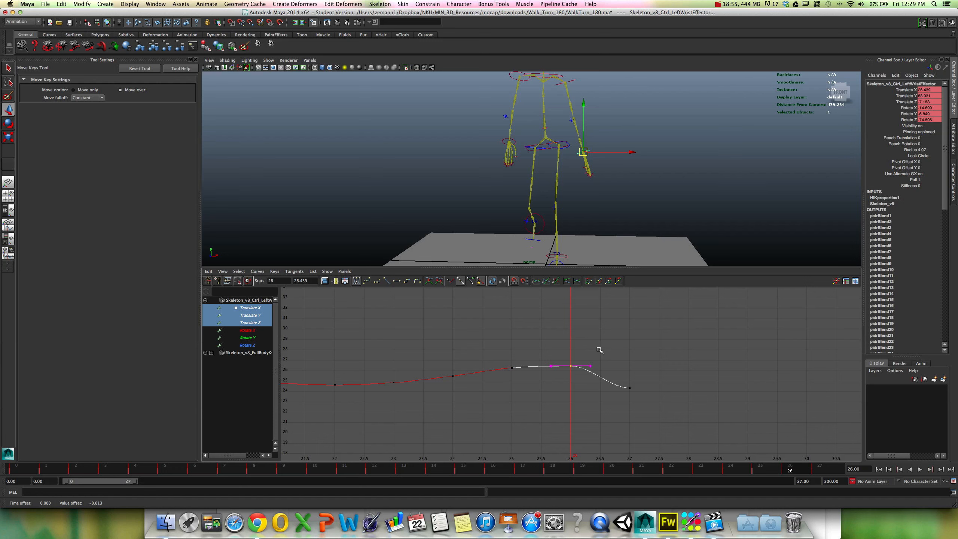
alt+right_drag(541, 371, 562, 377)
shift+middle_drag(589, 332, 590, 345)
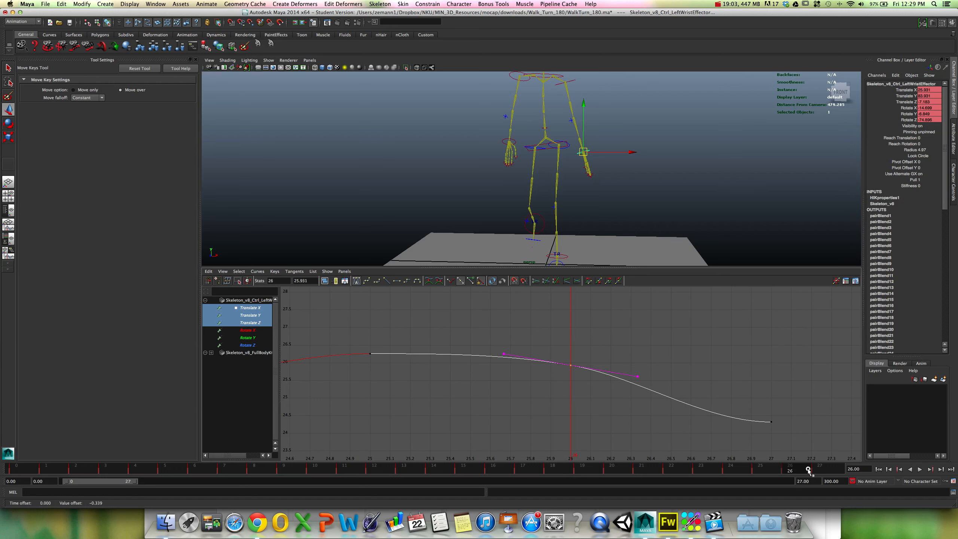
drag(808, 469, 801, 471)
Try lowering the wrist's Translate Y key at frame 26 slightly, and undo the move.
click(247, 317)
key(f)
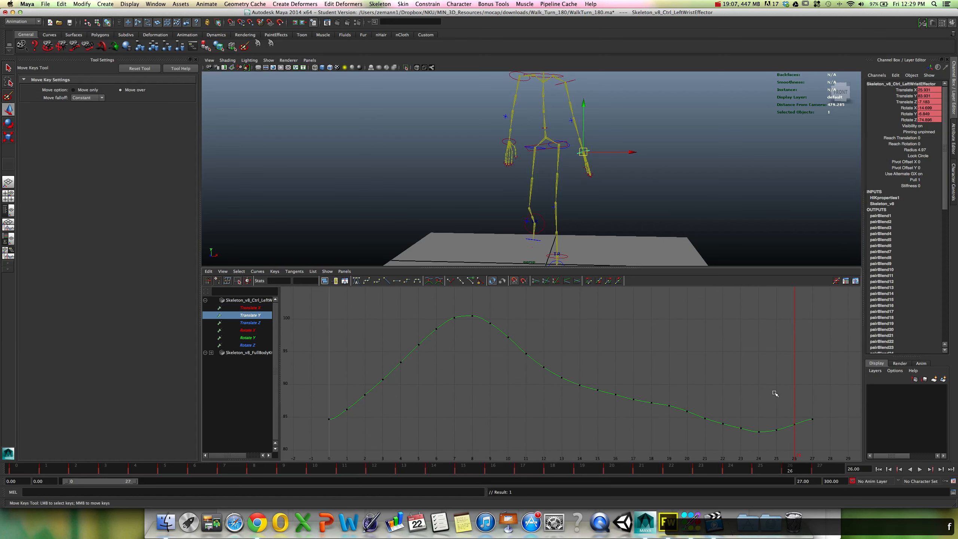
drag(775, 392, 825, 424)
scroll(809, 421, up, 5)
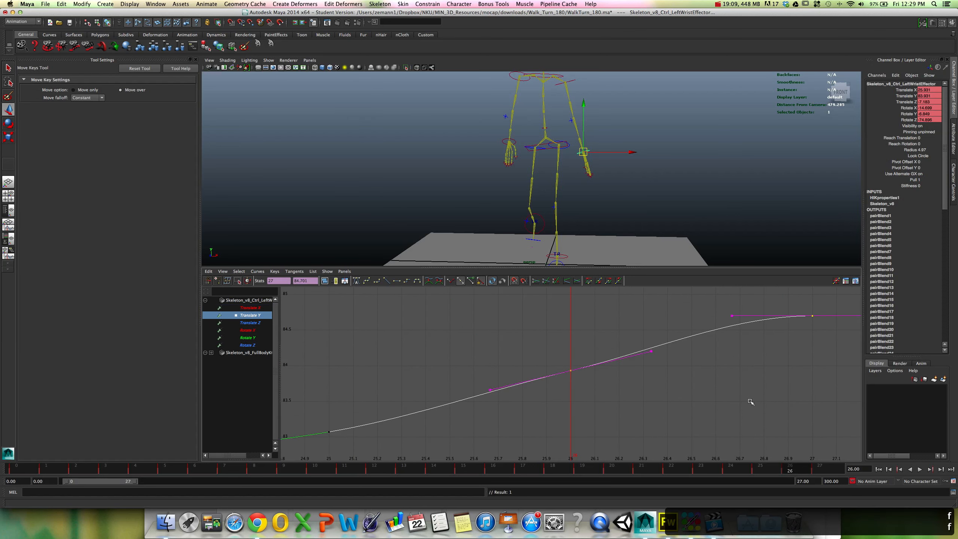
scroll(722, 396, down, 3)
scroll(564, 357, up, 5)
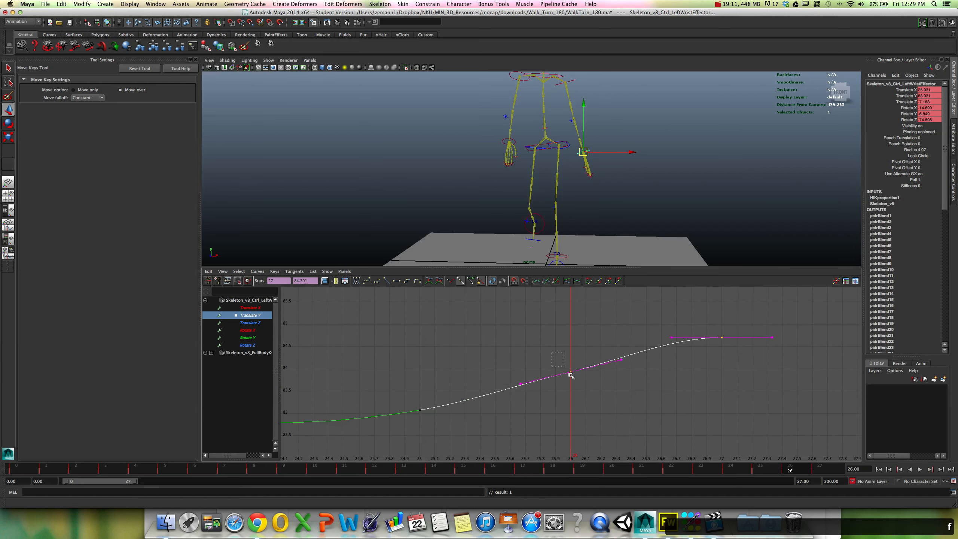
drag(571, 374, 582, 387)
shift+middle_drag(590, 385, 592, 388)
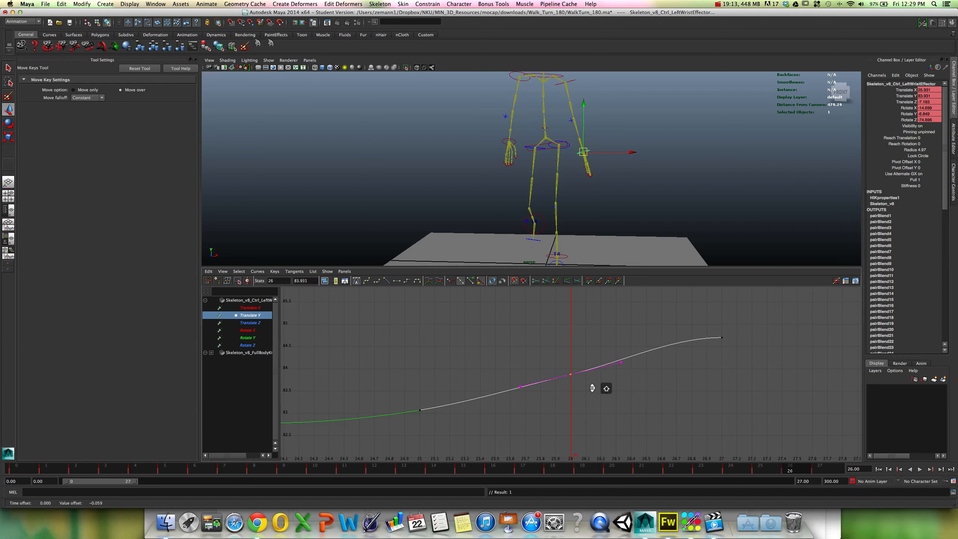
key(z)
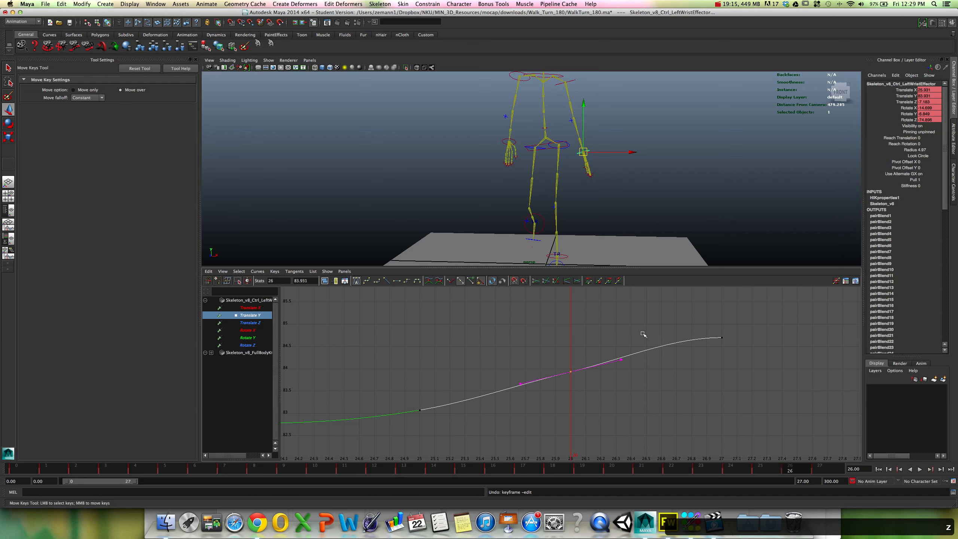
Isolate the wrist's Translate Z curve and frame its keys from frame 25 to 27.
click(250, 323)
key(f)
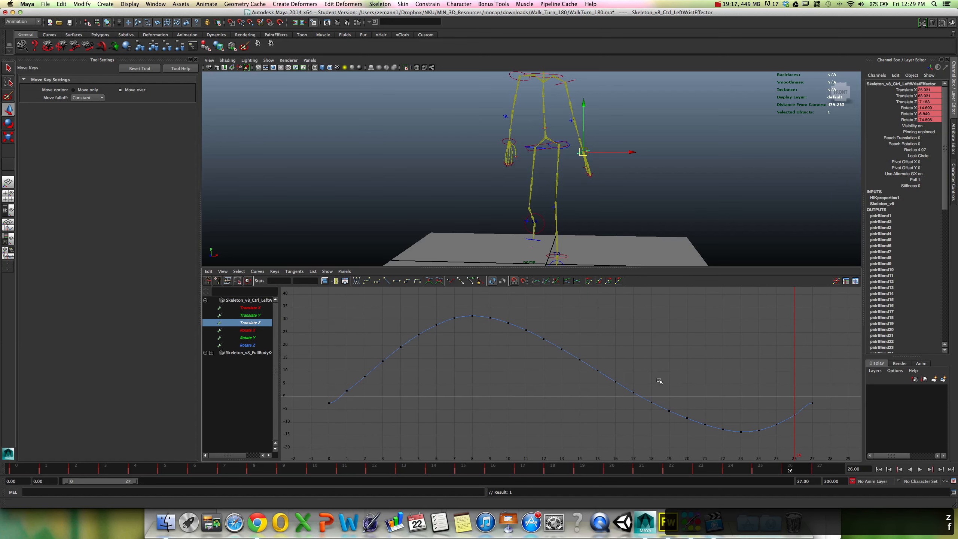
click(812, 403)
key(f)
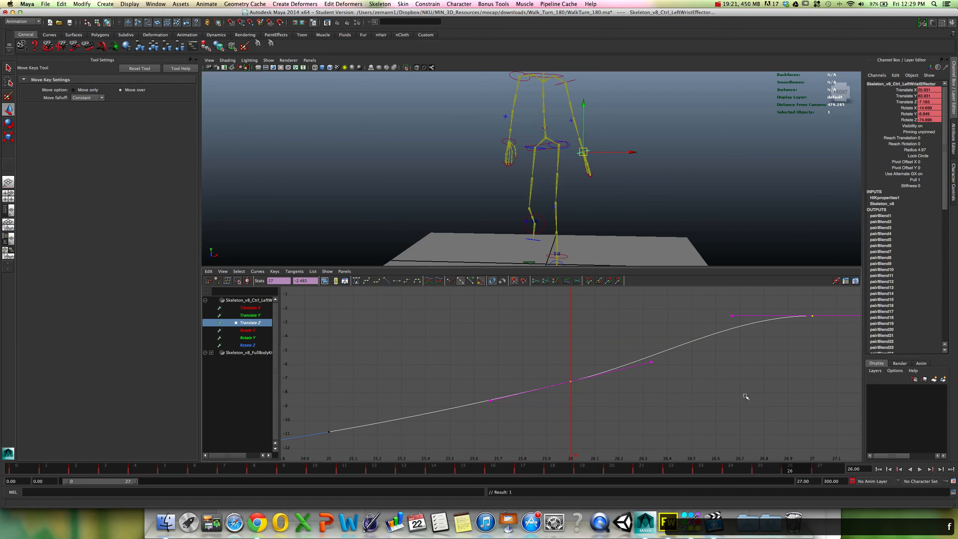
click(711, 419)
scroll(718, 408, down, 4)
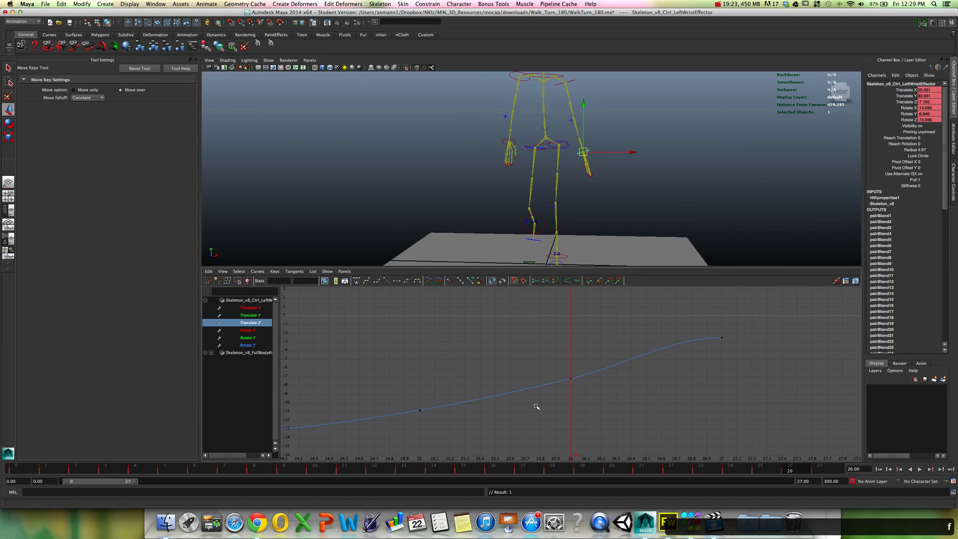
Raise the wrist's Translate Z key at frame 26 to about -5.17, checking the motion against playback.
click(570, 377)
shift+middle_drag(574, 387, 571, 384)
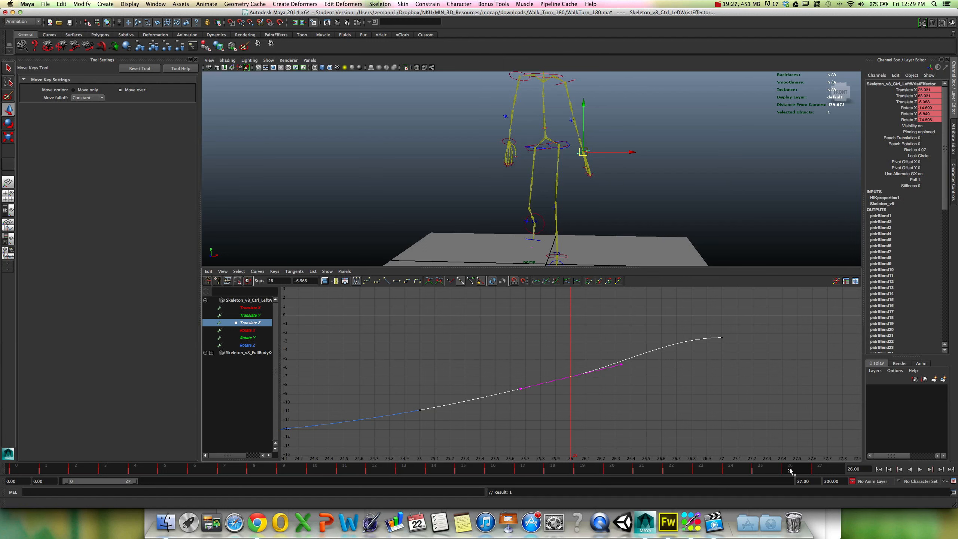
key(alt+v)
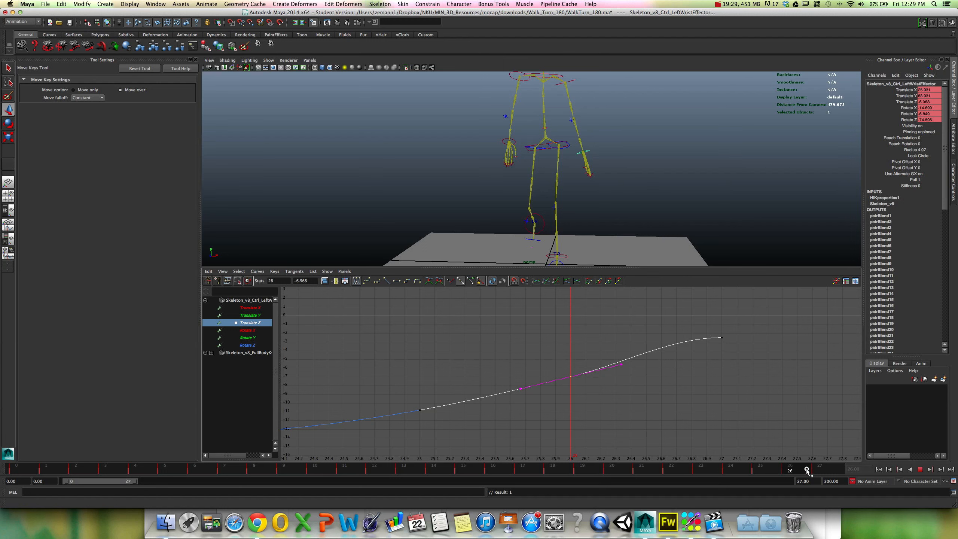
key(alt+v)
shift+middle_drag(654, 413, 640, 393)
key(w)
alt+drag(605, 214, 573, 223)
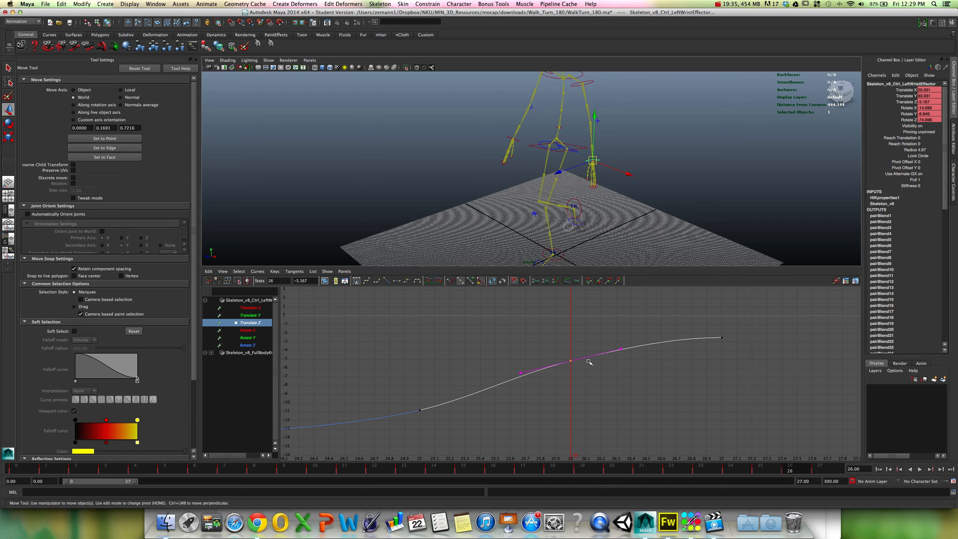
Try lowering the Translate Z key at frame 26 and moving the wrist along Z in the viewport, undoing both.
key(w)
shift+middle_drag(589, 362, 586, 439)
key(z)
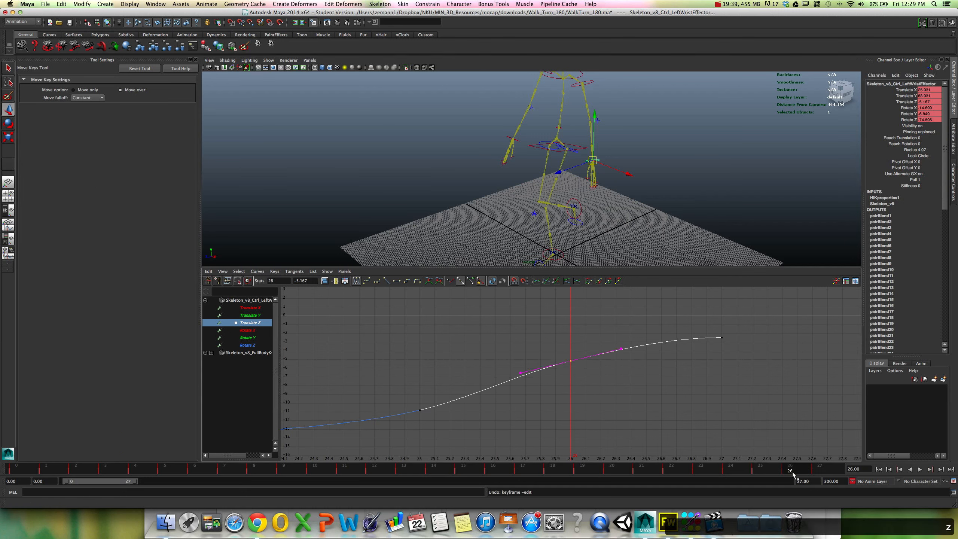
mouse_move(792, 469)
mouse_down()
mouse_move(766, 469)
mouse_move(794, 467)
mouse_up()
click(562, 172)
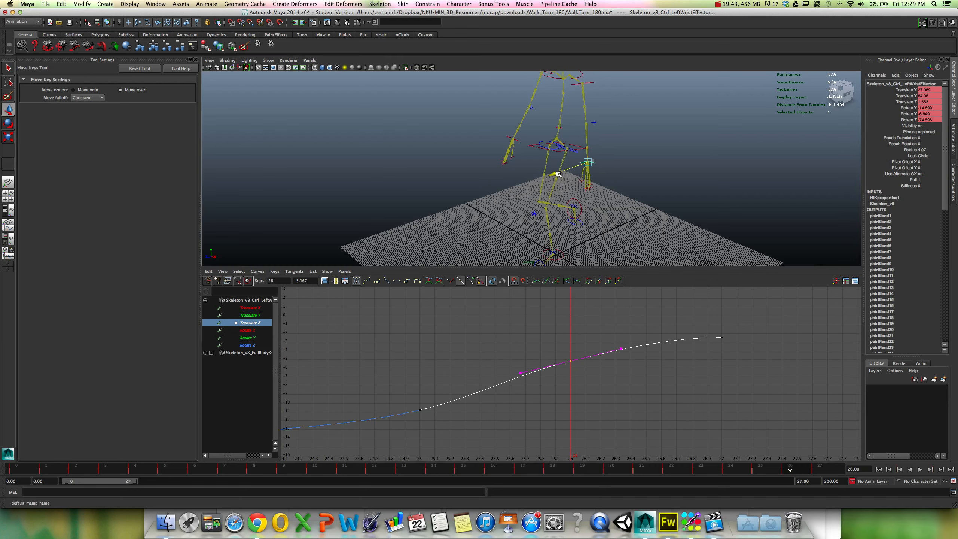
key(z)
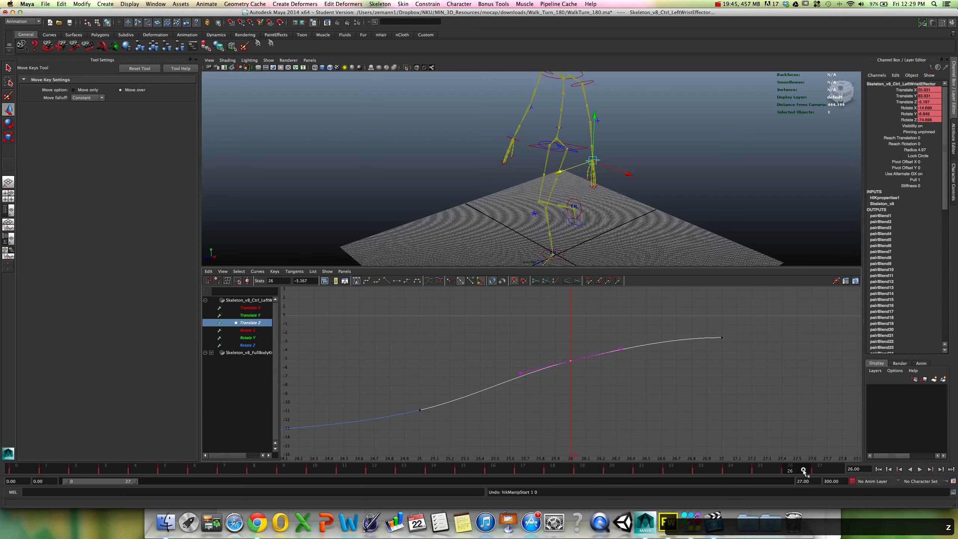
Move the wrist along Z in the viewport at frame 26 to about -3.74, key it, and scrub frames 25 to 27.
key(alt+v)
mouse_move(802, 471)
mouse_down()
mouse_move(813, 471)
mouse_move(804, 470)
mouse_up()
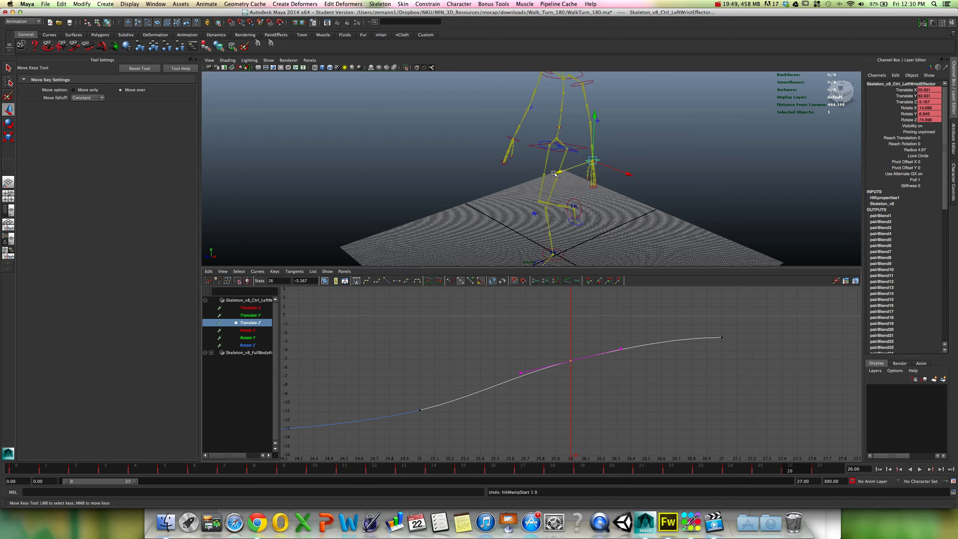
drag(554, 173, 553, 174)
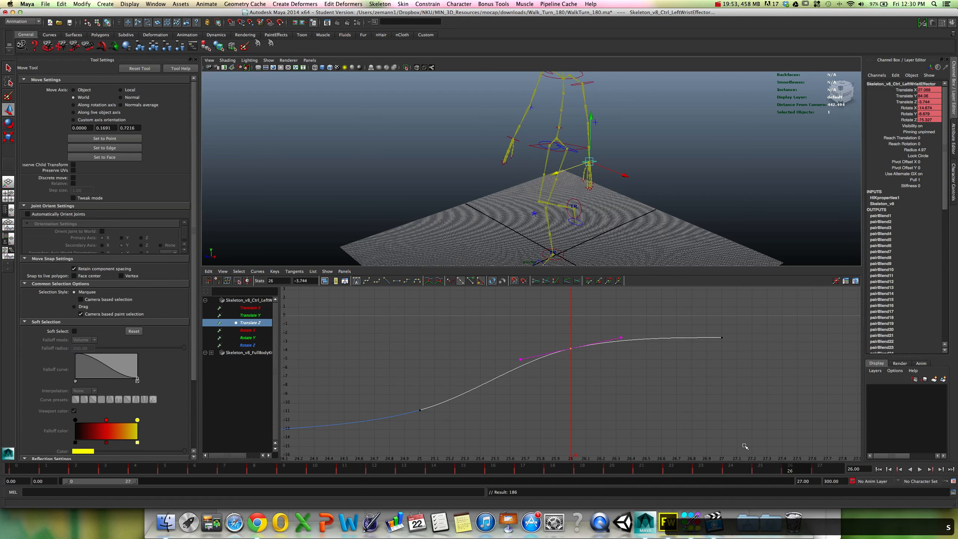
drag(732, 471, 819, 472)
alt+drag(618, 197, 637, 197)
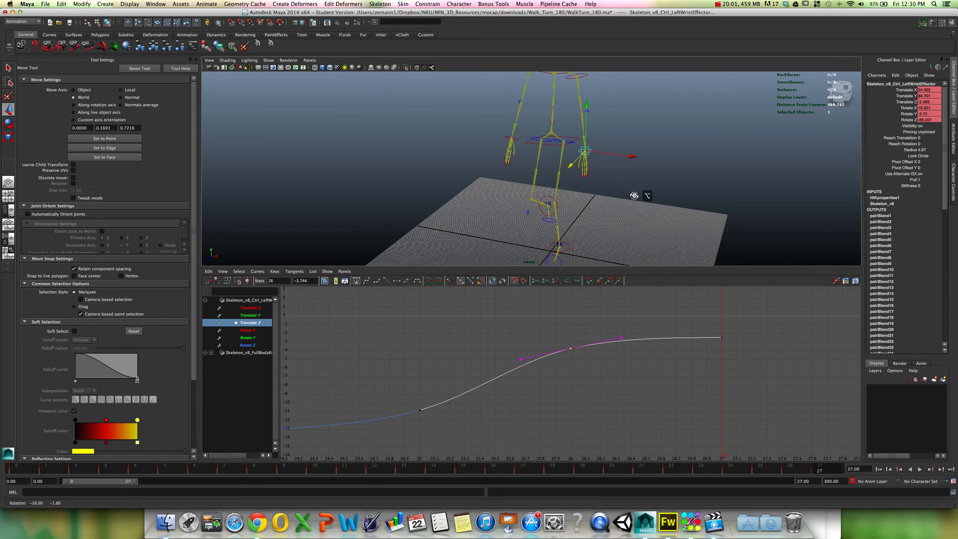
click(761, 470)
click(762, 473)
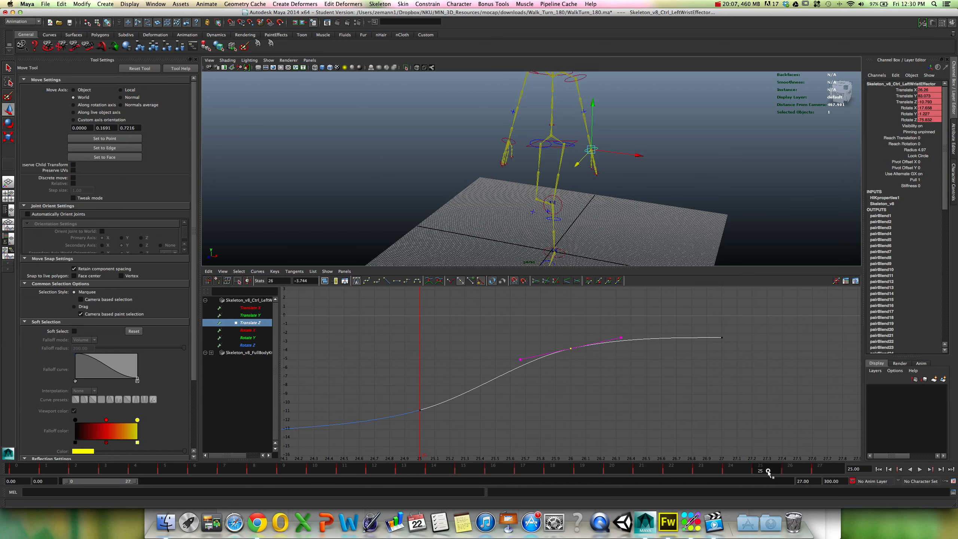
click(788, 474)
Enlarge the perspective view, play the walk cycle from the start, and scrub its last frames.
key(space)
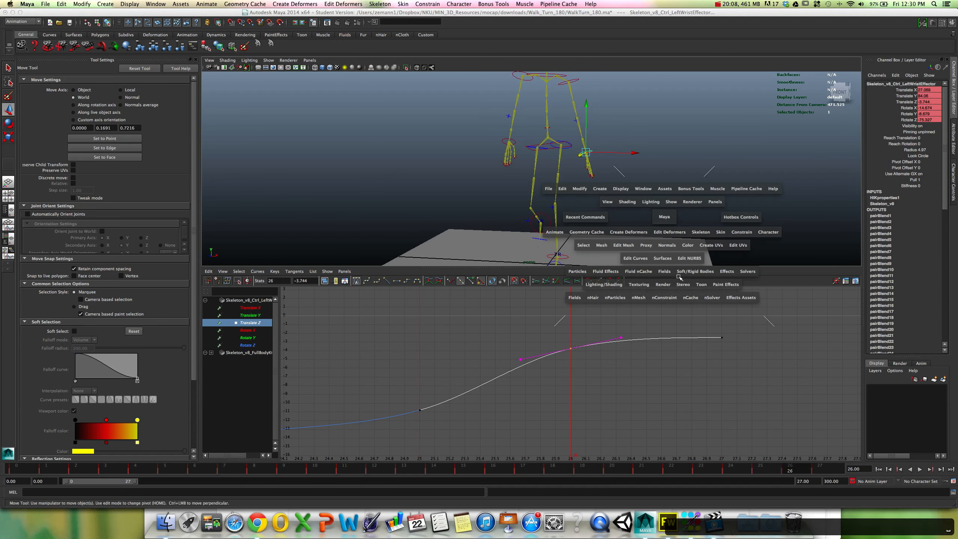
key(space)
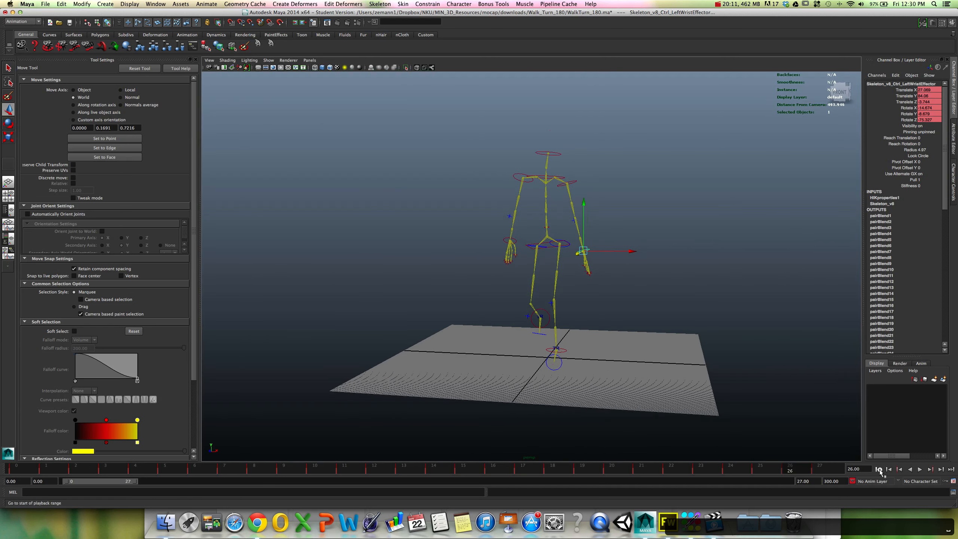
click(878, 469)
click(920, 469)
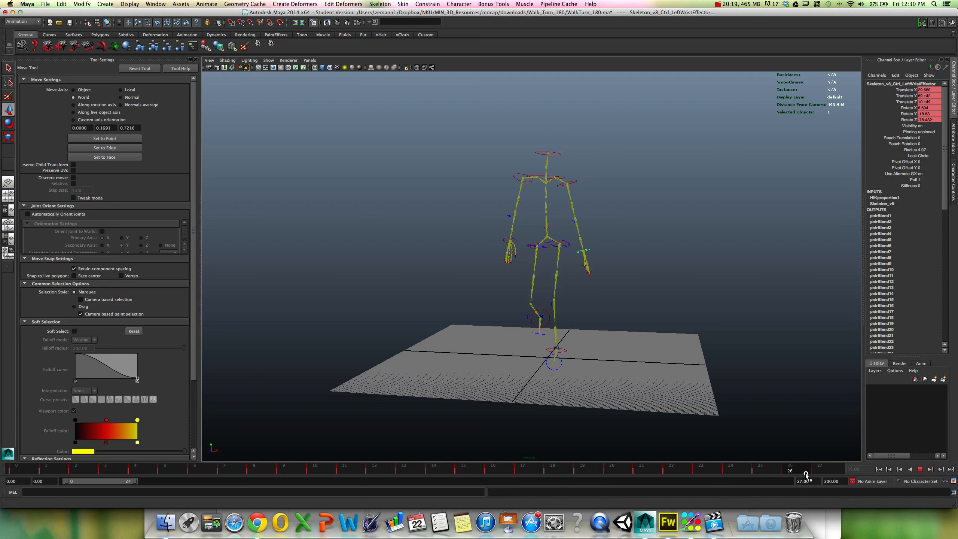
mouse_move(817, 474)
mouse_down()
mouse_move(766, 471)
mouse_move(801, 473)
mouse_up()
click(766, 471)
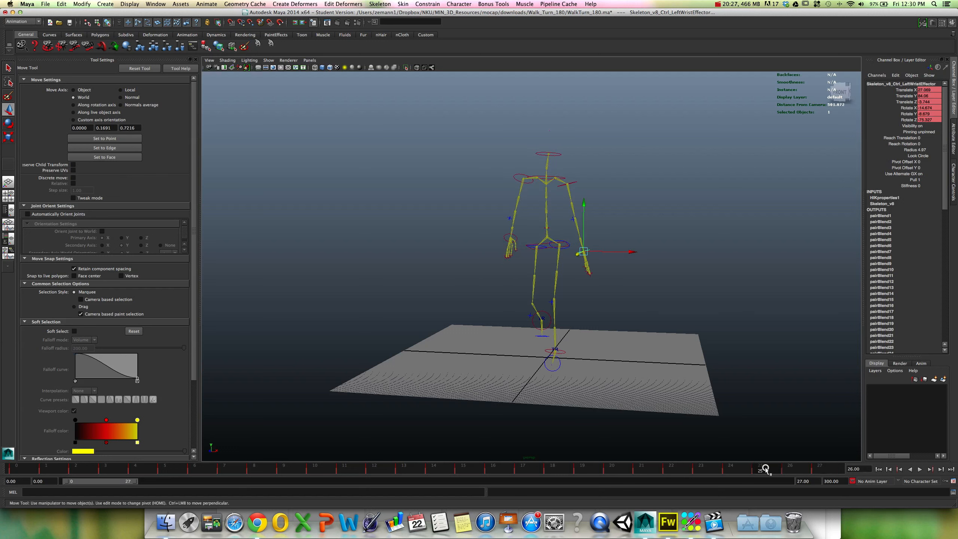
click(791, 469)
Move the left wrist along X at frame 27 to about 27.61, key it, and compare the last frames.
click(819, 468)
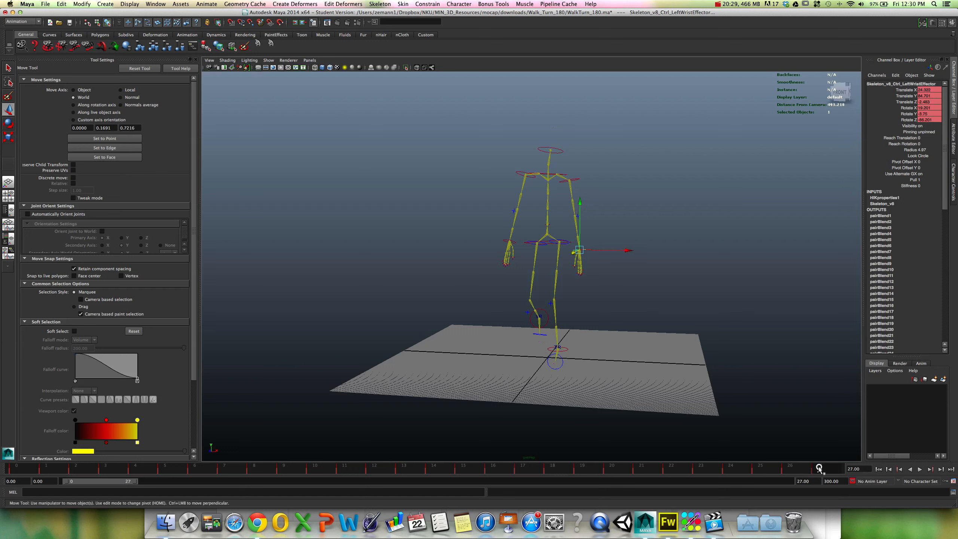
drag(631, 243, 632, 249)
click(758, 469)
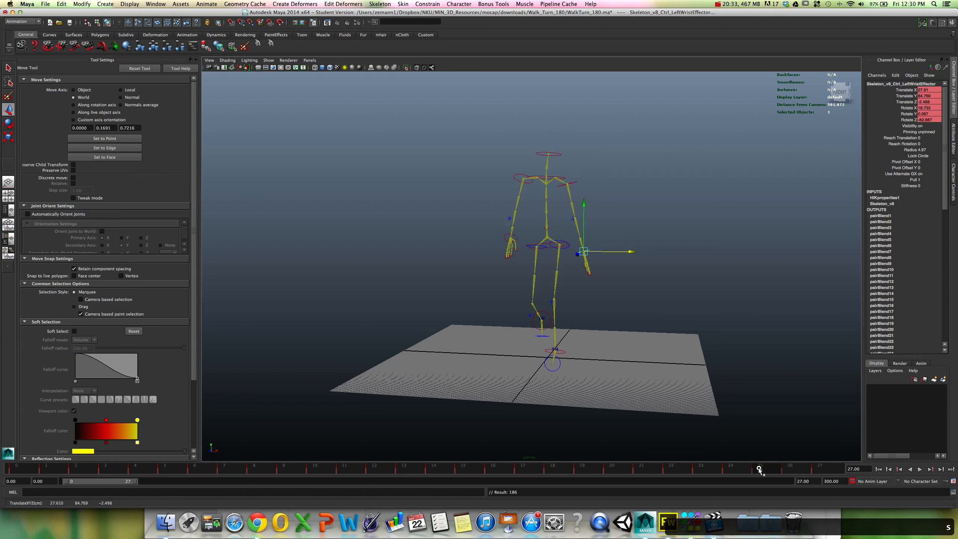
mouse_move(781, 469)
mouse_down()
mouse_move(793, 468)
mouse_move(748, 468)
mouse_move(820, 472)
mouse_move(792, 470)
mouse_up()
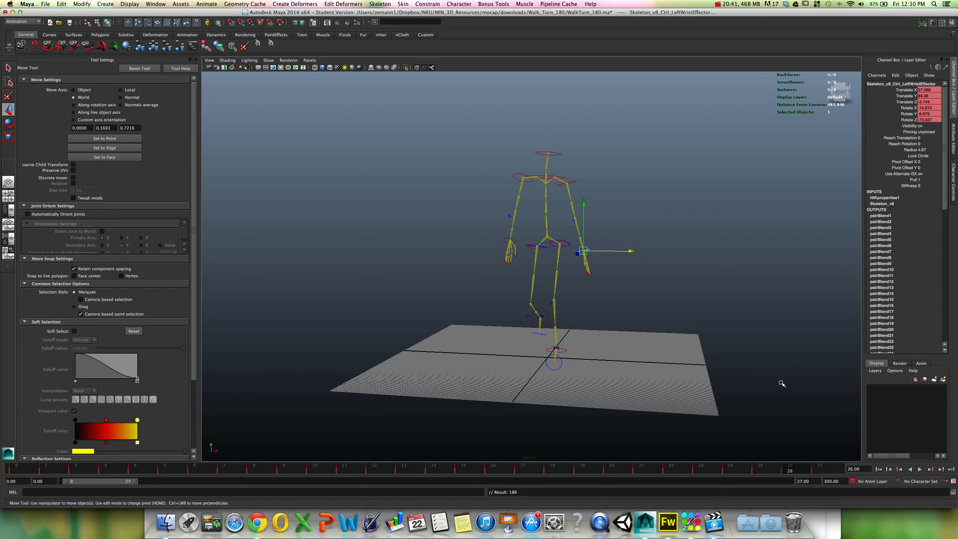
click(819, 469)
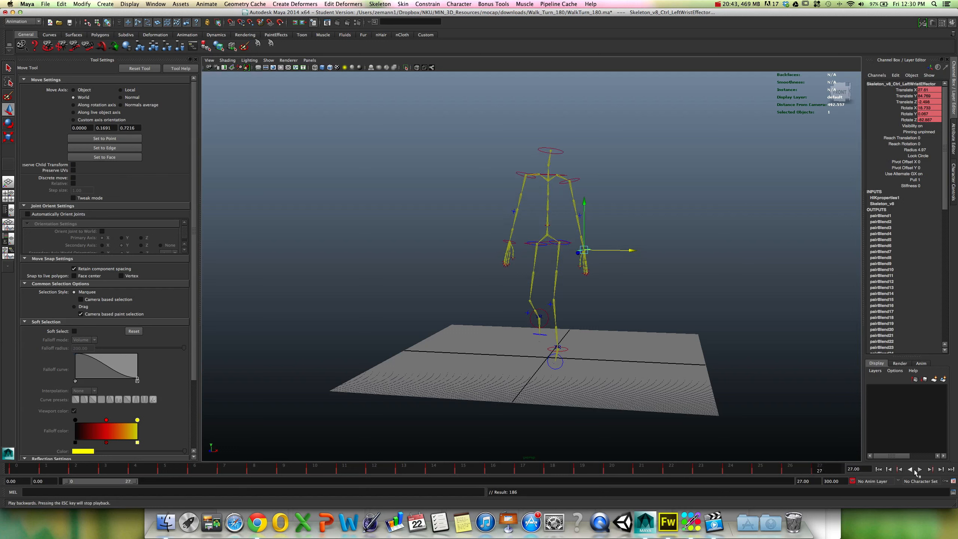
Play the walk cycle from the start and check the wrist's motion at the end of the loop.
click(878, 469)
click(920, 469)
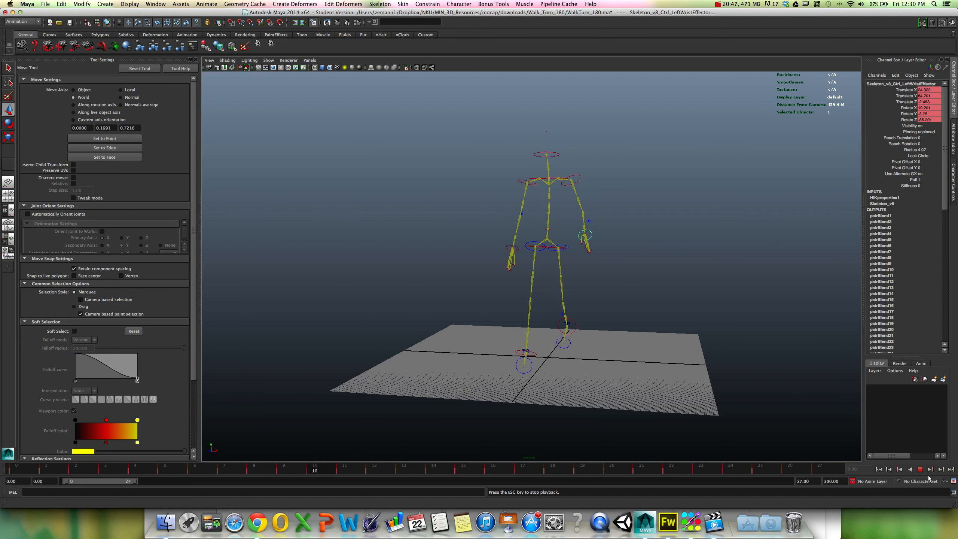
click(920, 469)
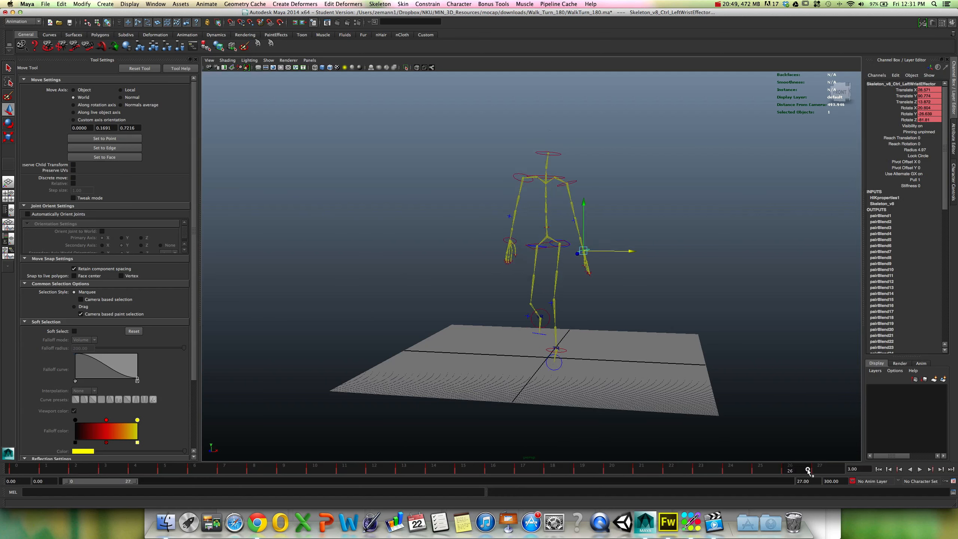
key(alt+v)
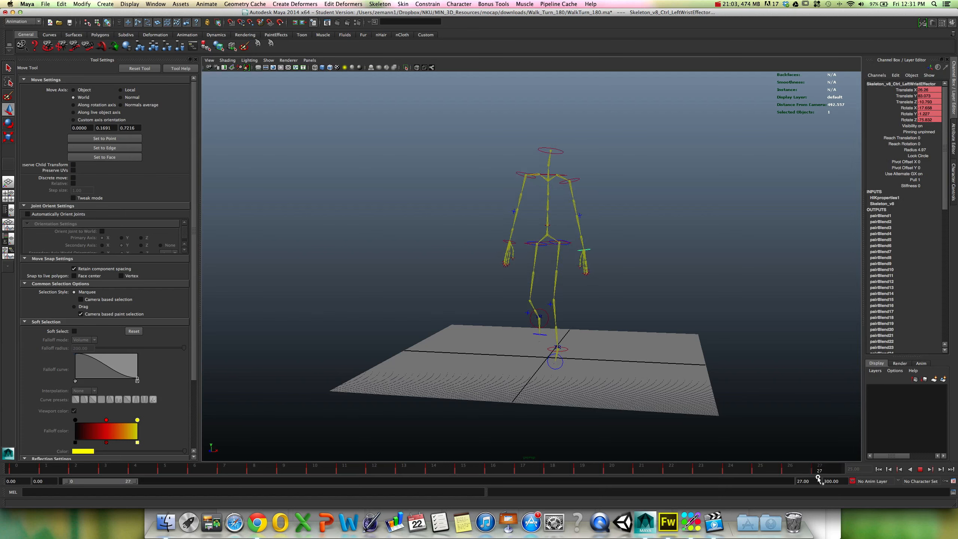
click(817, 476)
Examine the left hand's pose up close at frames 26 and 27 from different angles.
alt+drag(663, 332, 637, 351)
alt+right_drag(710, 344, 785, 344)
alt+drag(659, 340, 661, 324)
alt+right_drag(666, 327, 713, 335)
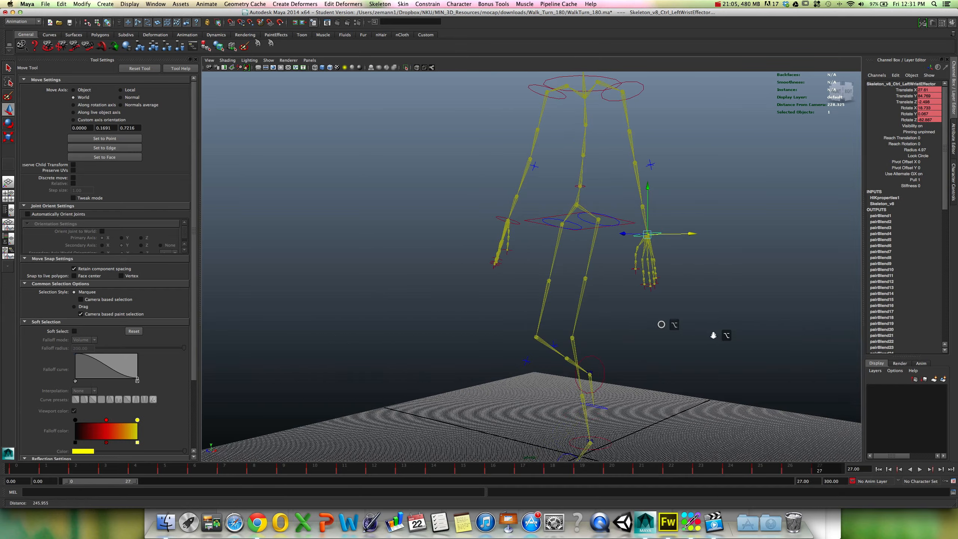
drag(796, 473, 799, 468)
click(819, 473)
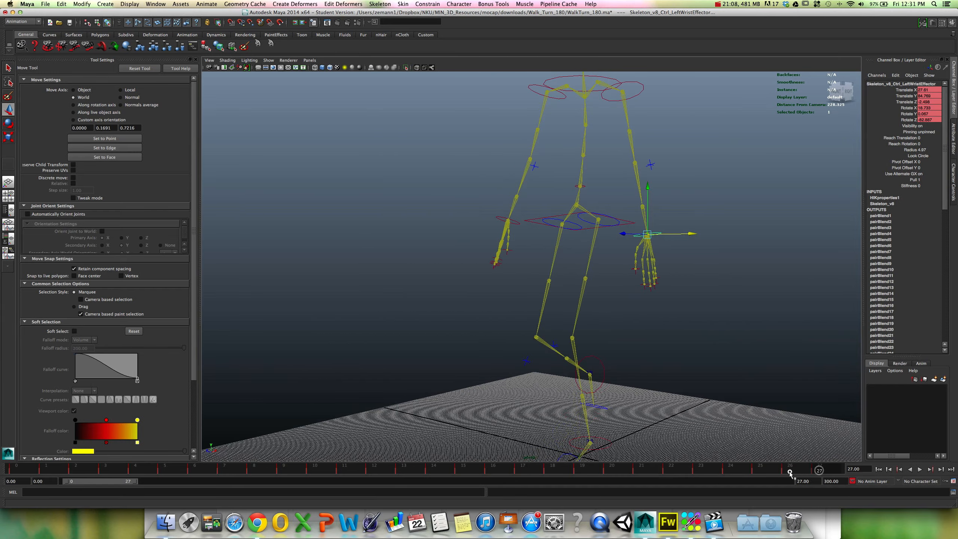
click(792, 471)
click(822, 471)
alt+drag(625, 278, 674, 291)
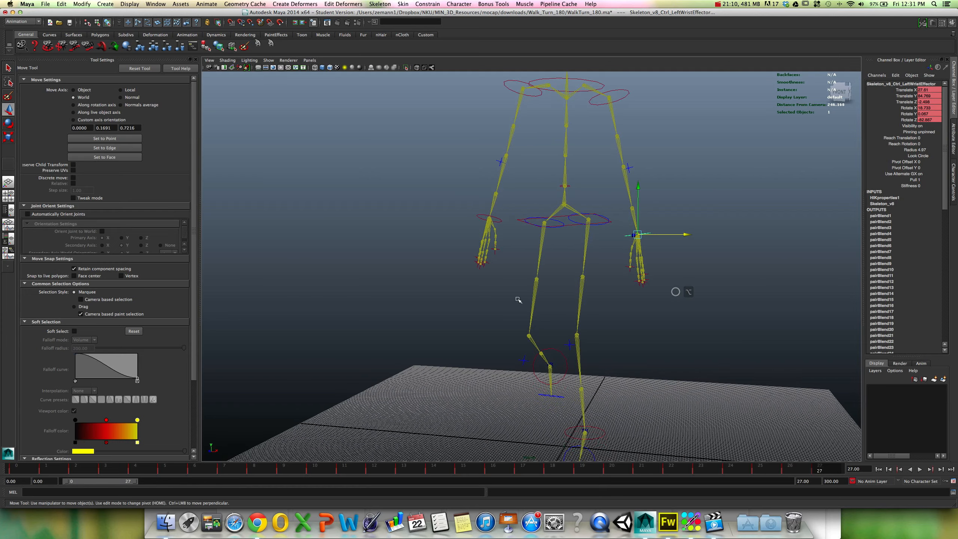
Bring back the Graph Editor and isolate the wrist's rotation curves, framing the Rotate Z keys at frames 26 and 27.
key(space)
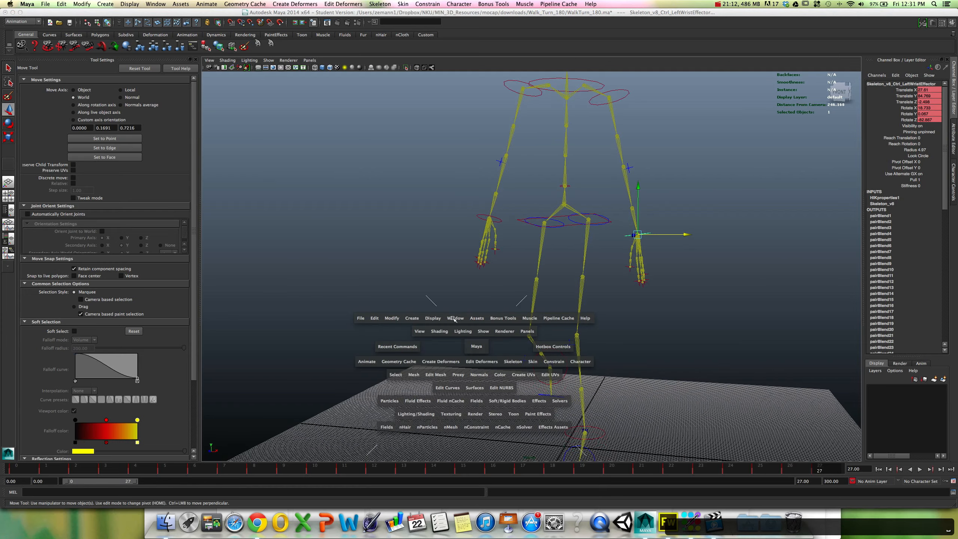
key(space)
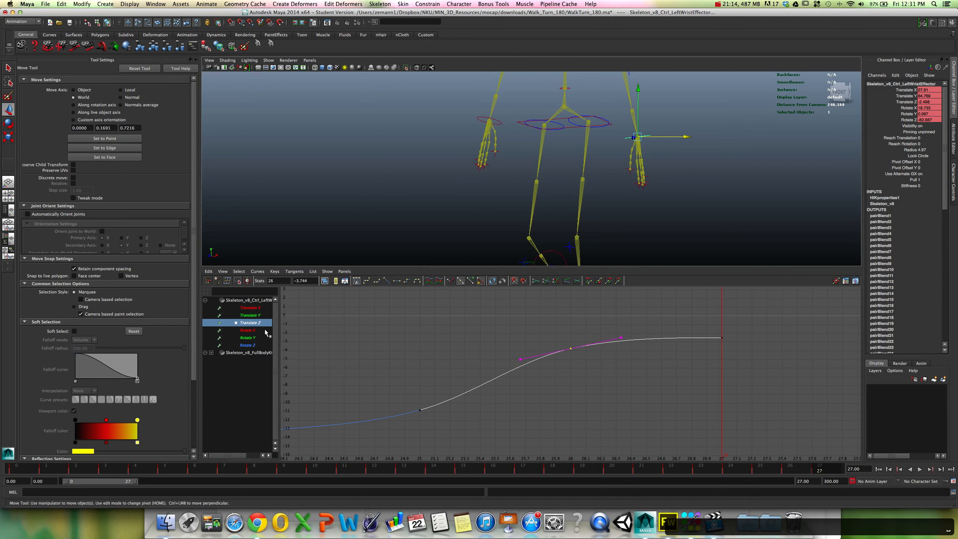
drag(266, 330, 264, 345)
key(f)
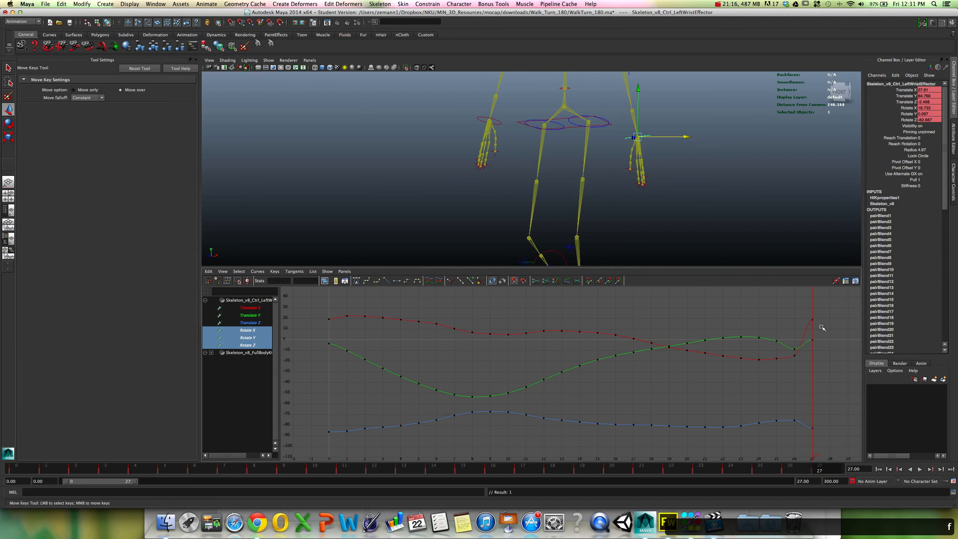
drag(823, 402, 792, 438)
key(f)
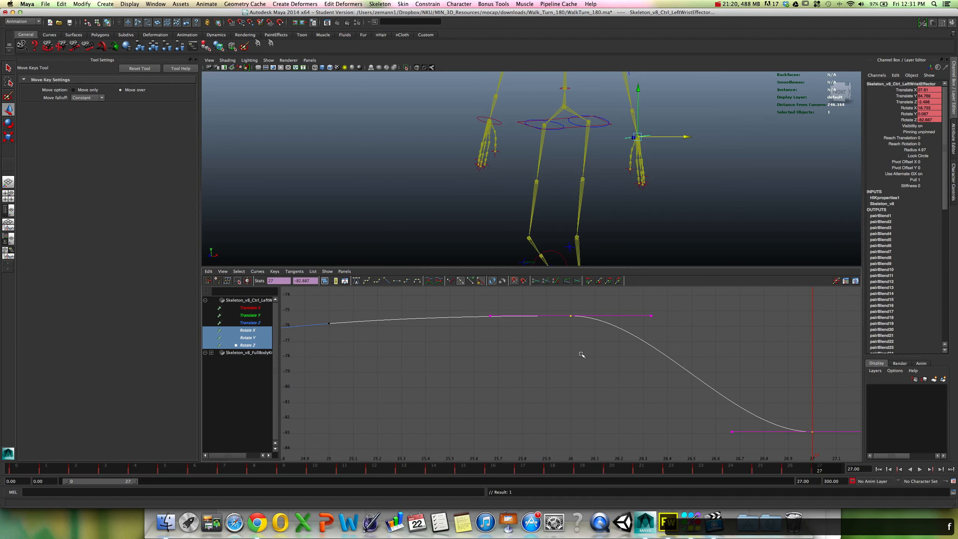
Review the full Rotate X, Y and Z curves and return the animation to frame 0.
alt+right_drag(769, 383, 752, 383)
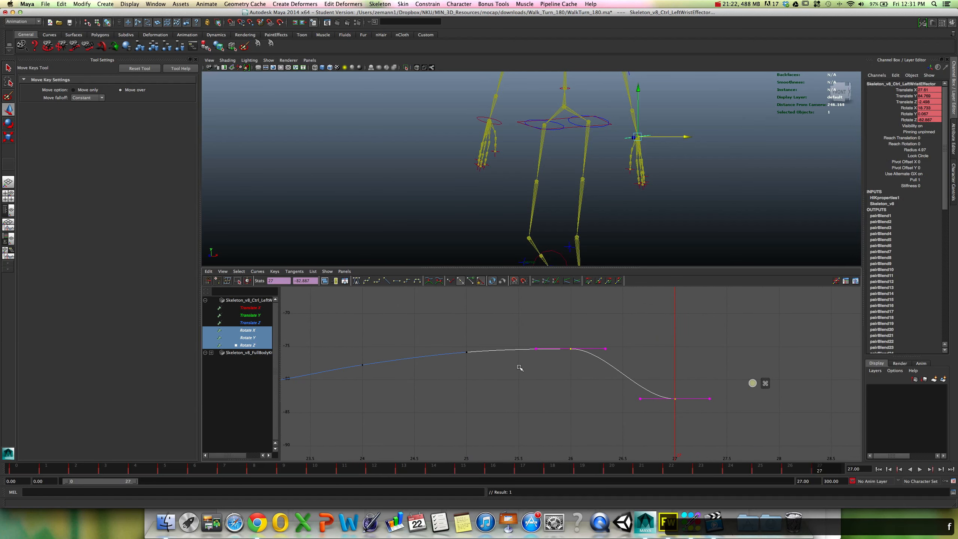
click(698, 357)
alt+right_drag(709, 357, 557, 358)
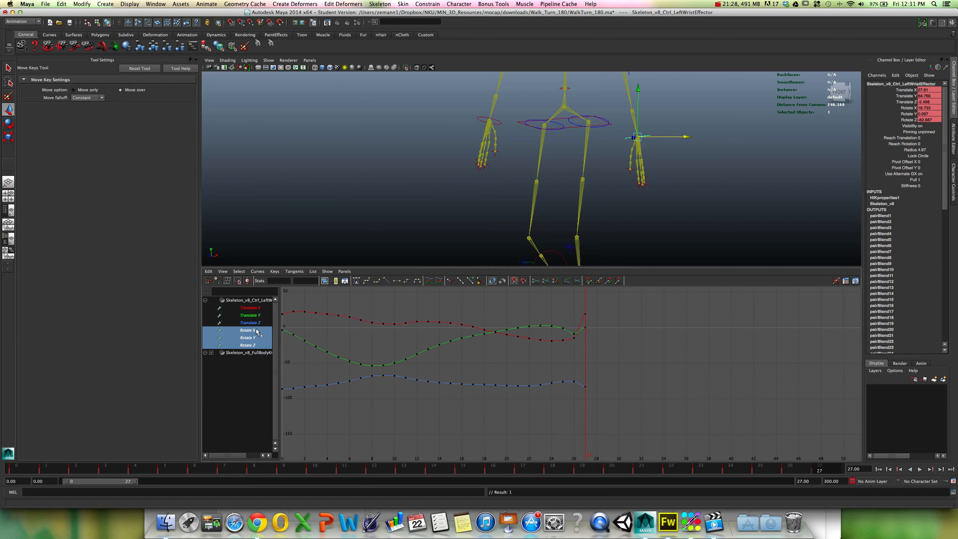
click(16, 470)
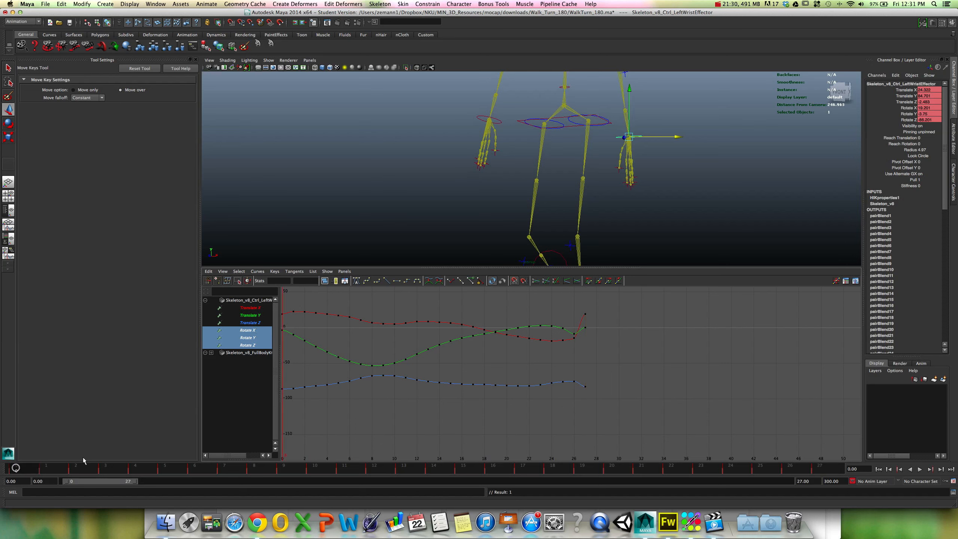
mouse_move(484, 392)
alt+right_down()
mouse_move(424, 385)
mouse_move(488, 387)
alt+right_up()
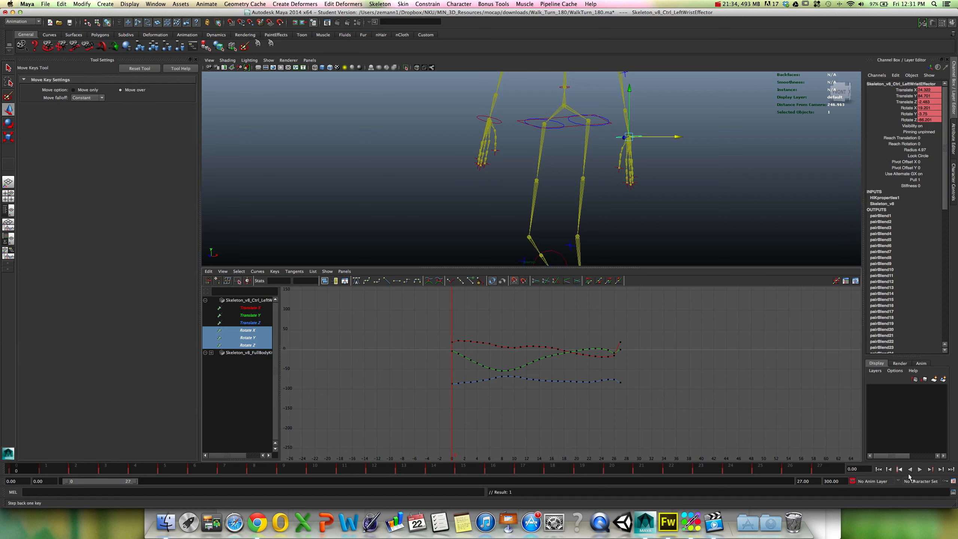
Compare the left wrist's Rotate X, Y and Z key values at frame 0 with those at frame 27.
click(951, 469)
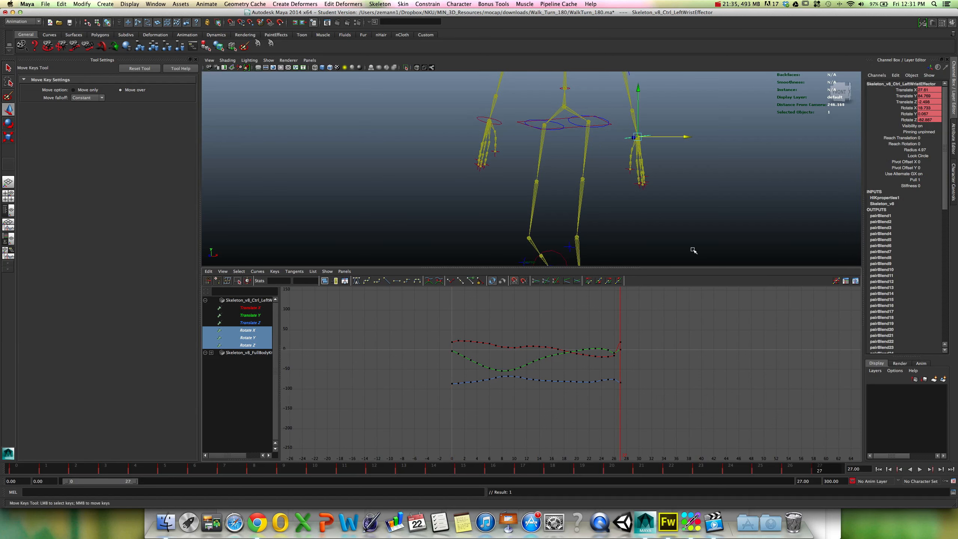
alt+drag(688, 231, 683, 218)
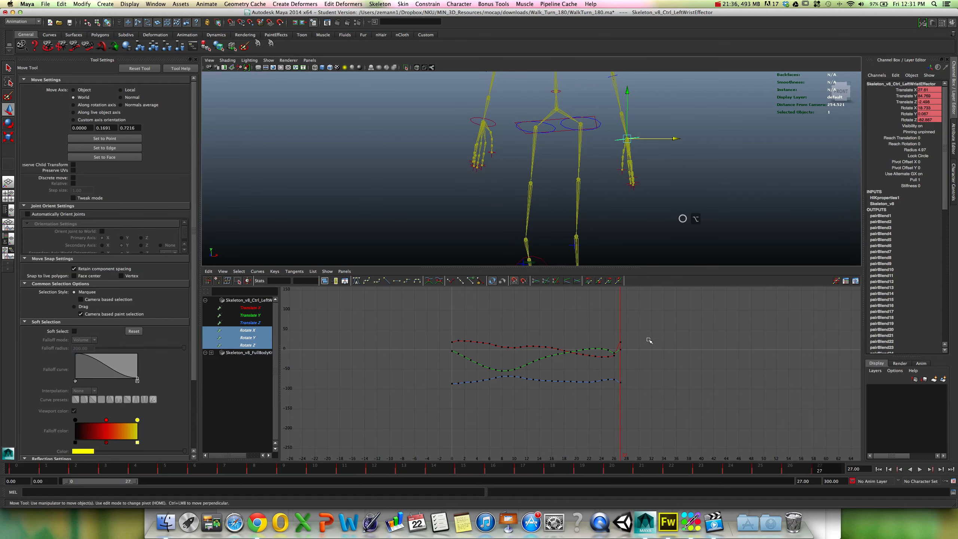
mouse_move(614, 356)
alt+right_down()
mouse_move(650, 362)
mouse_move(620, 362)
alt+right_up()
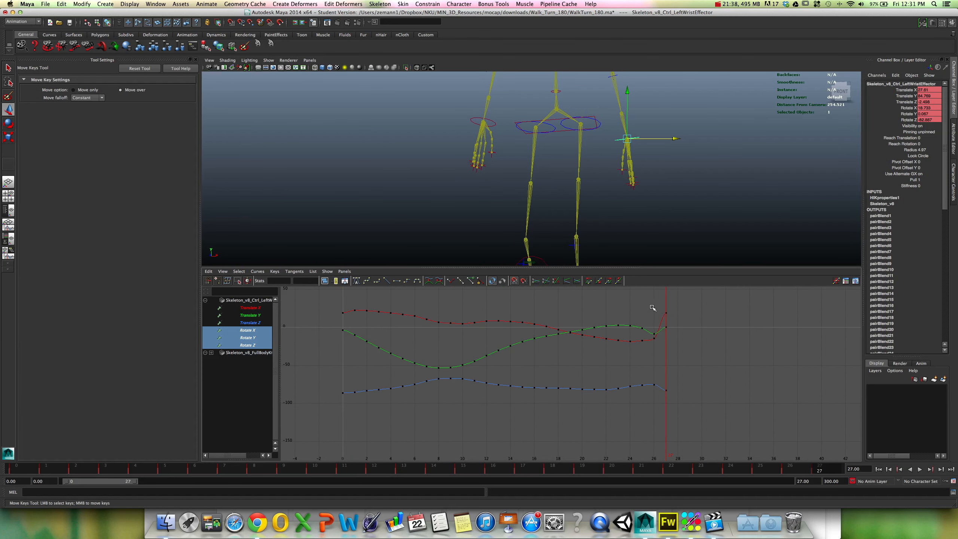
drag(346, 318, 347, 317)
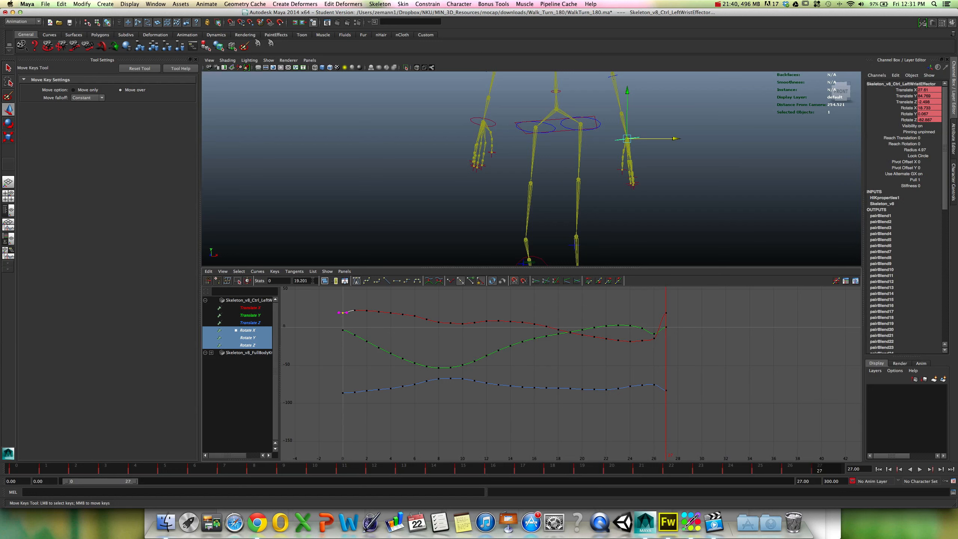
drag(684, 304, 656, 319)
drag(318, 299, 348, 319)
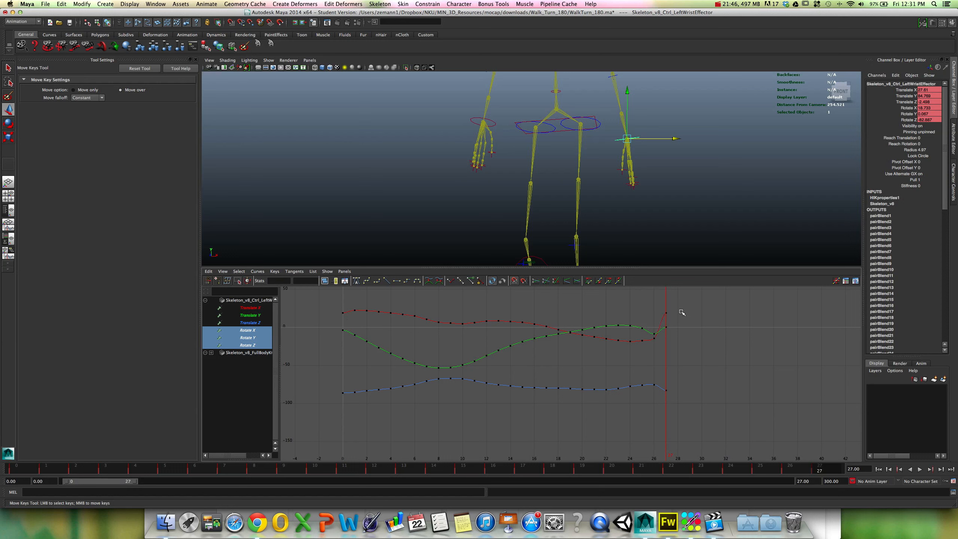
drag(681, 311, 659, 318)
drag(310, 309, 350, 401)
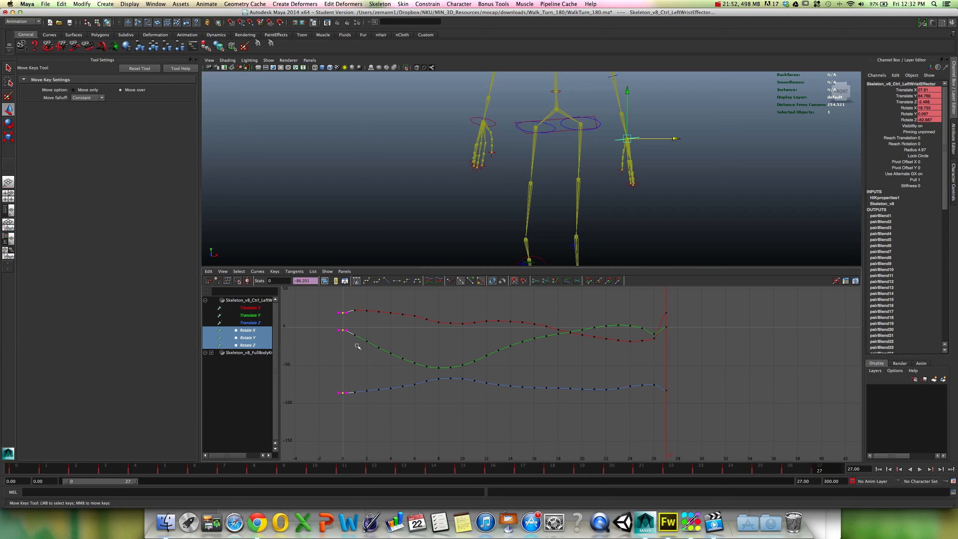
drag(726, 311, 656, 399)
click(713, 342)
drag(666, 330, 663, 329)
drag(327, 327, 344, 343)
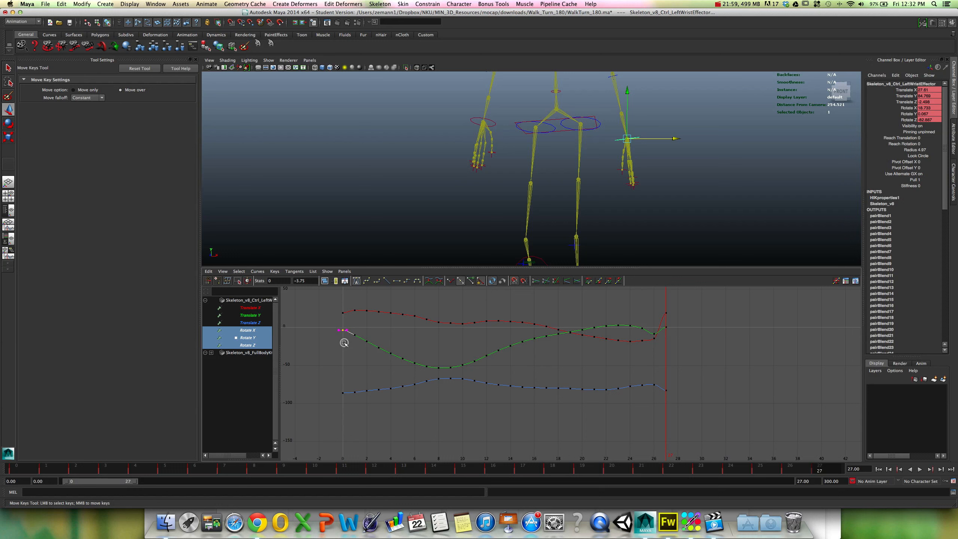
click(675, 298)
key(alt+v)
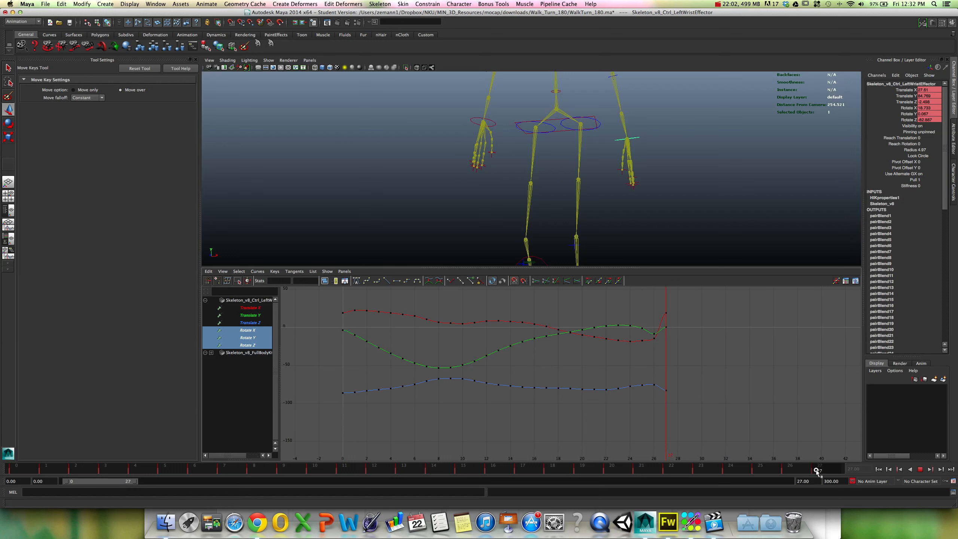
click(816, 469)
Copy the left wrist effector's keys at frame 0 and paste them onto frame 27.
click(878, 469)
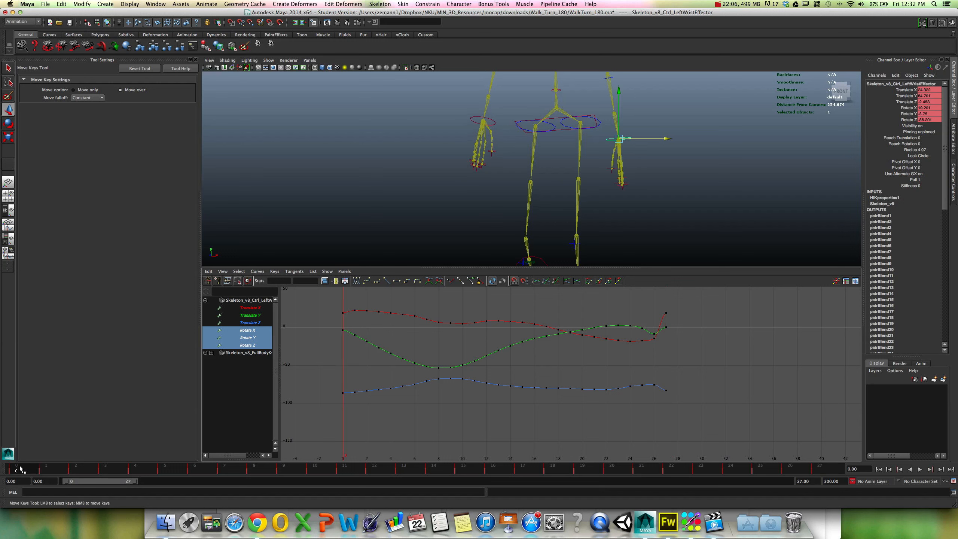
right_click(21, 469)
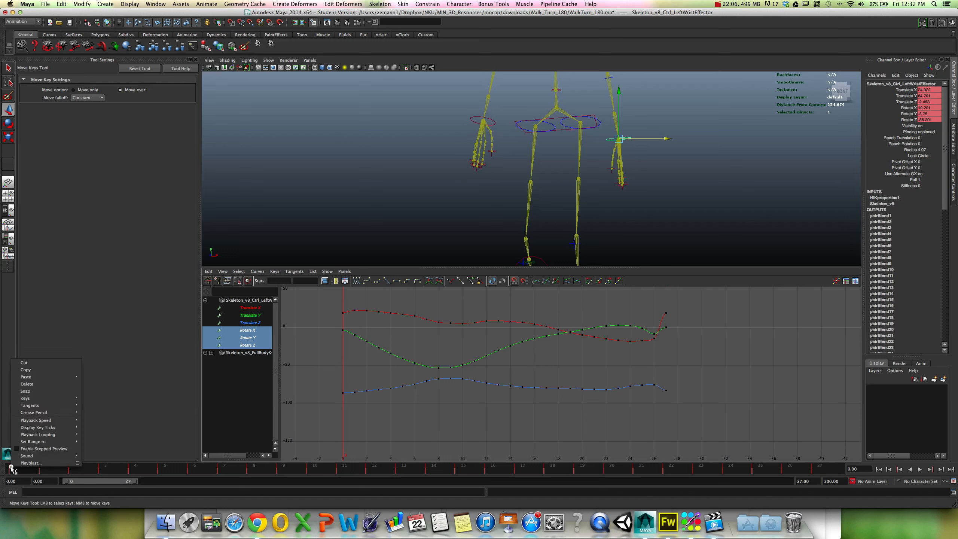
click(36, 369)
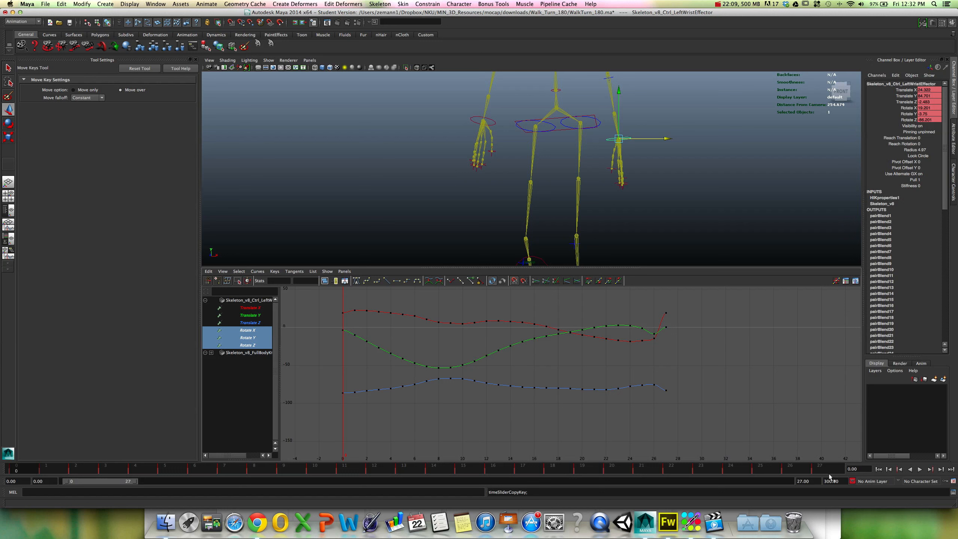
click(826, 469)
right_click(827, 468)
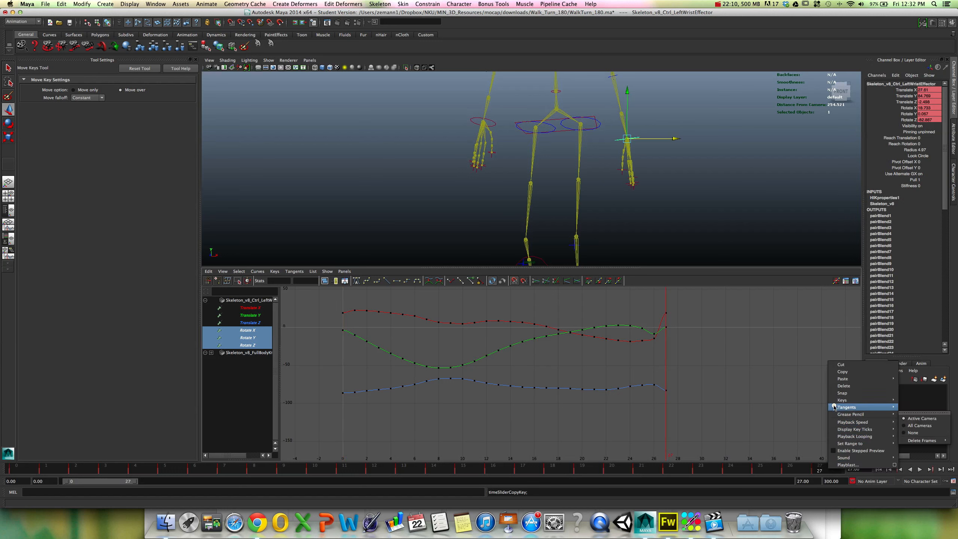
mouse_move(839, 379)
click(912, 383)
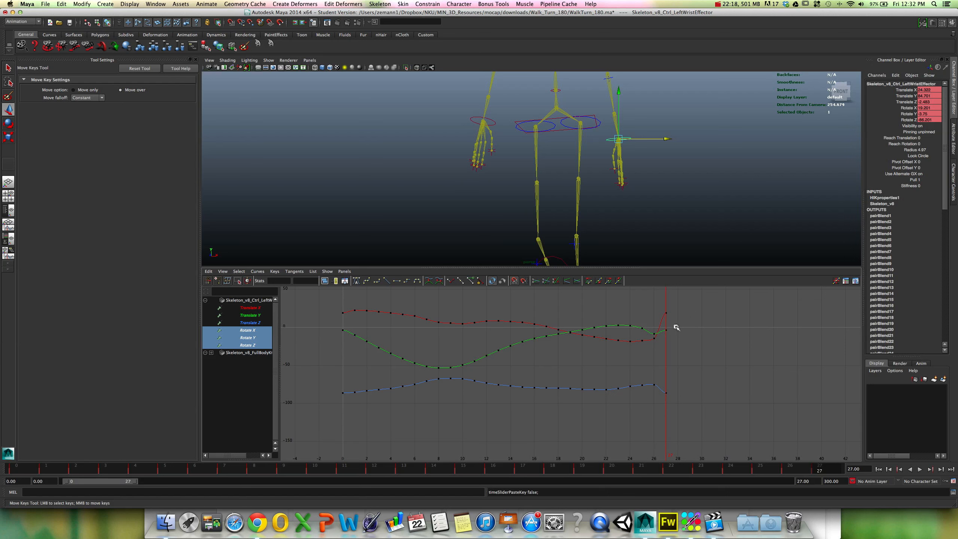
Copy the Rotate X value of the frame 0 key and set the frame 27 key to it, 19.201.
drag(676, 328, 659, 333)
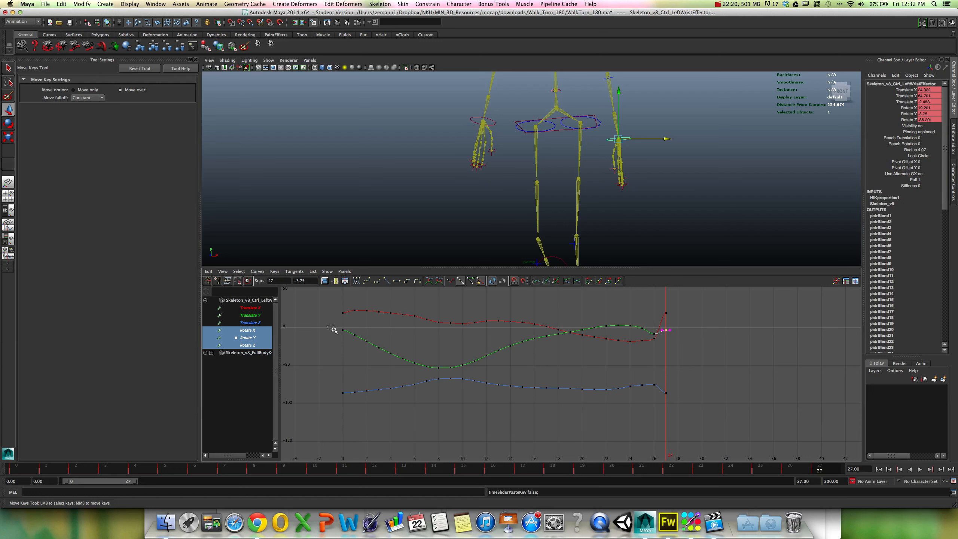
drag(343, 341, 318, 298)
click(312, 280)
key(super+c)
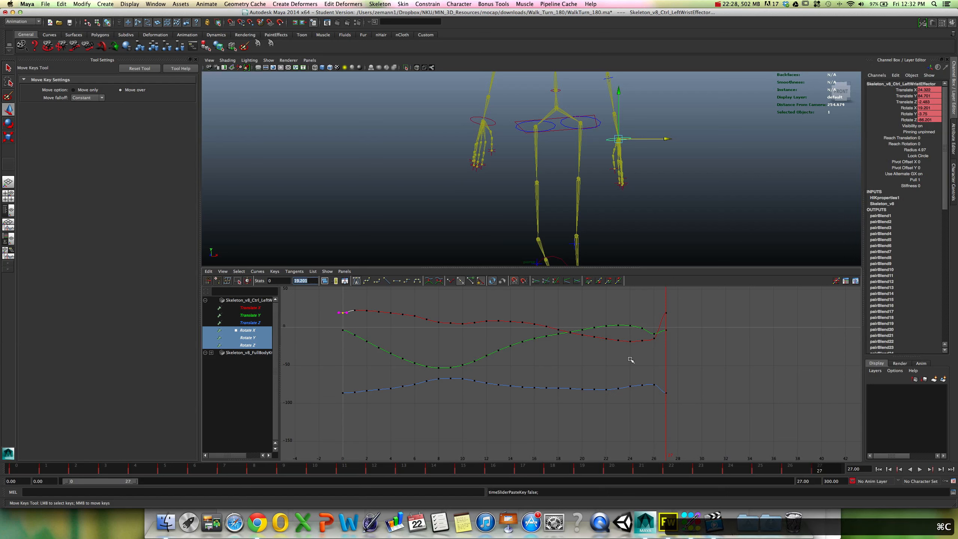
drag(694, 325, 662, 309)
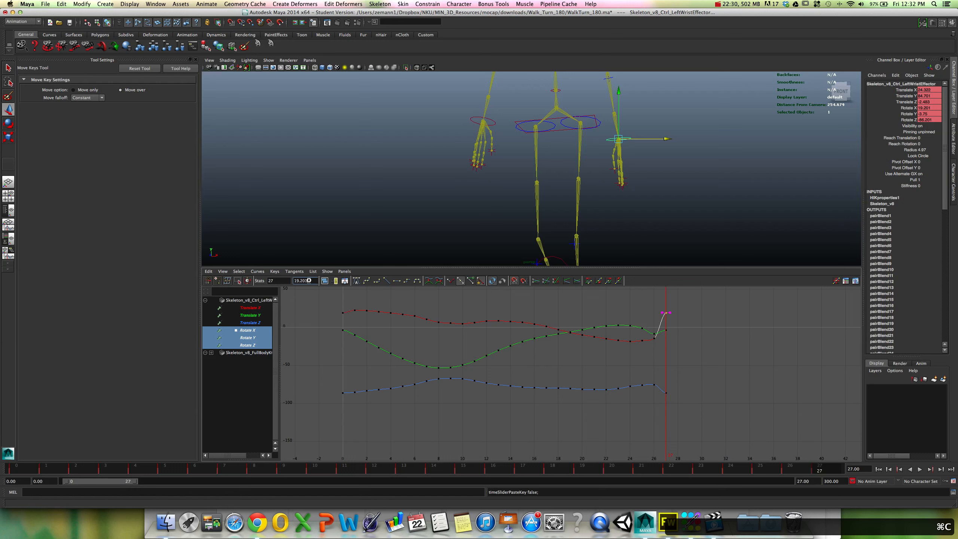
key(super+v)
key(Return)
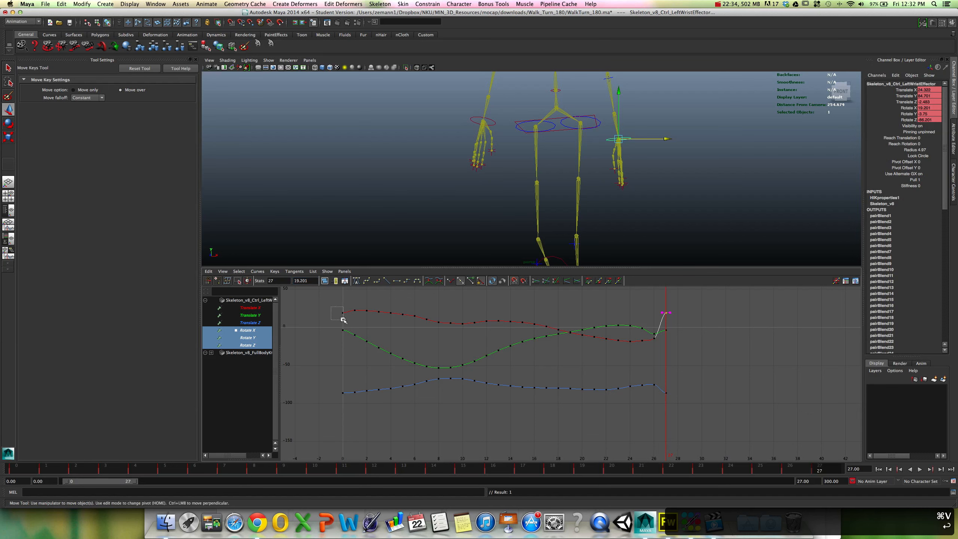
click(665, 315)
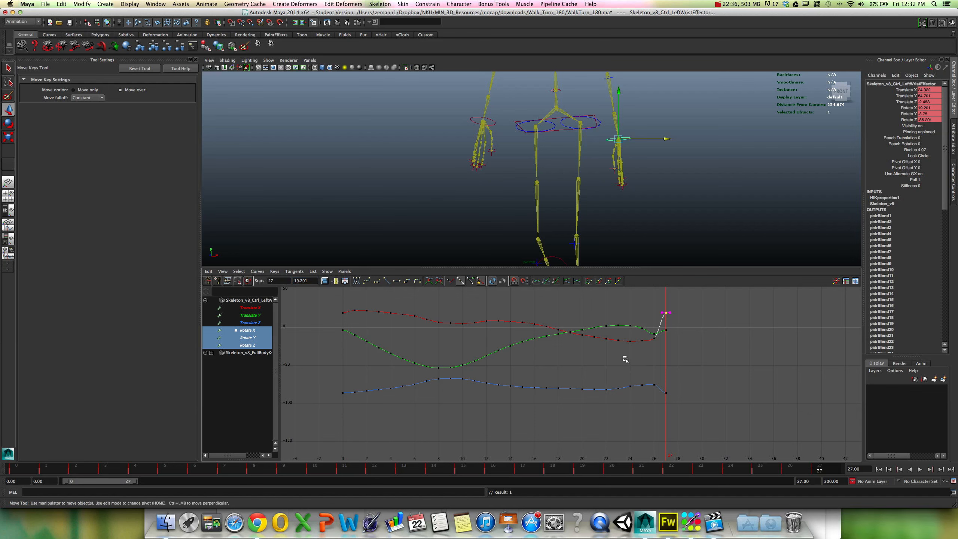
click(656, 368)
Delete the left wrist's Rotate X, Y and Z keys at frame 26.
alt+right_drag(636, 369, 648, 362)
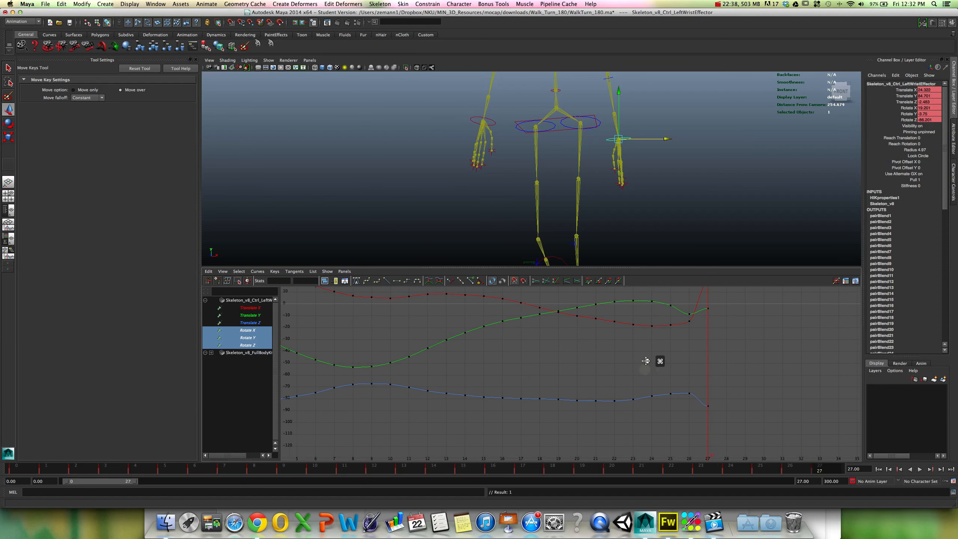
alt+middle_drag(647, 362, 616, 380)
alt+right_drag(616, 380, 627, 380)
drag(651, 326, 662, 419)
key(Delete)
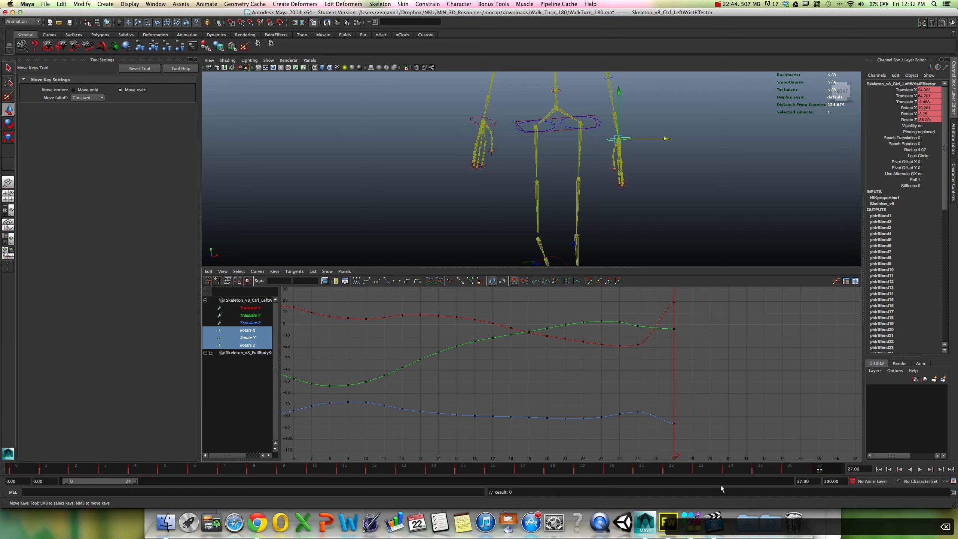
Play the walk cycle and scrub the last frames to check the wrist's motion into the loop.
key(alt+v)
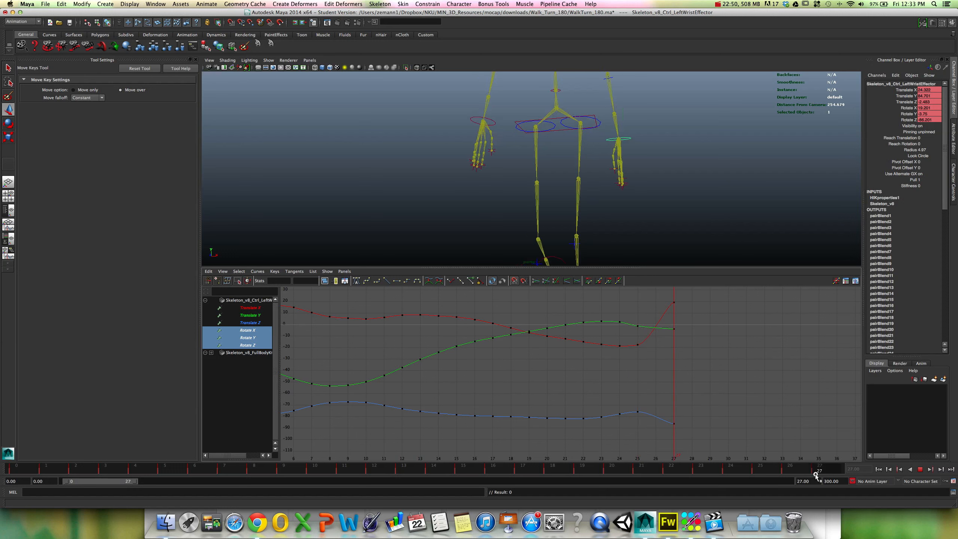
key(alt+v)
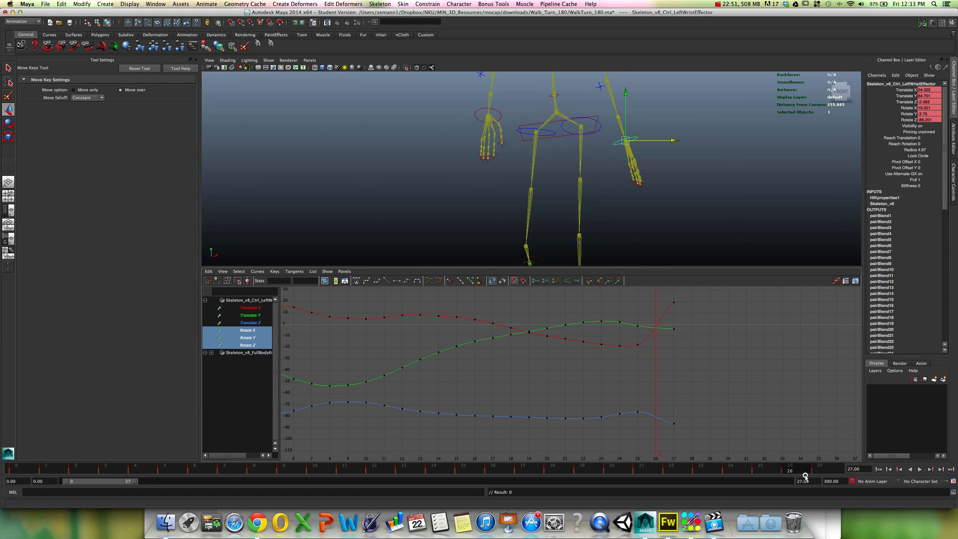
click(920, 470)
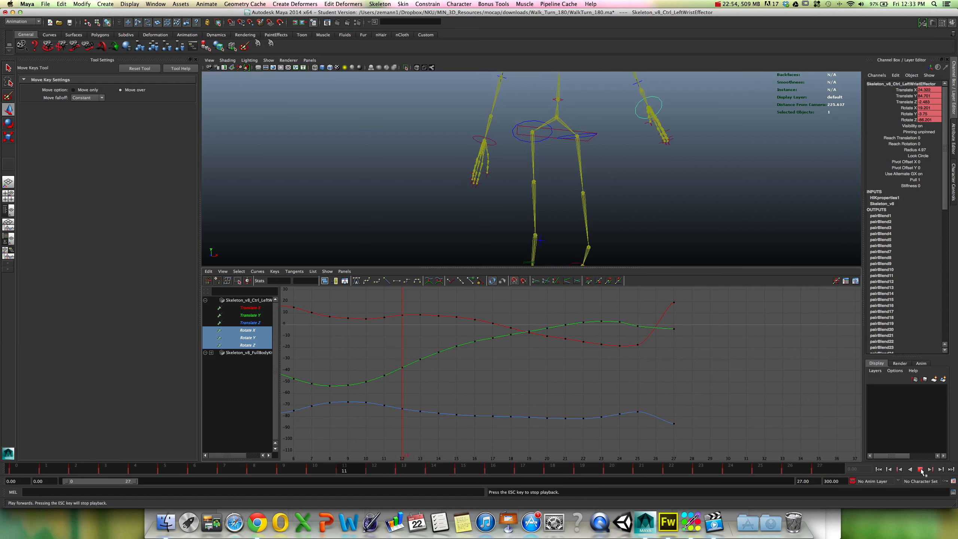
click(920, 470)
drag(798, 470, 814, 473)
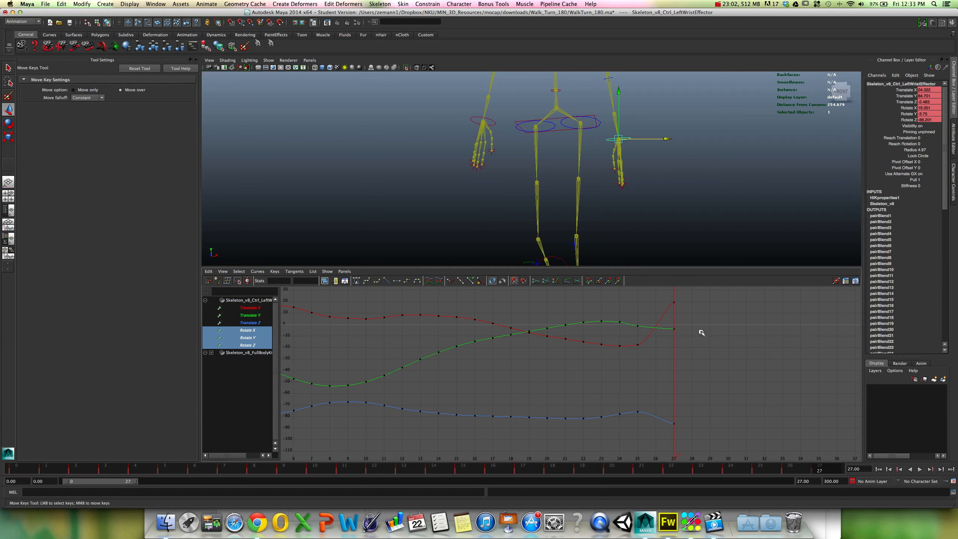
Frame the end of the wrist's rotation curves and select the Rotate X, Y and Z keys at frame 27.
drag(668, 304, 667, 304)
key(f)
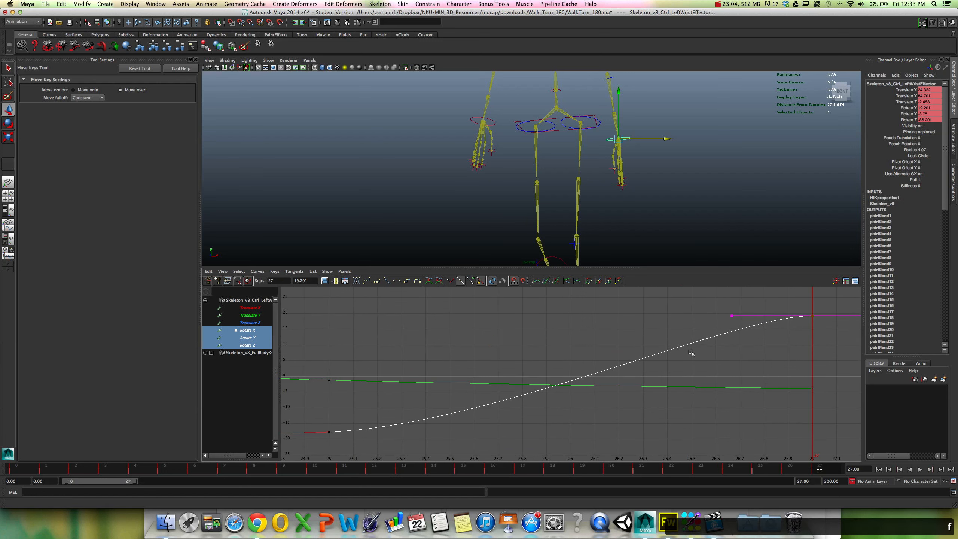
alt+right_drag(733, 380, 703, 375)
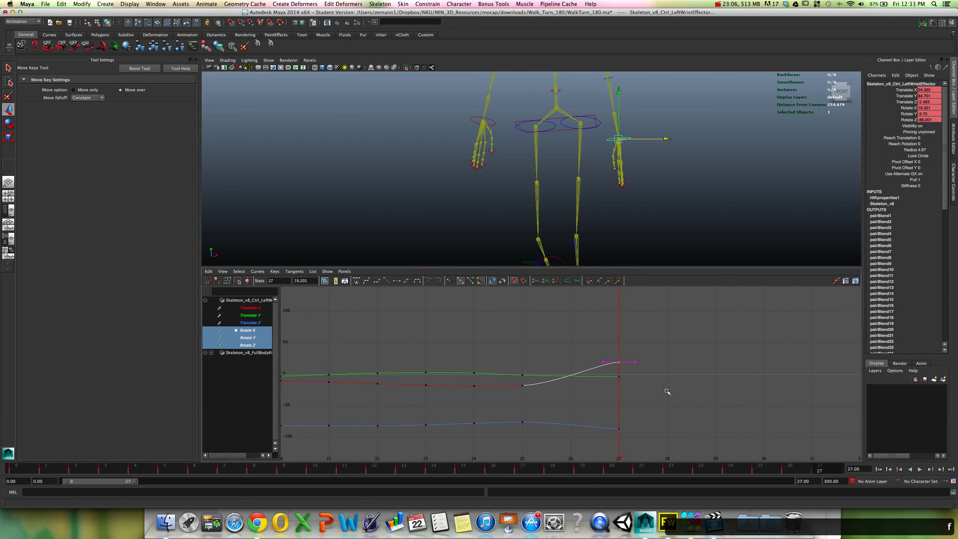
alt+middle_drag(643, 394, 690, 385)
drag(658, 347, 683, 440)
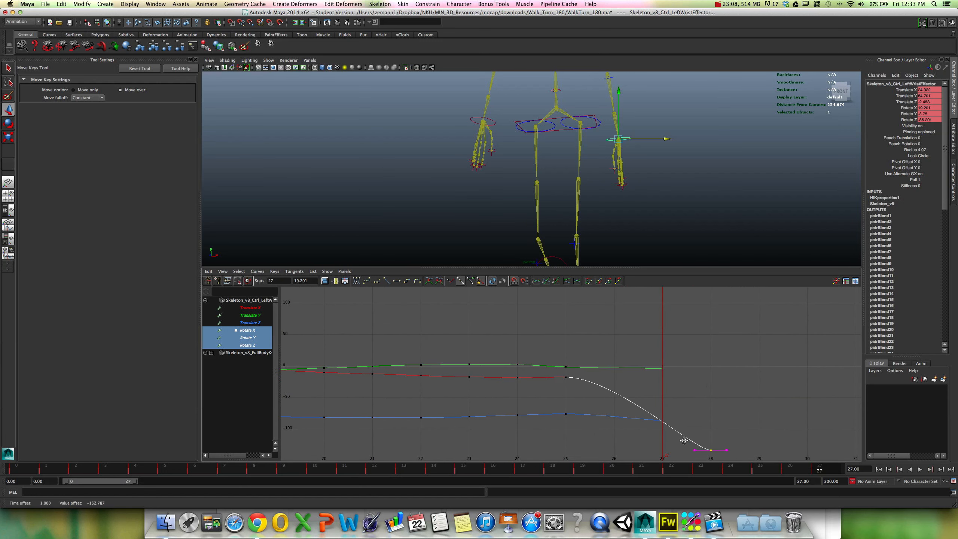
key(z)
drag(706, 317, 641, 434)
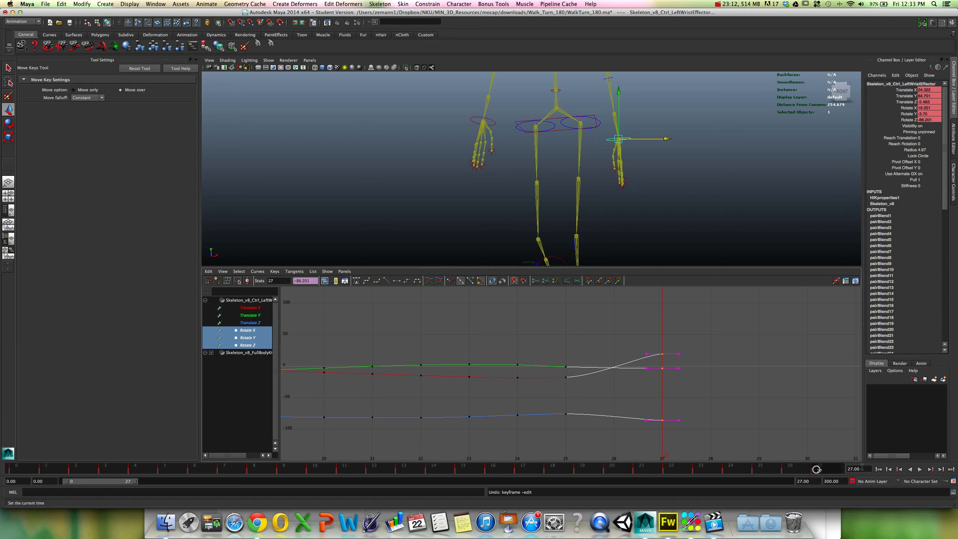
Switch between frames 0 and 27 to compare the skeleton's pose, including a full-body view.
click(879, 468)
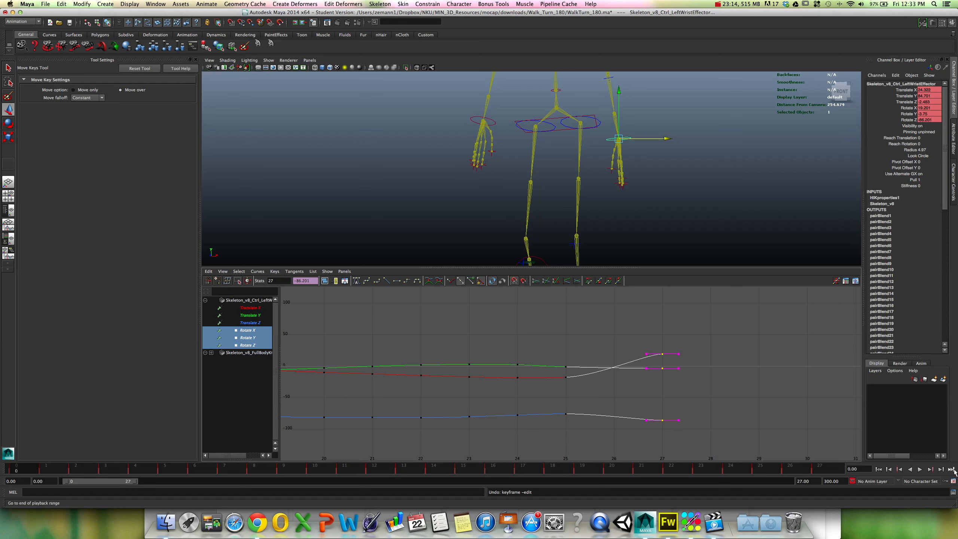
click(951, 468)
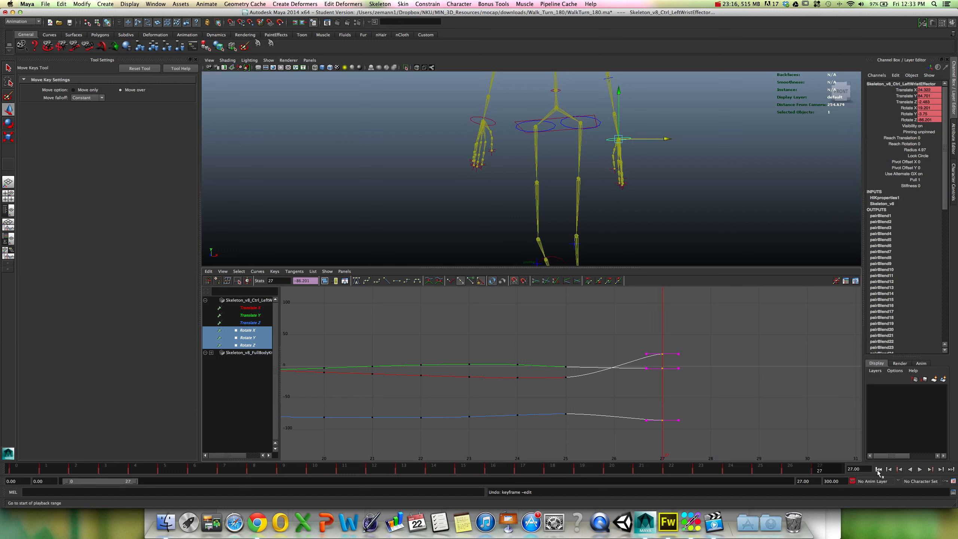
click(878, 468)
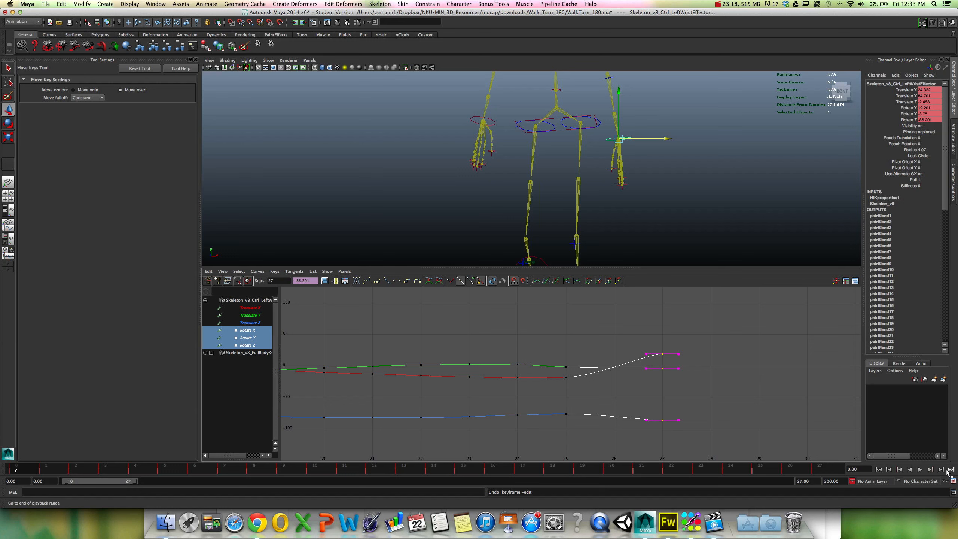
click(950, 469)
alt+right_drag(656, 246, 532, 231)
alt+right_drag(618, 231, 424, 225)
alt+drag(561, 223, 545, 221)
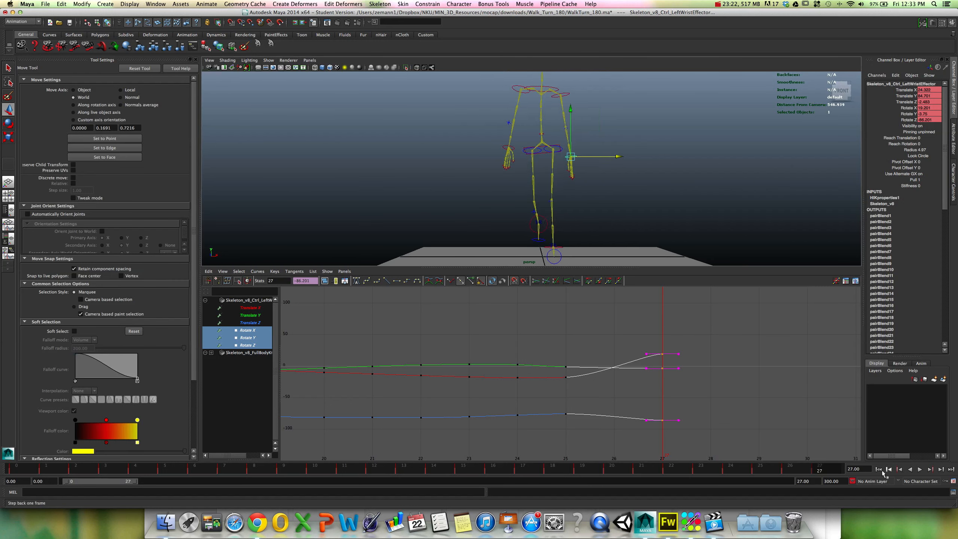
click(881, 469)
Deselect the wrist control and select all body controls of the Skeleton_v8 control rig to show their curves.
click(577, 213)
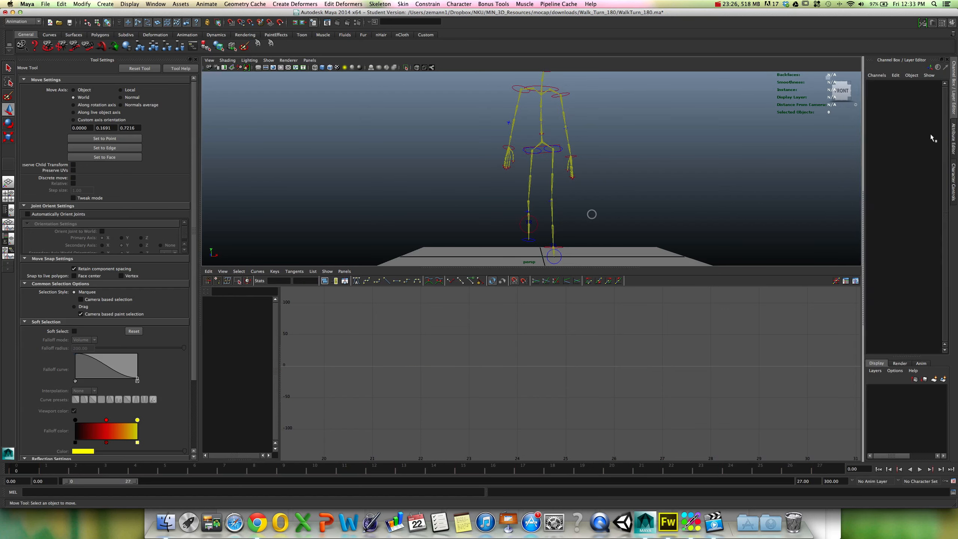
click(954, 180)
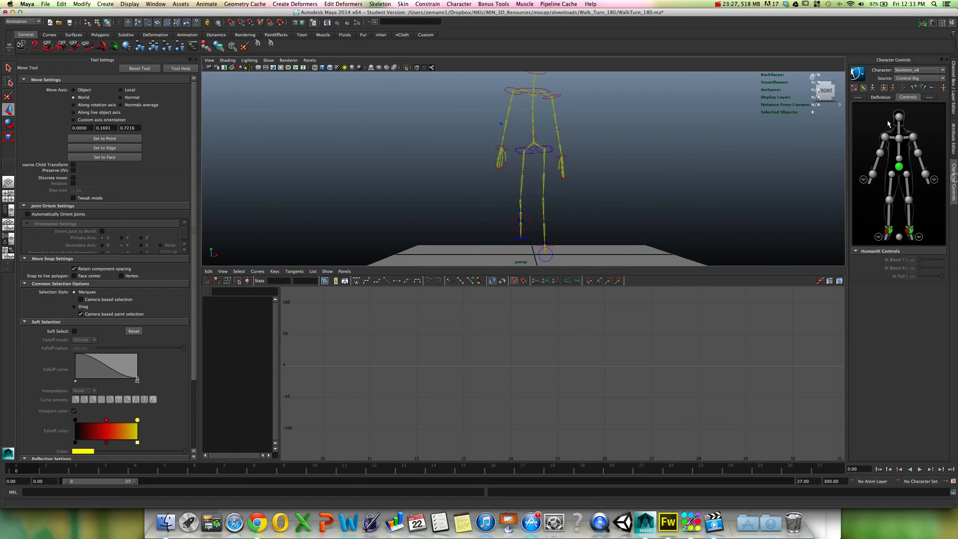
click(868, 137)
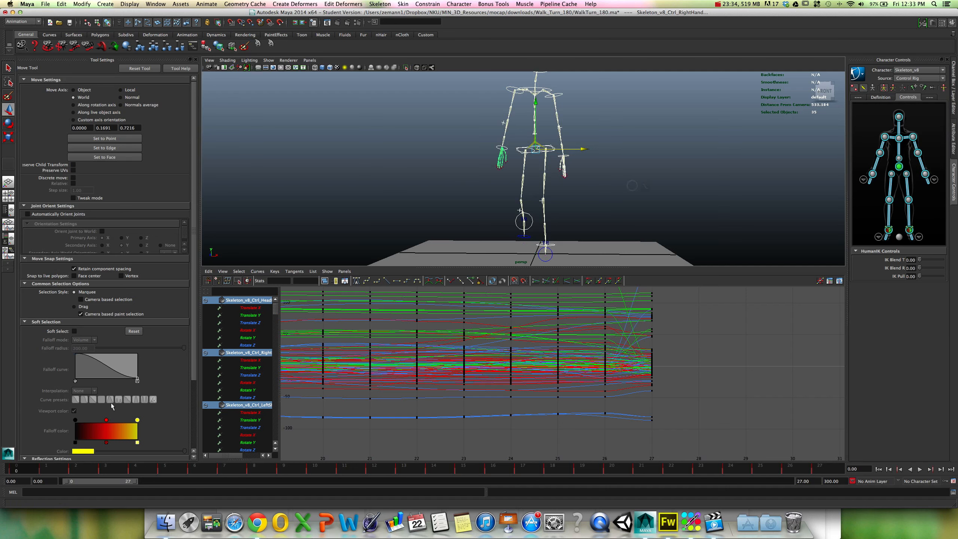
Copy all selected body controls' keys from frame 0, paste them at frame 27, and compare the poses at both frames.
right_click(15, 472)
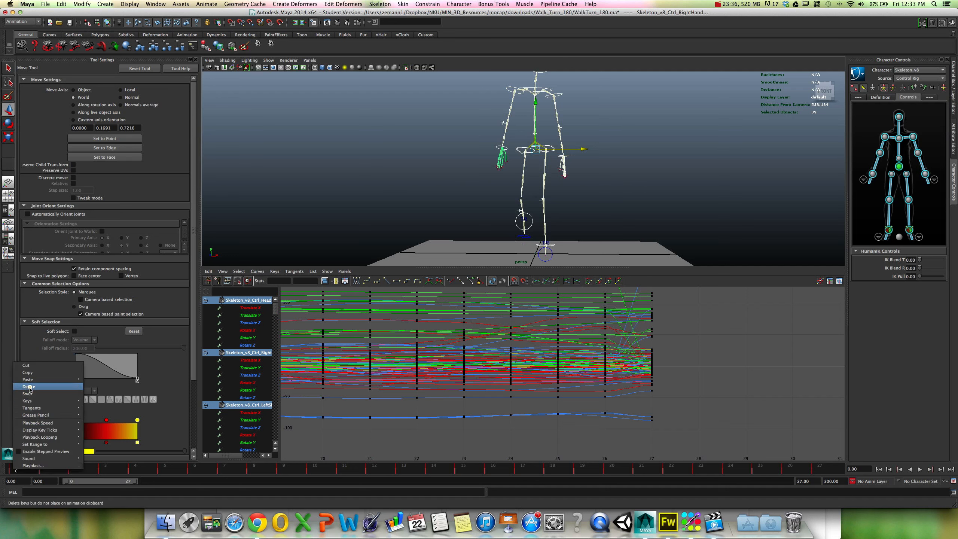
click(37, 373)
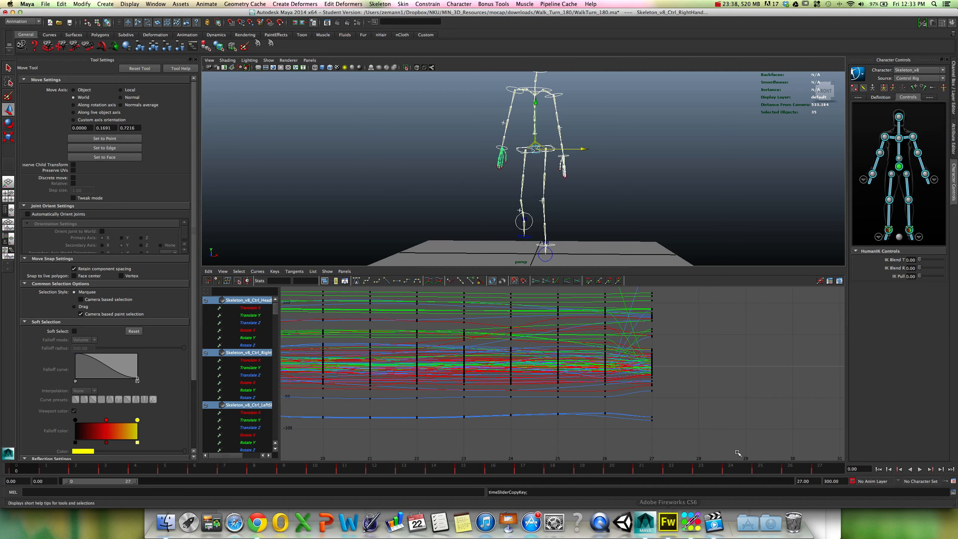
click(821, 469)
right_click(822, 470)
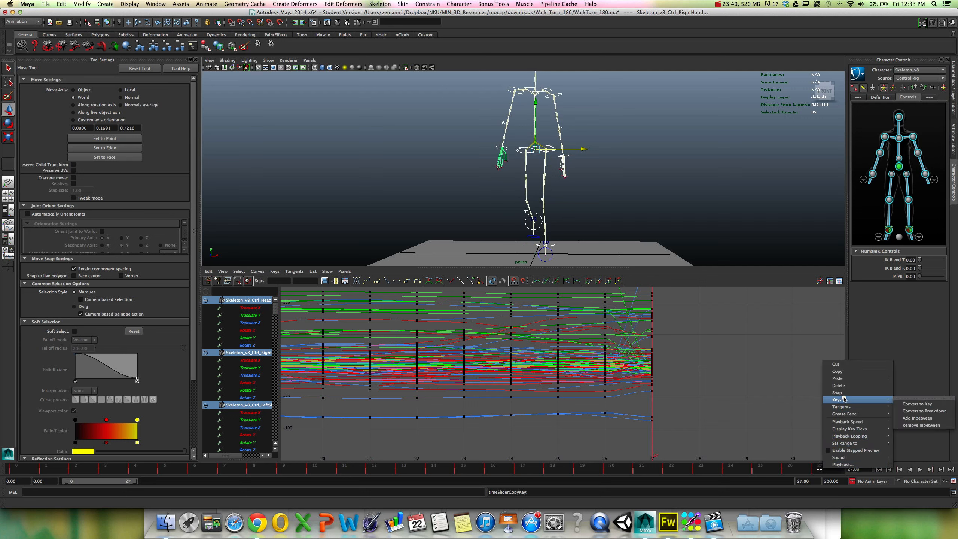
click(902, 383)
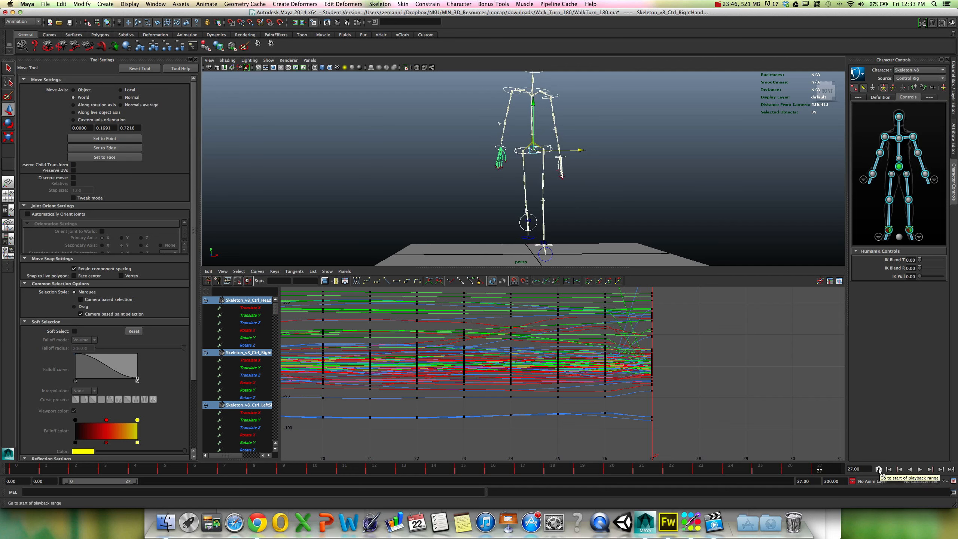
click(878, 469)
click(951, 469)
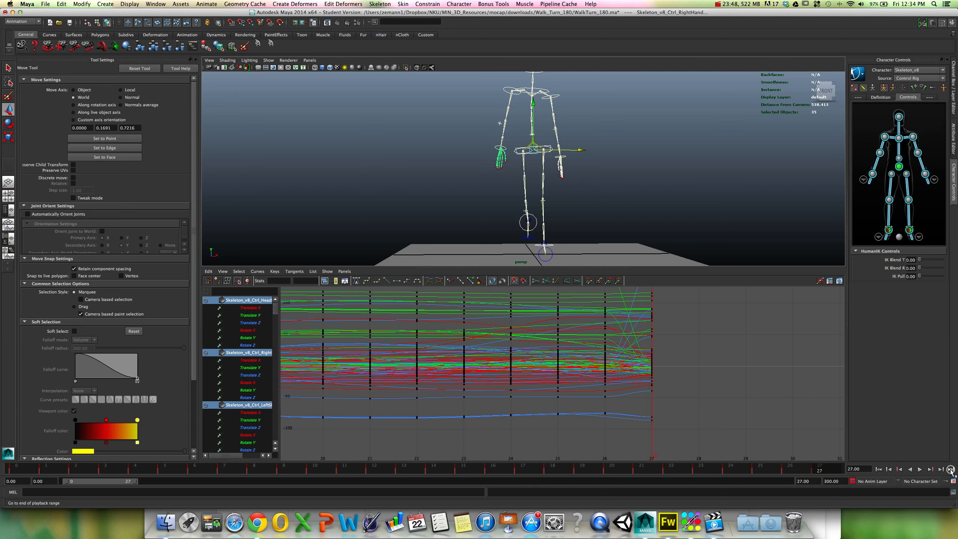
click(878, 469)
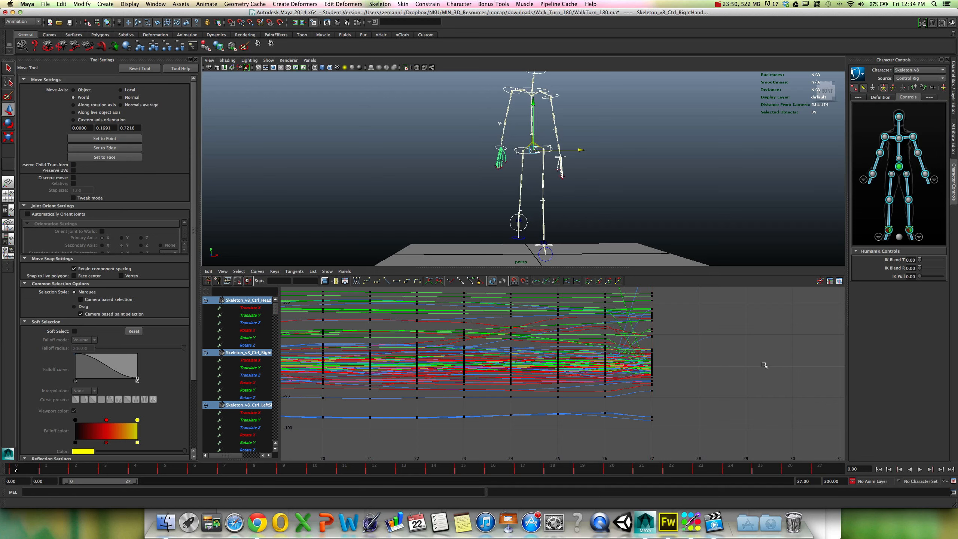
click(950, 469)
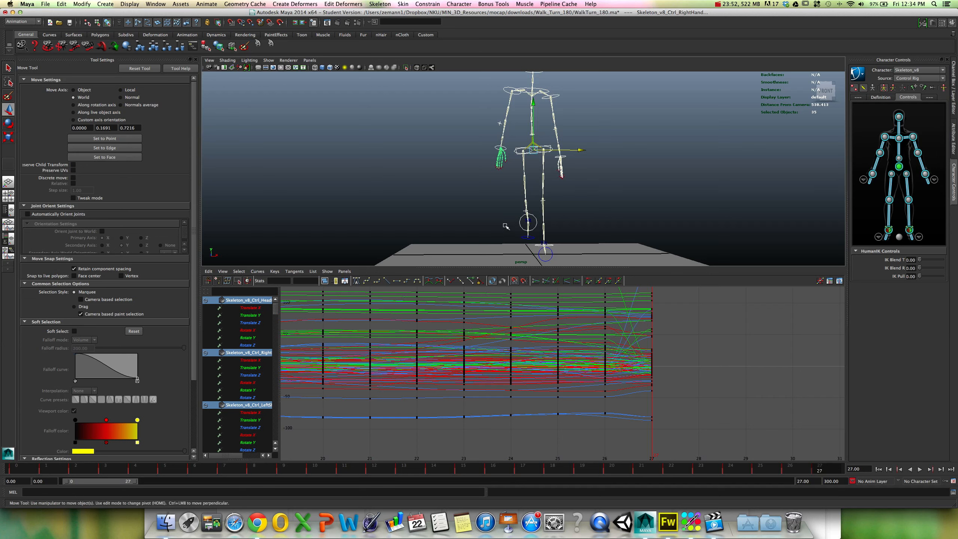
Select the right ankle effector, copy its key from frame 0 and paste it at frame 27.
drag(522, 231, 522, 231)
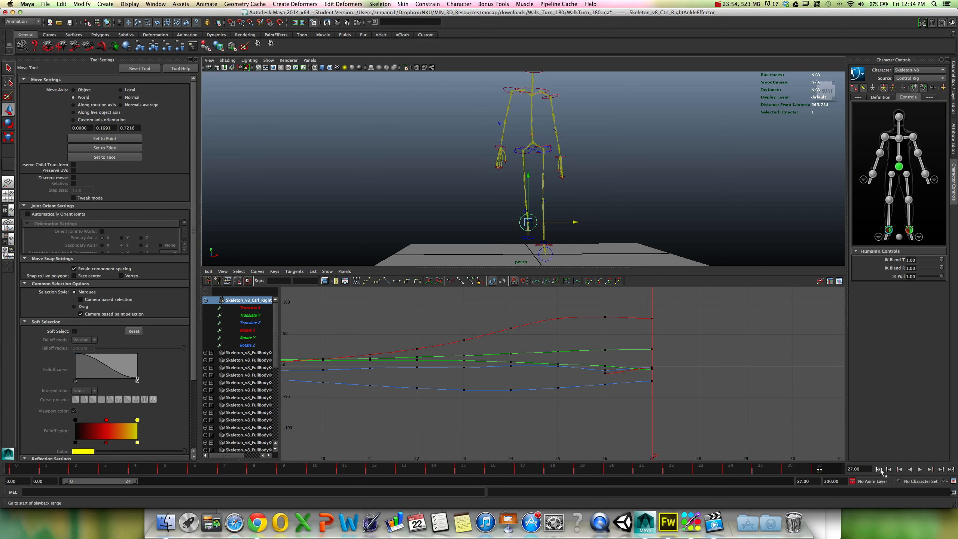
click(880, 469)
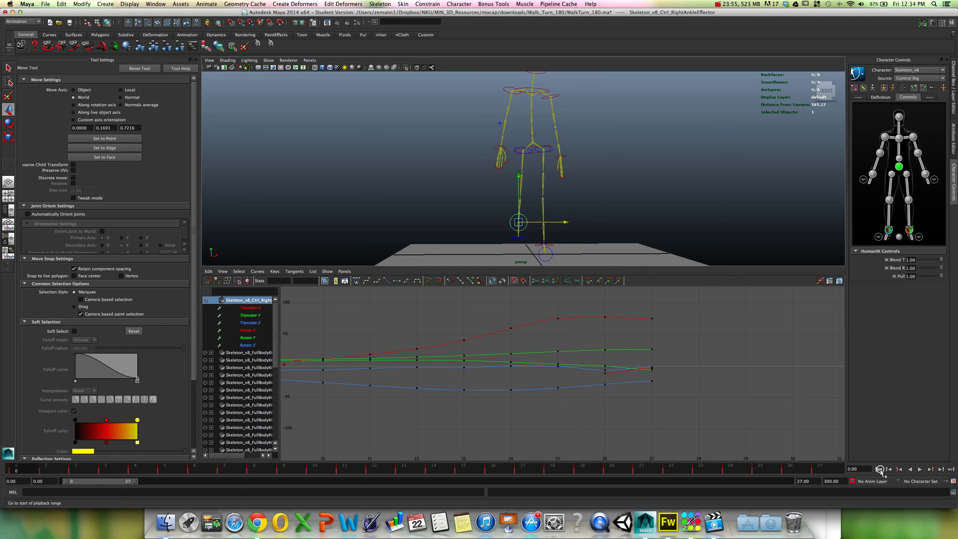
right_click(38, 471)
click(38, 375)
click(823, 465)
right_click(824, 466)
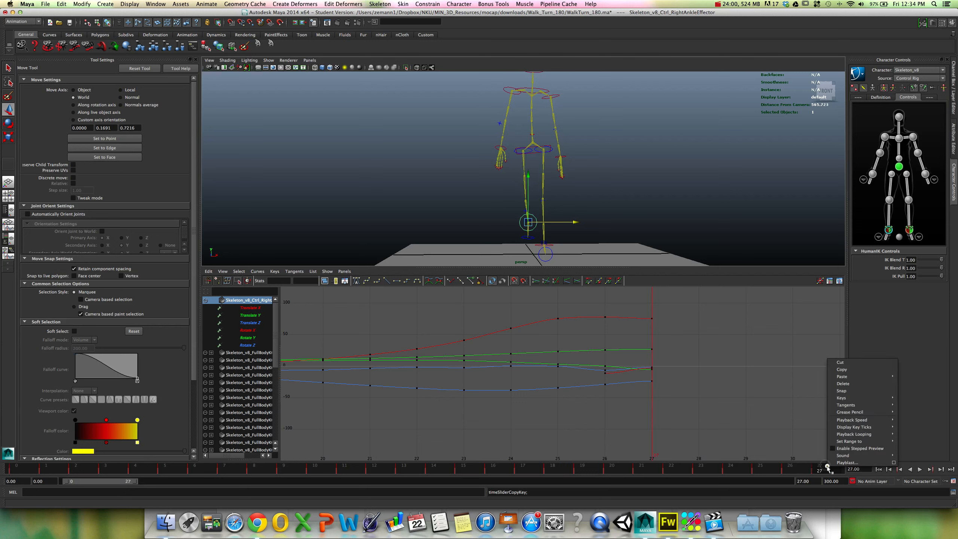
mouse_move(844, 375)
click(915, 380)
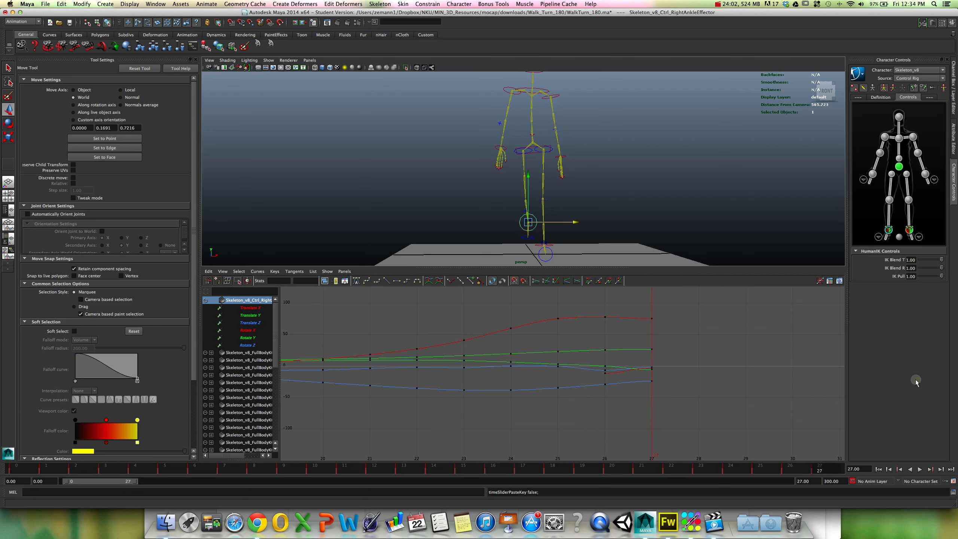
click(713, 523)
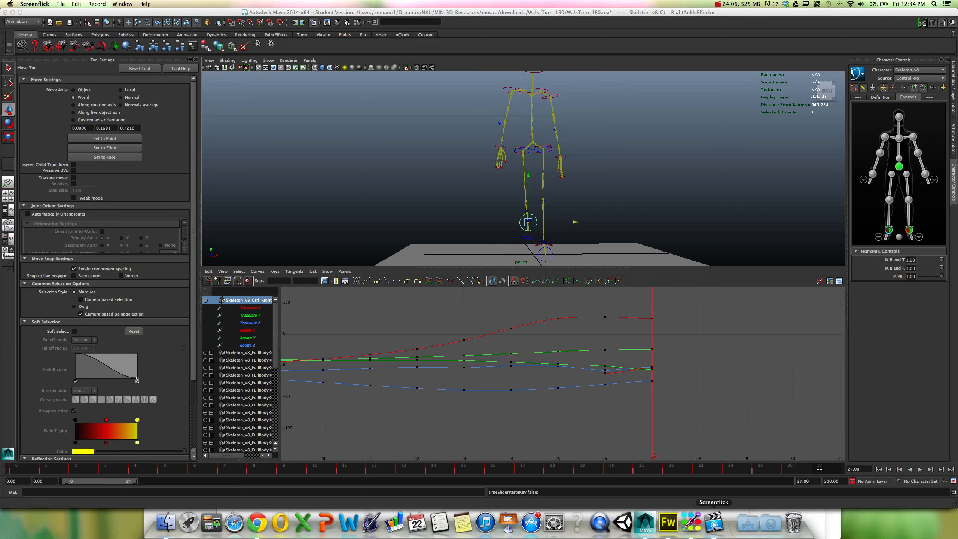
right_click(714, 528)
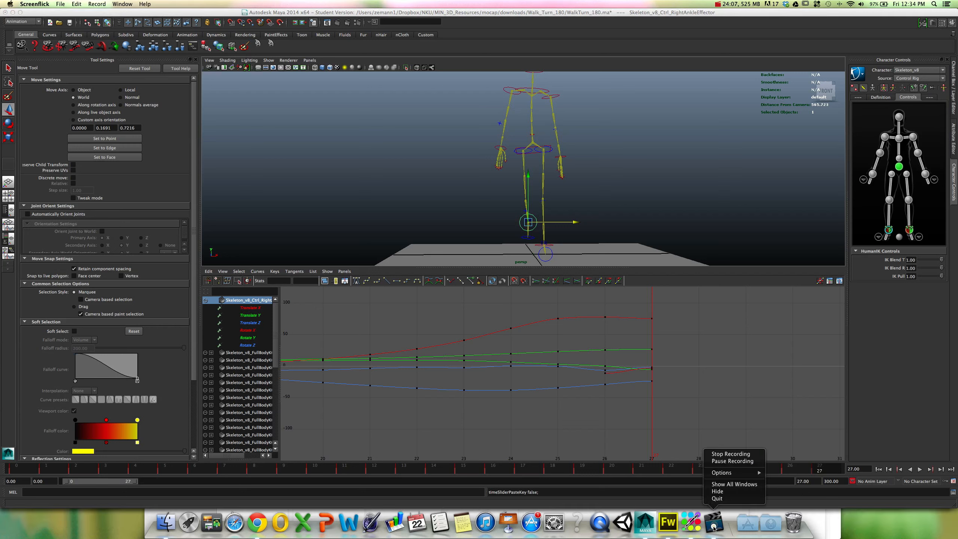
click(725, 461)
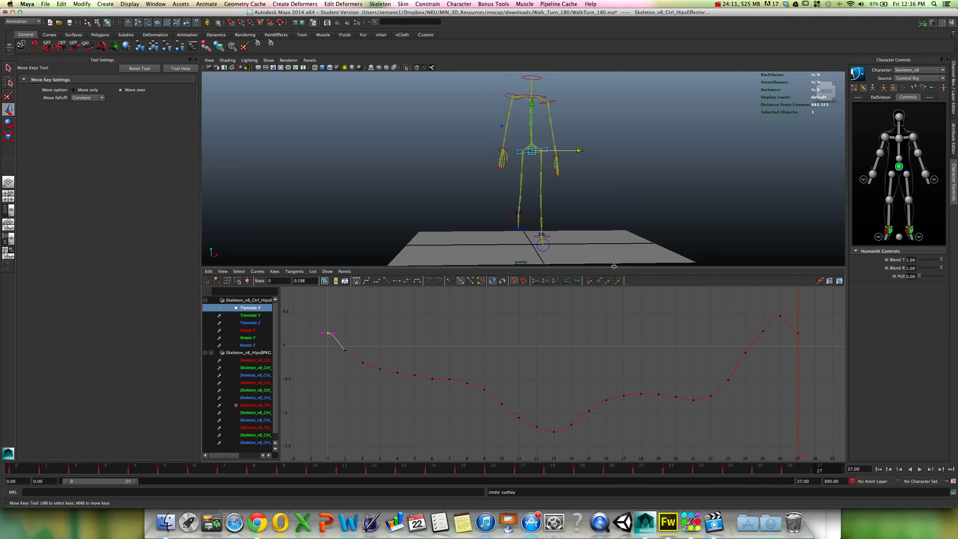
Play the walk cycle from a wider view and scrub frames 24 to 27 to check the hips' motion into the loop.
alt+drag(572, 198, 618, 226)
key(w)
key(alt+v)
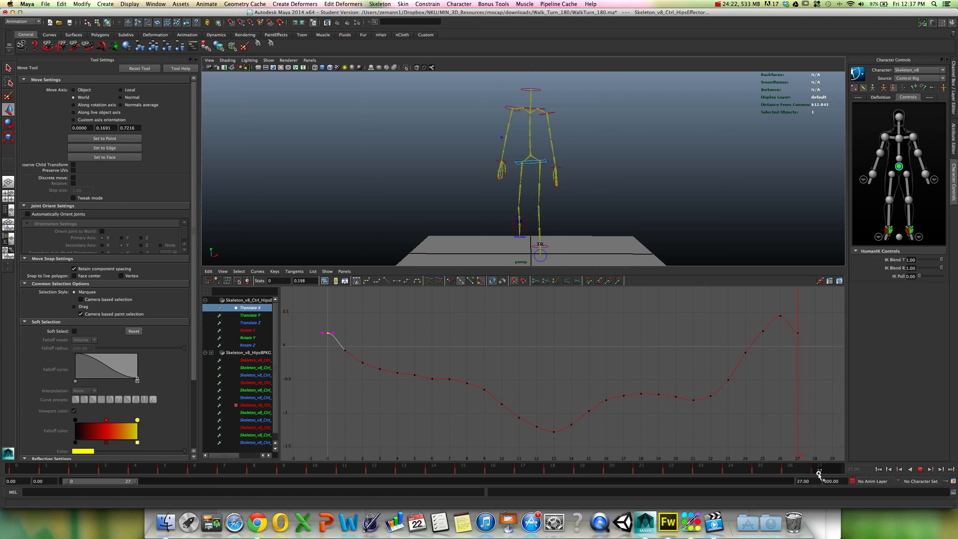
drag(818, 472, 808, 473)
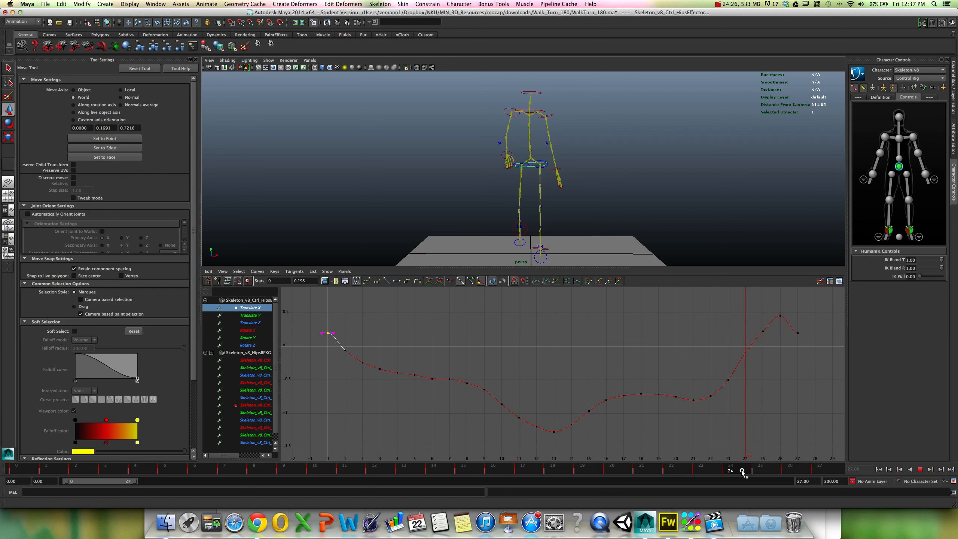
mouse_move(742, 473)
mouse_down()
mouse_move(676, 472)
mouse_move(815, 481)
mouse_move(560, 461)
mouse_move(467, 466)
mouse_move(690, 492)
mouse_move(785, 486)
mouse_move(769, 482)
mouse_up()
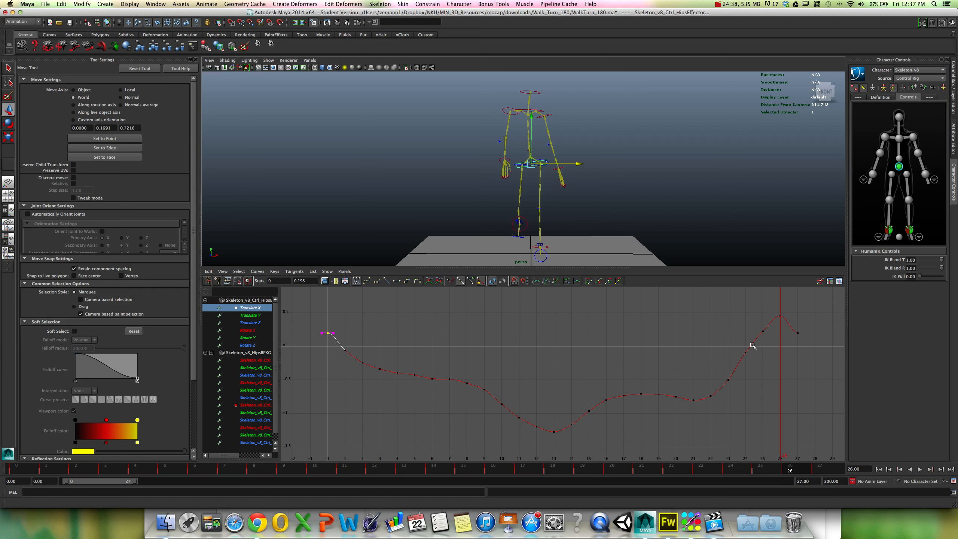
key(alt+v)
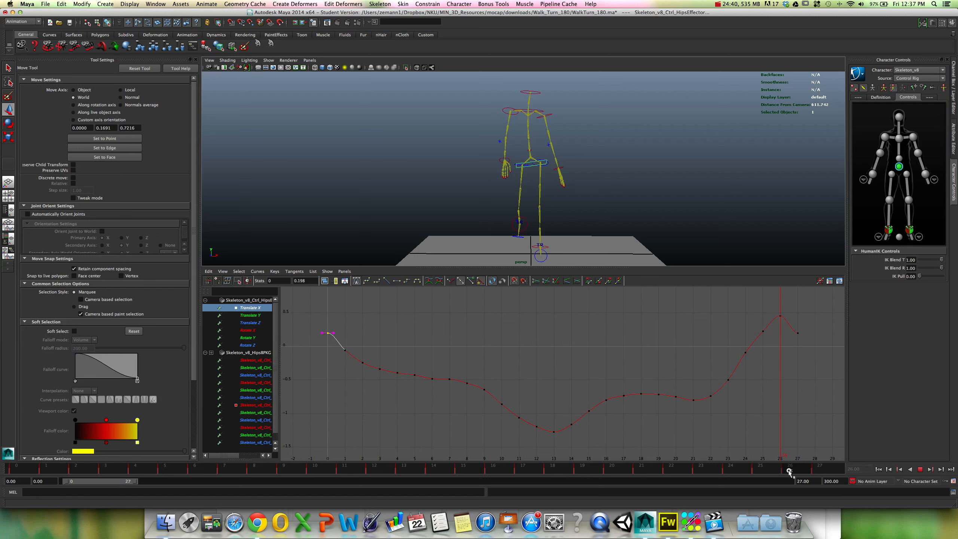
key(alt+v)
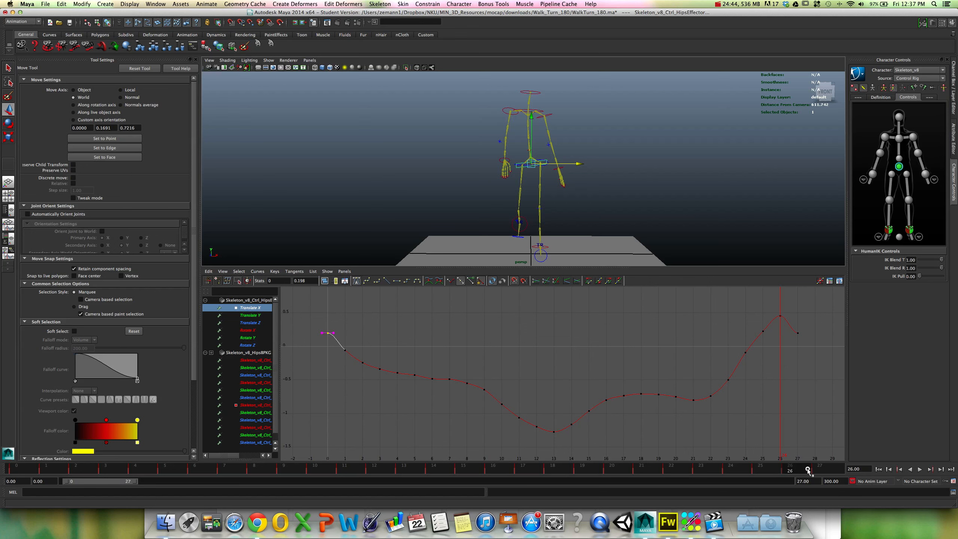
drag(807, 469, 763, 468)
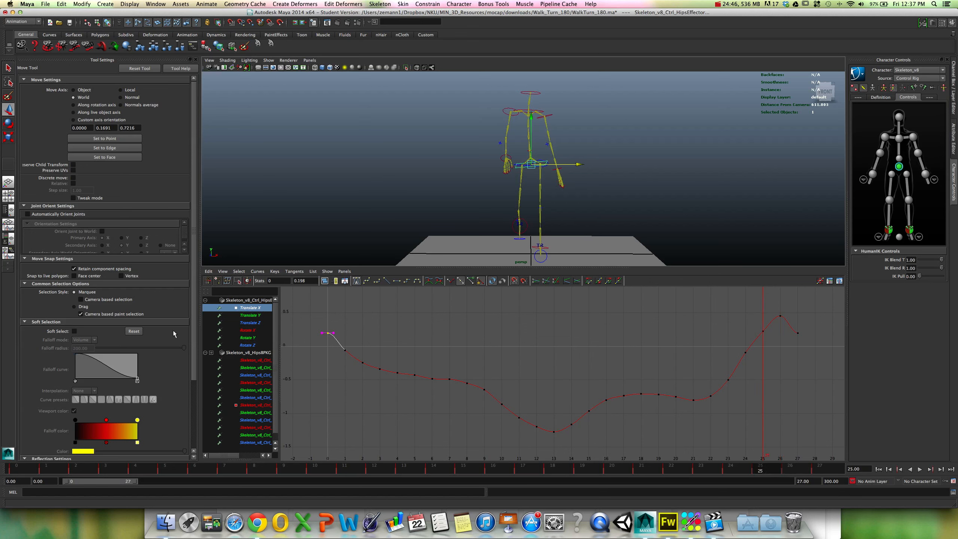
Examine the hips effector's Translate Y and Translate Z curves near the loop end, then all three translate curves together.
click(251, 315)
key(f)
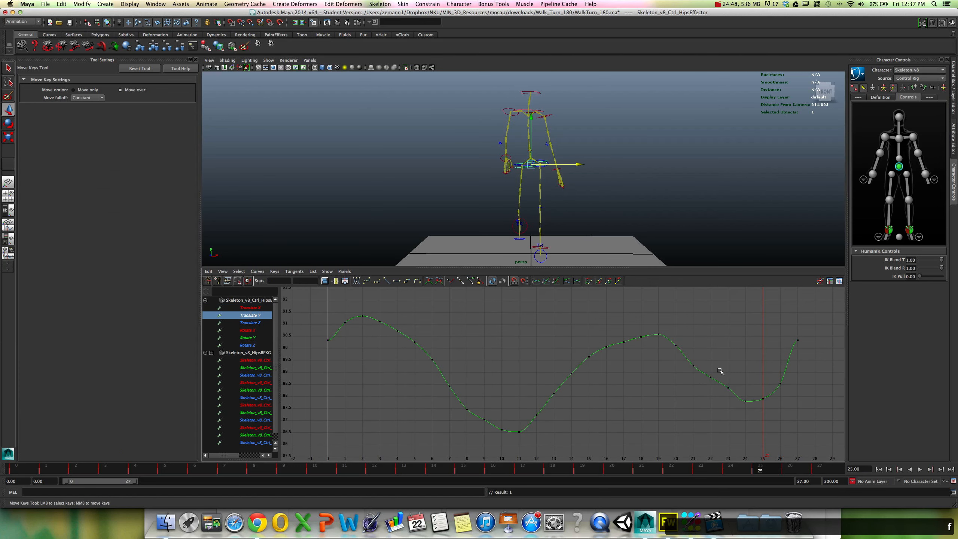
drag(794, 390, 785, 389)
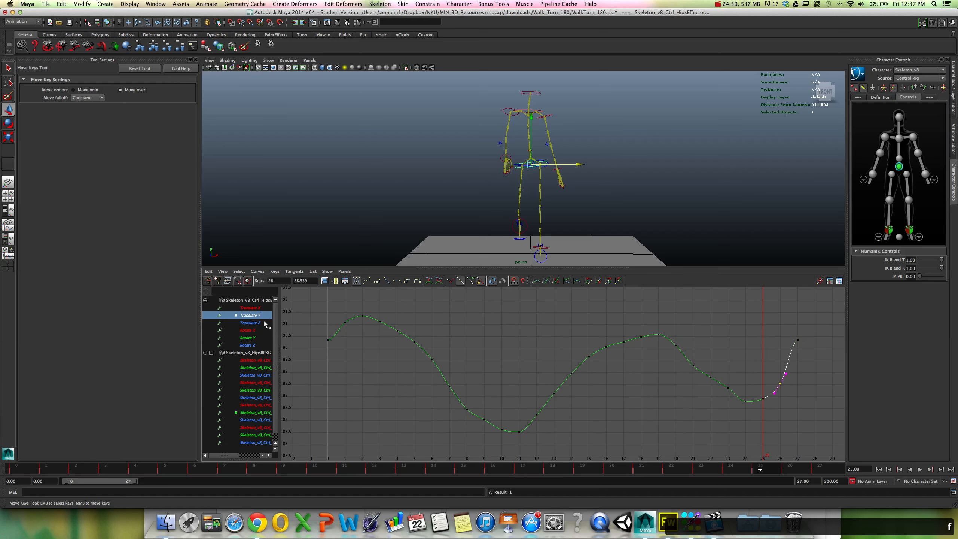
click(265, 322)
key(f)
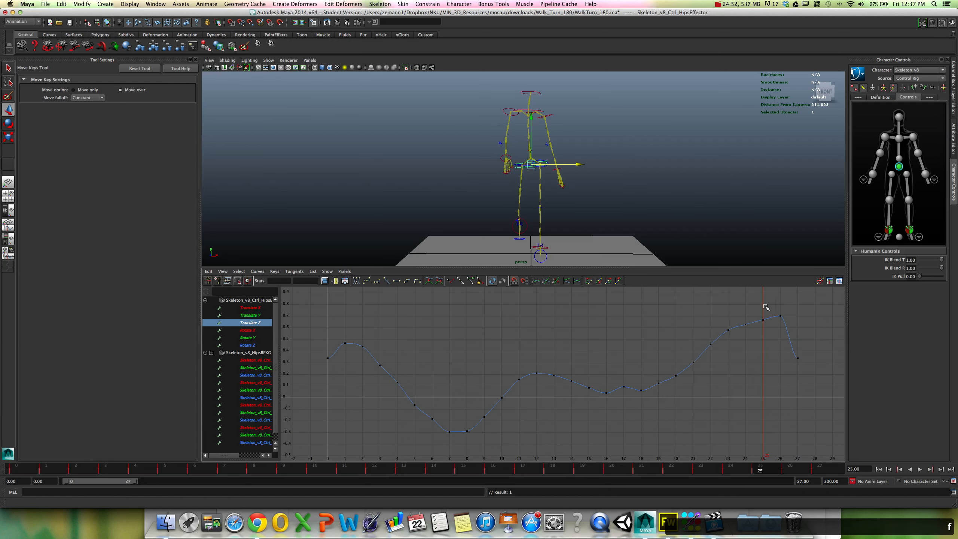
mouse_move(784, 470)
mouse_down()
mouse_move(641, 466)
mouse_move(822, 471)
mouse_move(786, 469)
mouse_up()
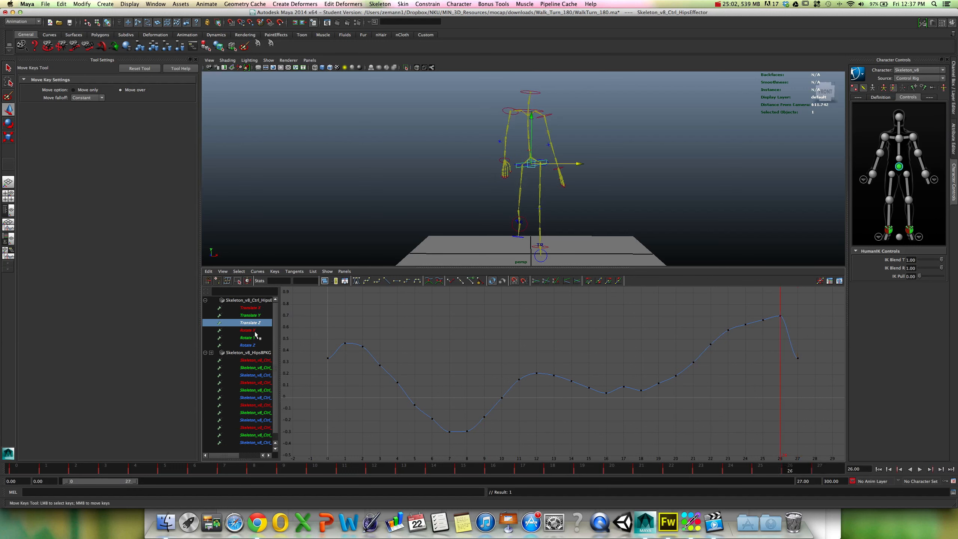
drag(250, 308, 256, 324)
key(a)
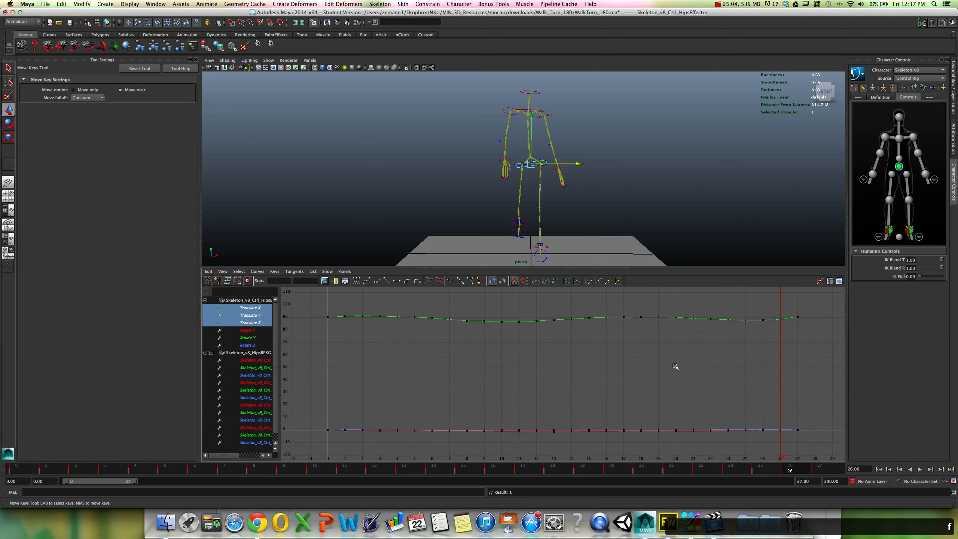
Inspect the hips effector's Rotate X, Rotate Y and Rotate Z curves one by one between frames 26 and 27.
click(247, 330)
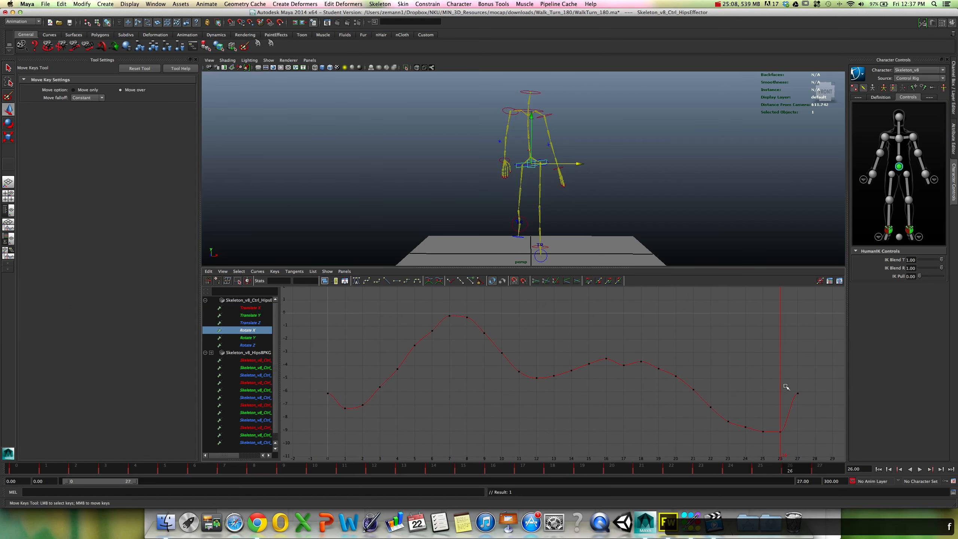
click(797, 393)
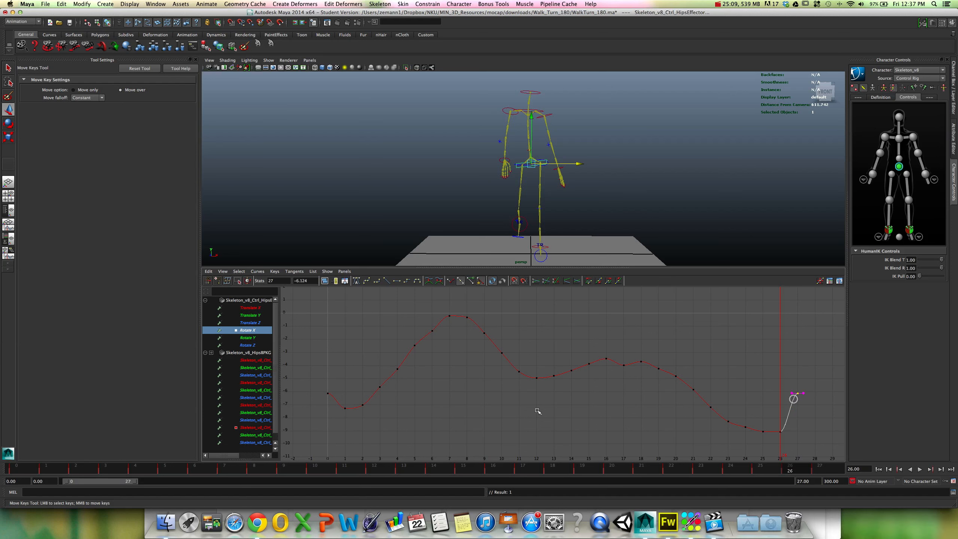
click(247, 338)
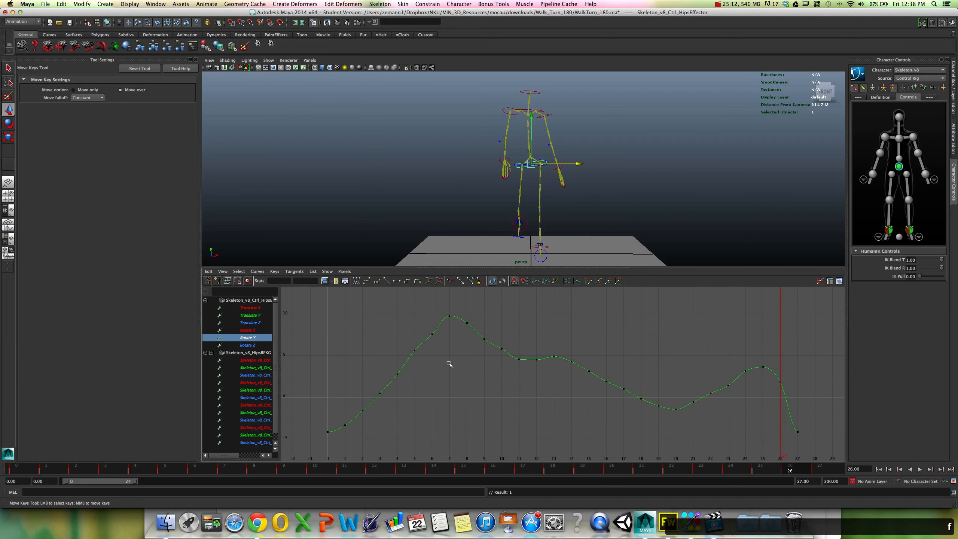
drag(806, 414, 788, 438)
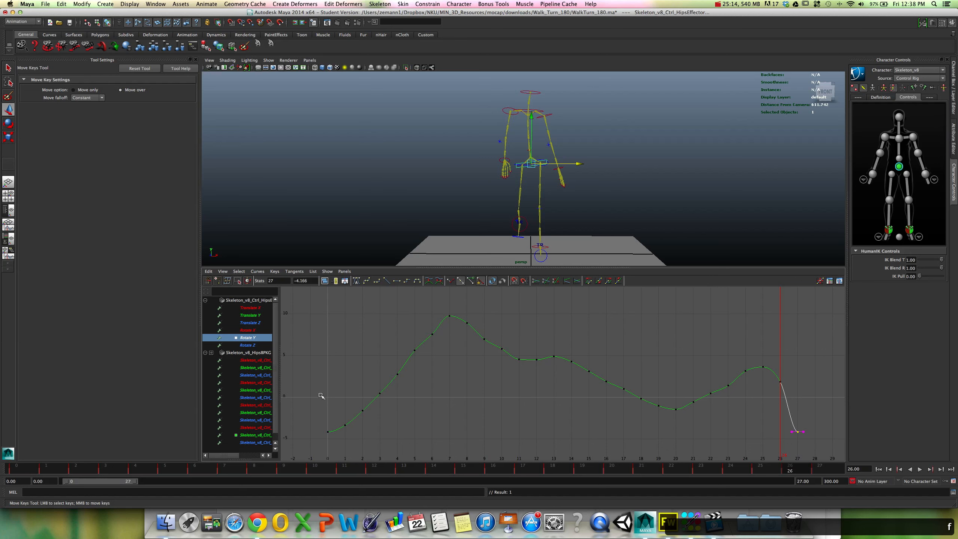
click(247, 345)
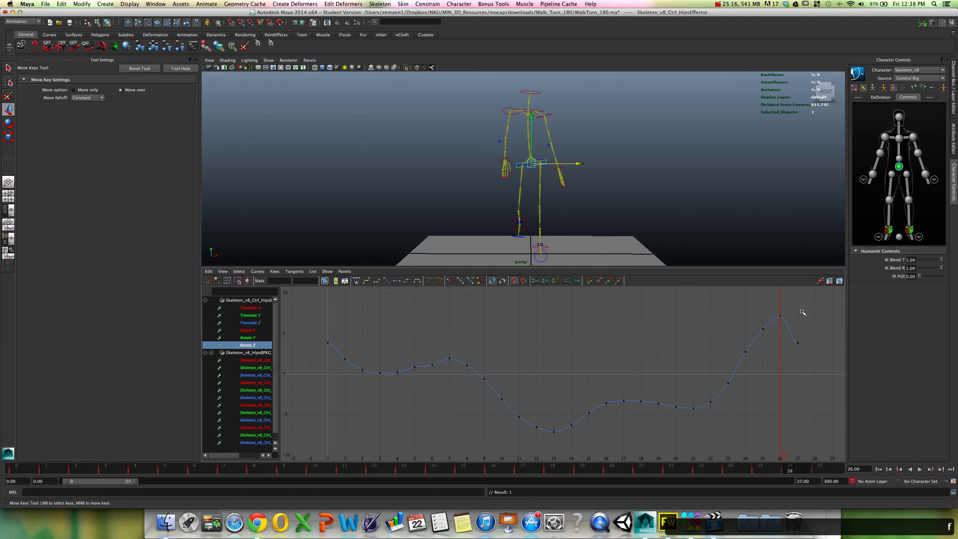
Delete the hips effector's Rotate X, Y and Z keys at frame 26.
shift+click(247, 330)
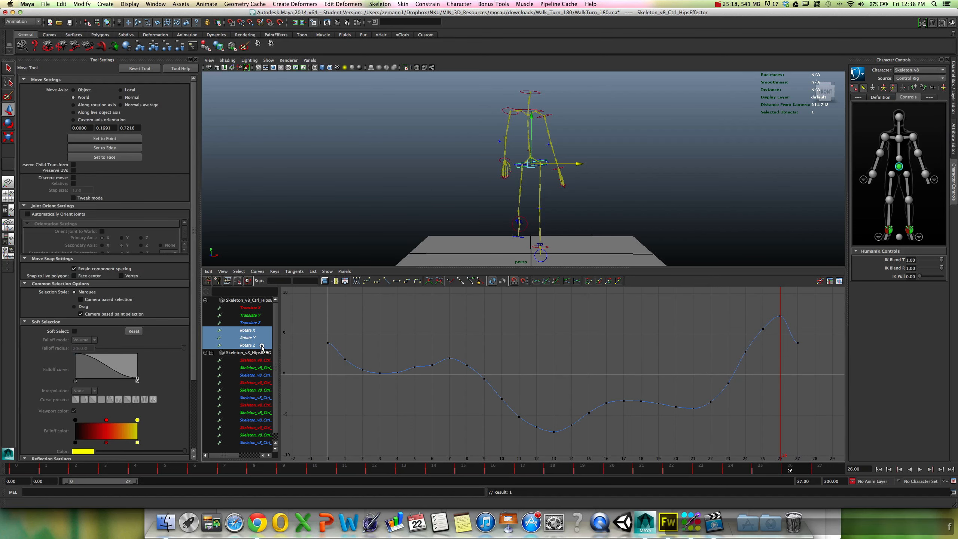
drag(771, 331, 785, 442)
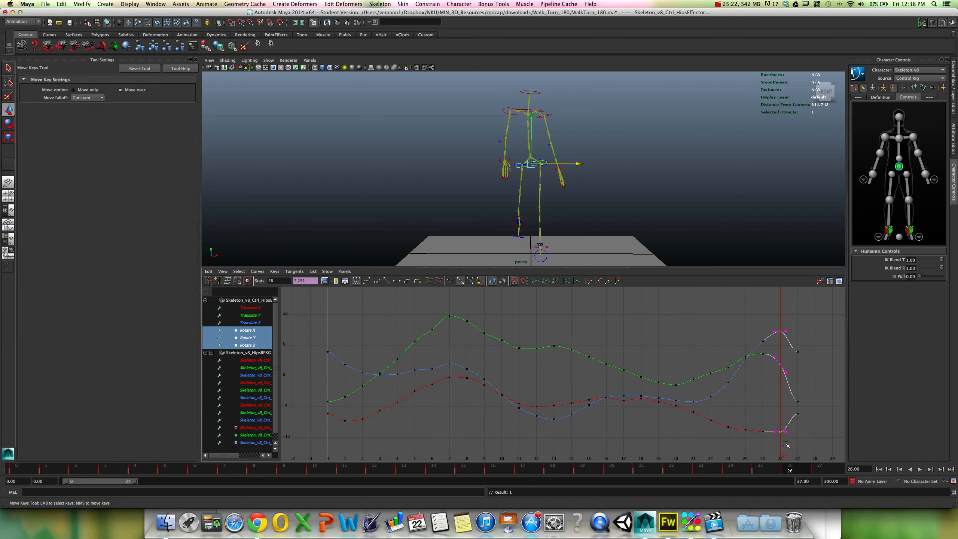
key(BackSpace)
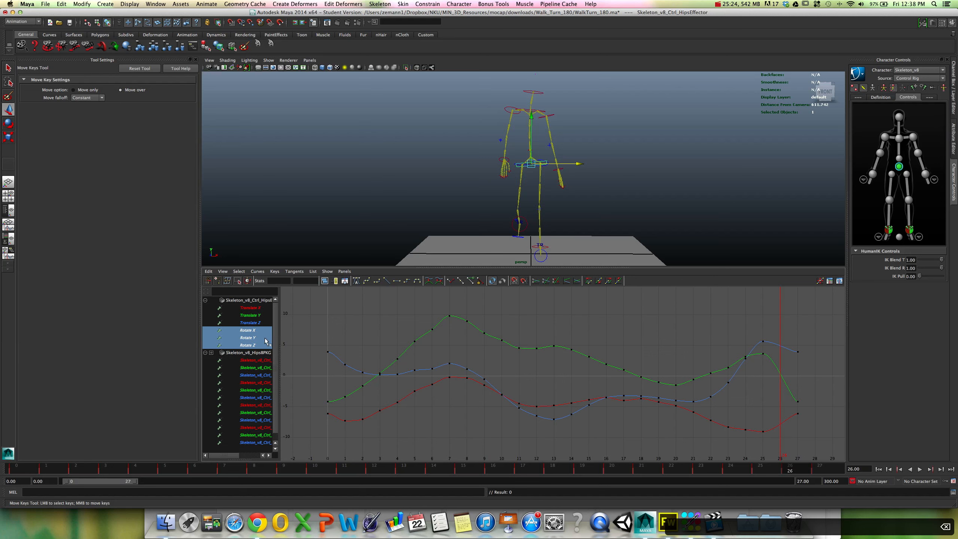
Delete the hips effector's Translate X, Y and Z keys at frame 26 and scrub the last frames to check the motion.
drag(256, 310, 255, 322)
key(f)
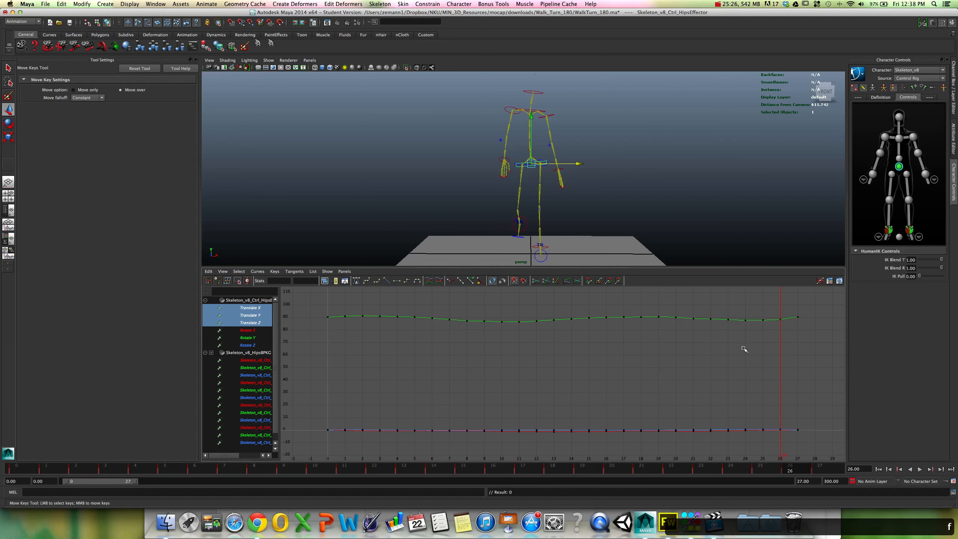
drag(776, 315, 784, 443)
key(BackSpace)
drag(758, 468, 793, 470)
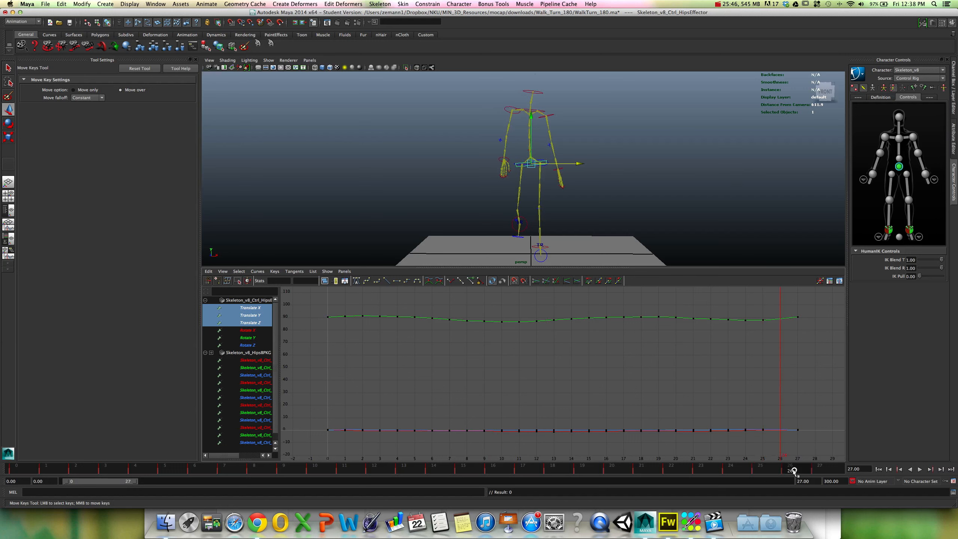
Scrub the last frames of the walk cycle and switch the character's keying mode to Selection.
key(alt+v)
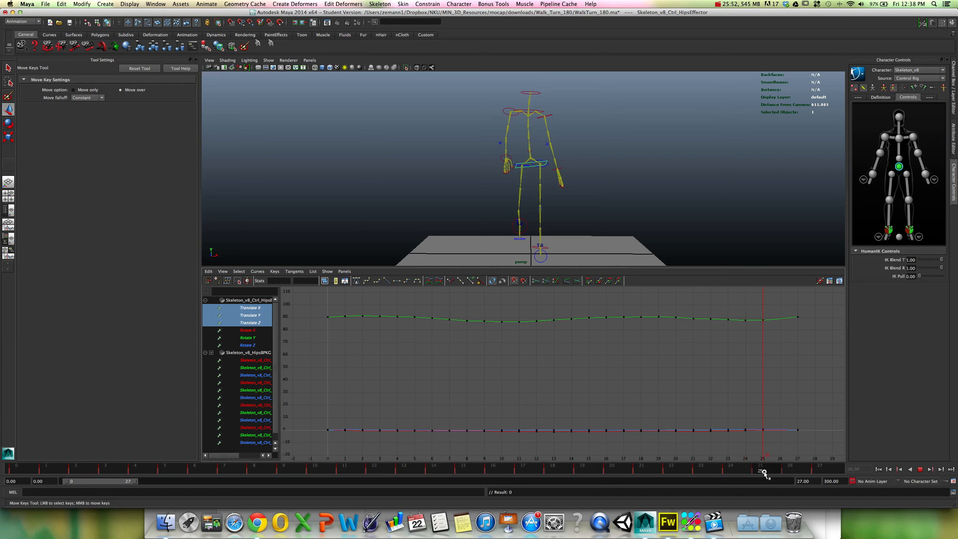
click(785, 471)
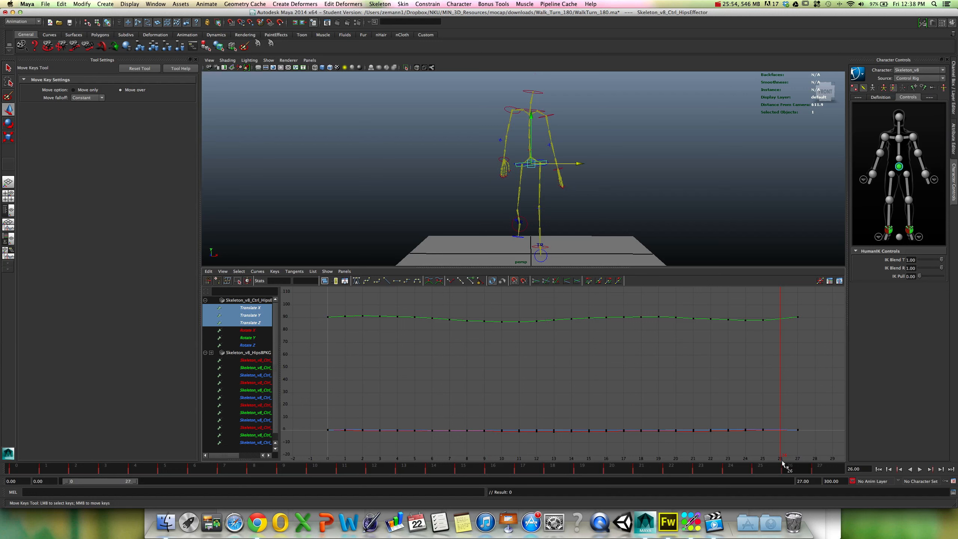
click(904, 90)
drag(781, 469, 773, 469)
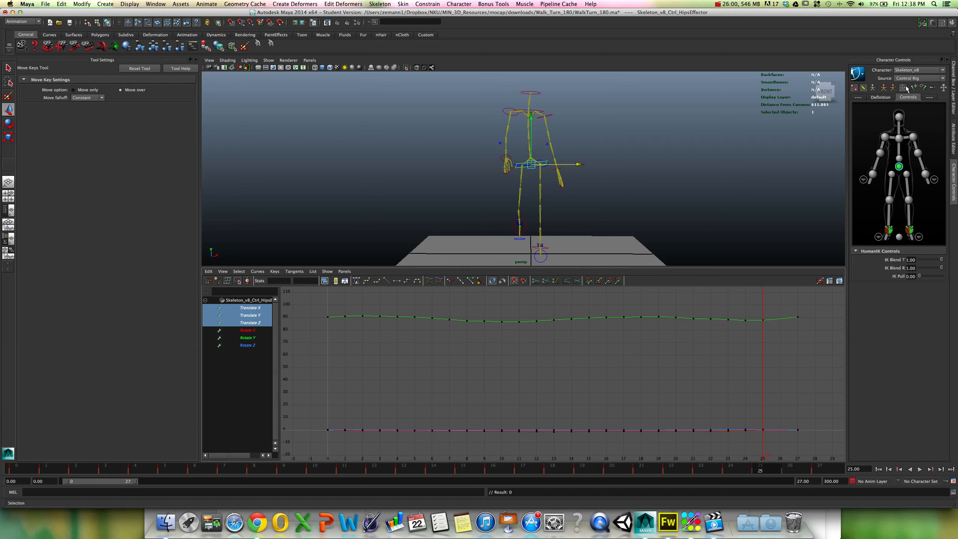
drag(707, 468, 775, 470)
Delete the hips effector's Translate and Rotate X, Y and Z keys at frame 25 and check the last frames.
drag(260, 312, 256, 344)
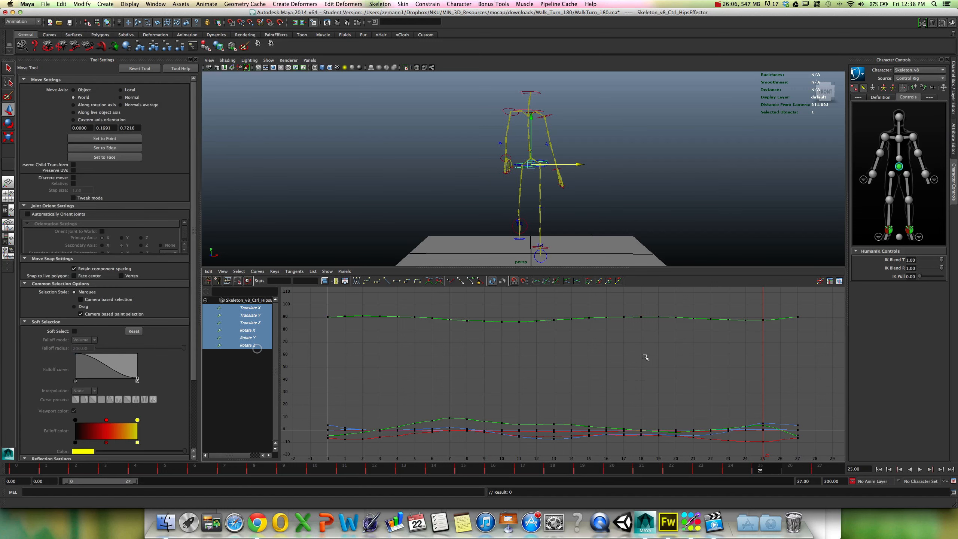
drag(769, 316, 759, 449)
key(BackSpace)
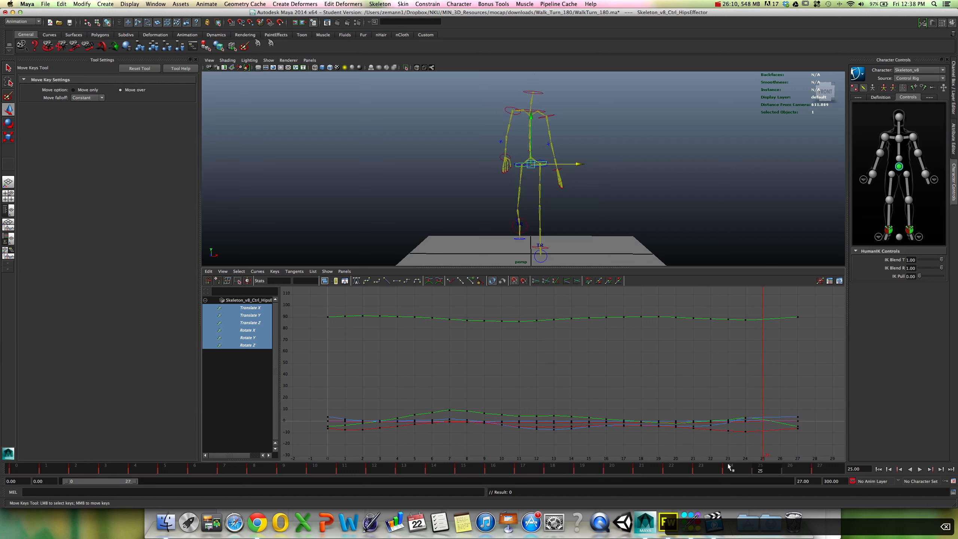
key(alt+v)
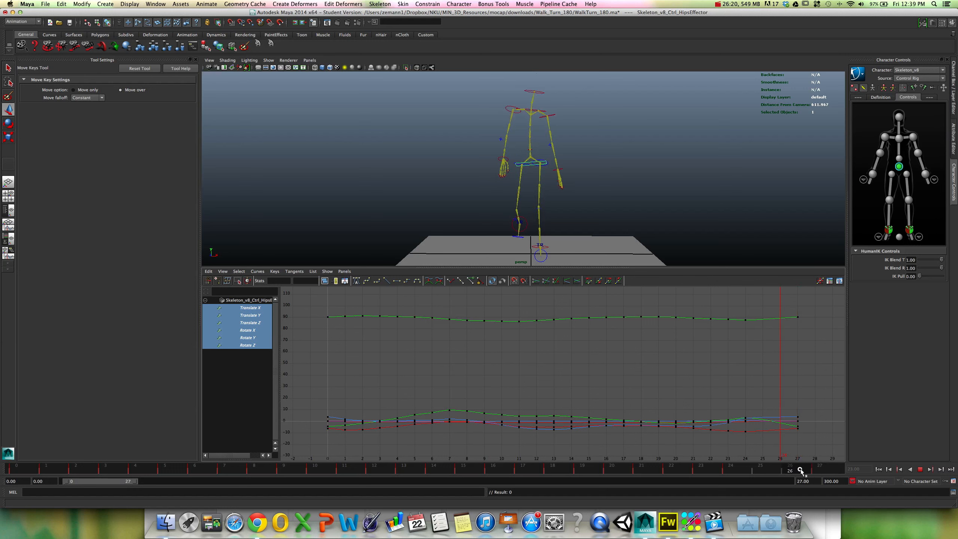
drag(815, 472, 806, 472)
Delete the left wrist effector's Translate X, Y and Z keys at frame 26 and scrub the loop end.
alt+drag(589, 206, 557, 179)
alt+right_drag(556, 178, 579, 203)
click(575, 170)
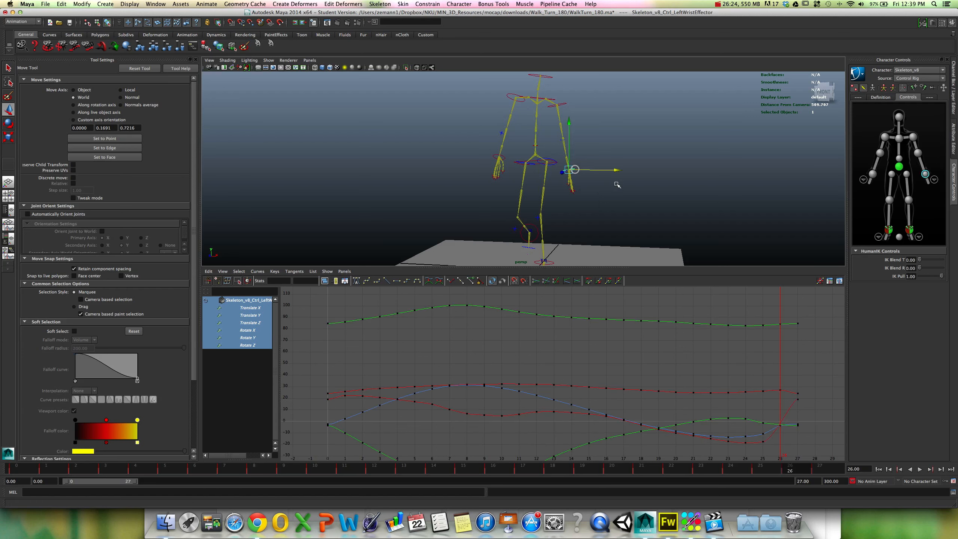
drag(257, 312, 257, 346)
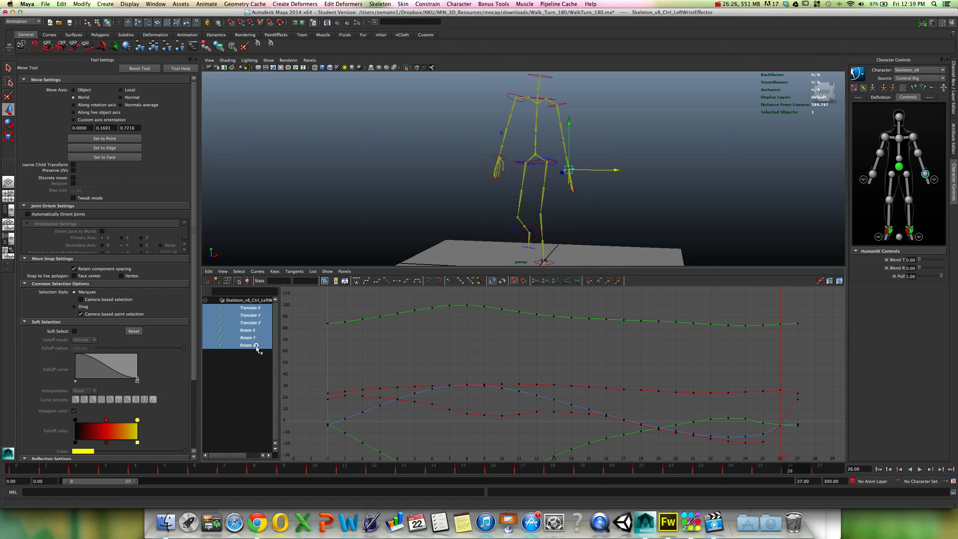
key(w)
key(f)
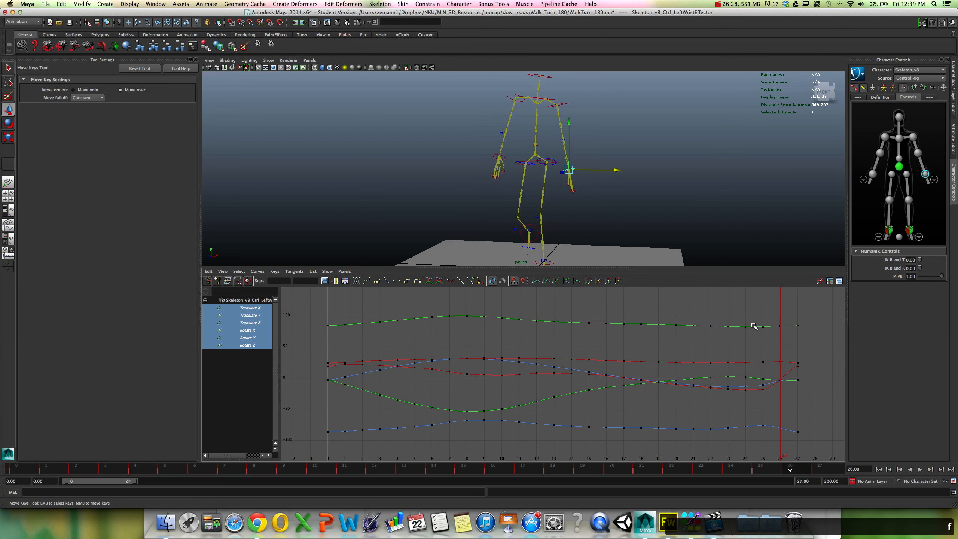
drag(773, 315, 785, 437)
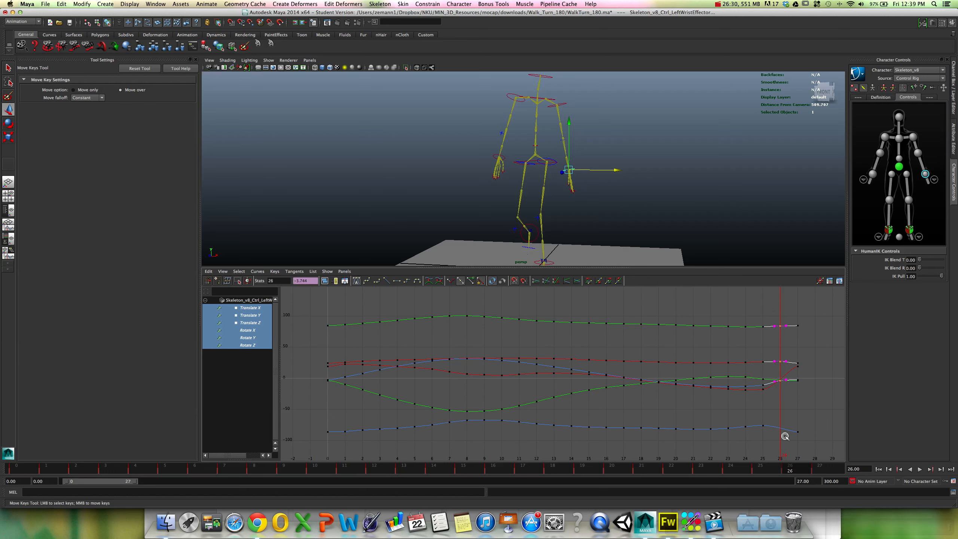
key(BackSpace)
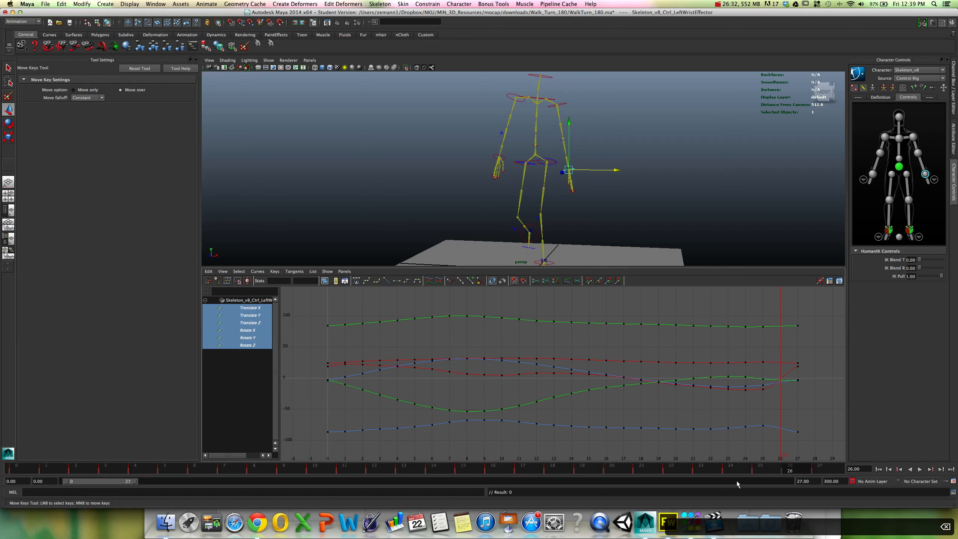
key(alt+v)
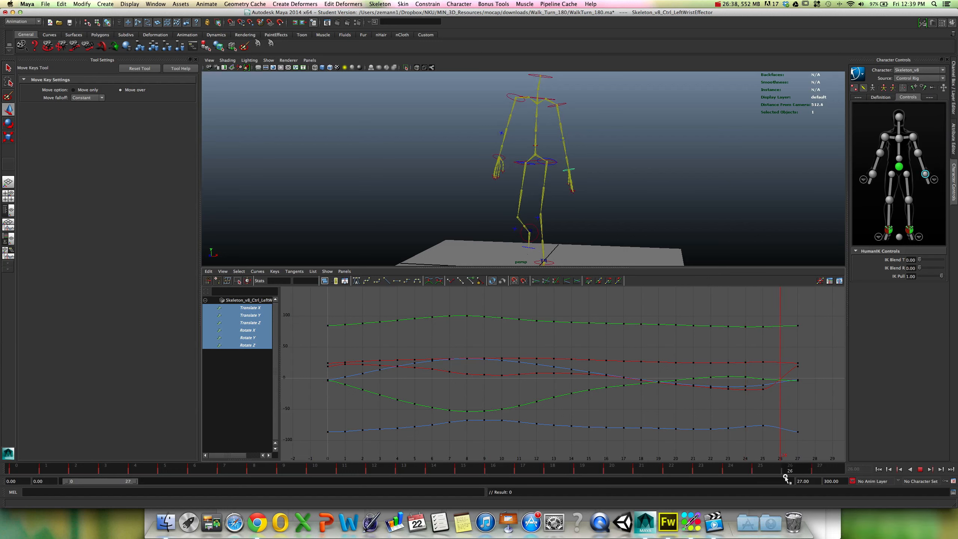
click(785, 476)
Delete all of the right wrist effector's translate and rotate keys at frame 26 and check the motion.
click(492, 155)
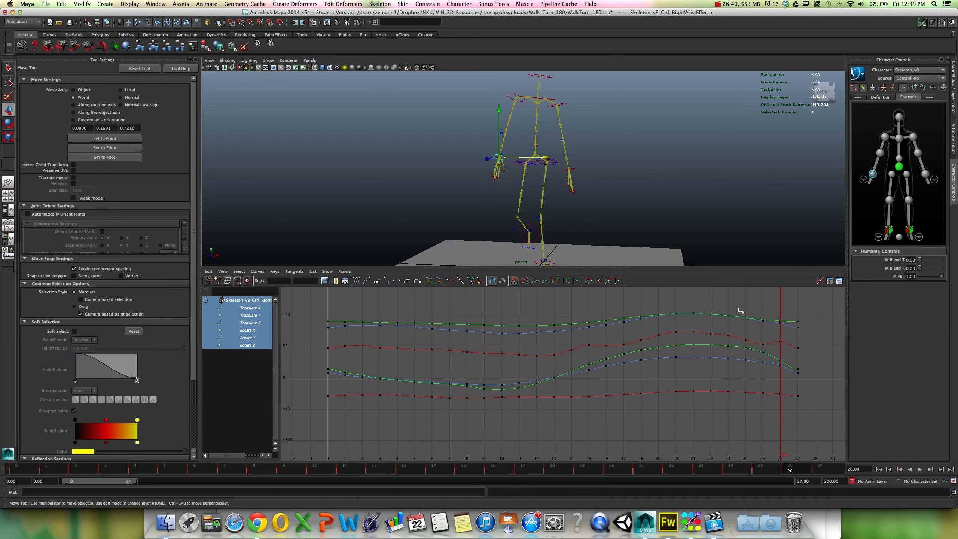
key(w)
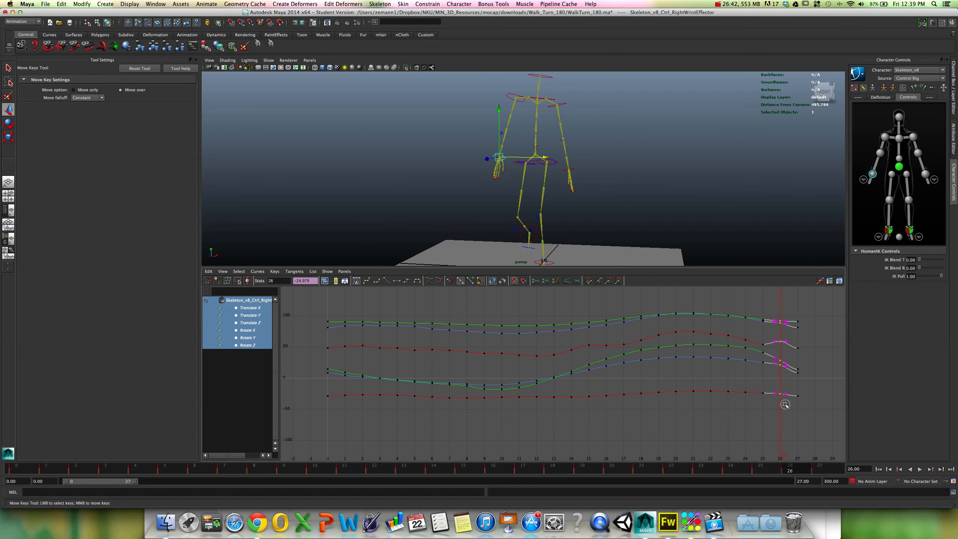
key(alt+v)
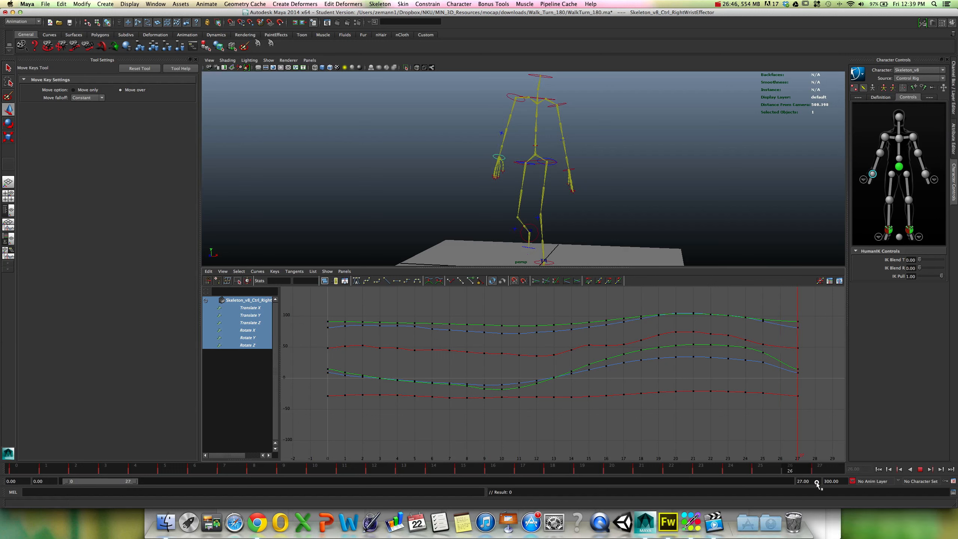
Play the walk cycle from frame 0 in the enlarged perspective view, and scrub the last frames to check the loop.
click(881, 473)
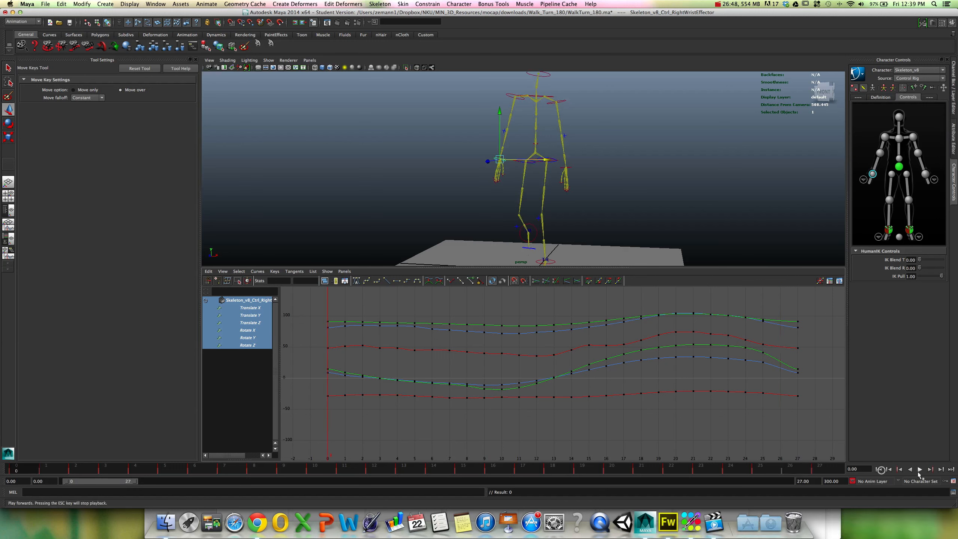
key(w)
click(623, 196)
key(space)
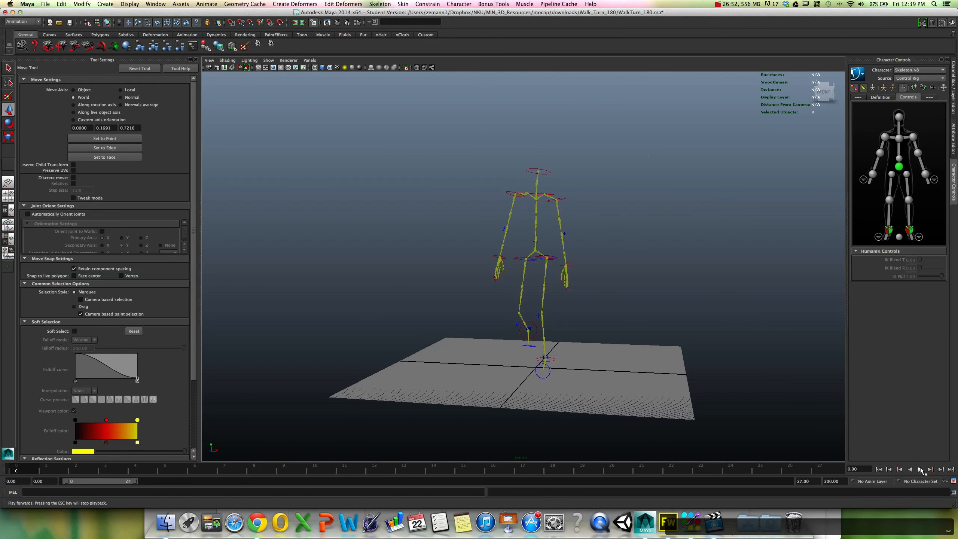
click(920, 468)
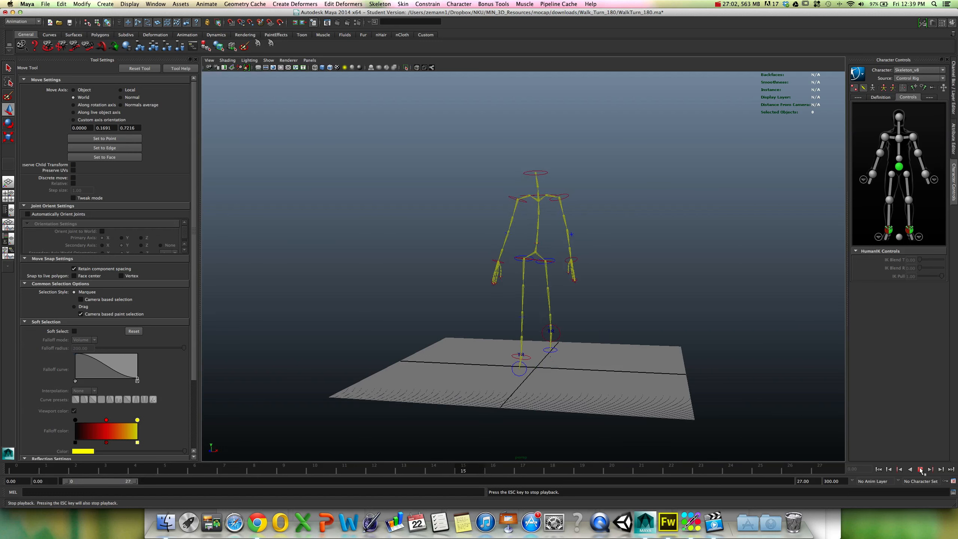
click(920, 469)
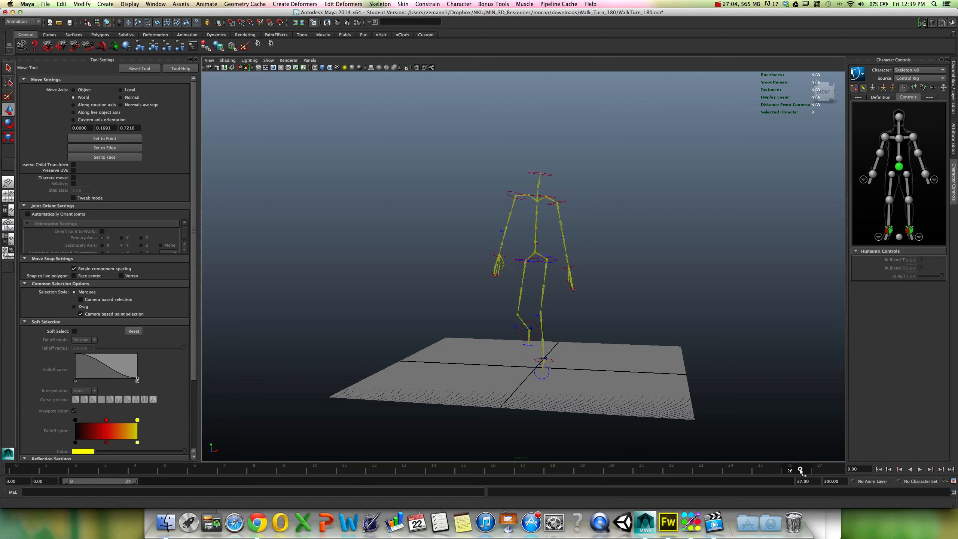
mouse_move(799, 469)
mouse_down()
mouse_move(828, 475)
mouse_move(676, 461)
mouse_up()
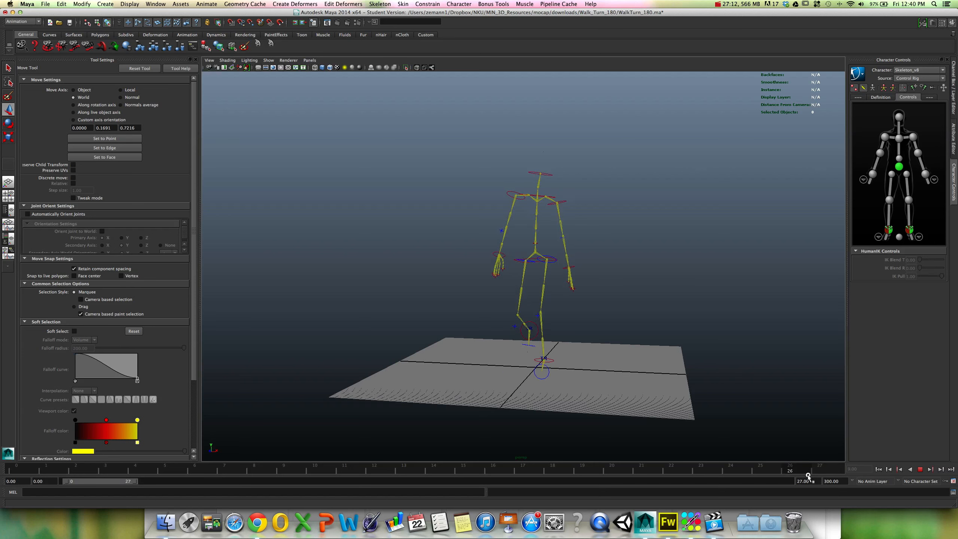
click(811, 475)
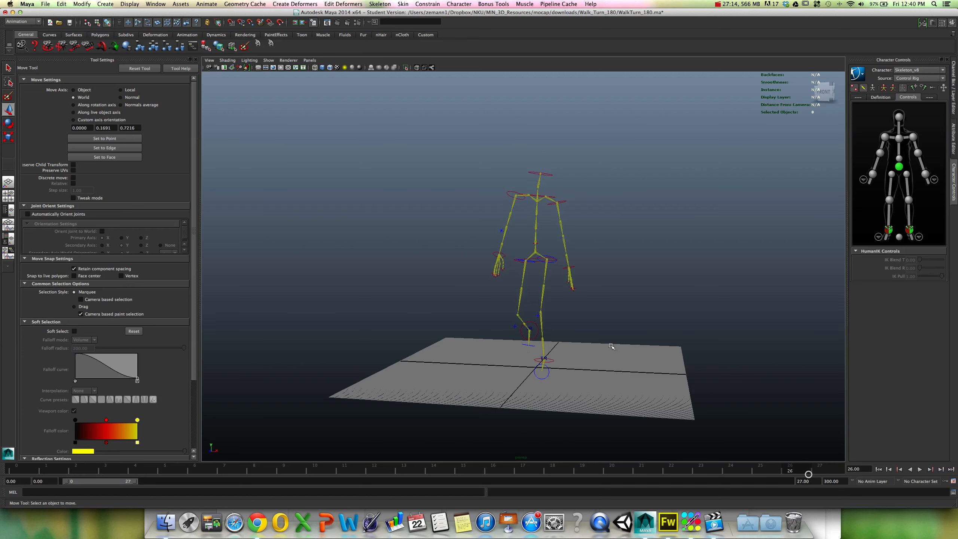
Scrub the hips effector's motion near the loop end and examine its Translate Y curve around frame 24.
scroll(673, 353, up, 3)
click(537, 256)
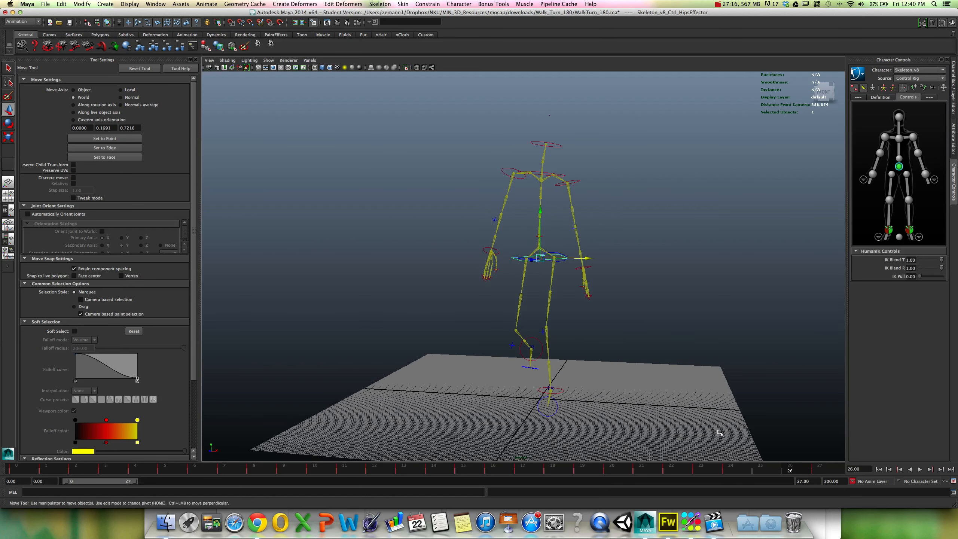
key(alt+v)
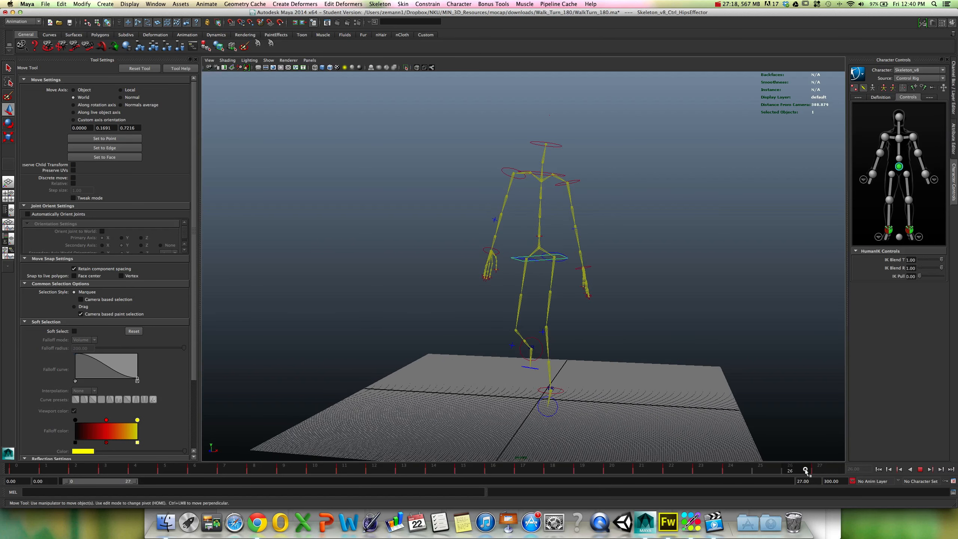
click(803, 471)
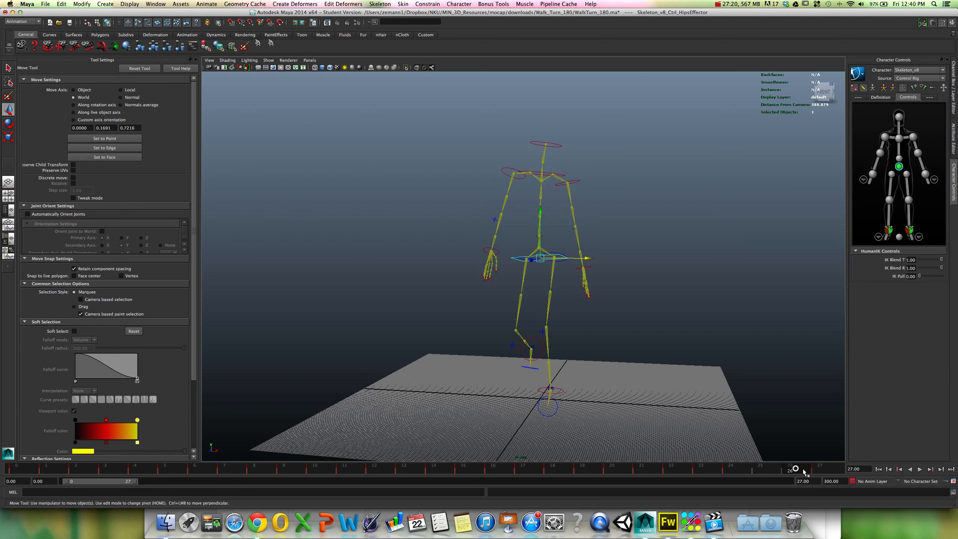
key(space)
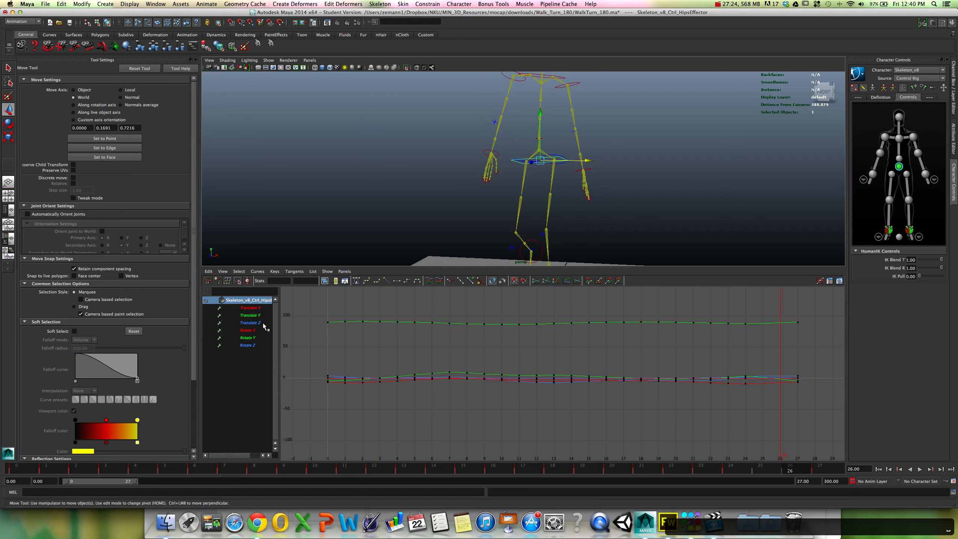
click(249, 315)
key(f)
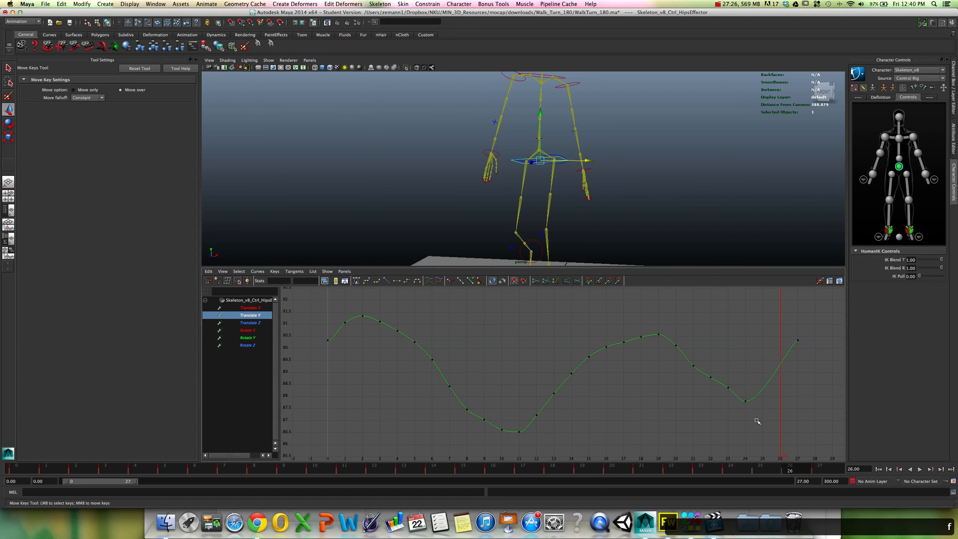
click(730, 470)
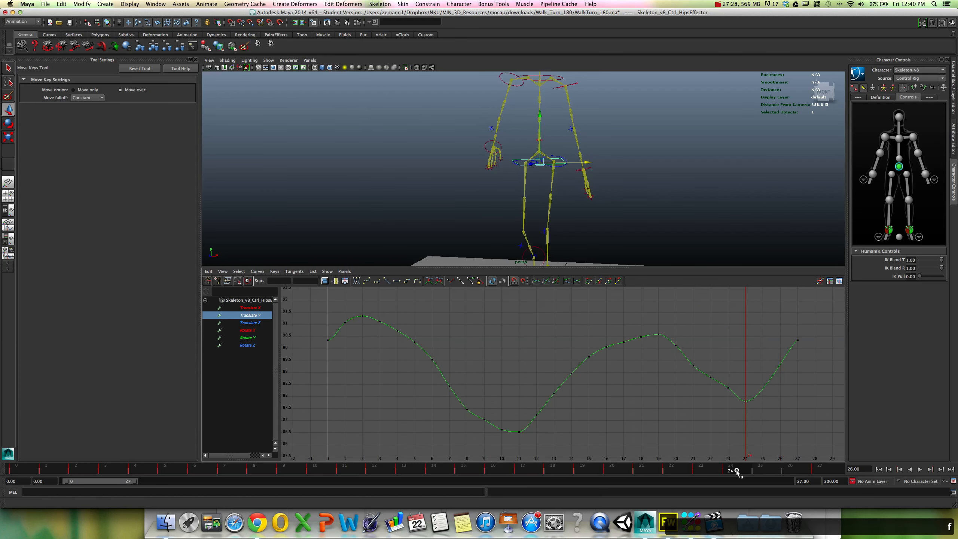
mouse_move(737, 472)
mouse_down()
mouse_move(799, 474)
mouse_move(748, 474)
mouse_up()
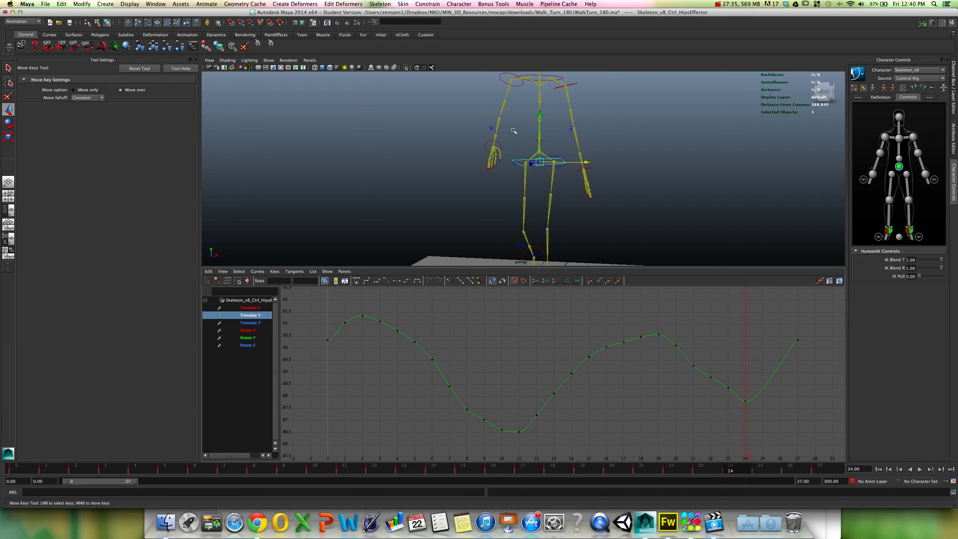
Reselect the hips effector, switch the keying mode to Body Part and compare the poses at frames 25 and 27.
key(w)
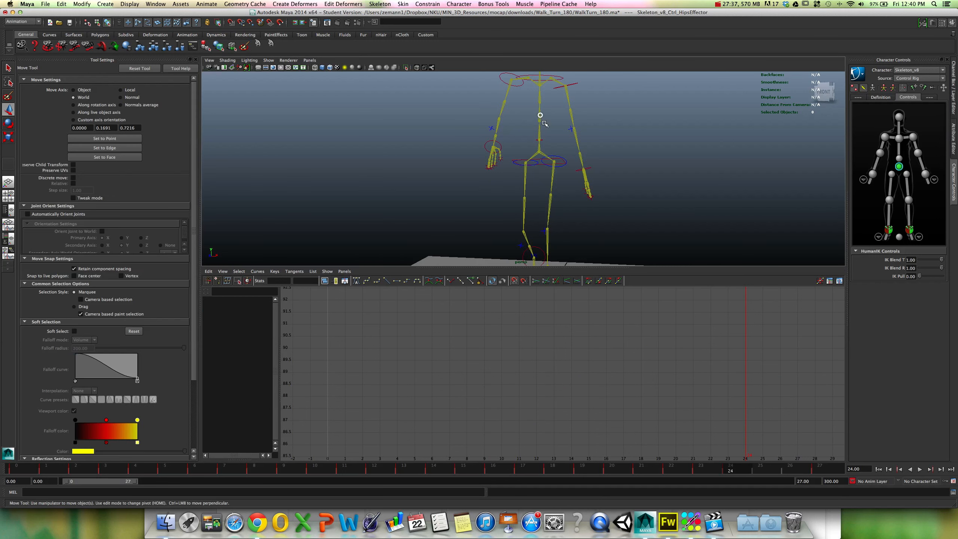
click(543, 165)
click(543, 165)
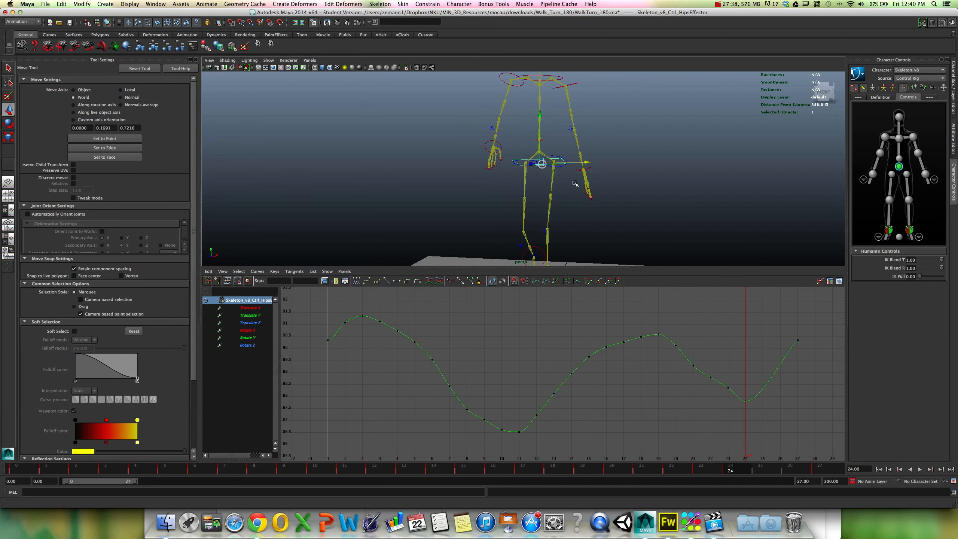
click(893, 89)
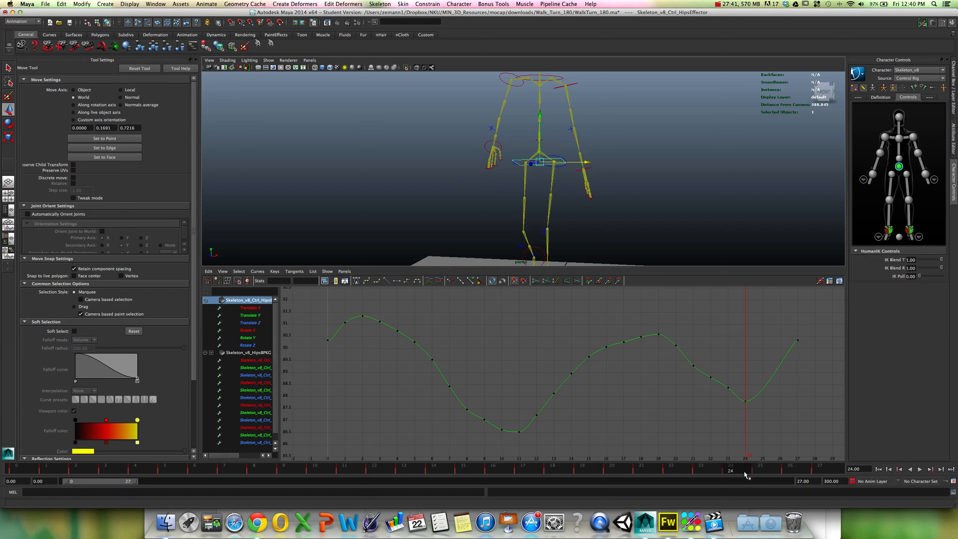
click(822, 472)
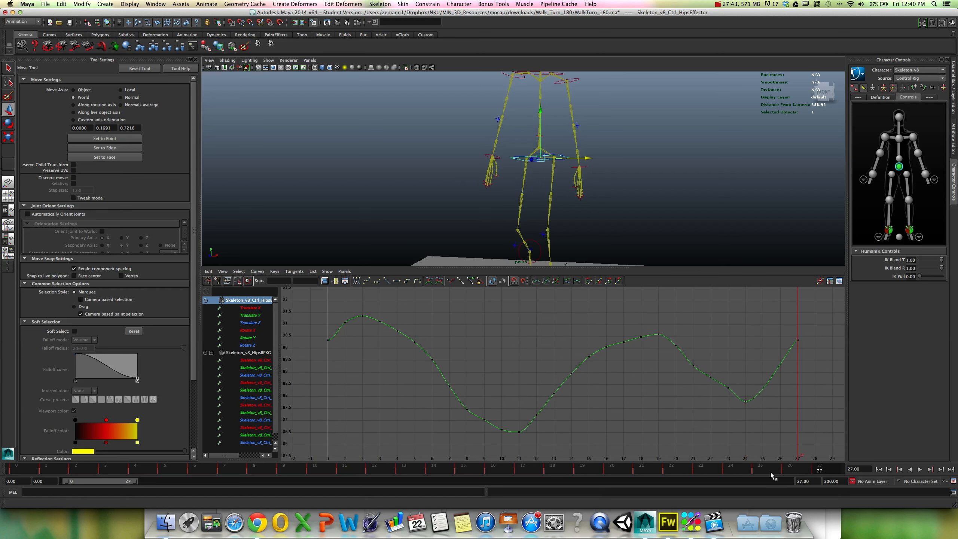
click(762, 472)
click(822, 473)
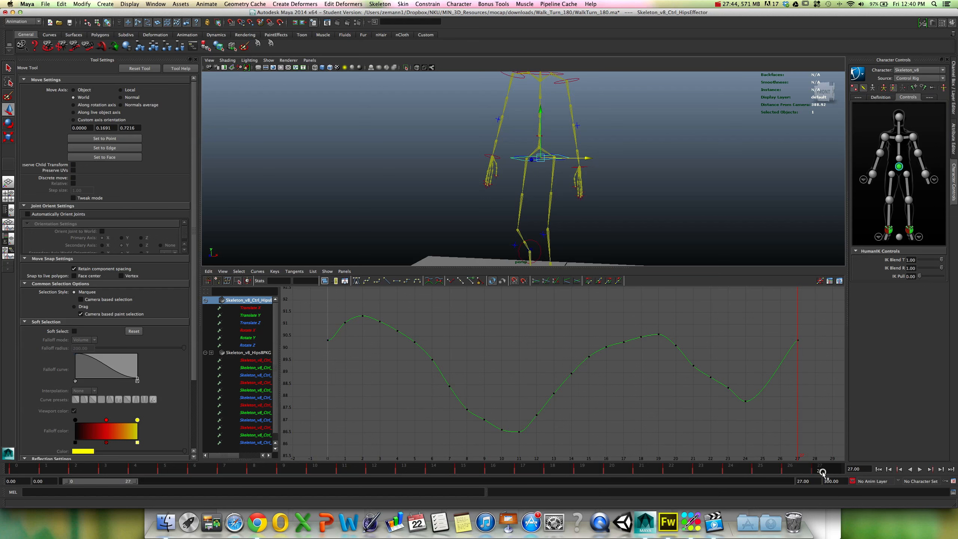
click(764, 472)
Delete the hips effector's Translate Y key at frame 24 and scrub the nearby frames to check the motion.
drag(735, 419, 752, 395)
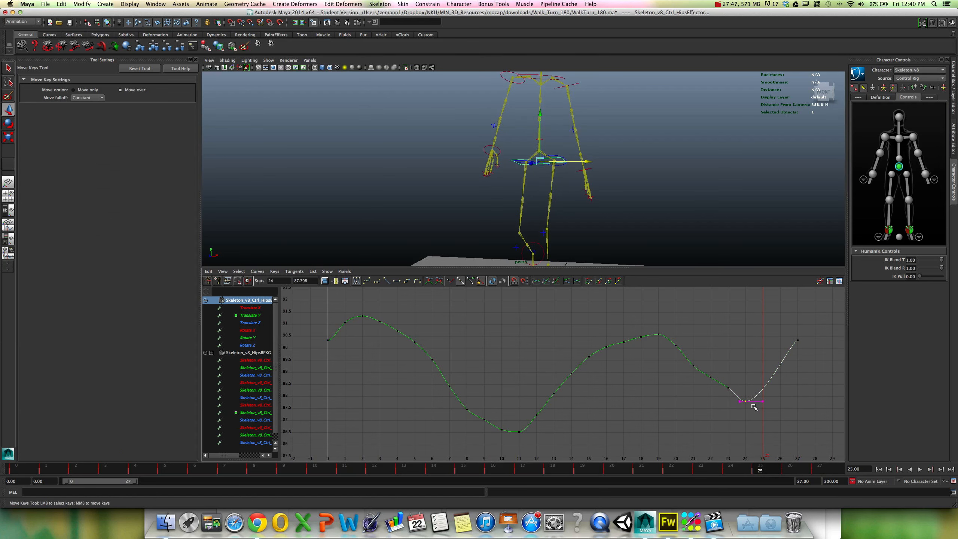
key(BackSpace)
key(alt+v)
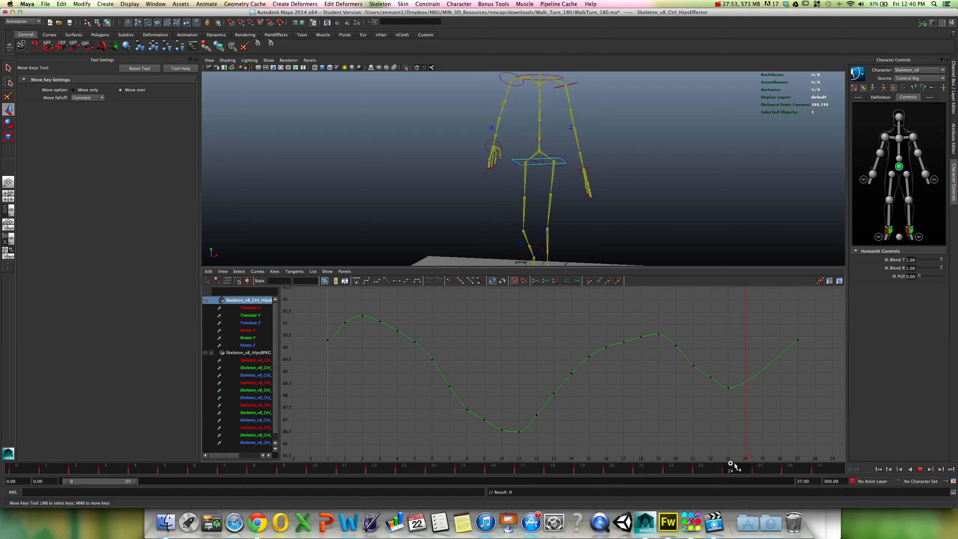
Examine the hips effector's Translate Y curve and scrub the last frames to check the motion into frame 27.
drag(819, 473, 769, 471)
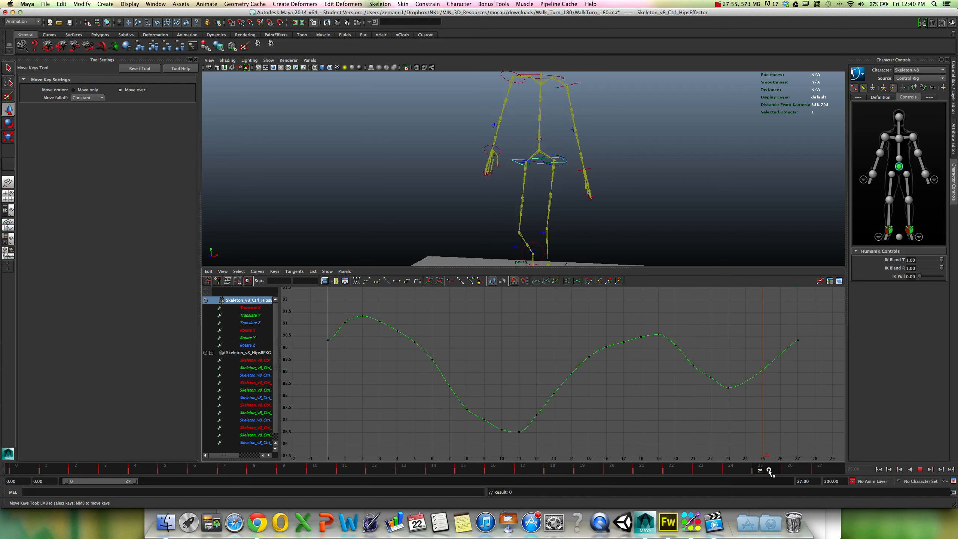
click(250, 315)
key(w)
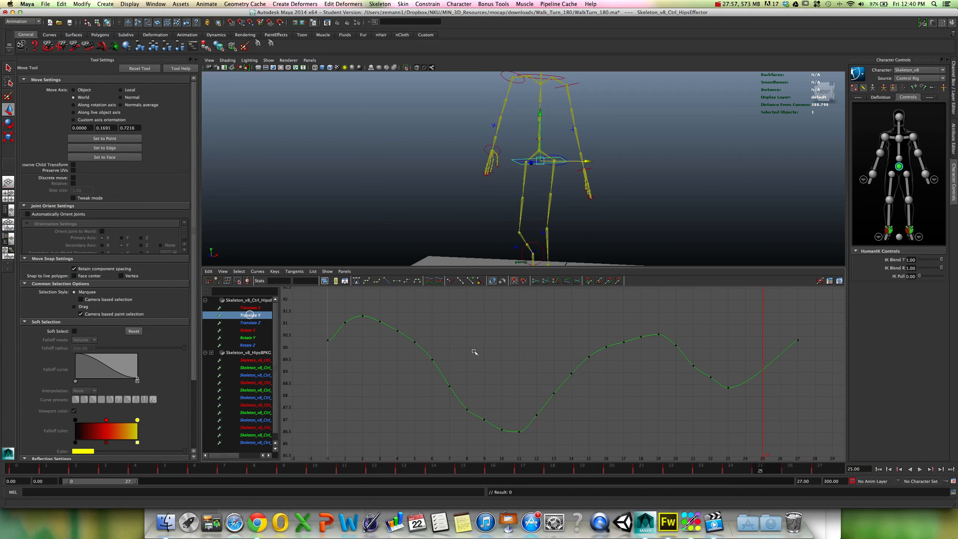
key(f)
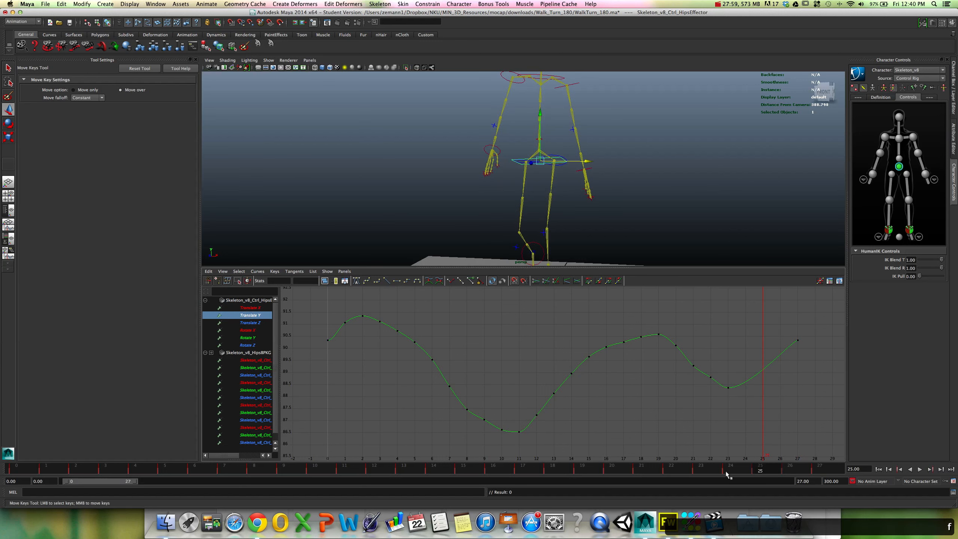
drag(727, 474, 807, 468)
click(902, 88)
click(726, 468)
Select the right ankle effector and examine its Translate Y, Translate Z, Rotate X and Rotate Y curves near the loop end.
alt+drag(553, 233, 571, 225)
alt+middle_drag(568, 232, 567, 190)
click(523, 226)
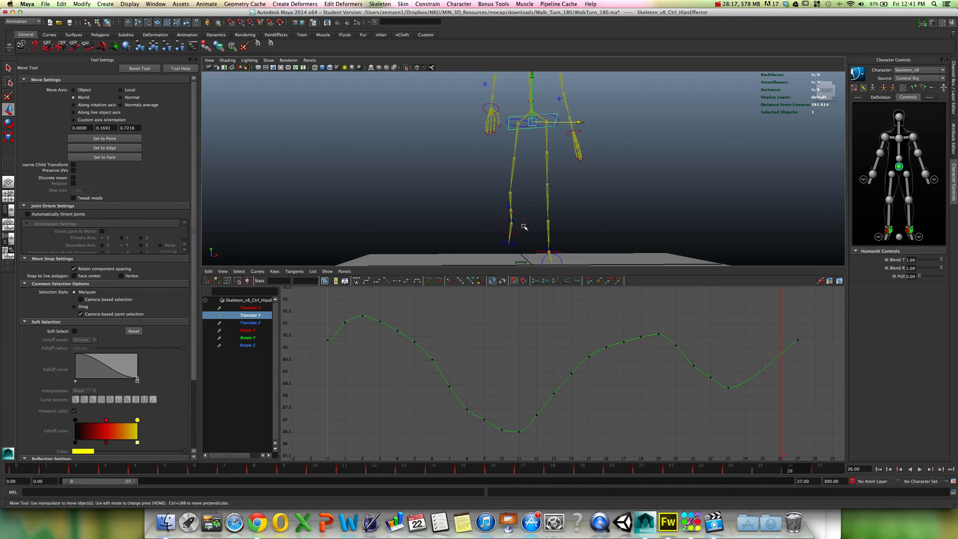
key(f)
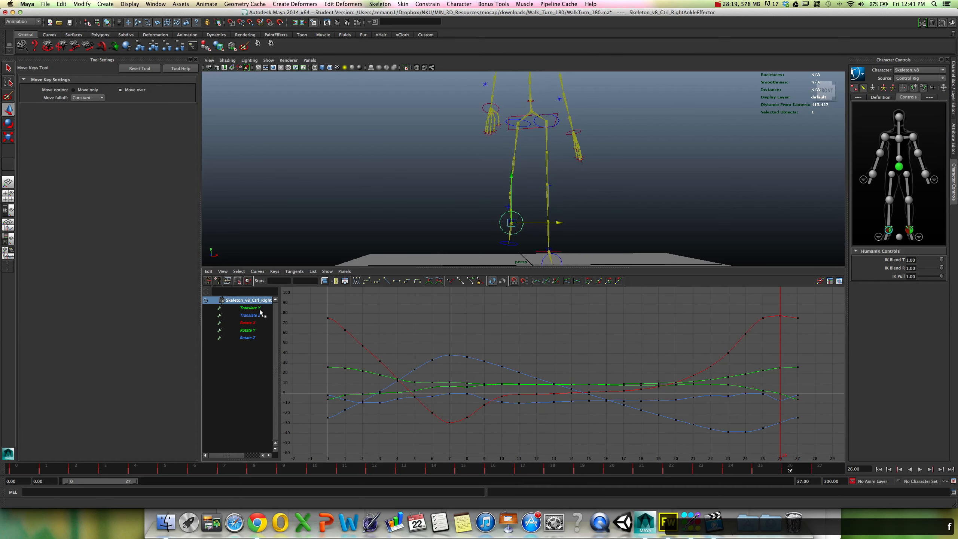
click(250, 308)
key(f)
click(259, 315)
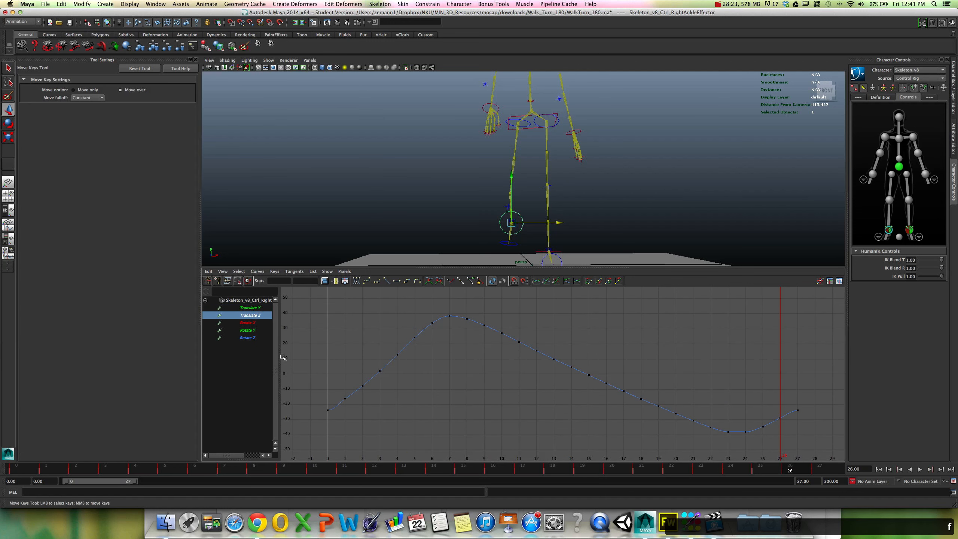
click(247, 322)
key(f)
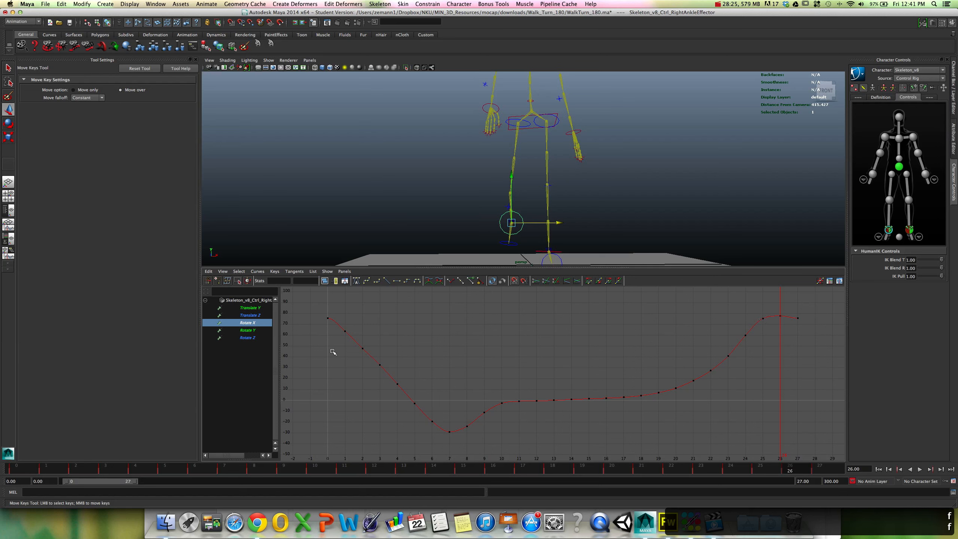
click(247, 330)
key(f)
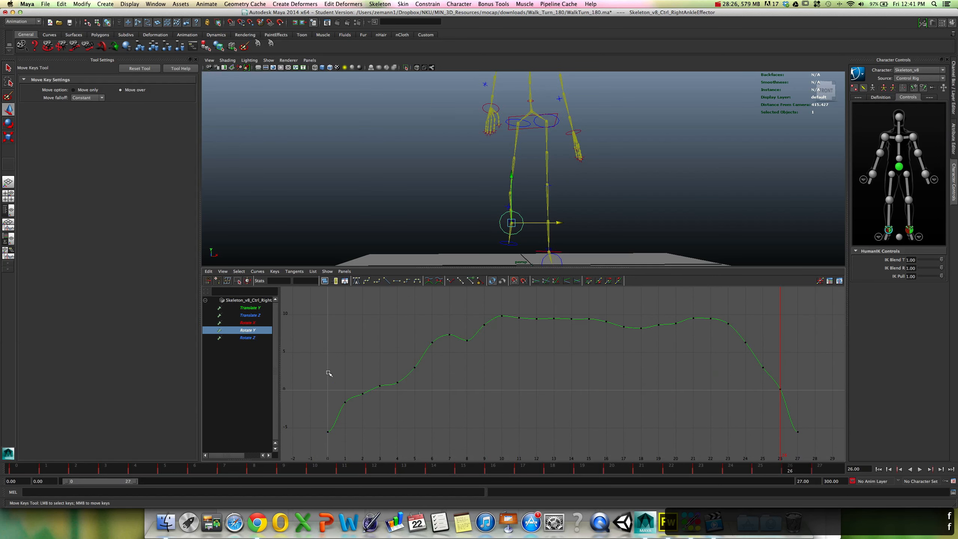
Delete the right ankle effector's Rotate Z key at frame 26.
click(255, 337)
key(f)
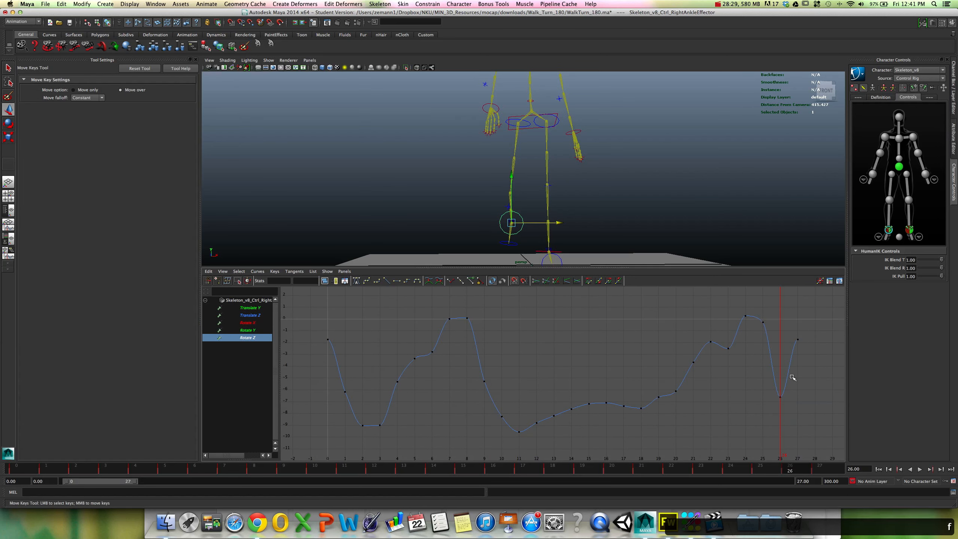
drag(770, 384, 809, 421)
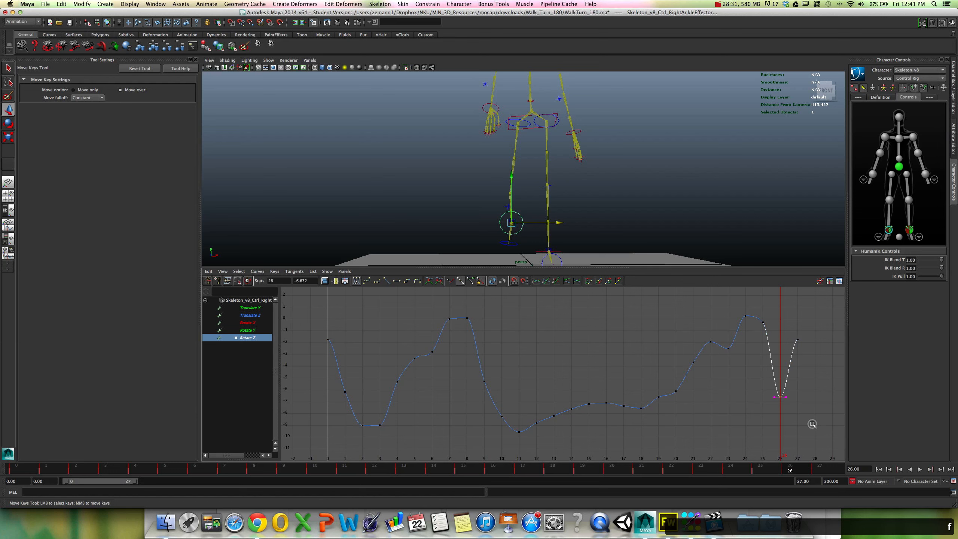
key(Delete)
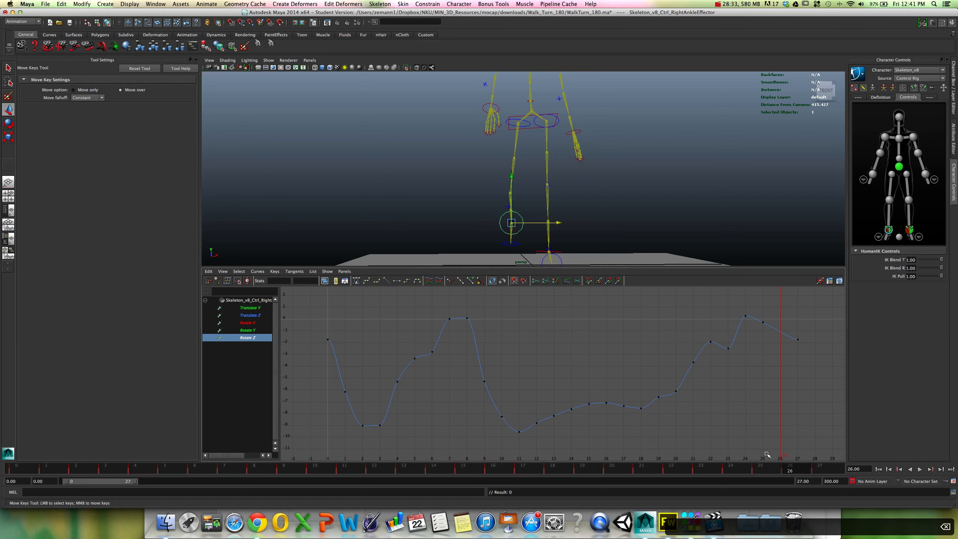
Delete the right ankle effector's Rotate Y key at frame 26.
click(248, 330)
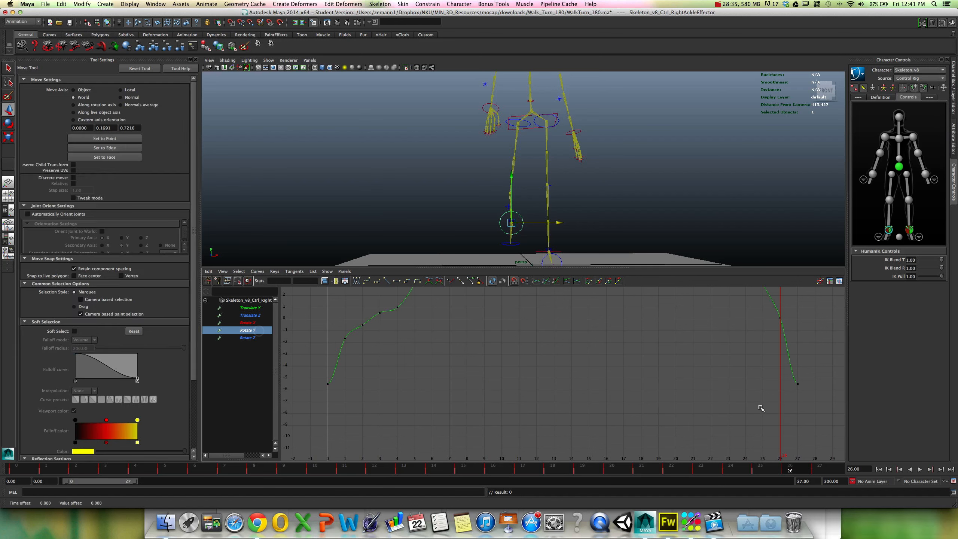
key(f)
drag(788, 382, 776, 391)
key(Delete)
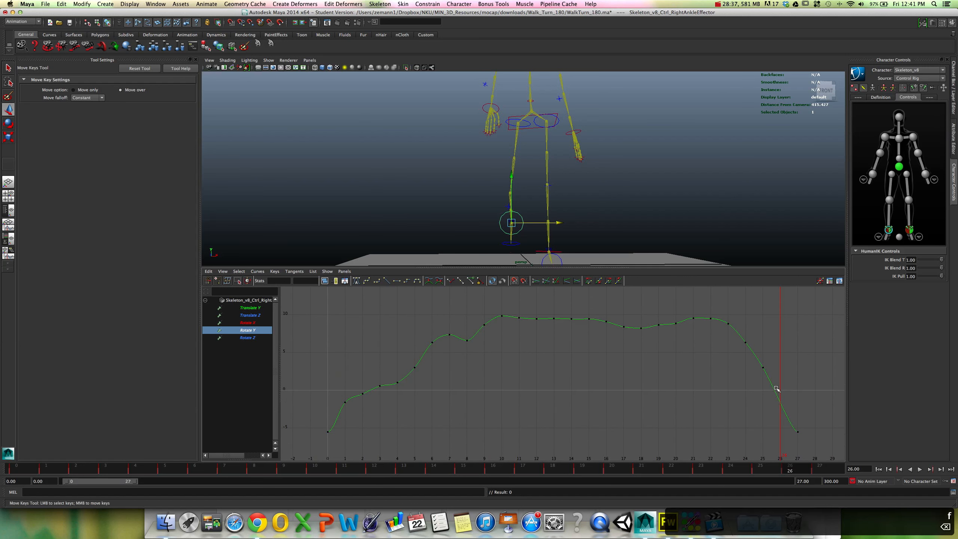
Review the right ankle effector's Rotate X, Rotate Y and Rotate Z curves for remaining uneven keys near frame 27.
key(w)
click(242, 323)
key(f)
key(w)
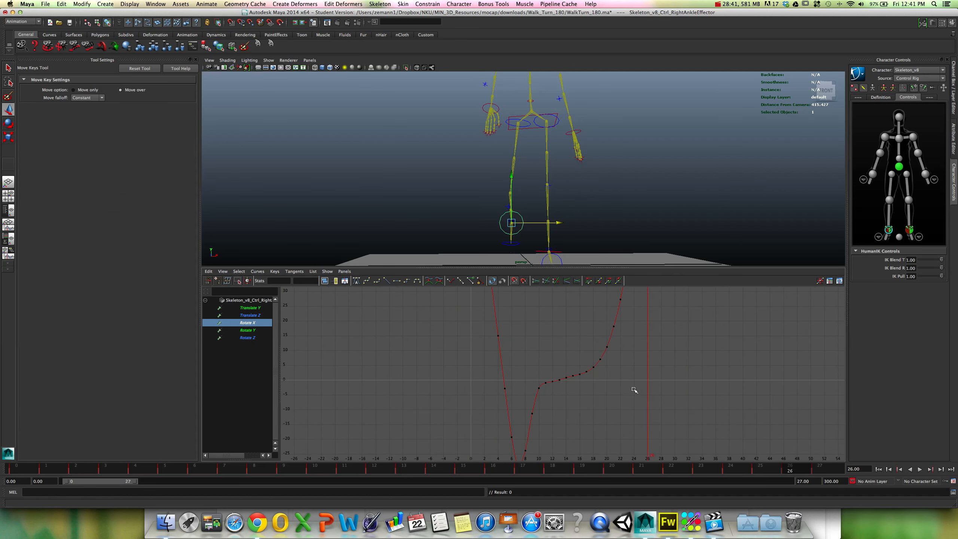
key(a)
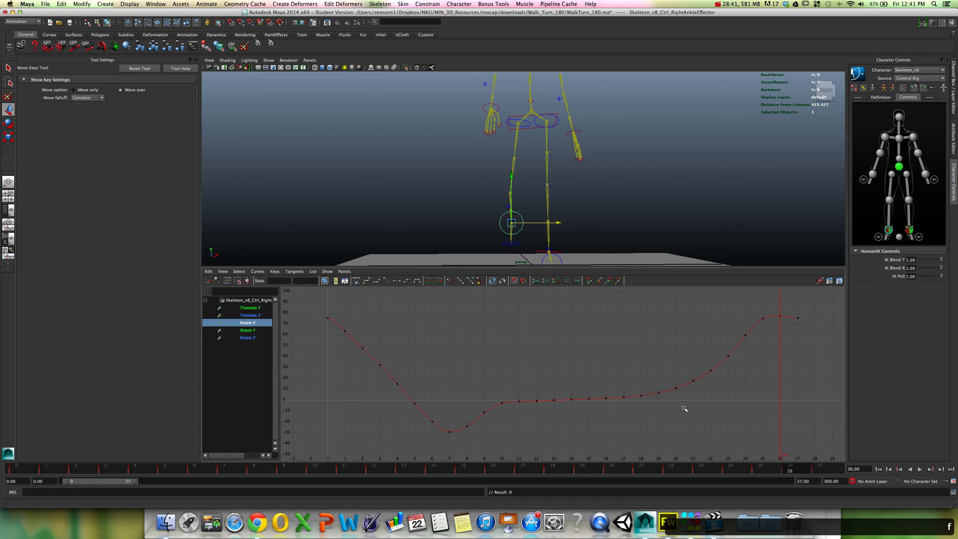
click(249, 329)
key(a)
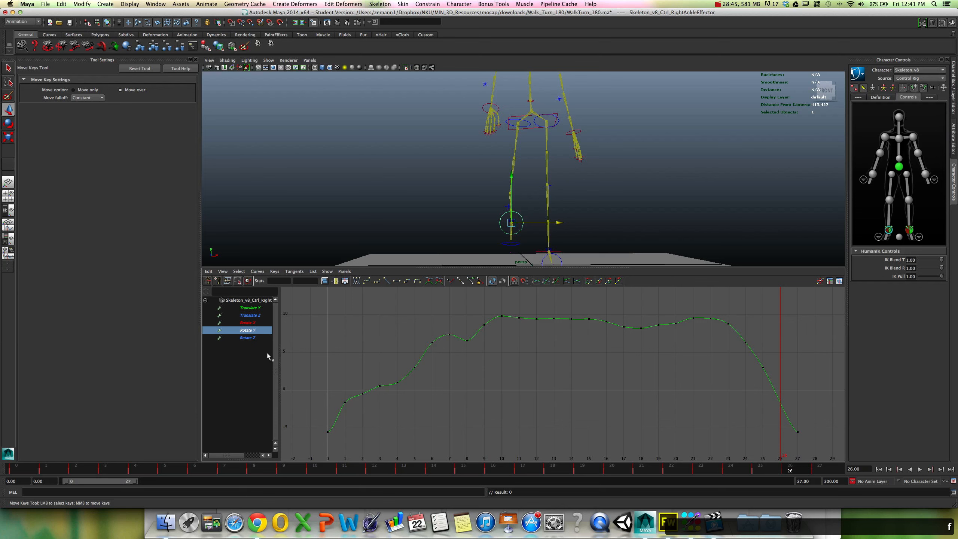
click(248, 338)
key(a)
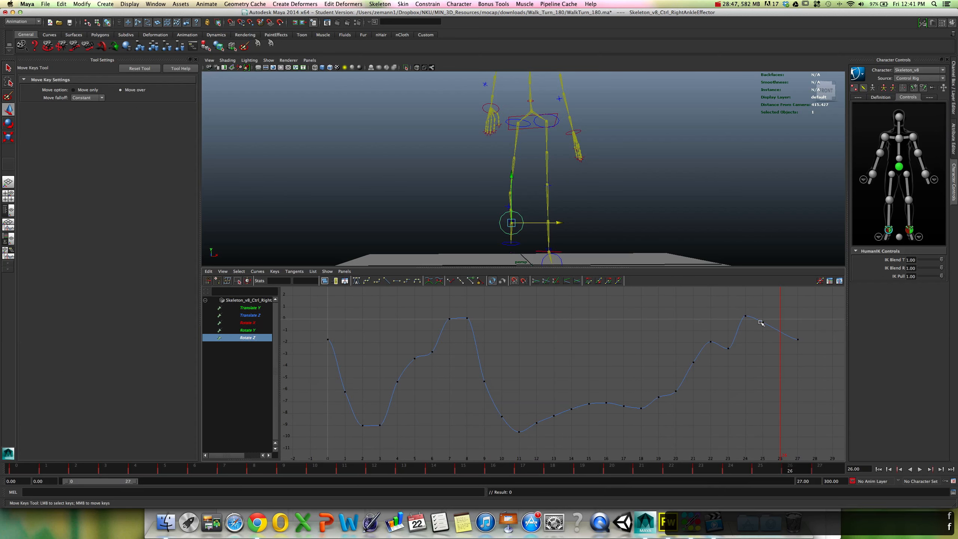
Play the walk cycle, scrub to frame 27 and view the whole skeleton to check the right foot's motion.
key(alt+v)
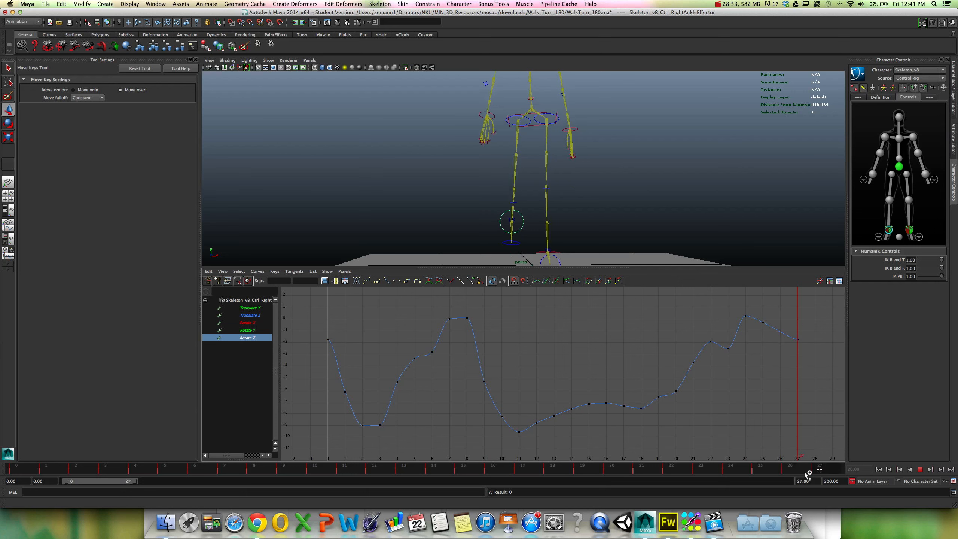
drag(804, 473, 817, 472)
alt+drag(640, 222, 640, 222)
alt+right_drag(640, 222, 516, 194)
alt+drag(516, 193, 541, 179)
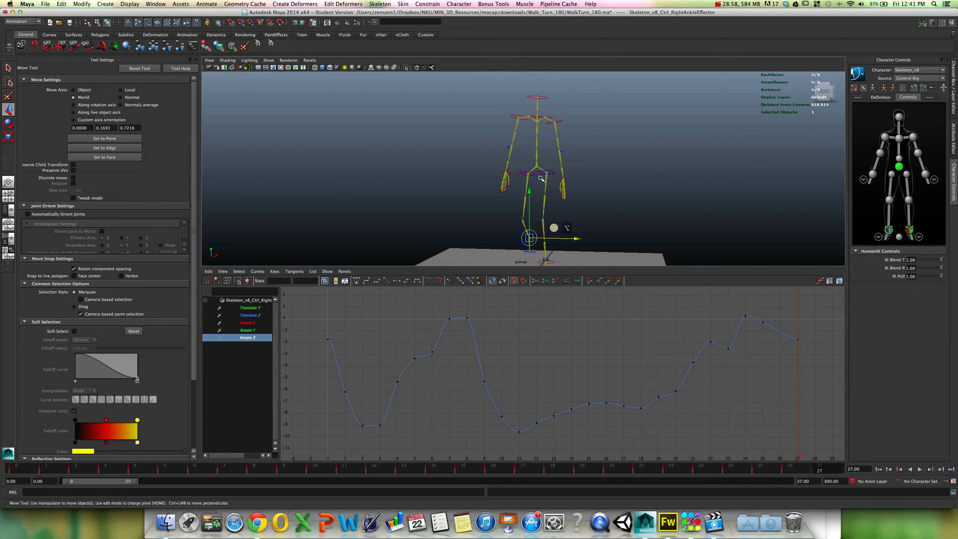
Select the hips effector and examine each of its Translate and Rotate curves for smoothness between frames 24 and 27.
click(523, 173)
alt+drag(639, 220, 640, 219)
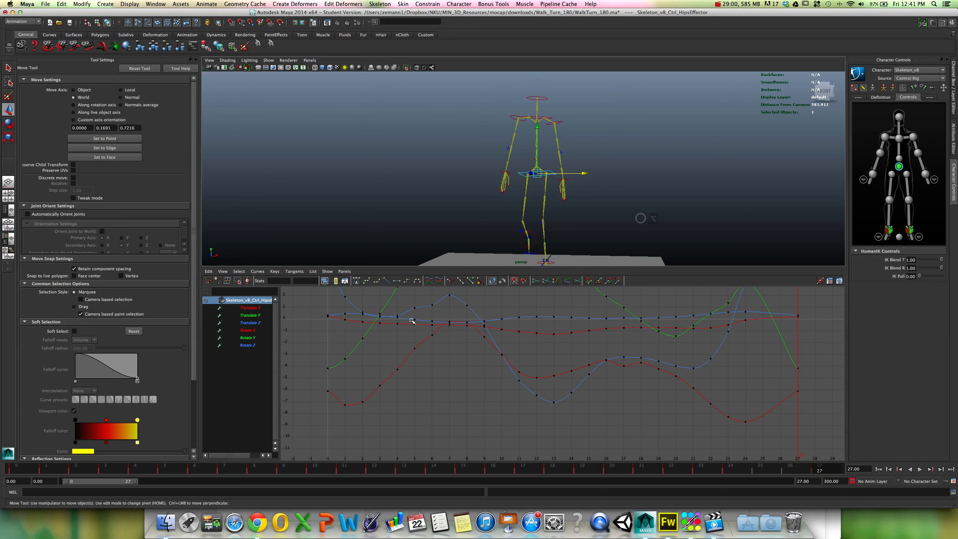
click(250, 307)
key(f)
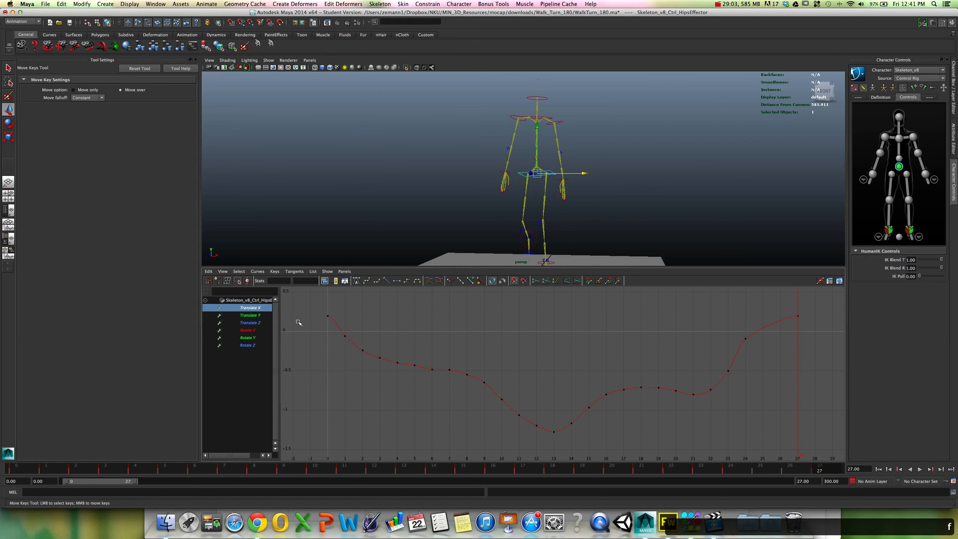
click(267, 315)
key(f)
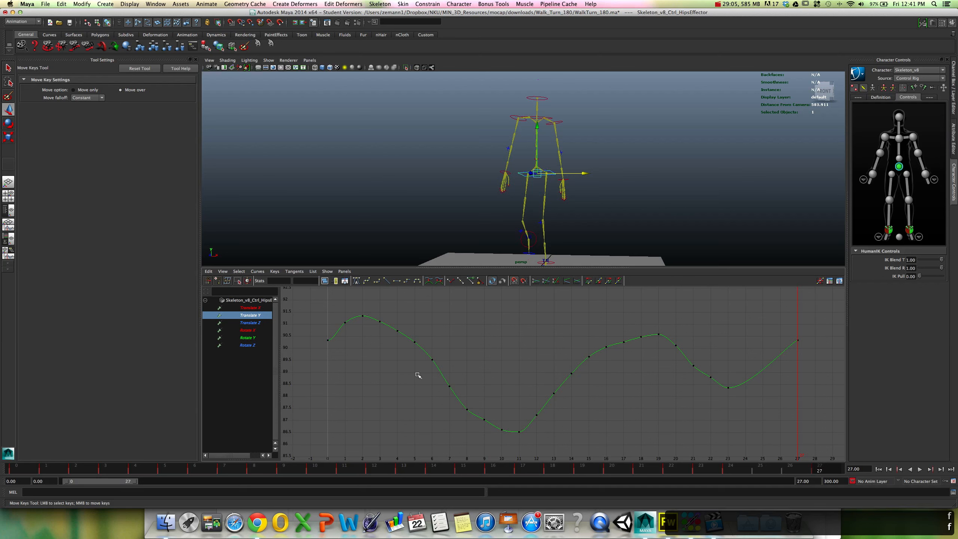
click(264, 323)
key(f)
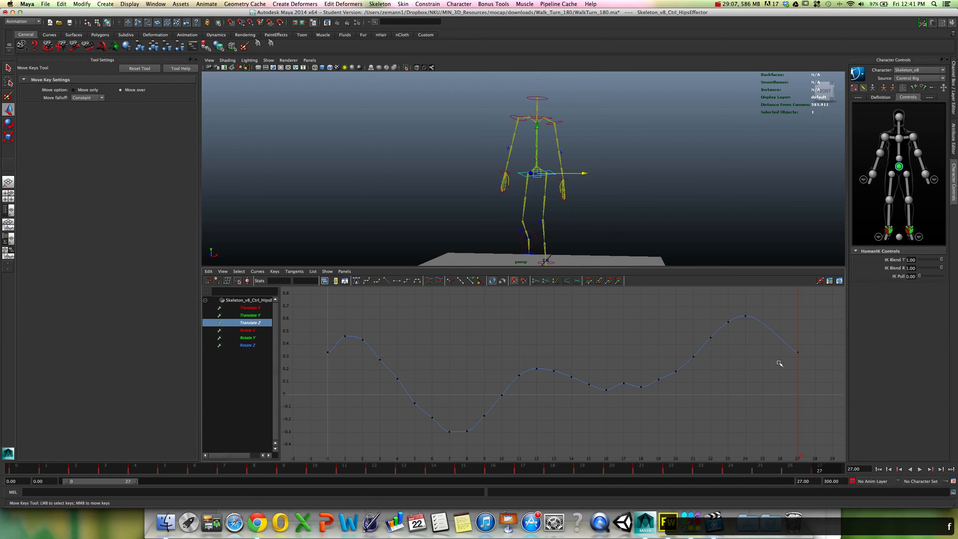
click(244, 331)
key(f)
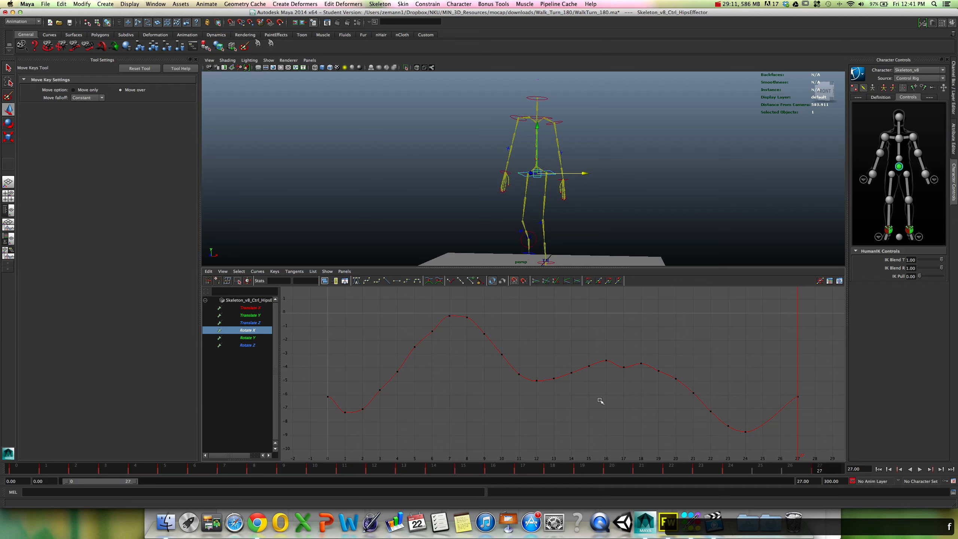
click(250, 337)
key(f)
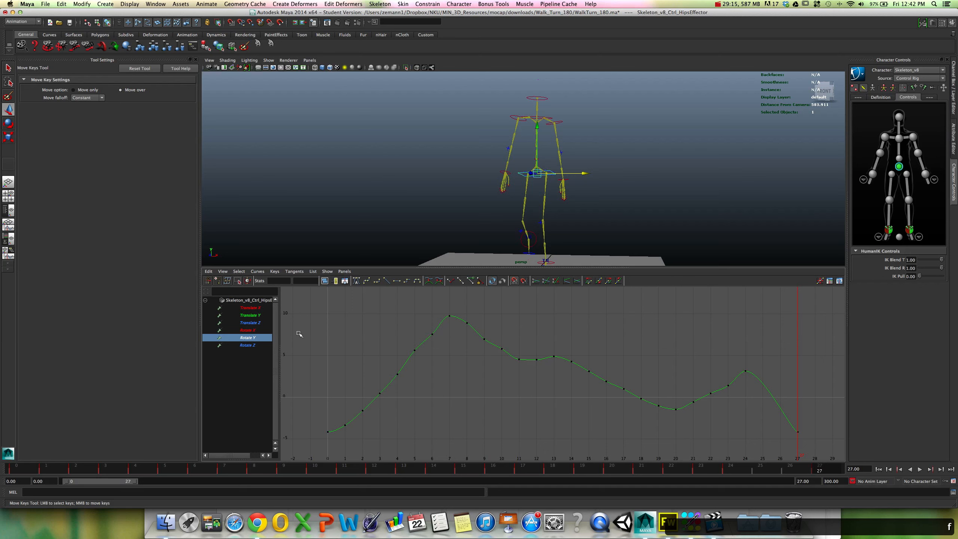
click(247, 345)
key(f)
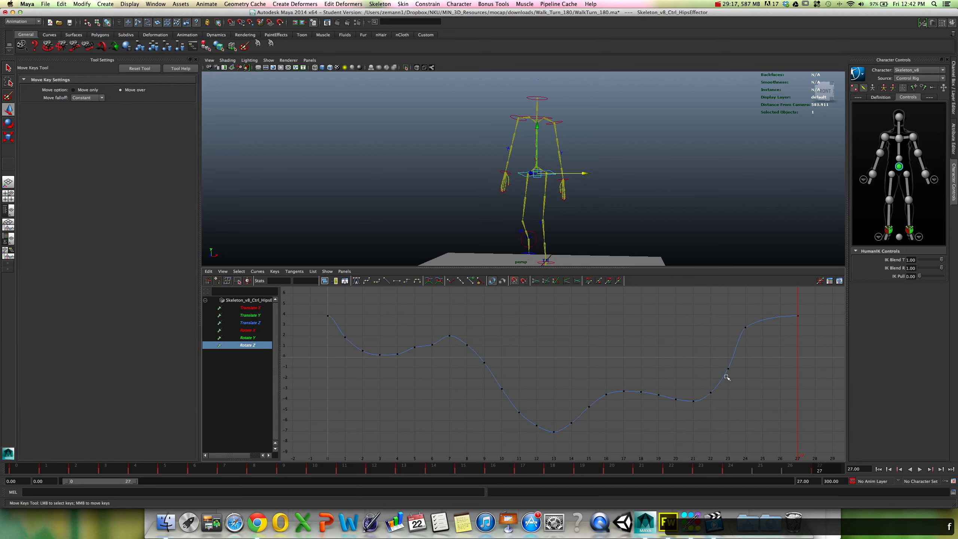
Play the walk cycle from frame 0 and scrub around frame 27 to check that the whole body loops smoothly.
alt+drag(592, 226, 609, 216)
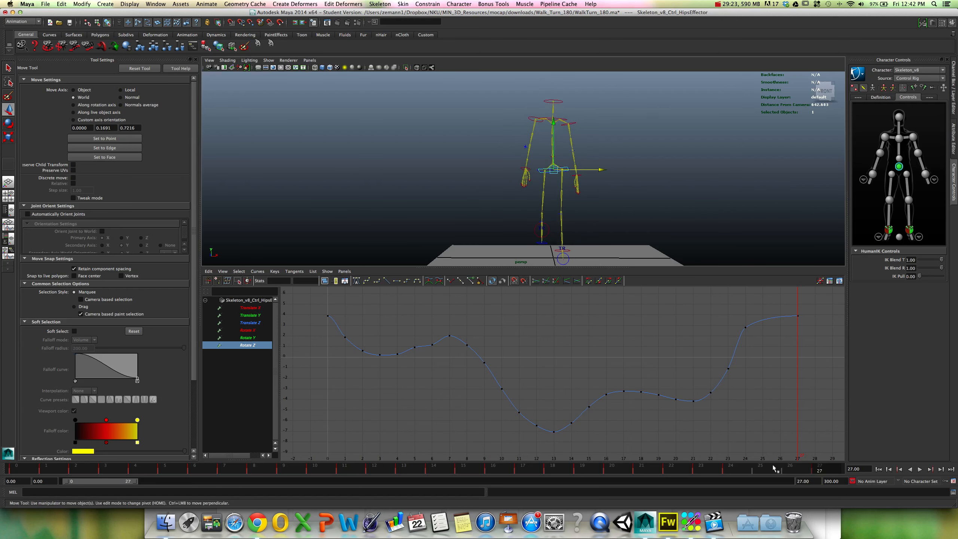
key(alt+v)
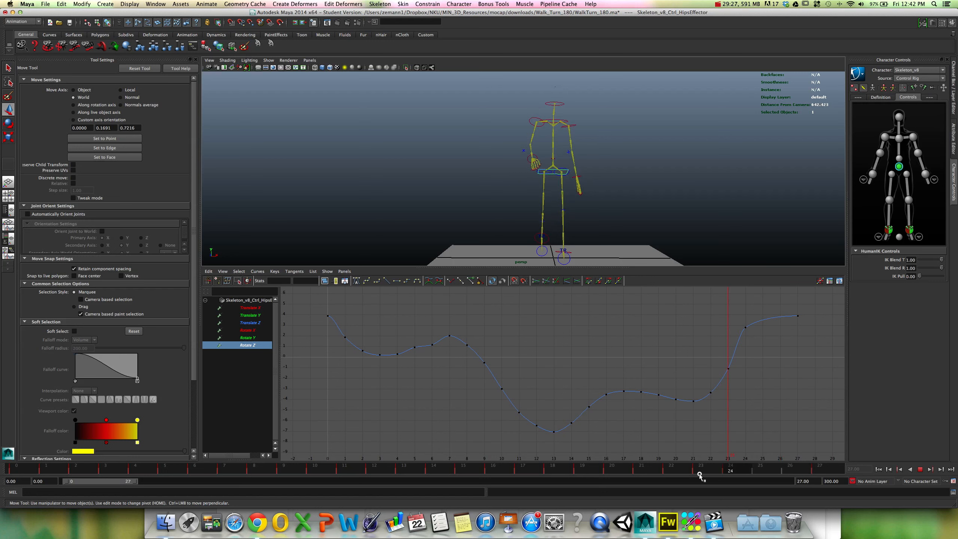
key(alt+v)
click(878, 470)
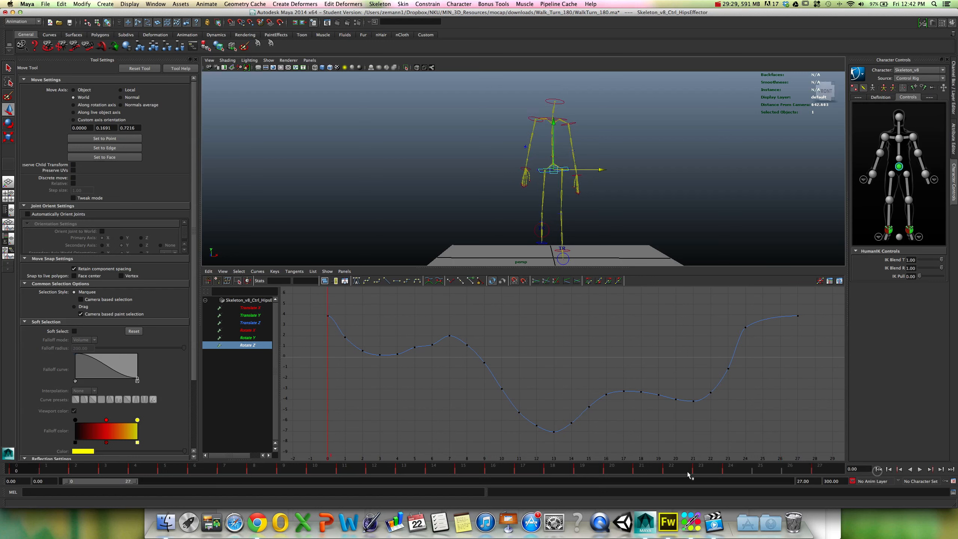
key(alt+v)
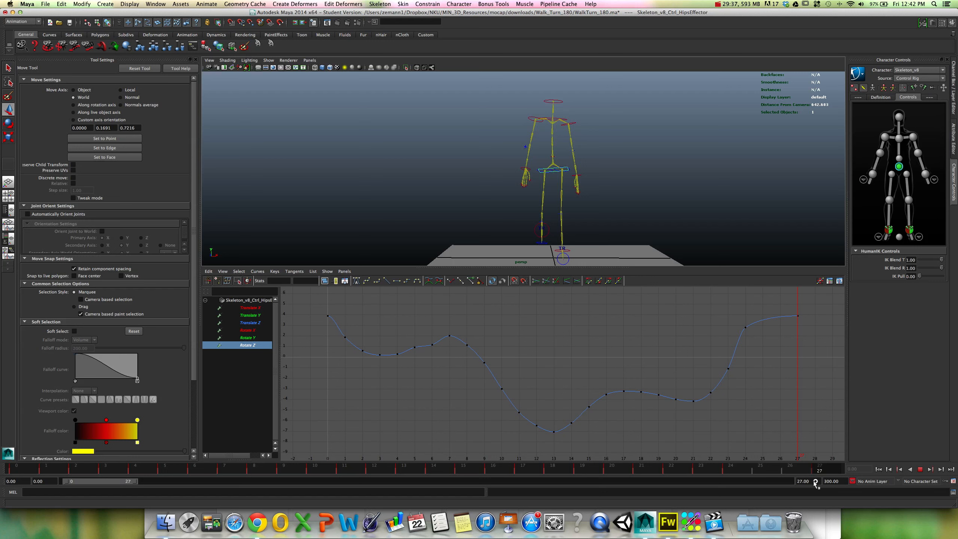
mouse_move(814, 481)
mouse_down()
mouse_move(9, 452)
mouse_move(196, 456)
mouse_move(808, 518)
mouse_up()
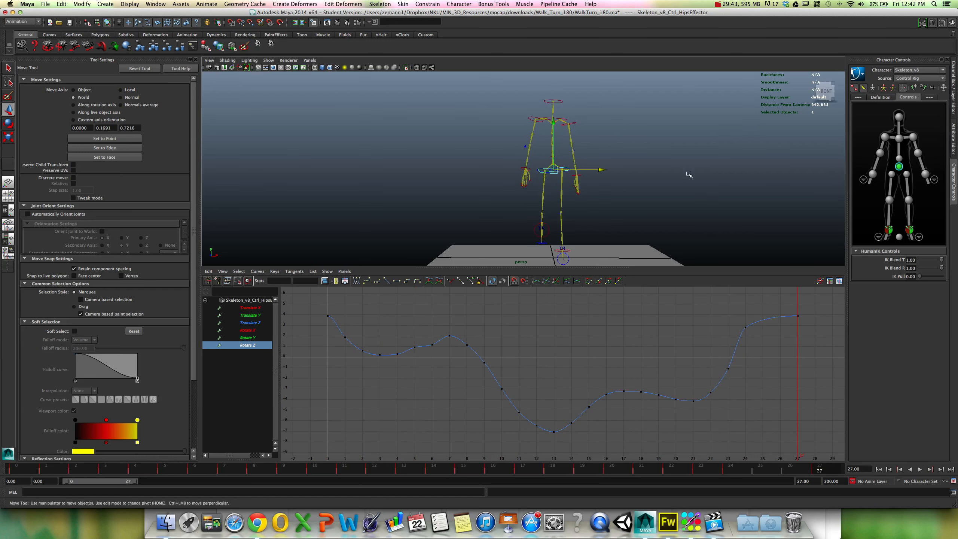
Bake the control rig animation to the skeleton over the Time Slider range, onto BaseAnimation and sampled by 1.
alt+drag(688, 176, 663, 177)
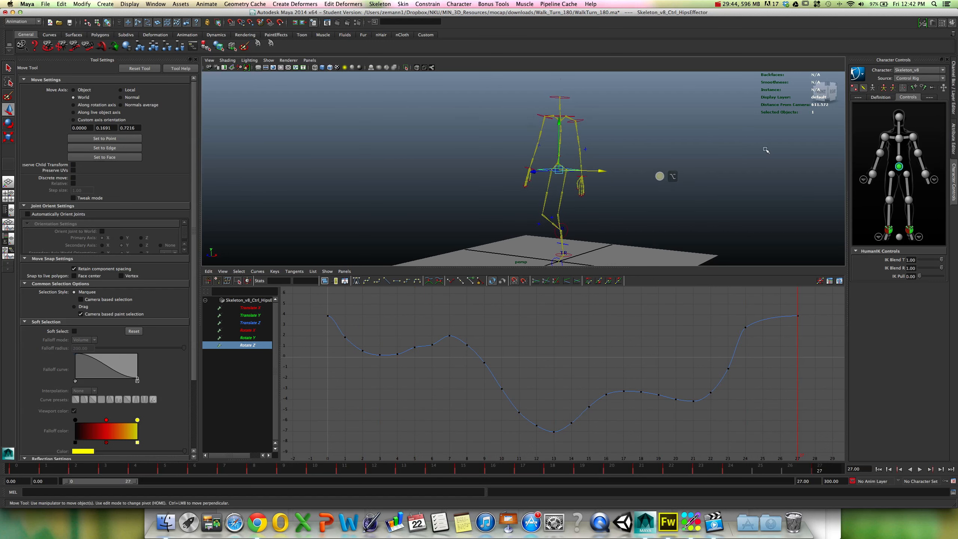
click(857, 74)
mouse_move(867, 99)
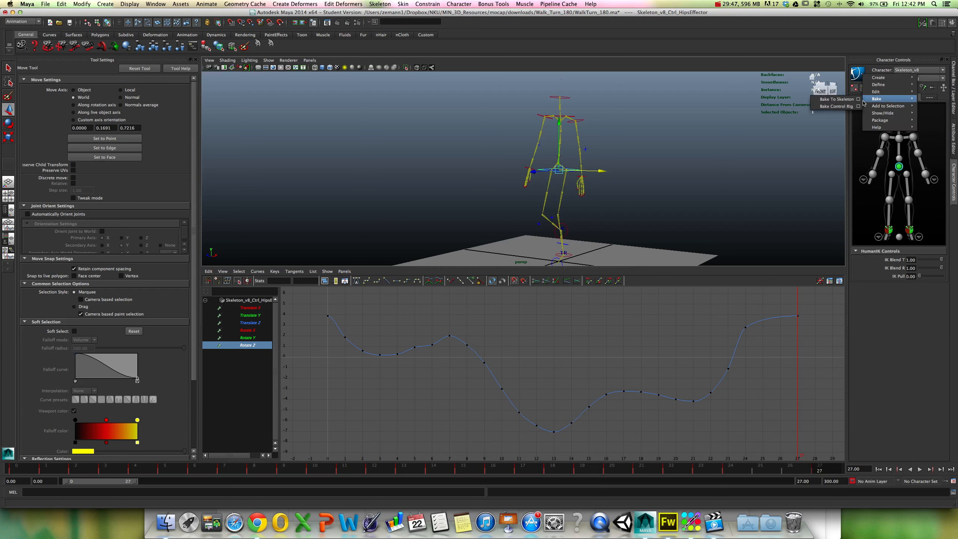
click(858, 100)
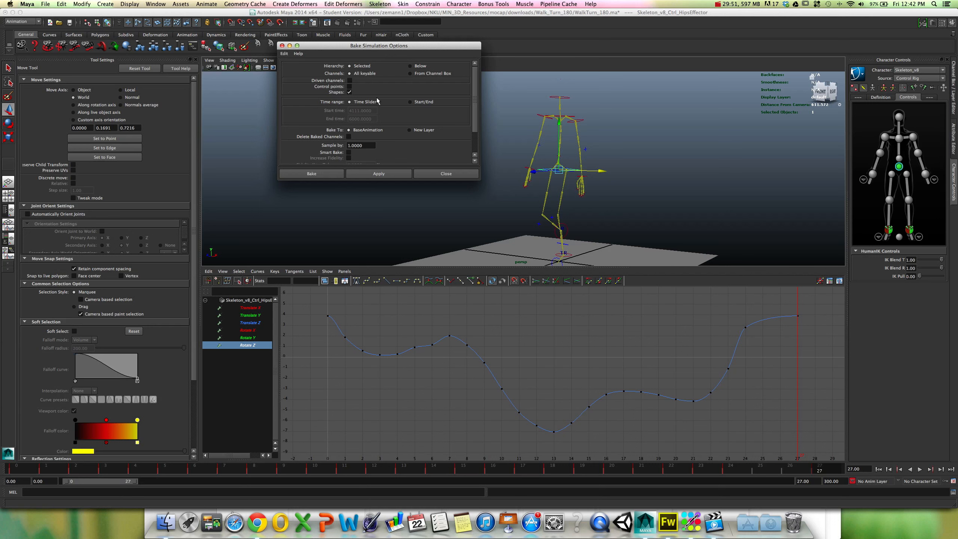
click(303, 174)
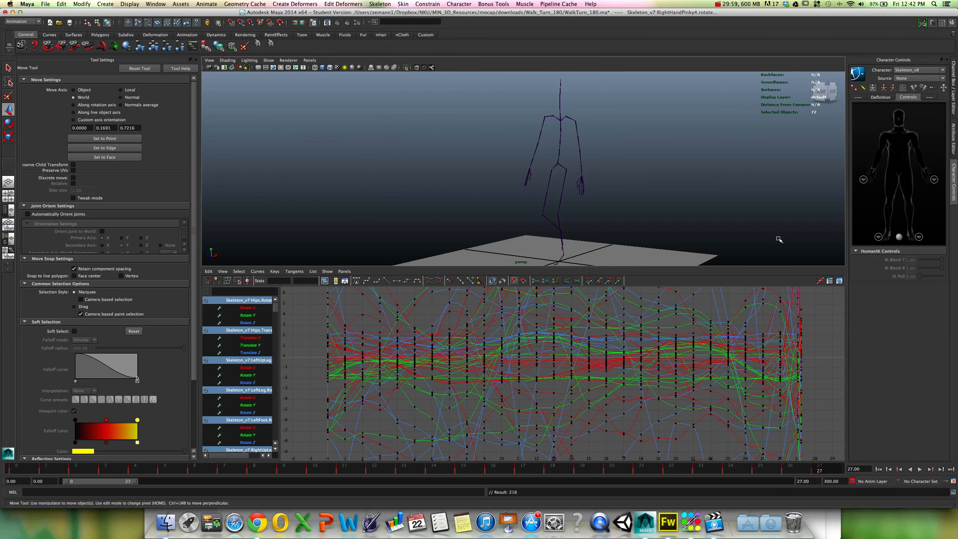
Bake the skeleton's walk animation back onto the character's control rig.
click(865, 76)
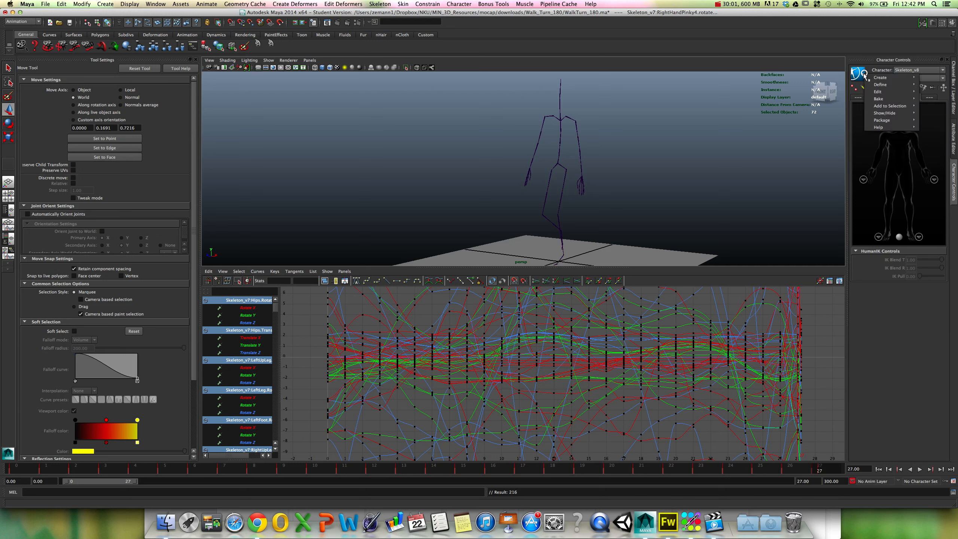
mouse_move(879, 99)
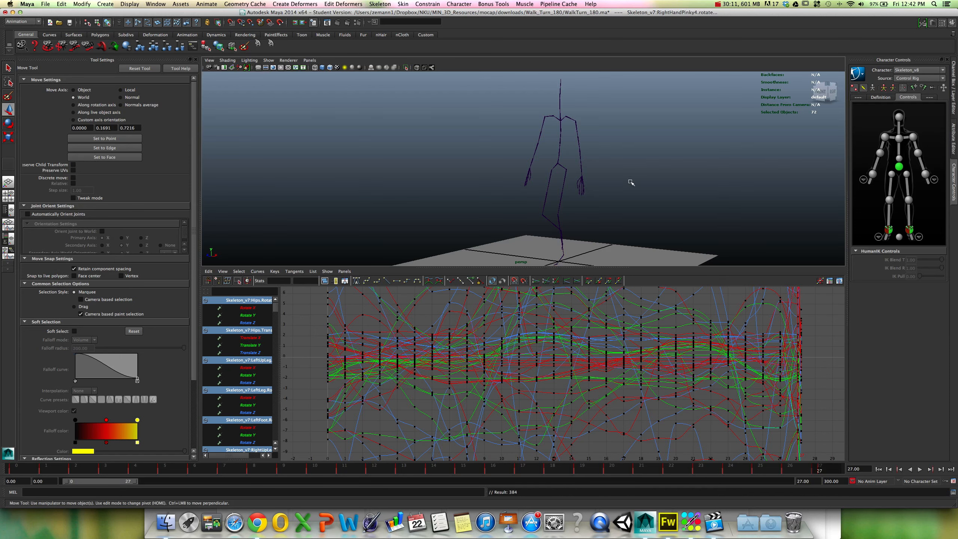
Maximise the perspective view around the whole rig and play the walk cycle on the control rig.
key(space)
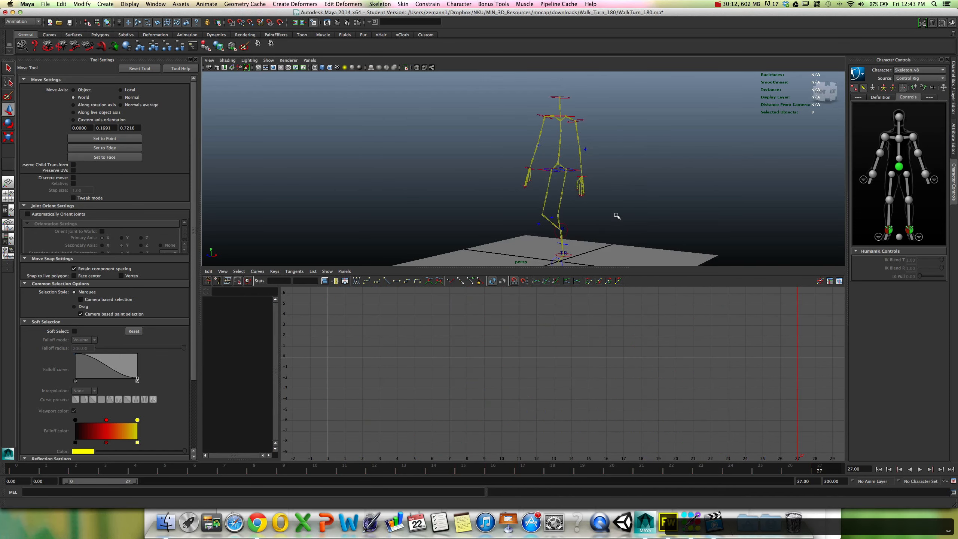
alt+right_drag(585, 233, 607, 231)
key(space)
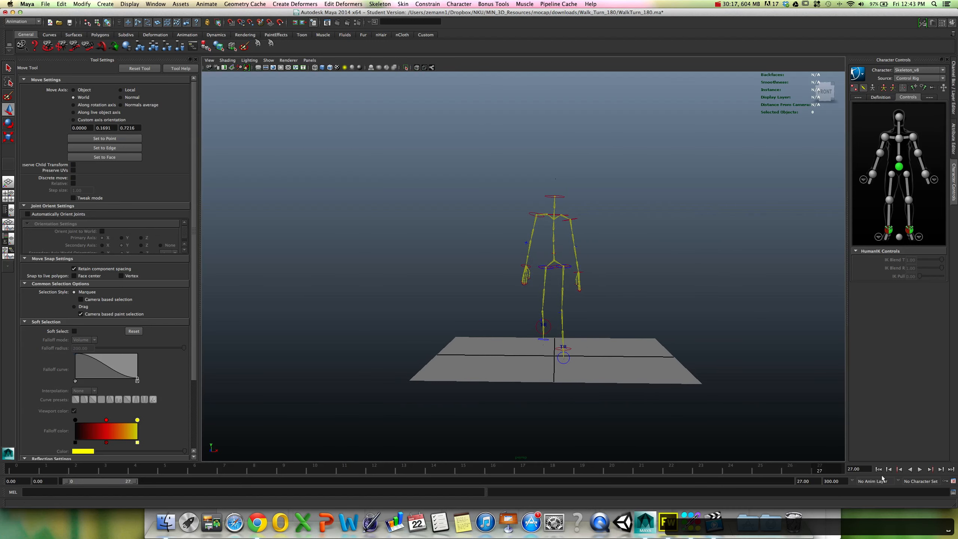
click(919, 468)
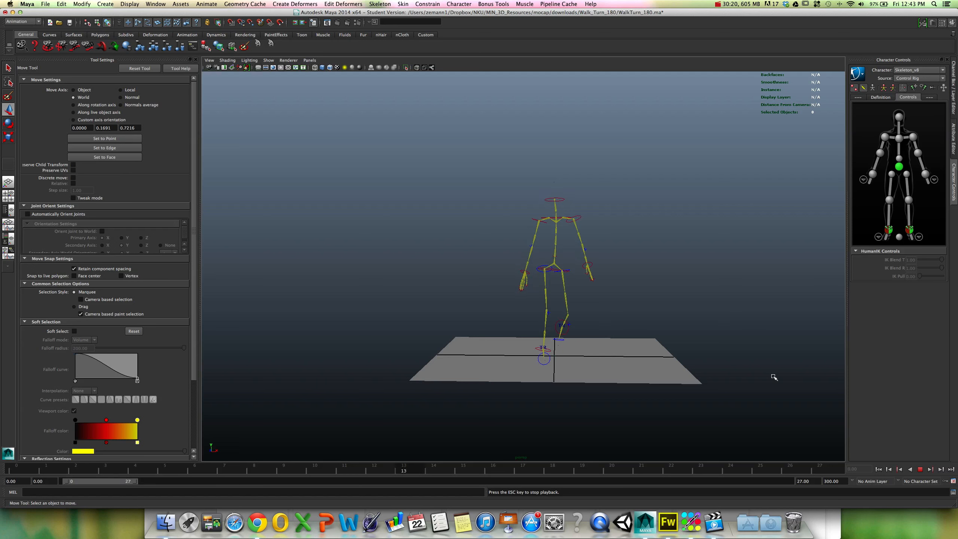
click(918, 470)
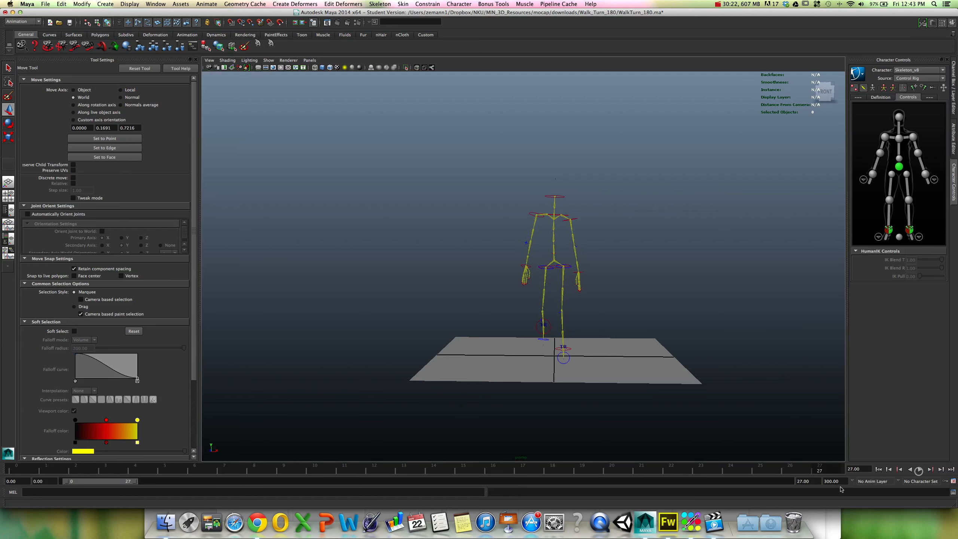
Return to frame 0, set the playback end time to 26 and play the shortened walk cycle.
click(7, 468)
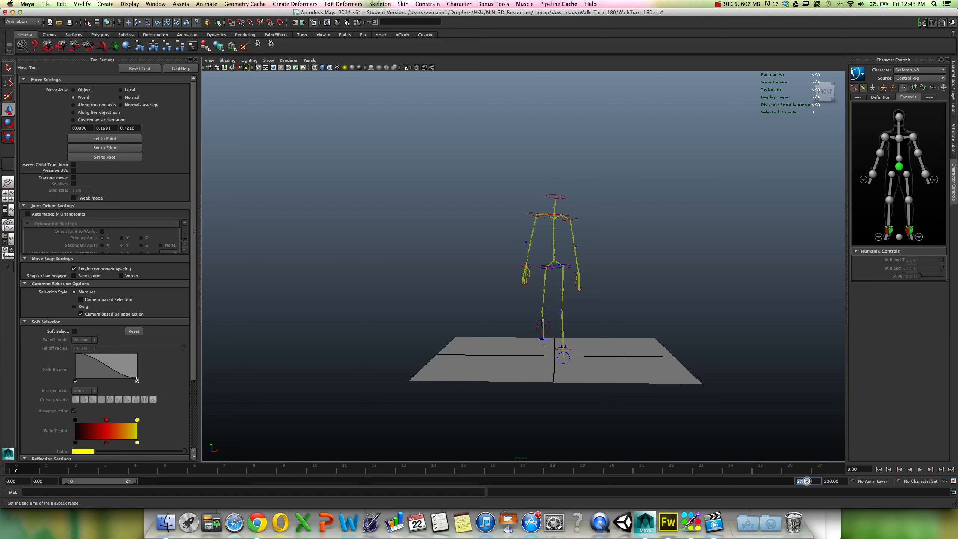
text(26)
key(Return)
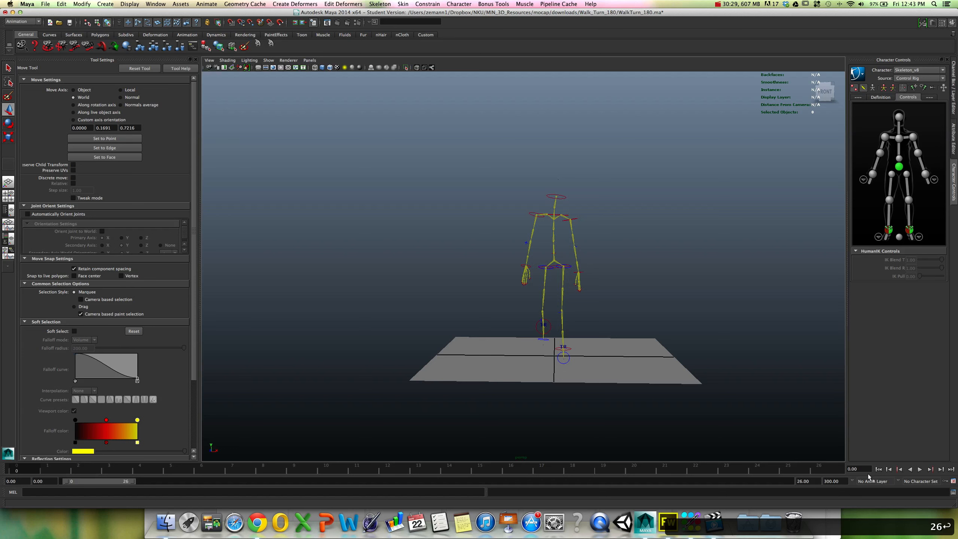
click(919, 469)
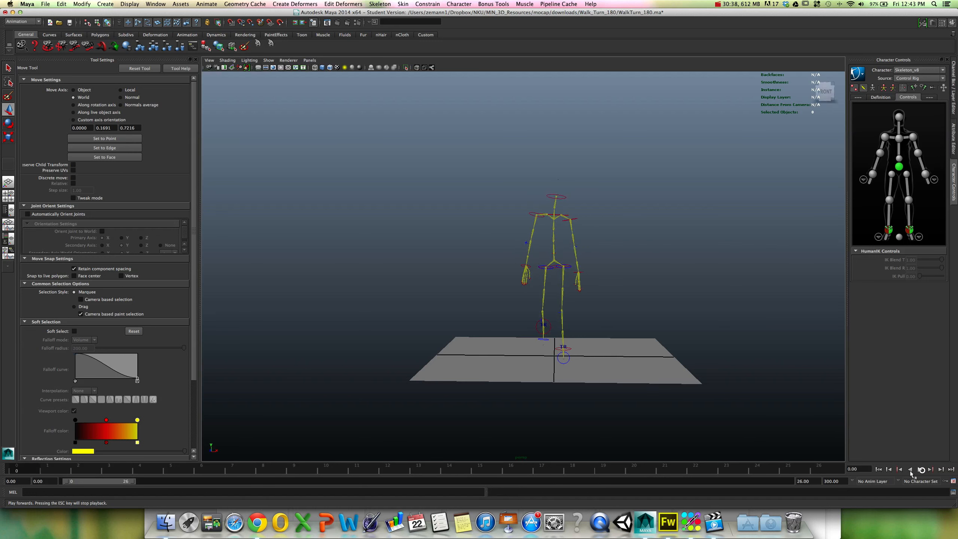
click(920, 469)
Set the playback end time to 27 and play the walk cycle to check the loop.
click(807, 481)
text(27)
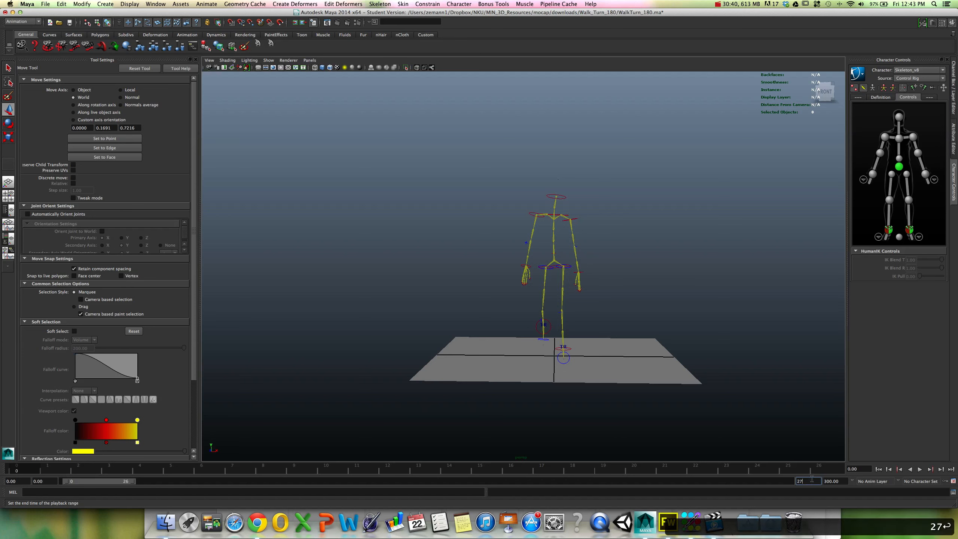
key(Return)
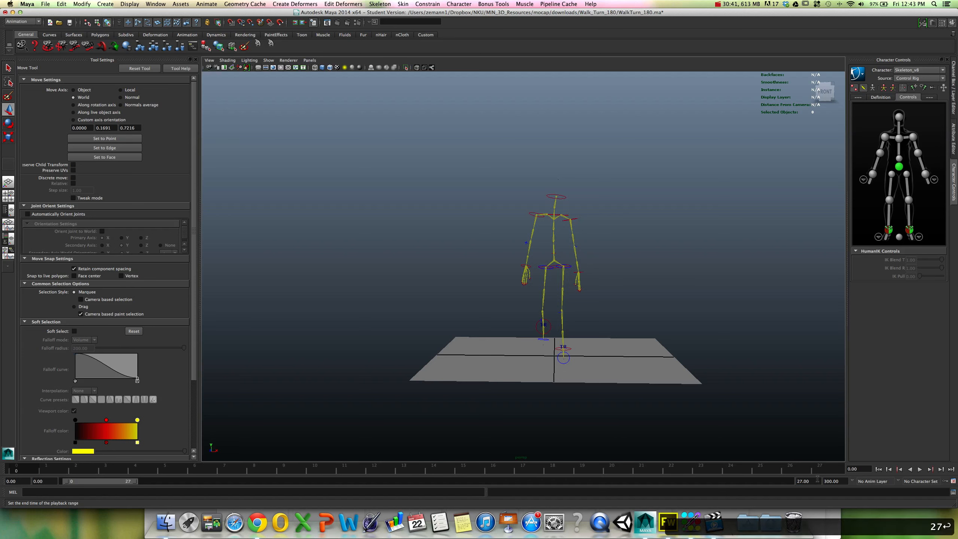
click(920, 469)
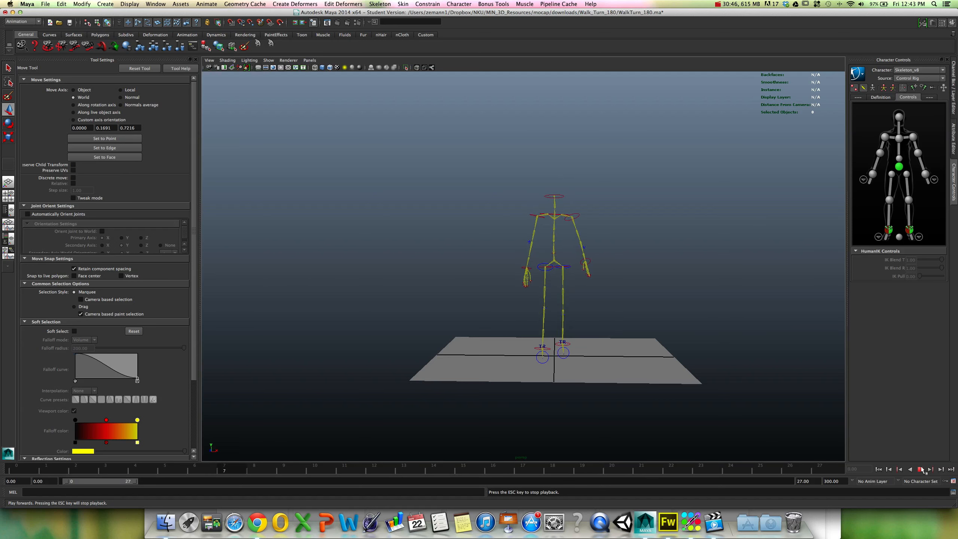
click(920, 469)
key(alt+v)
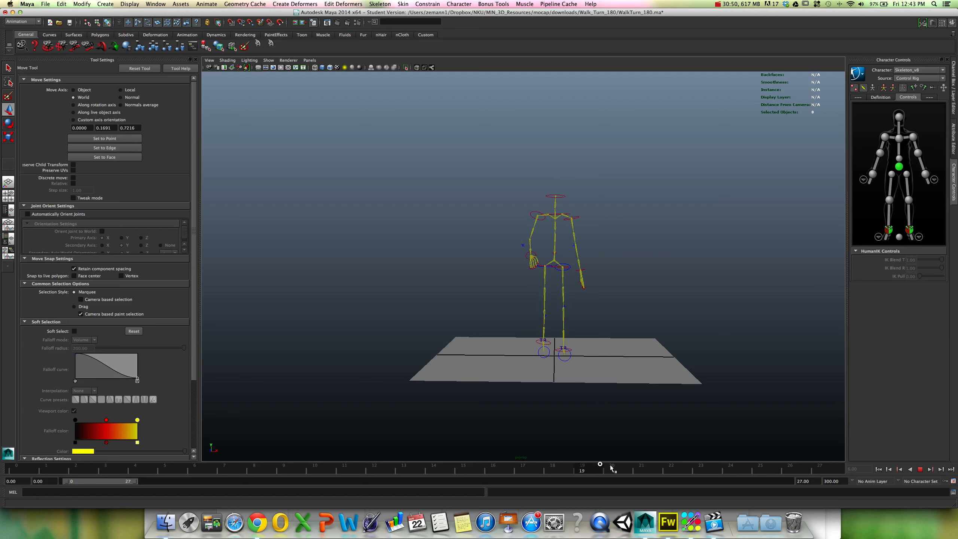
click(801, 482)
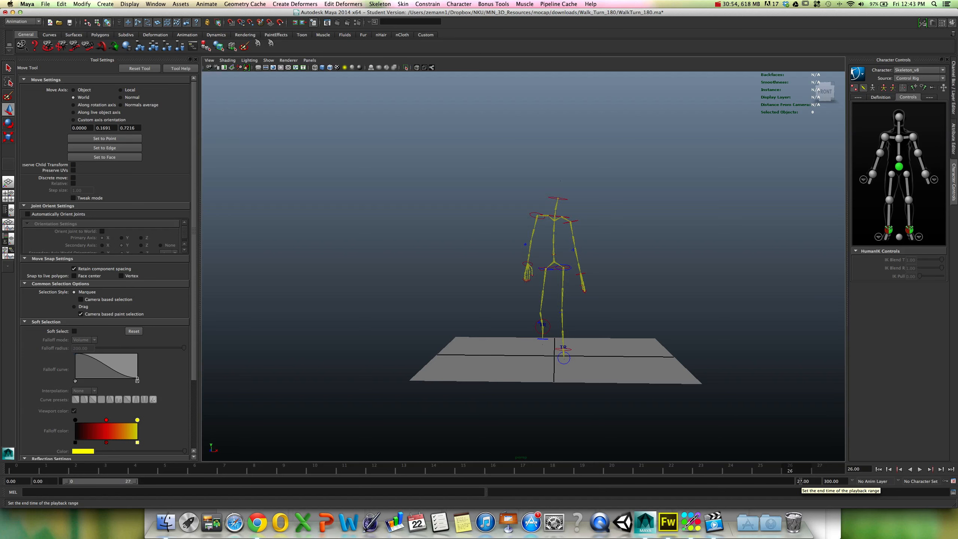
Select the right upper leg control, inspect the frame 26 pose from the side, and clear the selection.
click(543, 281)
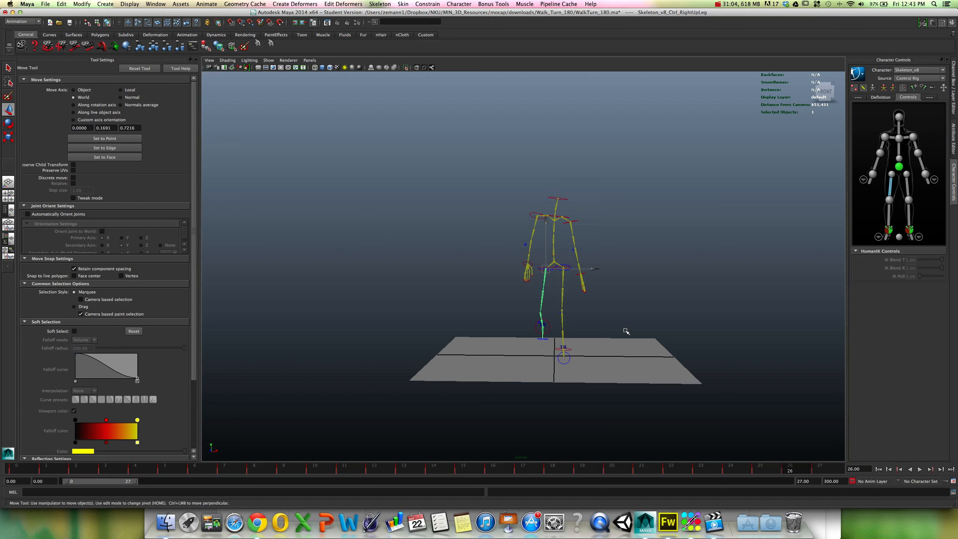
mouse_move(634, 345)
alt+mouse_down()
mouse_move(592, 336)
mouse_move(641, 353)
alt+mouse_up()
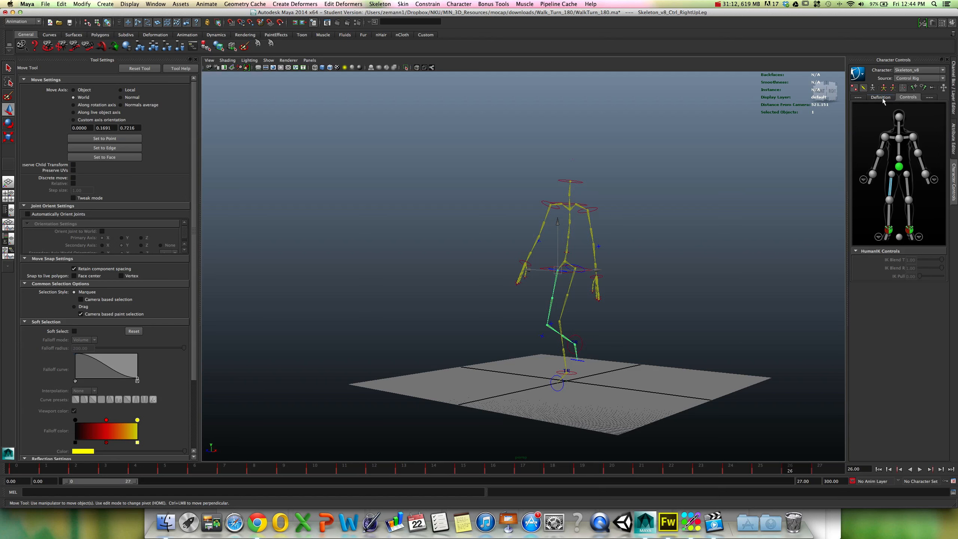
alt+drag(673, 245, 575, 257)
click(658, 306)
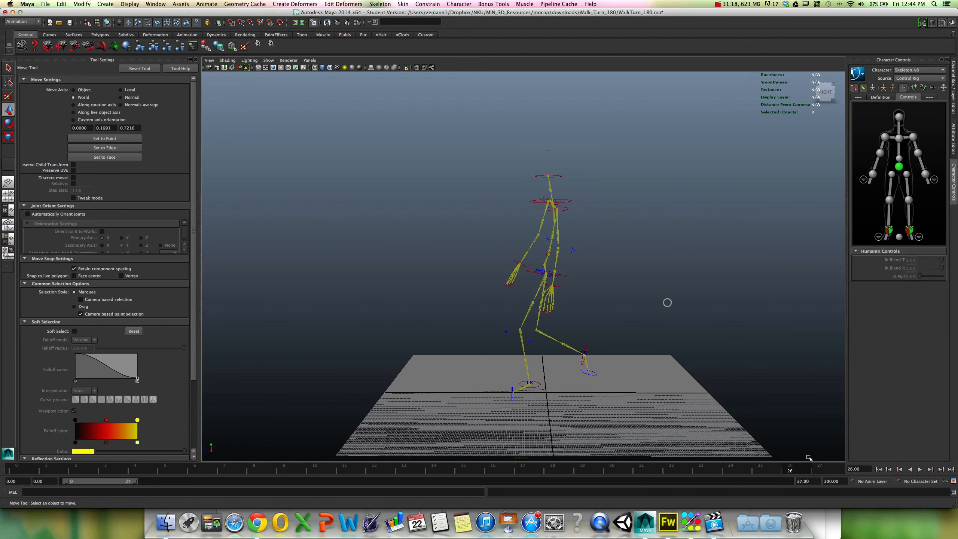
Play the walk cycle from frame 0 and check the loop from the side and the front.
click(878, 468)
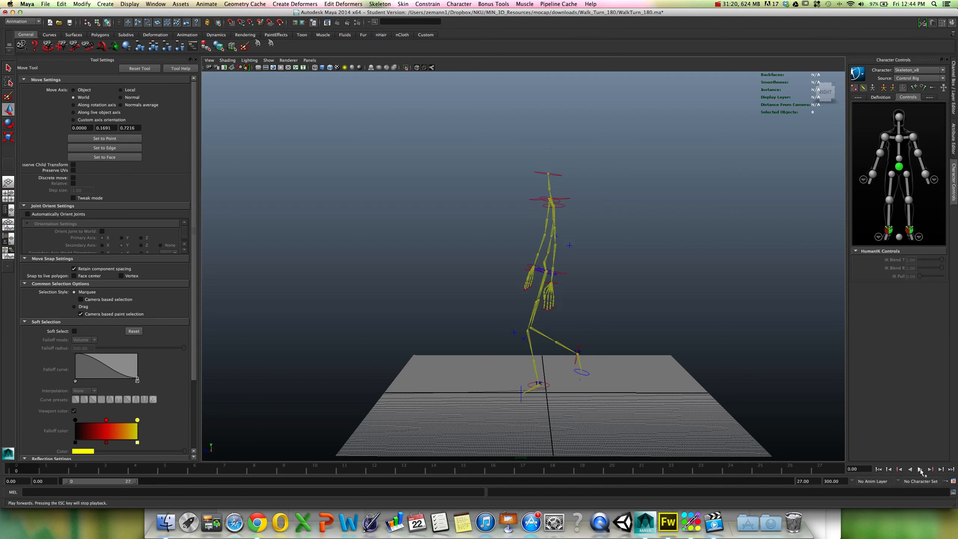
click(920, 470)
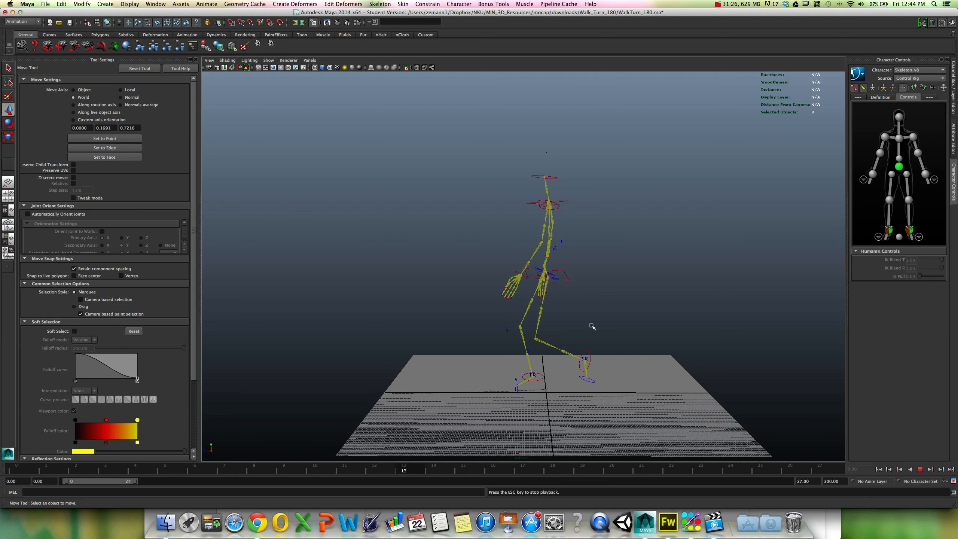
alt+drag(627, 311, 613, 306)
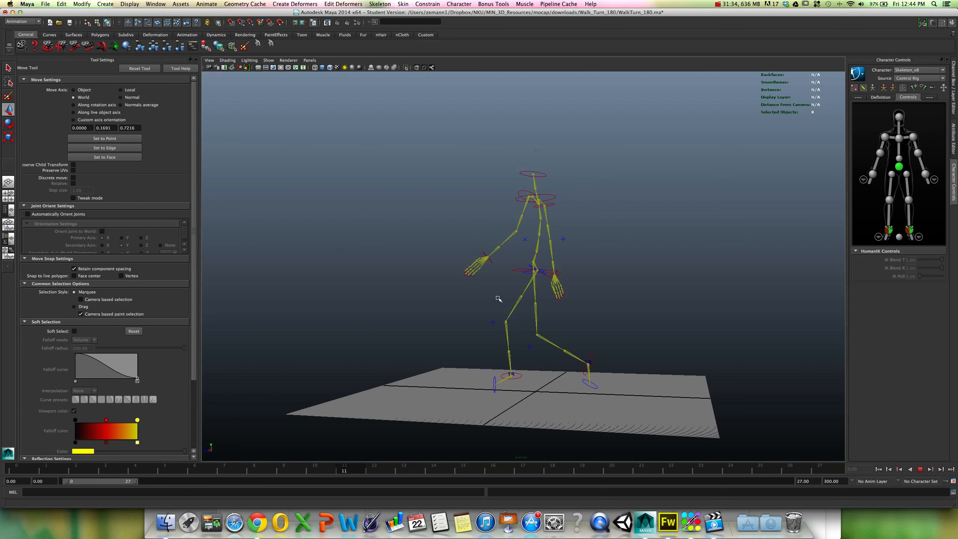
alt+drag(560, 309, 597, 305)
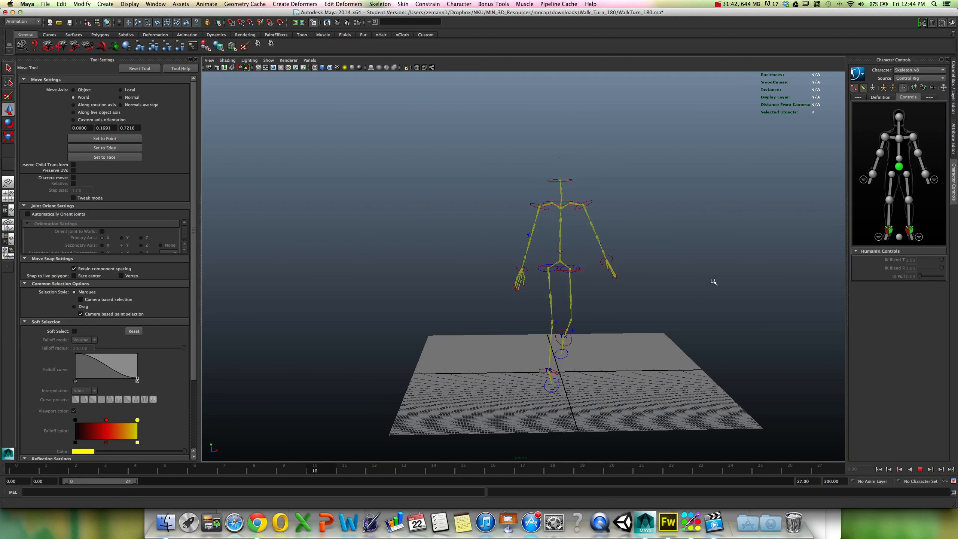
click(920, 469)
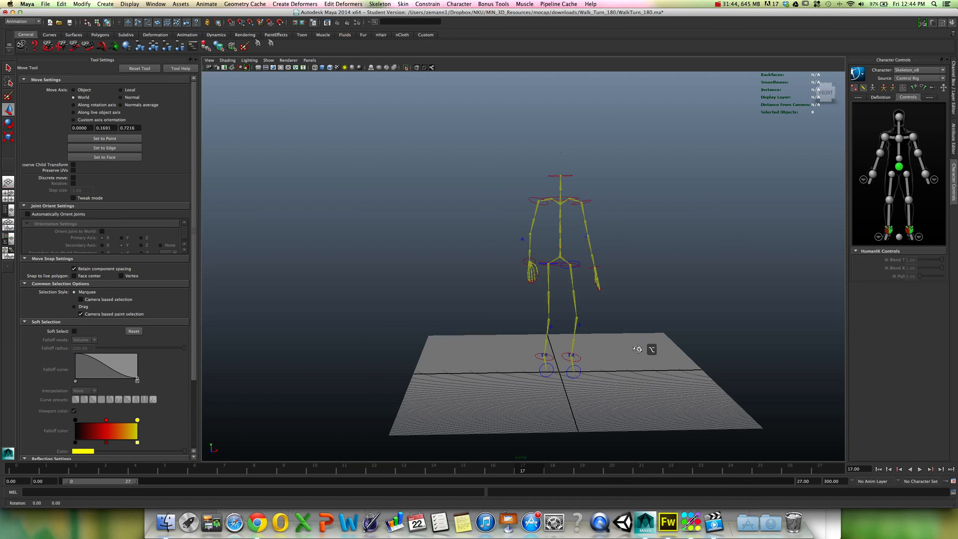
alt+drag(641, 344, 627, 346)
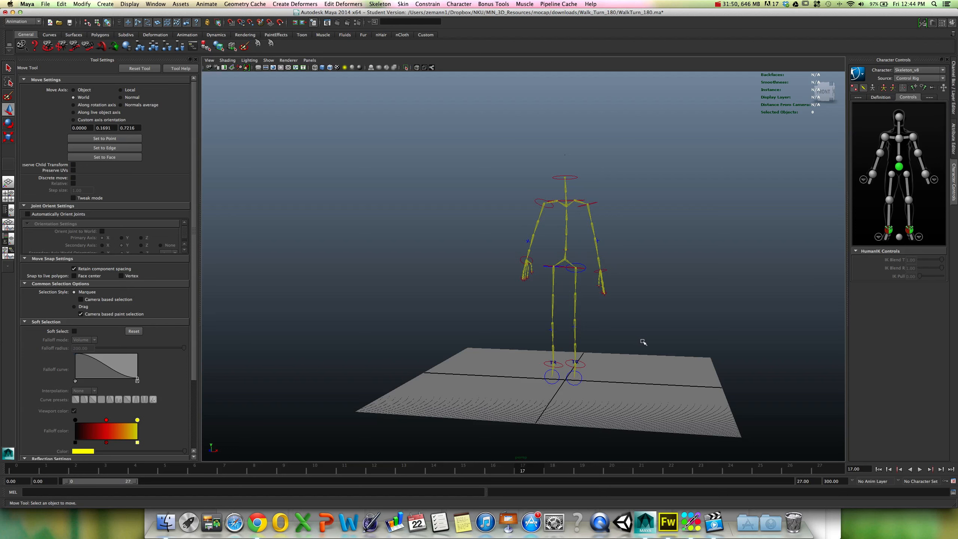
alt+drag(642, 342, 668, 340)
right_click(715, 523)
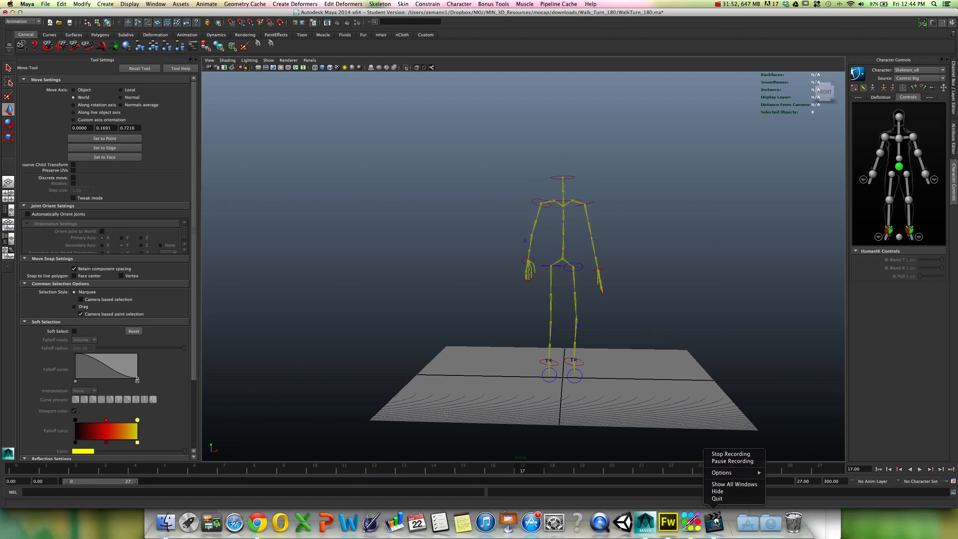